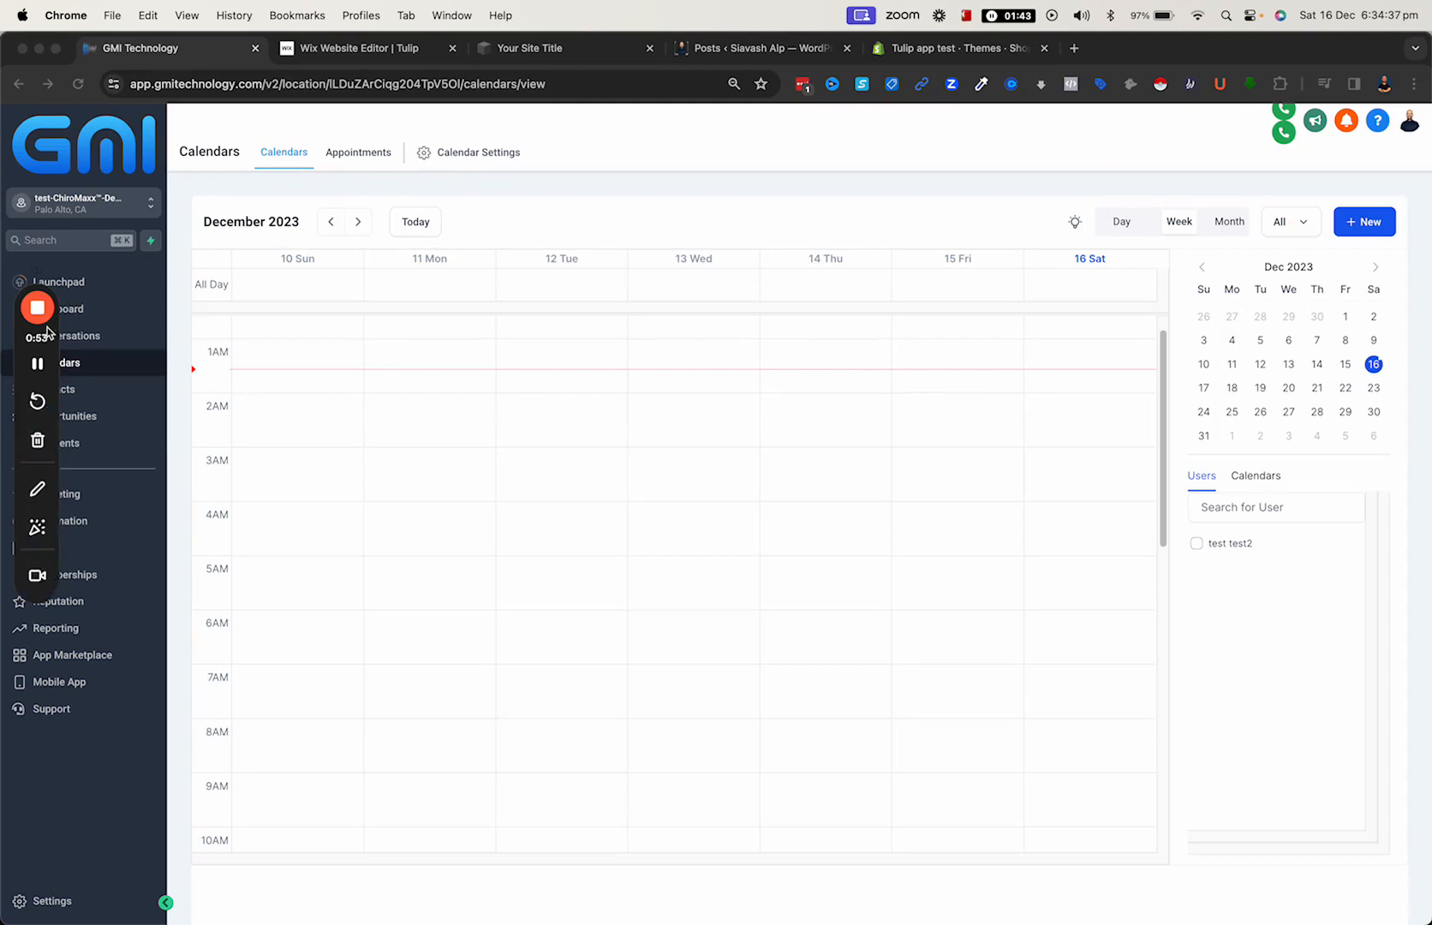
left_click(97, 313)
mouse_move(51, 391)
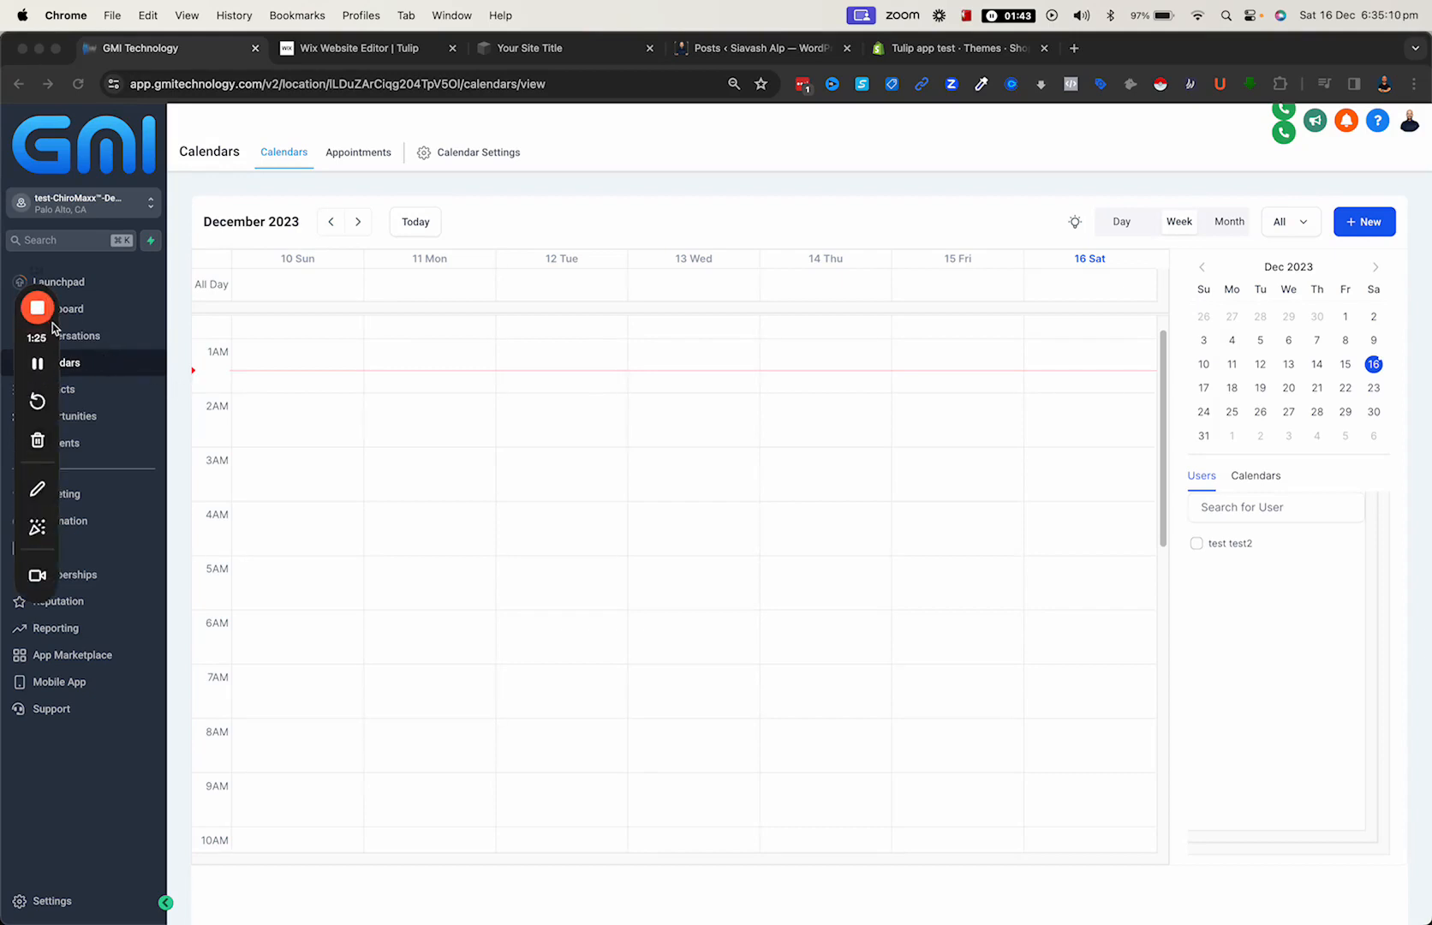
left_click_drag(53, 450, 293, 370)
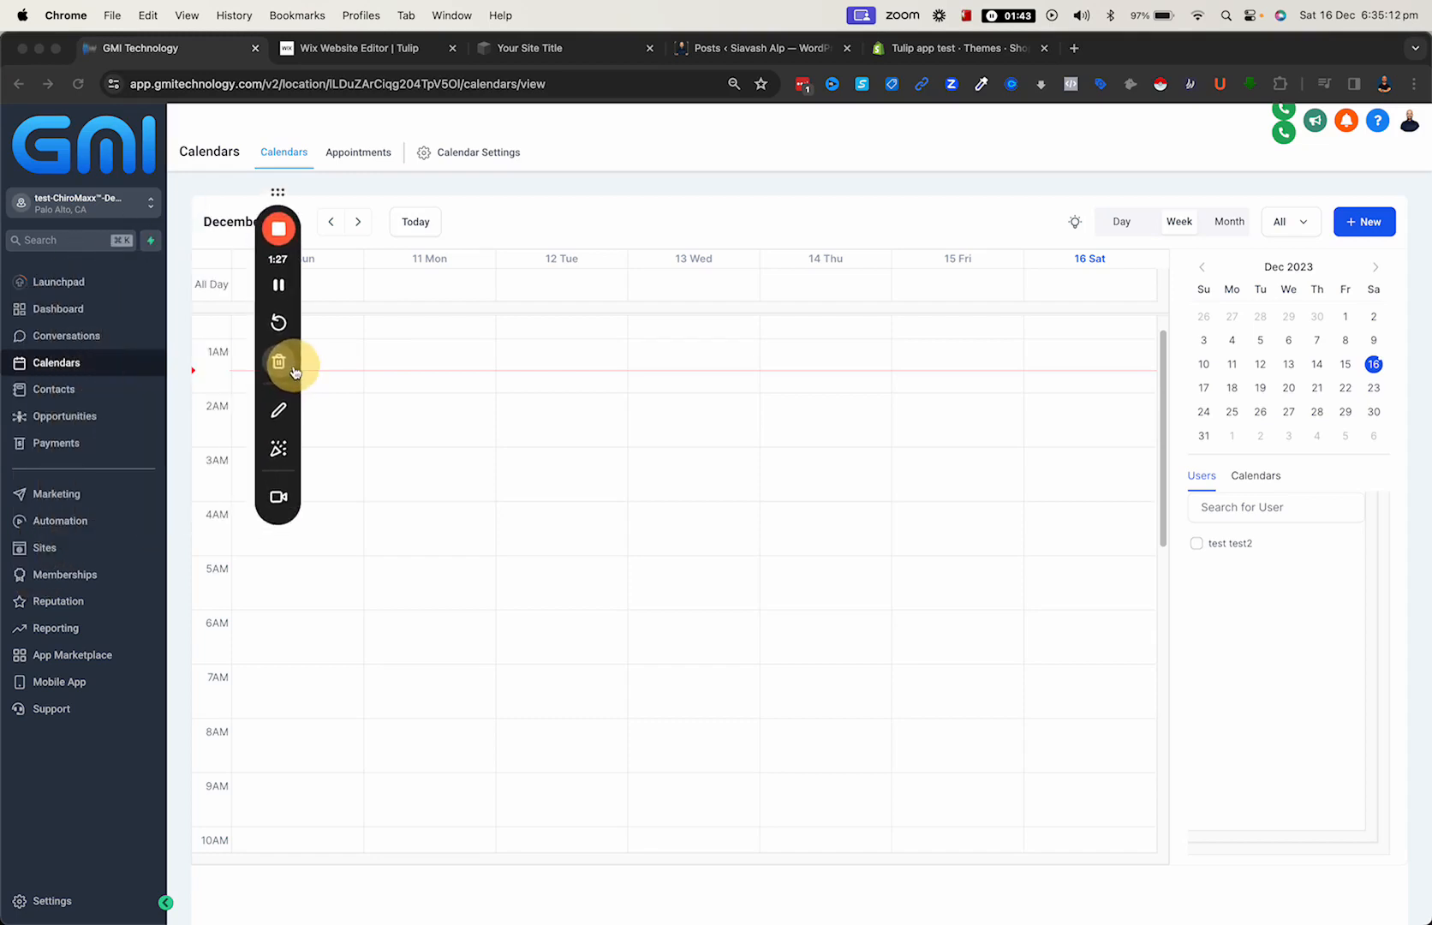
- Start a new calendar of the Simple Calendar scheduling type from the calendar settings
left_click(67, 361)
left_click(62, 367)
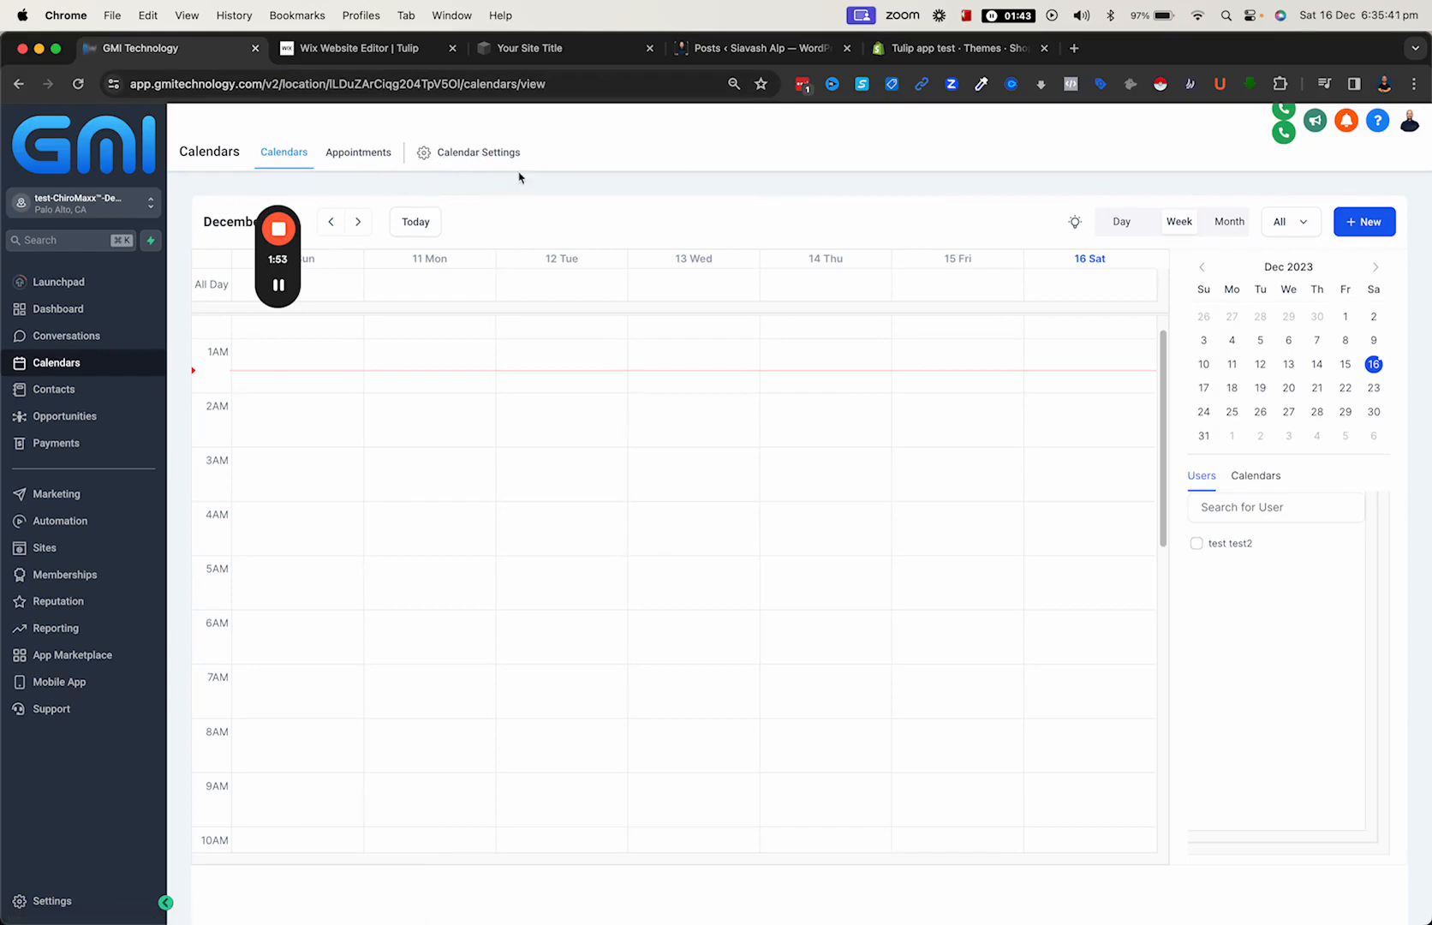
left_click(444, 153)
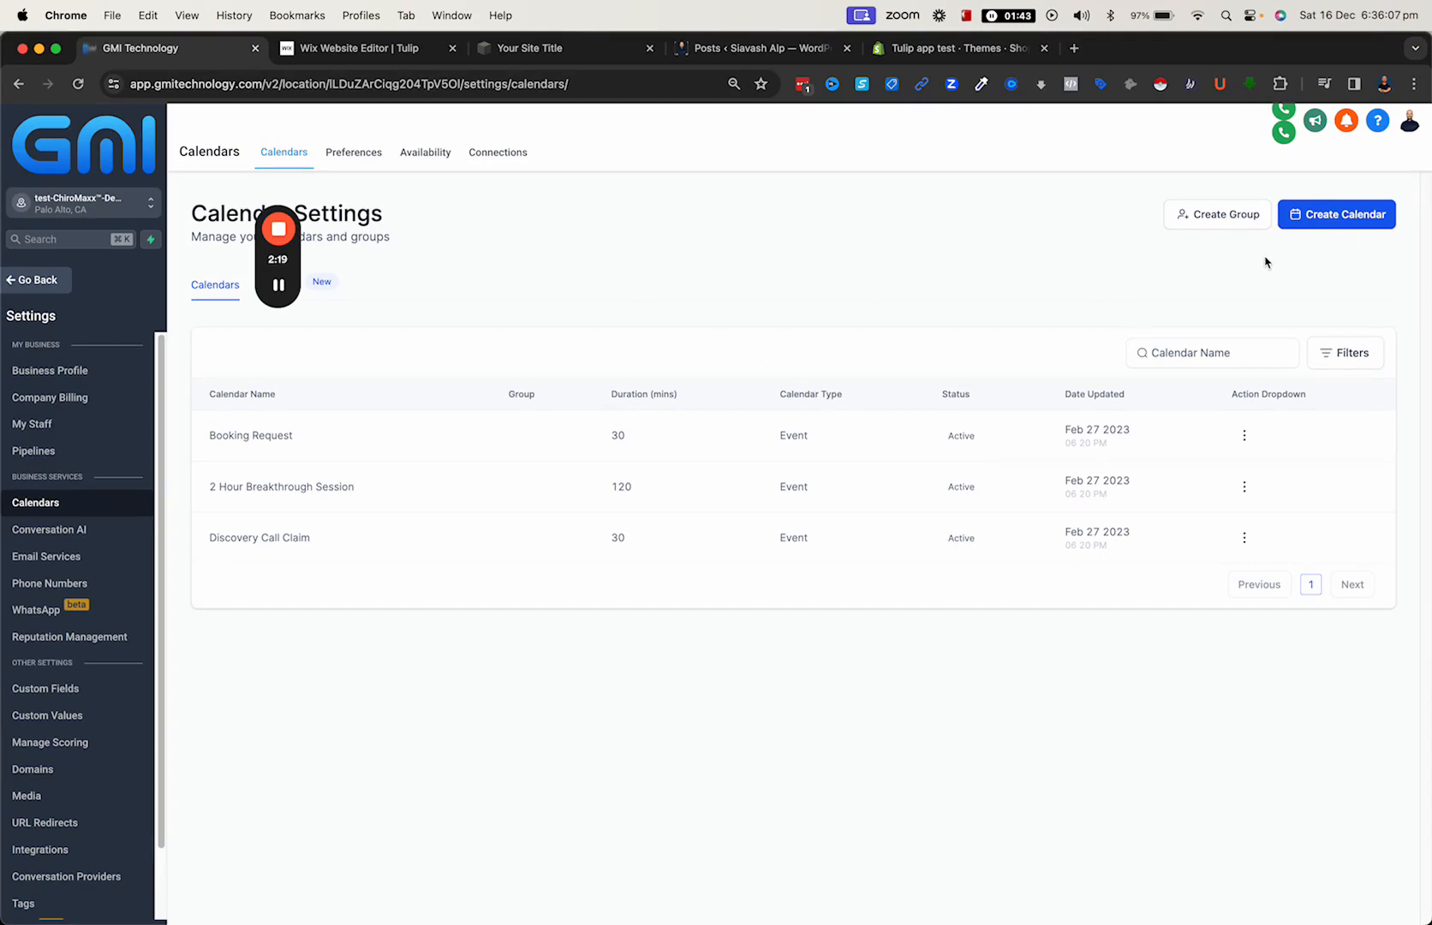
left_click(1318, 225)
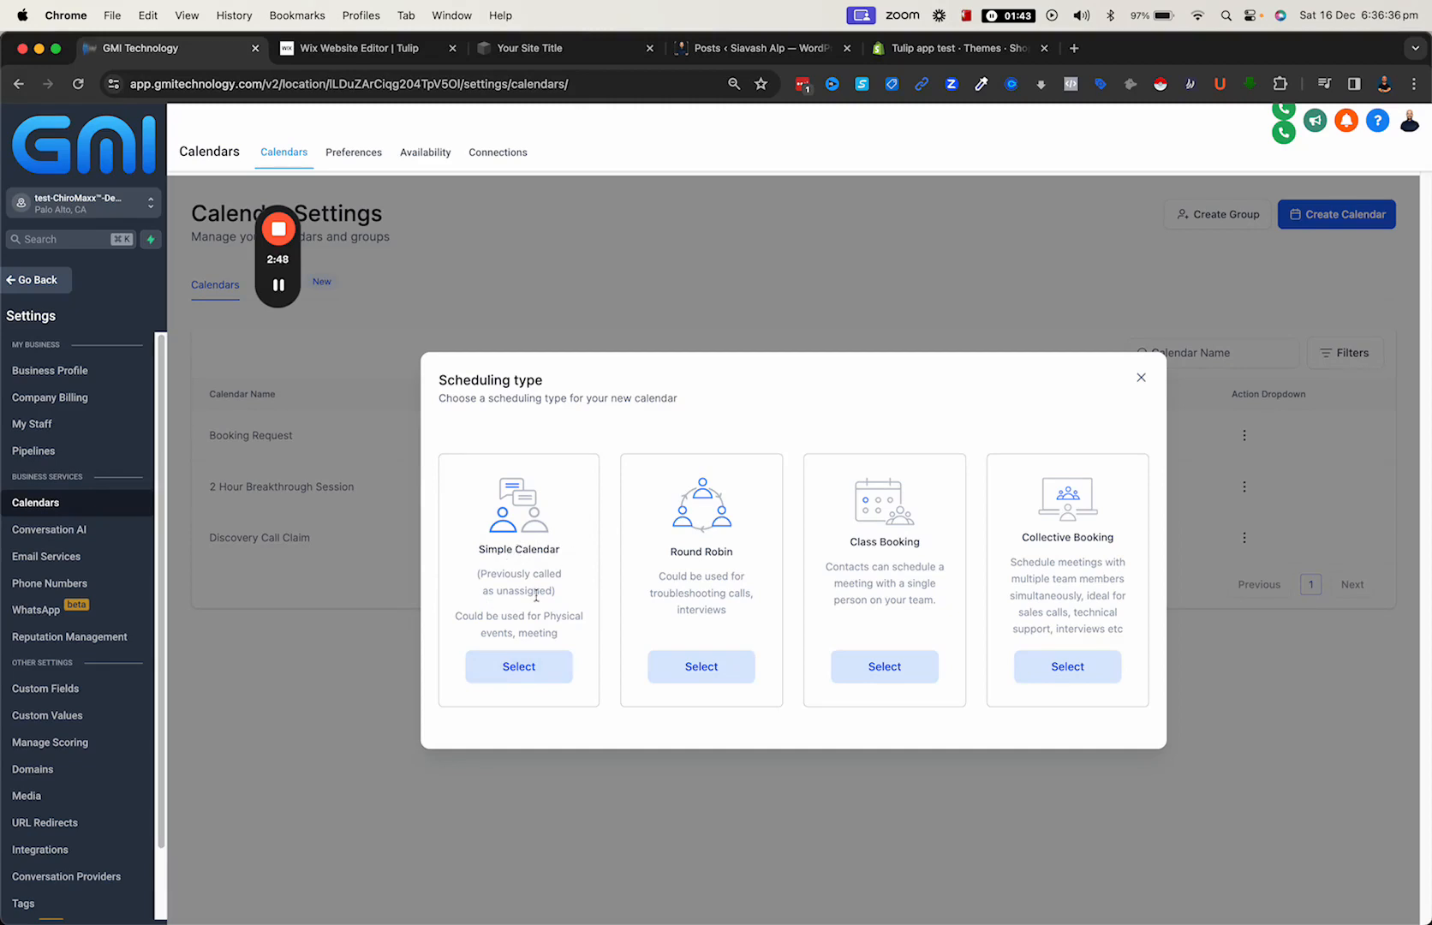
left_click(519, 667)
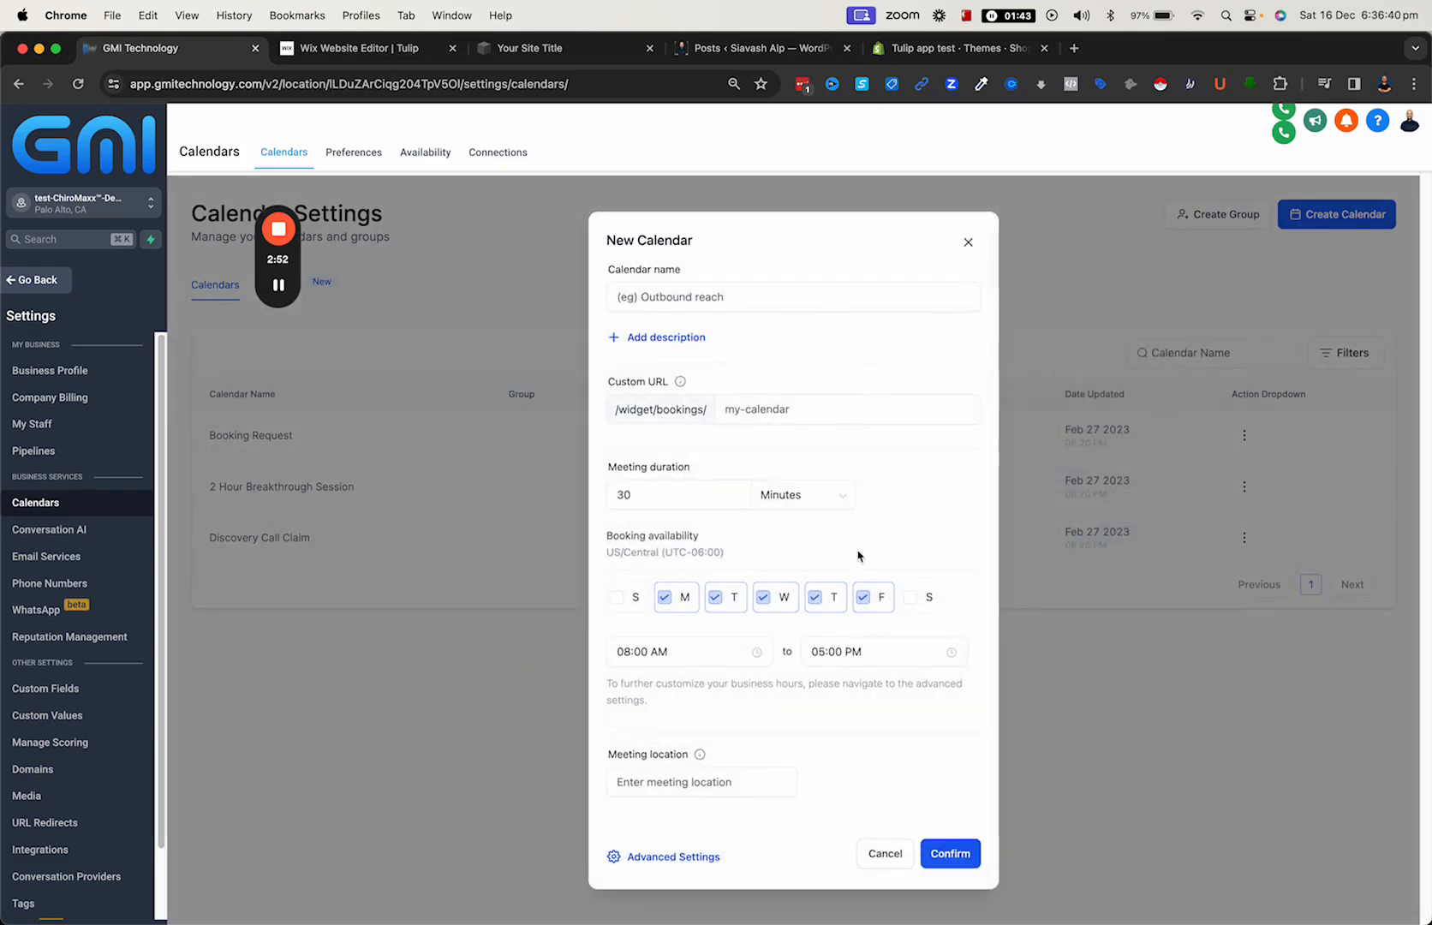
- Name the new calendar "My Youtube test calendar"
left_click(685, 301)
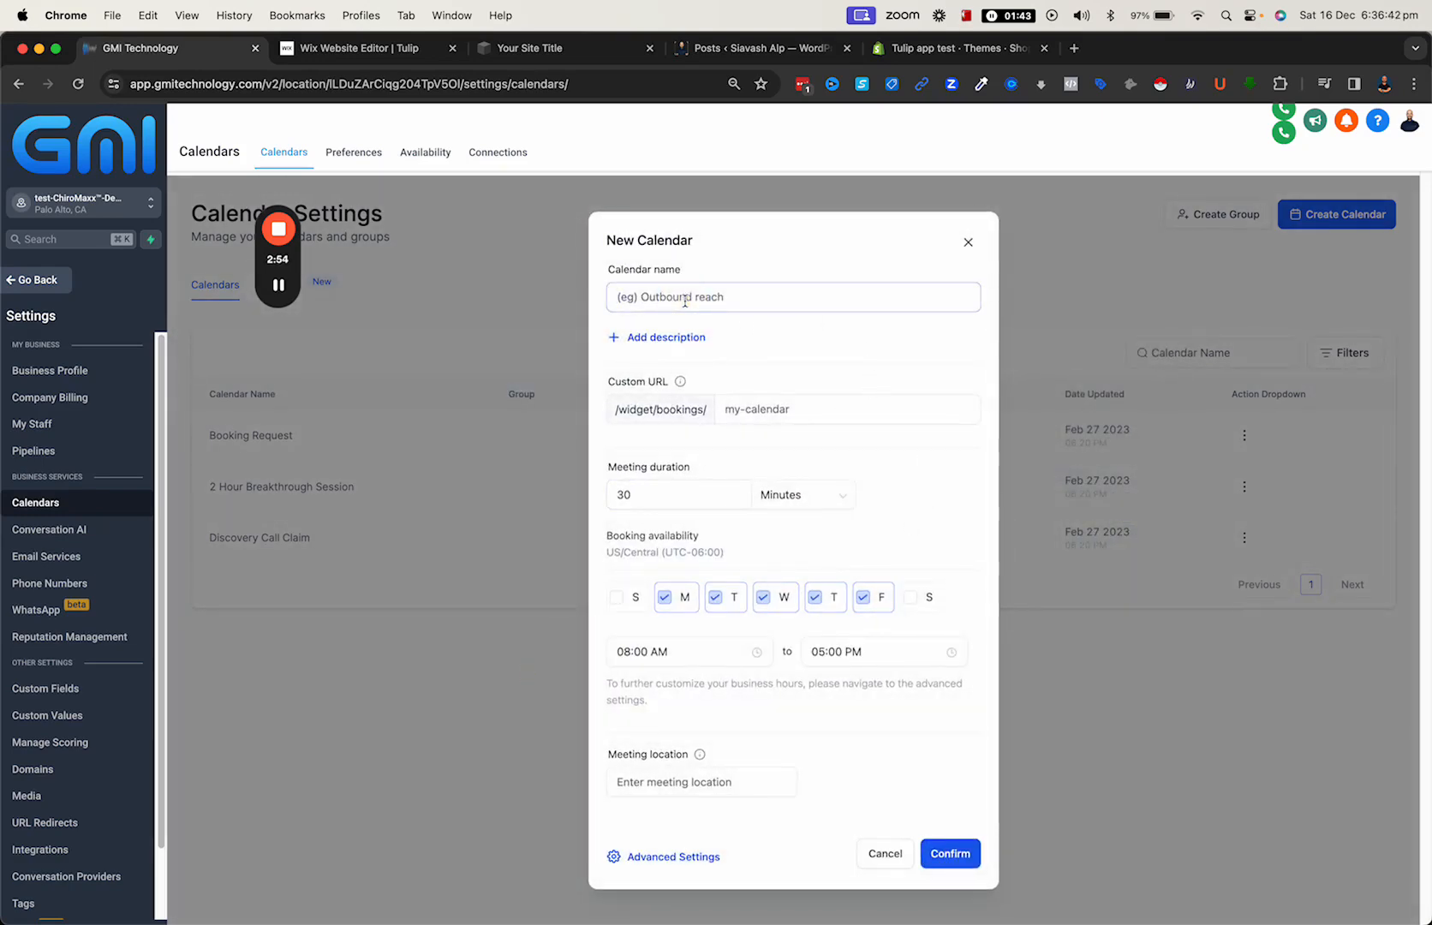
type("My Youtube test calendar")
- Add the calendar description "this is what we are going to do in this tutorial"
left_click(665, 337)
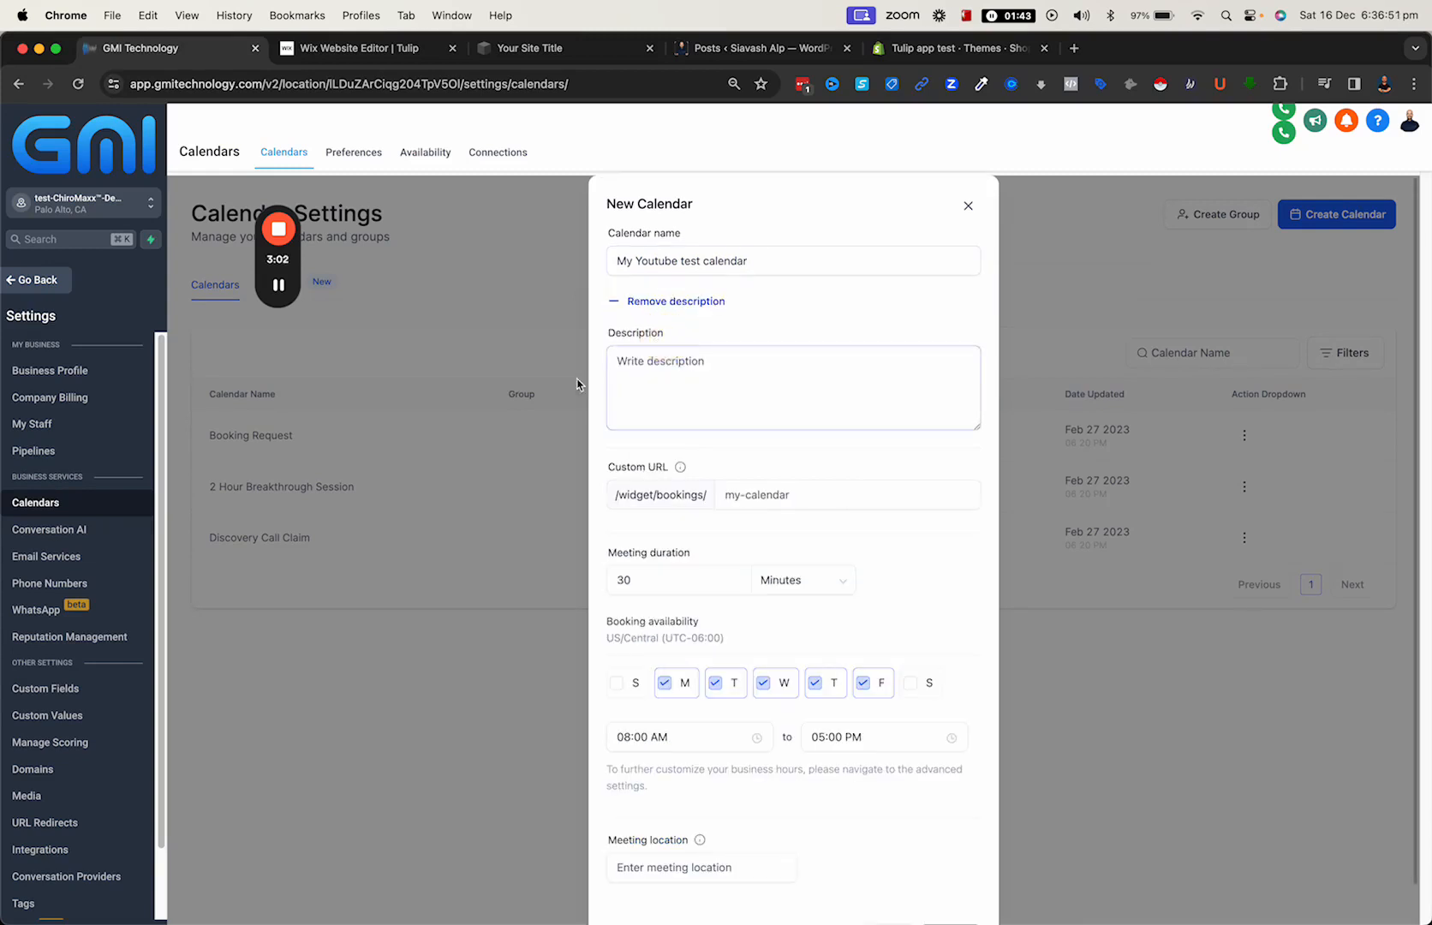
left_click(630, 361)
type("this is wa")
key("BackSpace")
type("hat we are going to do in this")
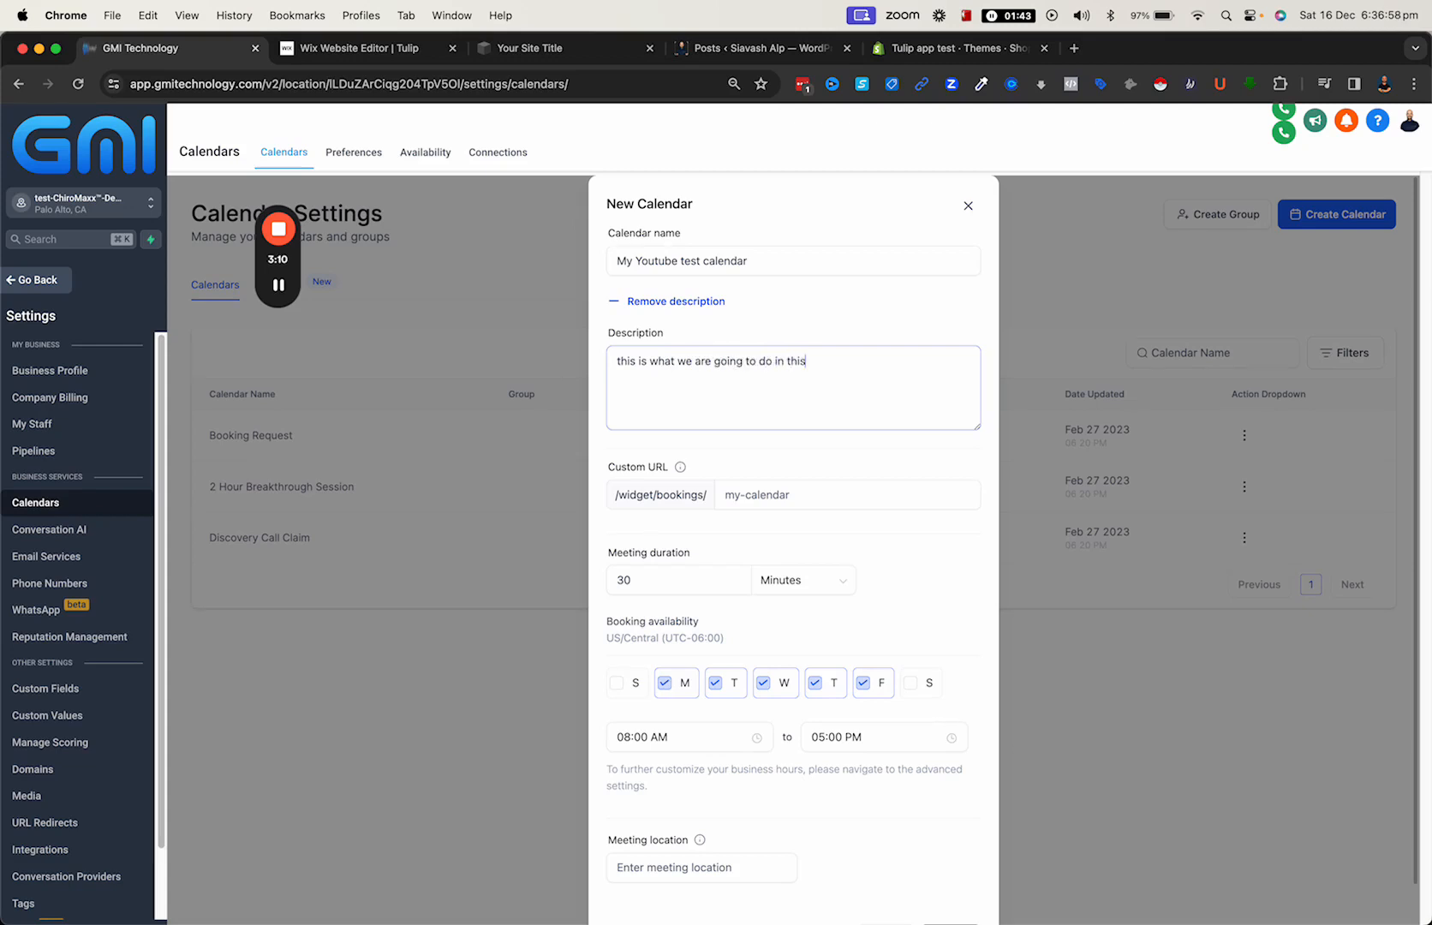
type(" tutorial")
- Copy the calendar name into the custom URL slug
left_click(767, 495)
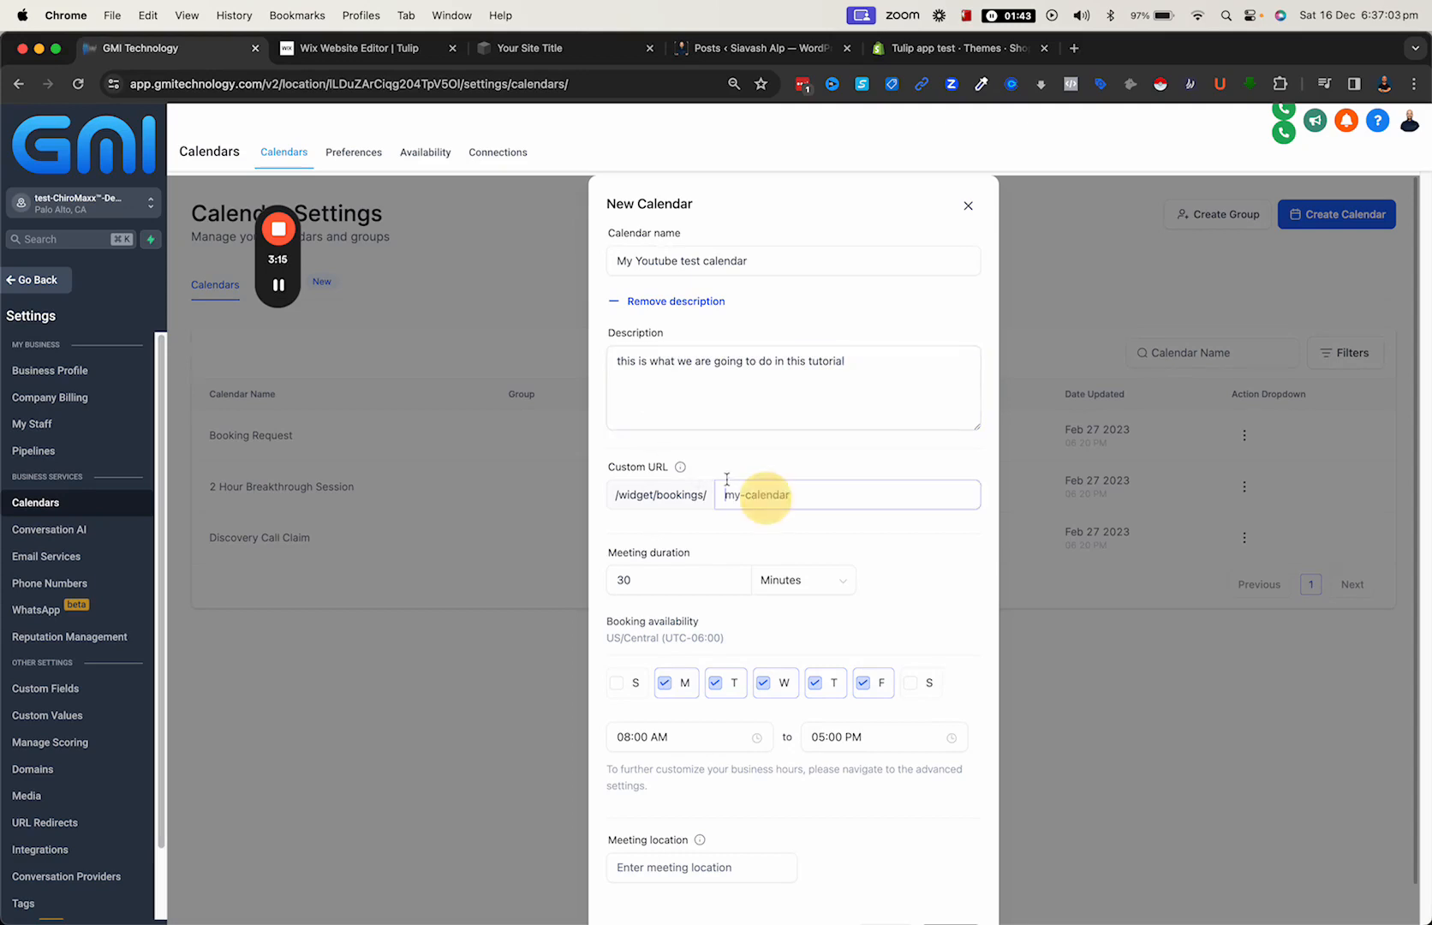
mouse_move(679, 471)
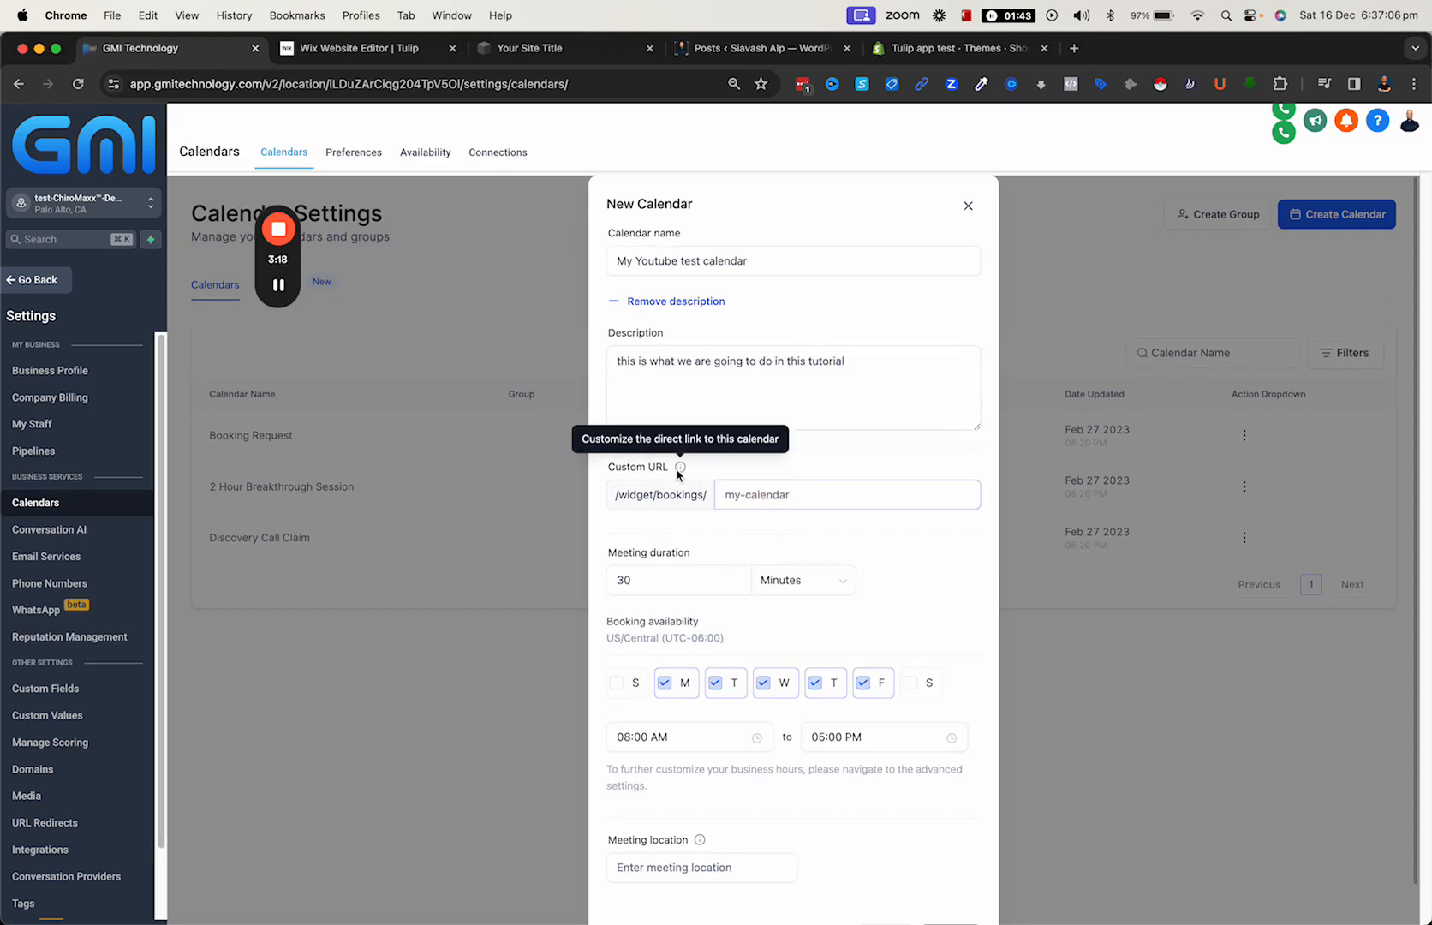
left_click(764, 260)
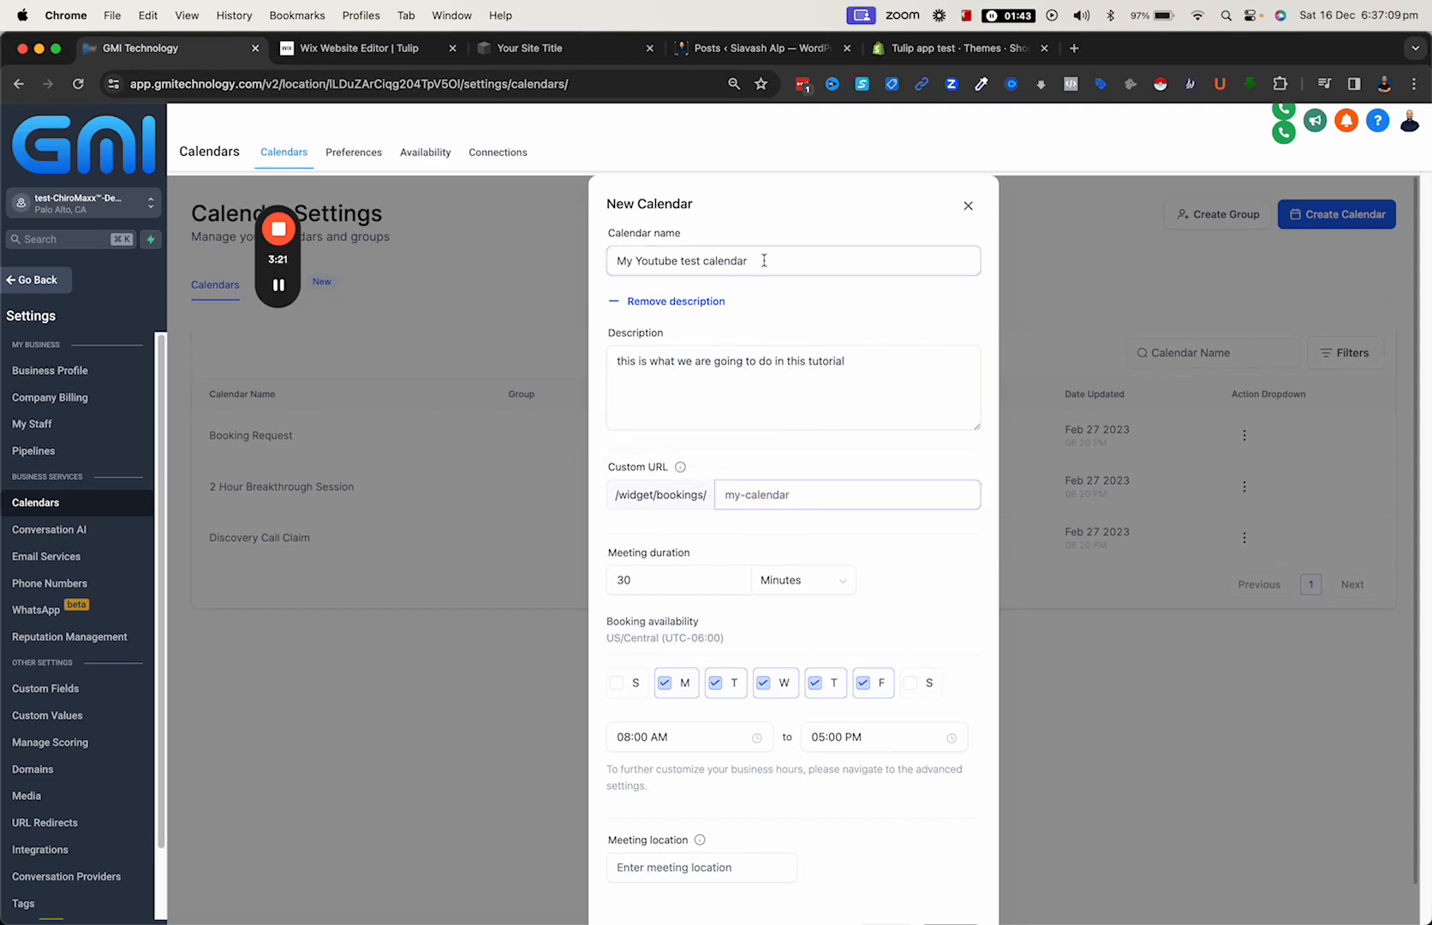
left_click_drag(764, 260, 609, 259)
key("super+c")
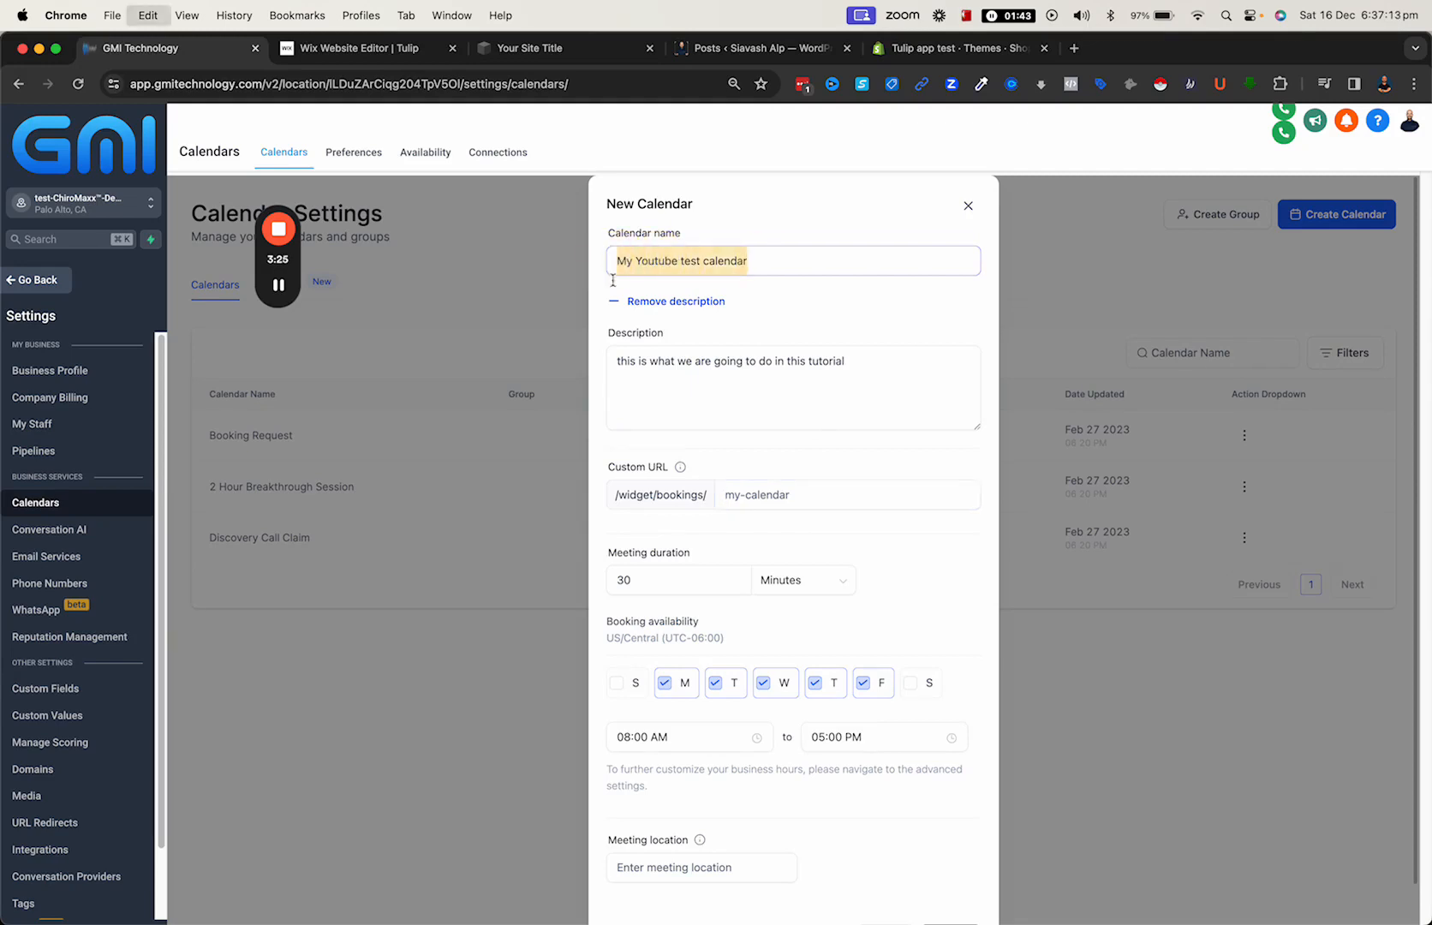
left_click(737, 494)
key("super+v")
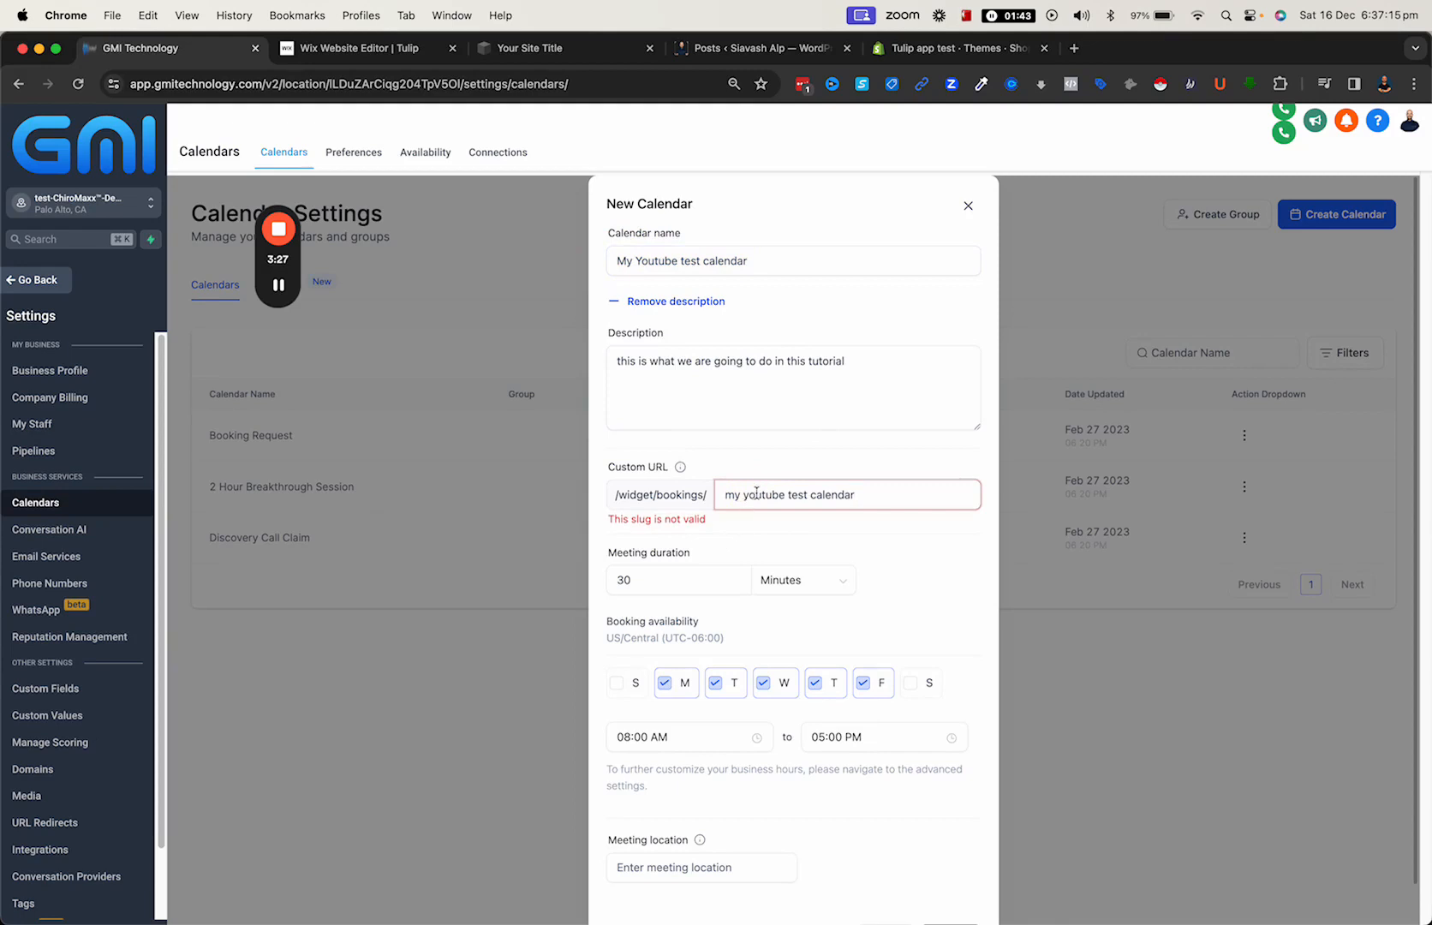
- Replace the spaces in the custom URL slug with hyphens so it reads my-youtube-test-calendar
left_click(670, 518)
left_click_drag(670, 518, 727, 519)
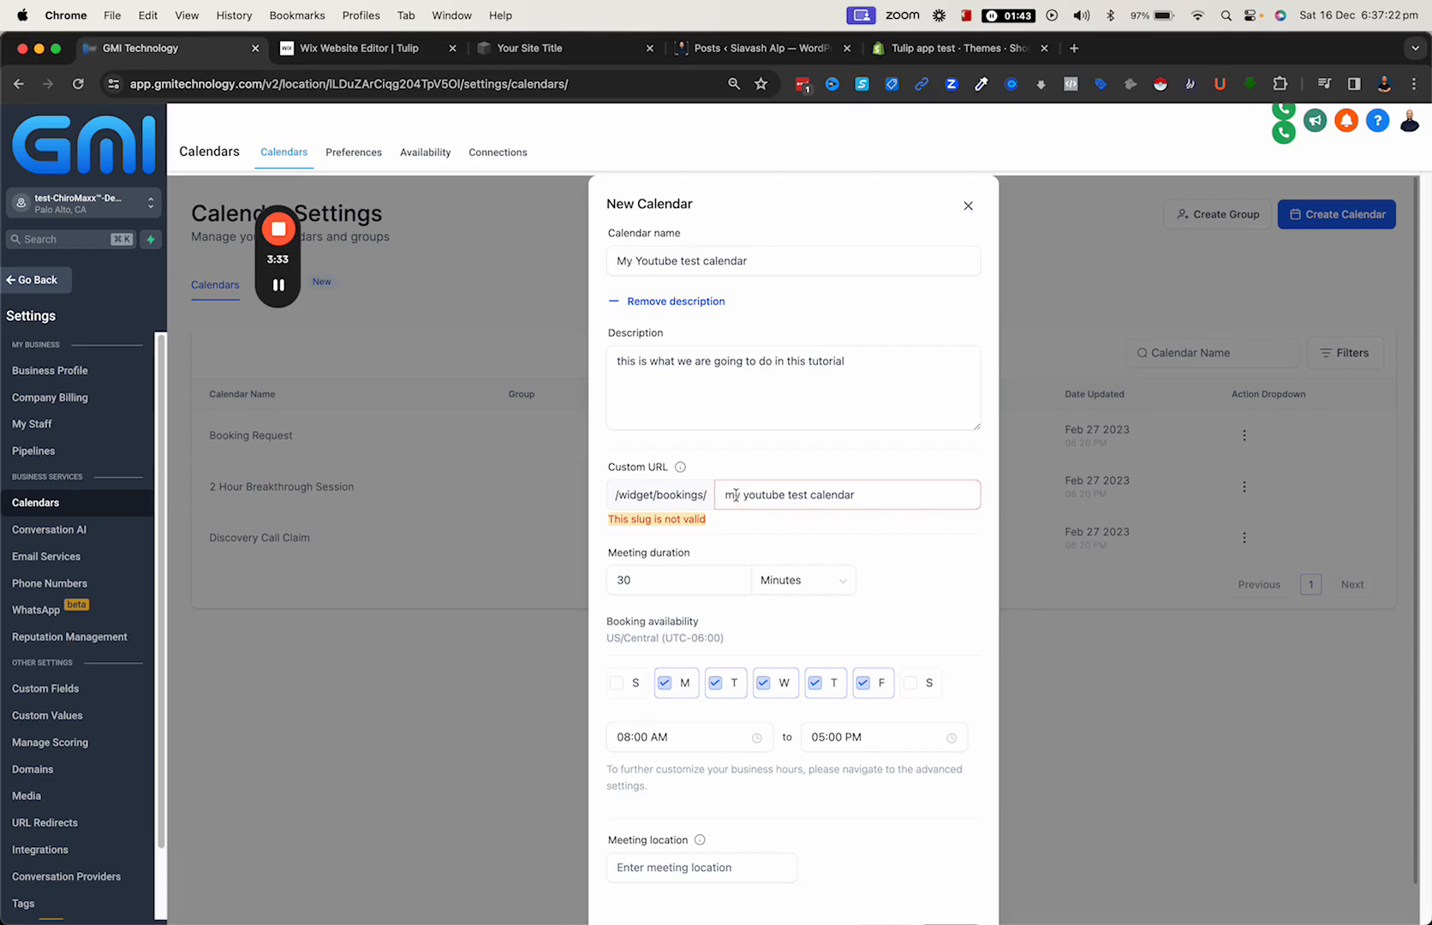
left_click(744, 498)
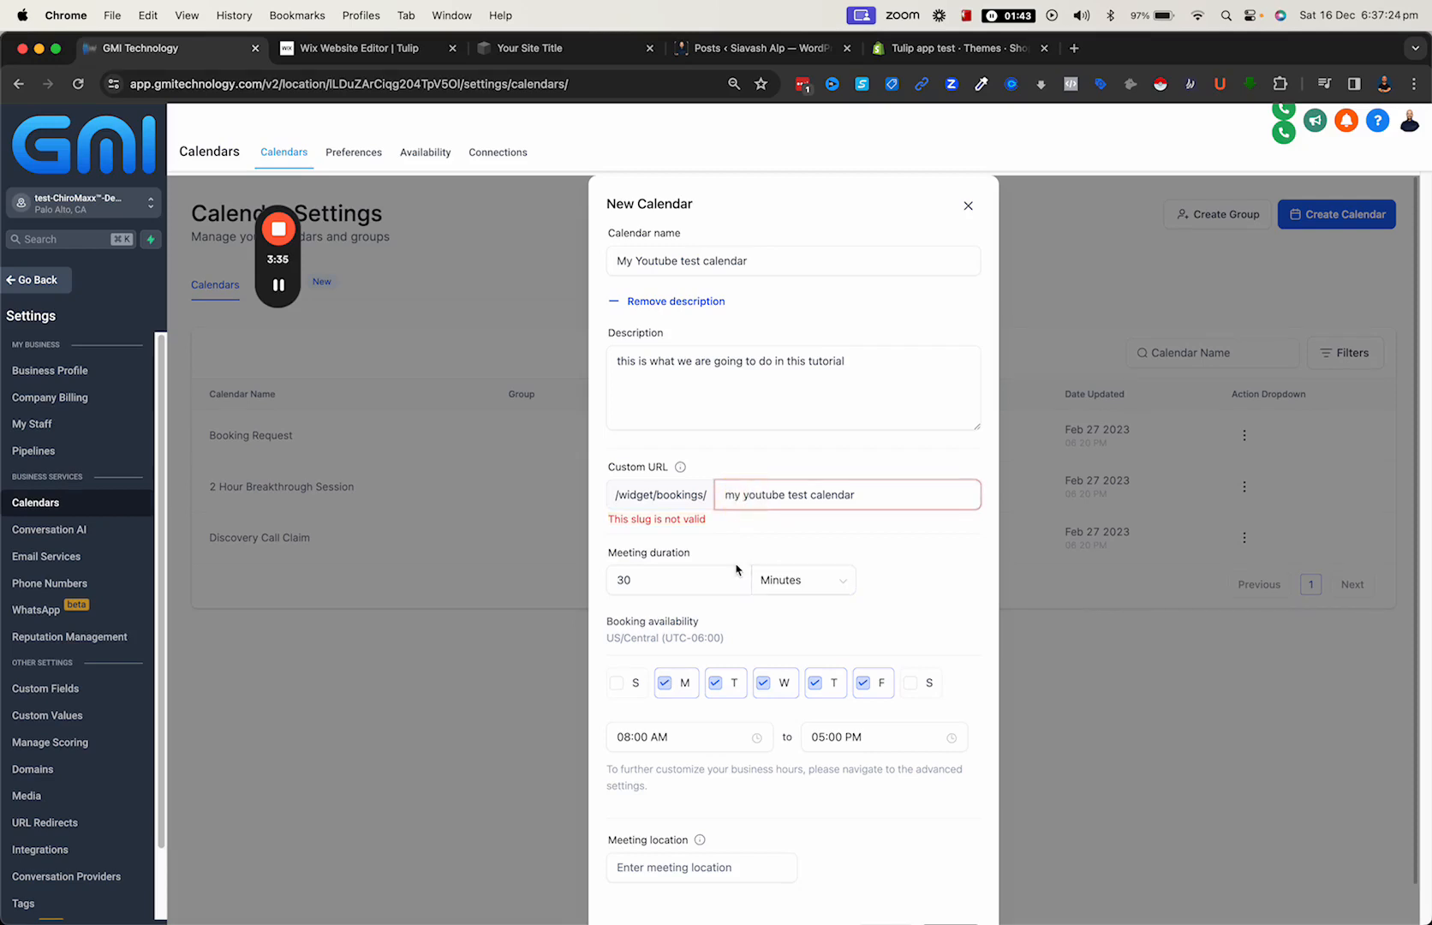
key("BackSpace")
type("-")
left_click(789, 494)
key("BackSpace")
type("-")
left_click(813, 495)
key("BackSpace")
type("-")
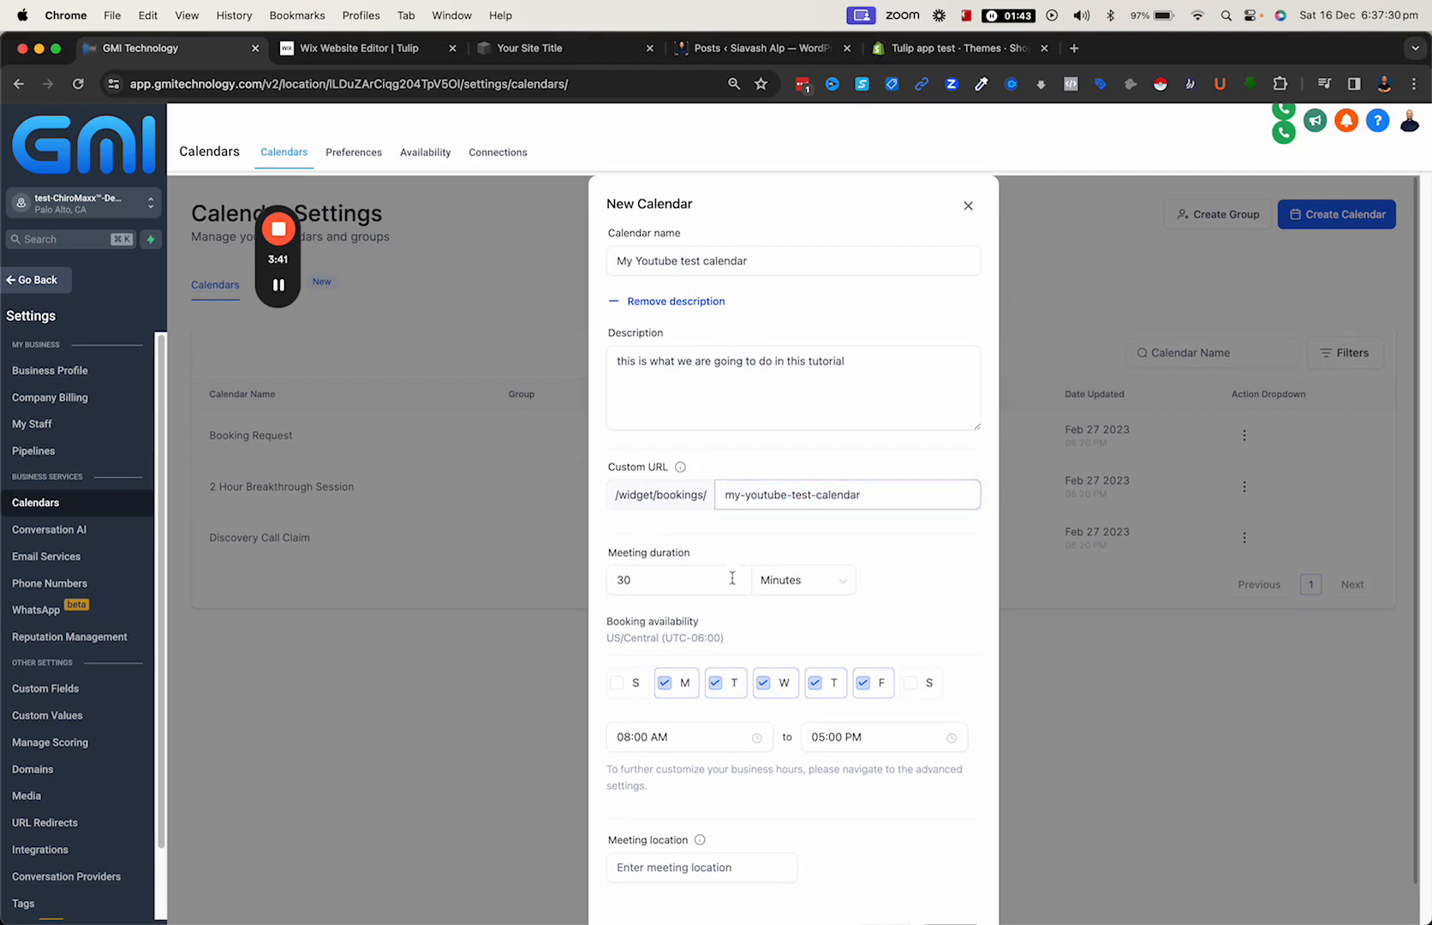
- Try adding the suffix -123 to the end of the custom URL slug
left_click(648, 514)
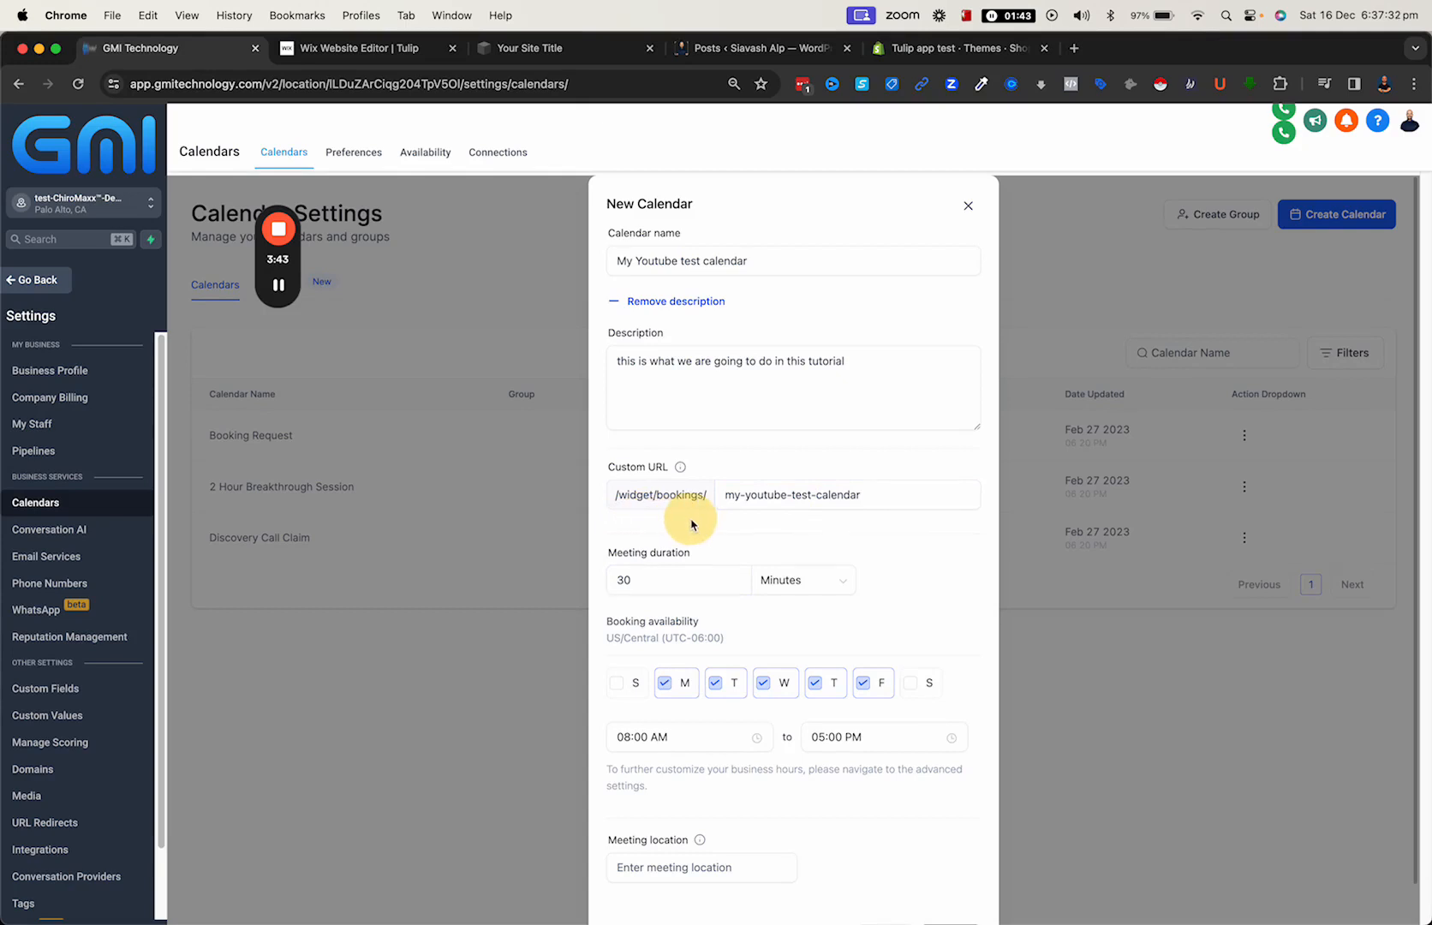
left_click(872, 495)
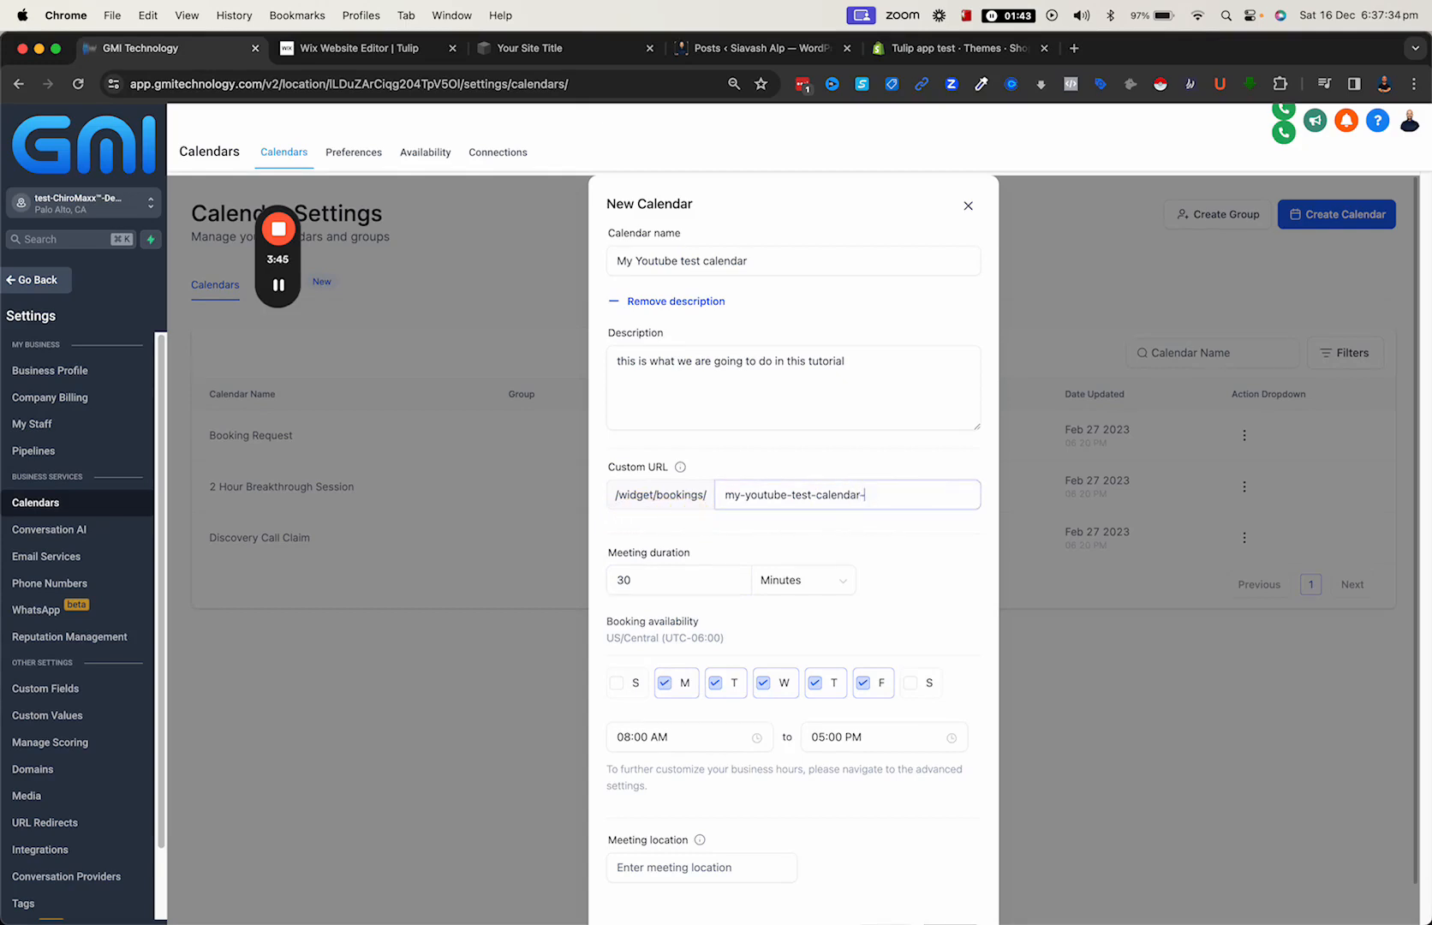
type("-")
type("123")
- Open the new calendar's advanced settings and examine the meeting details, including the invite title and meeting location
scroll(650, 527, "down", 1)
scroll(649, 527, "down", 3)
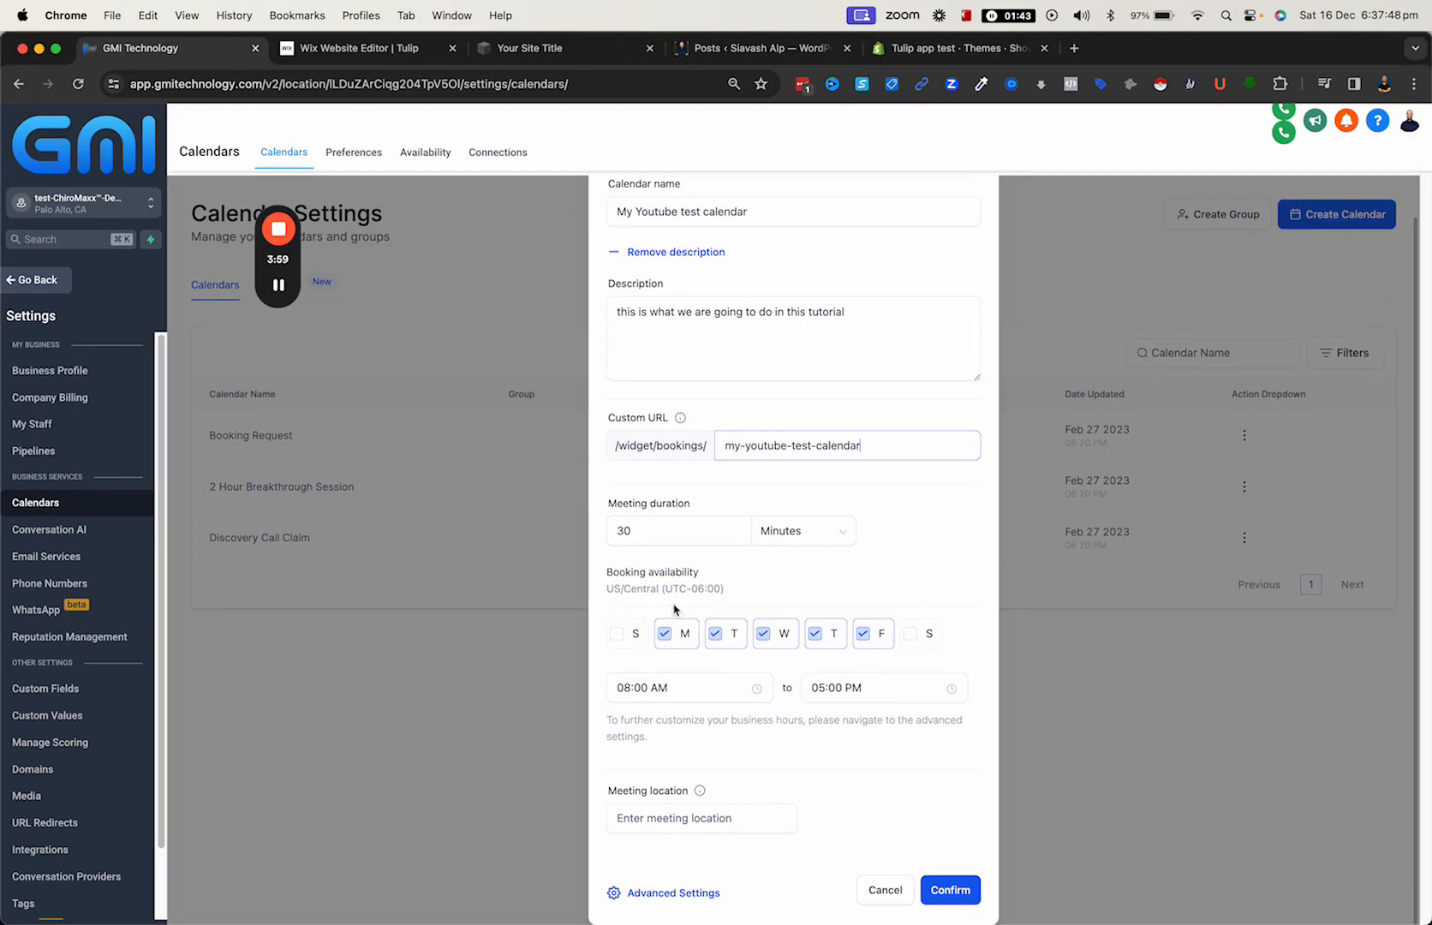
left_click(676, 893)
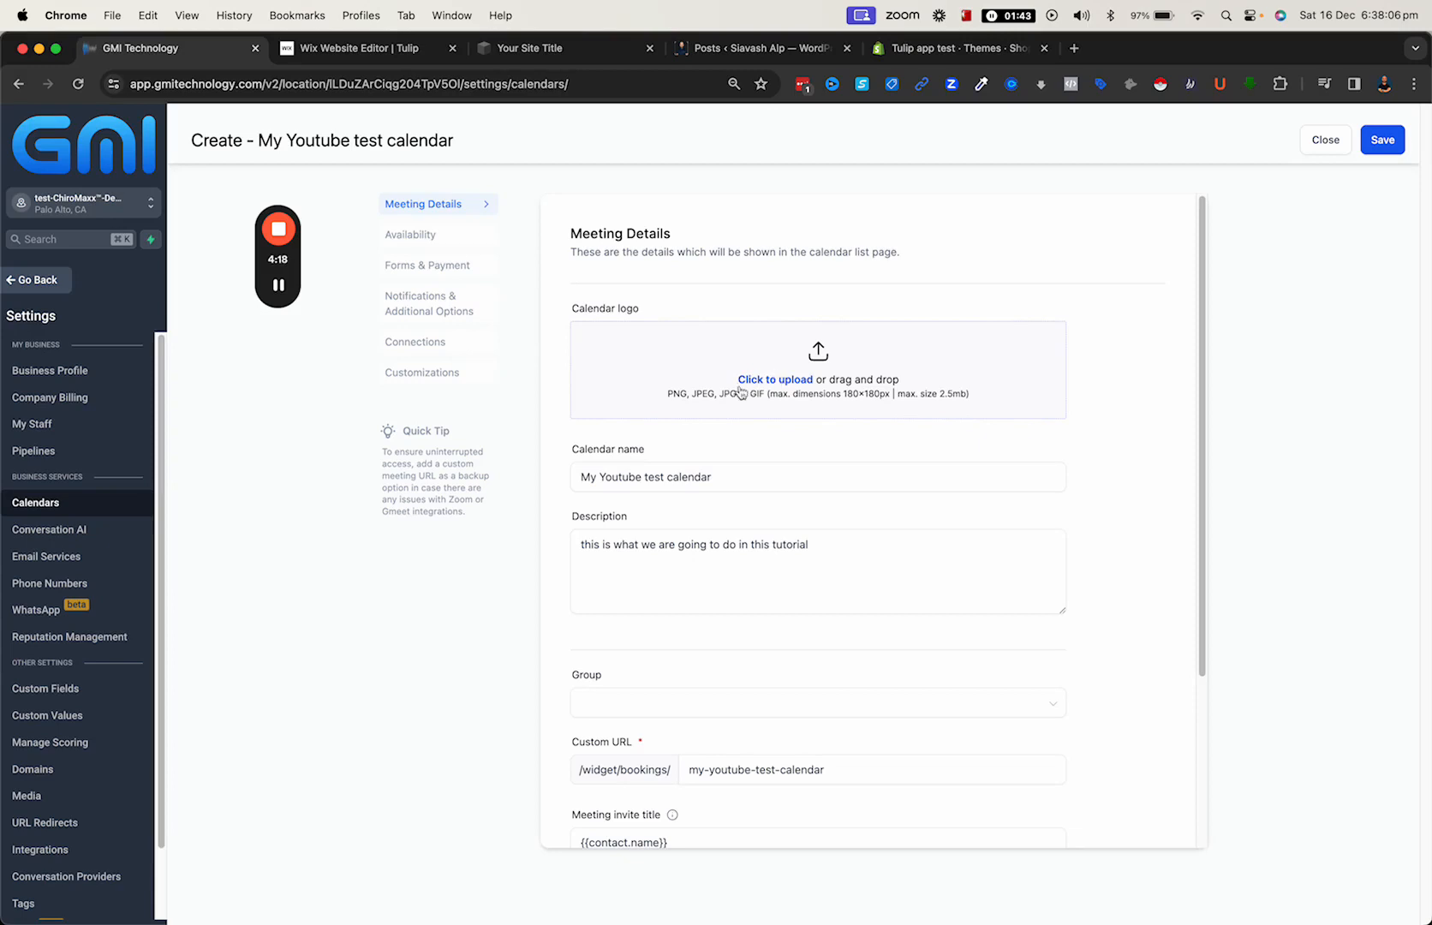
scroll(638, 556, "down", 1)
scroll(639, 557, "down", 5)
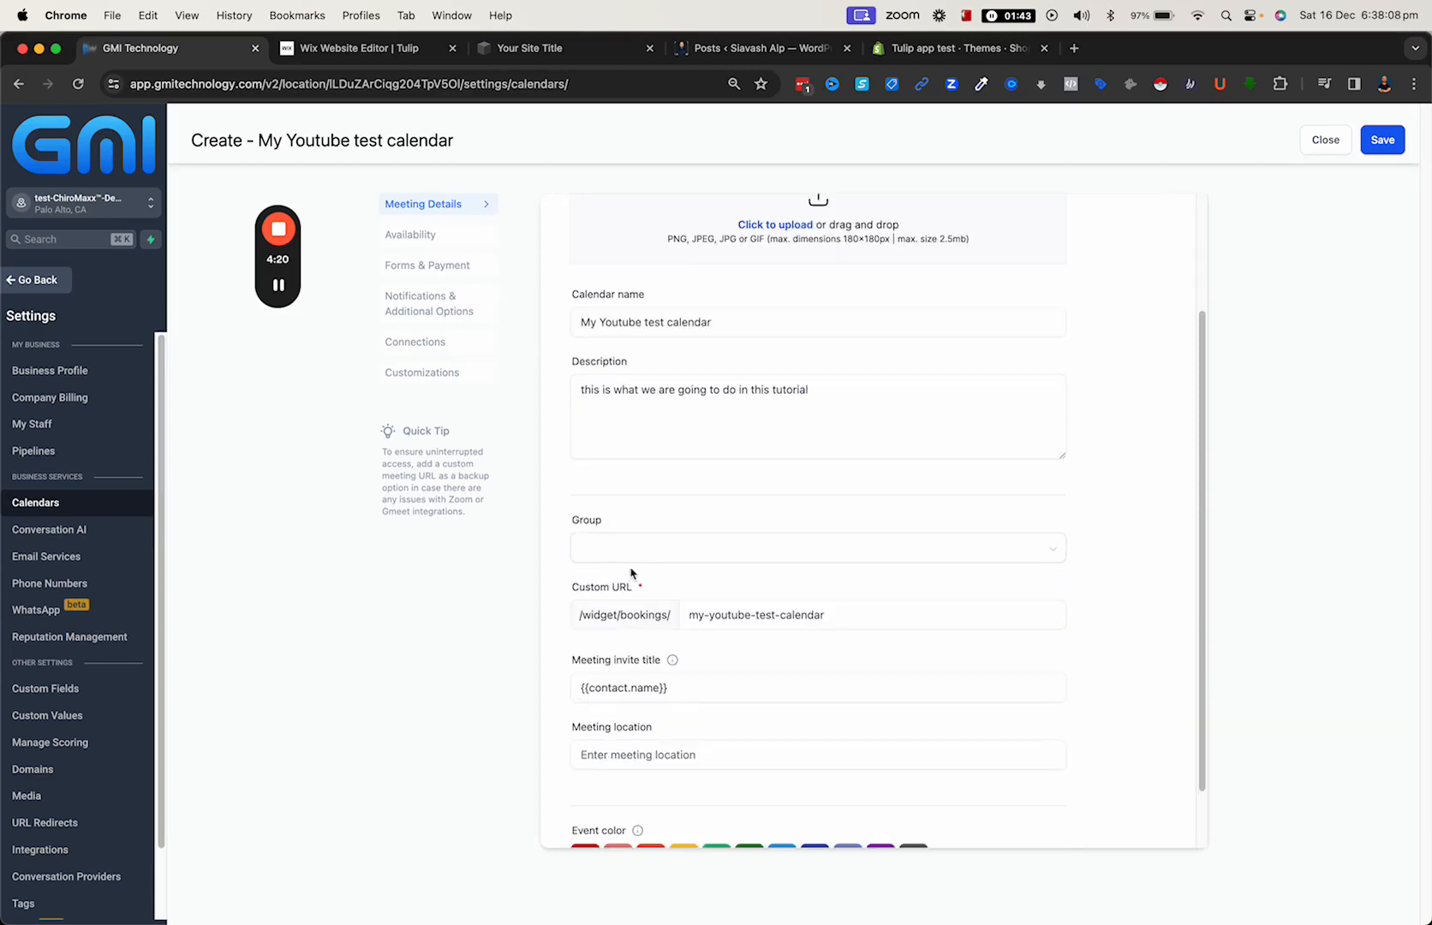
scroll(655, 522, "down", 3)
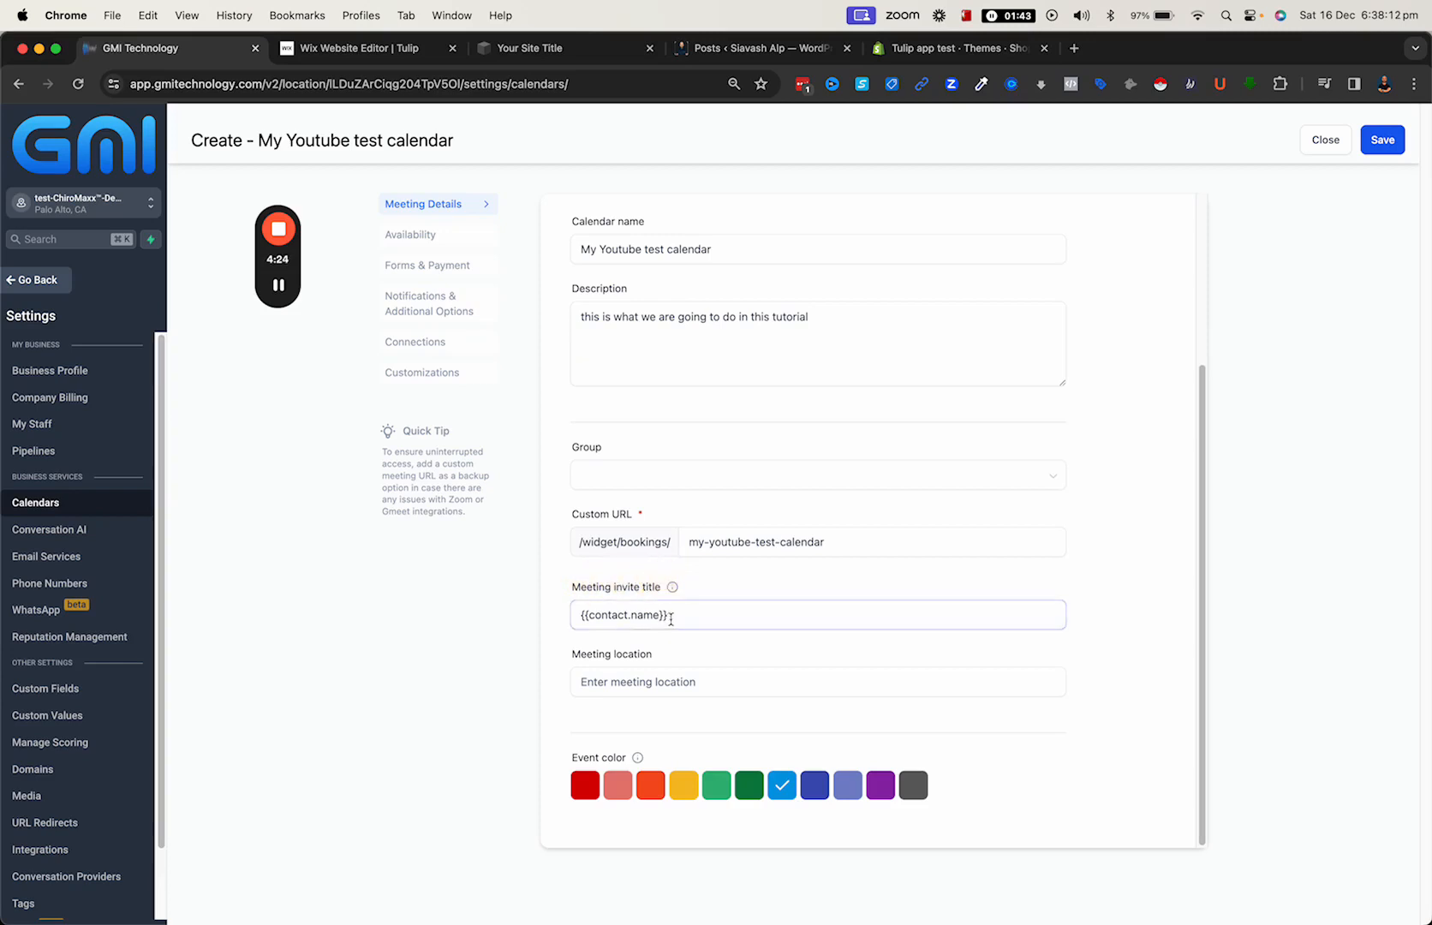
left_click_drag(663, 617, 558, 609)
left_click(557, 609)
left_click(593, 682)
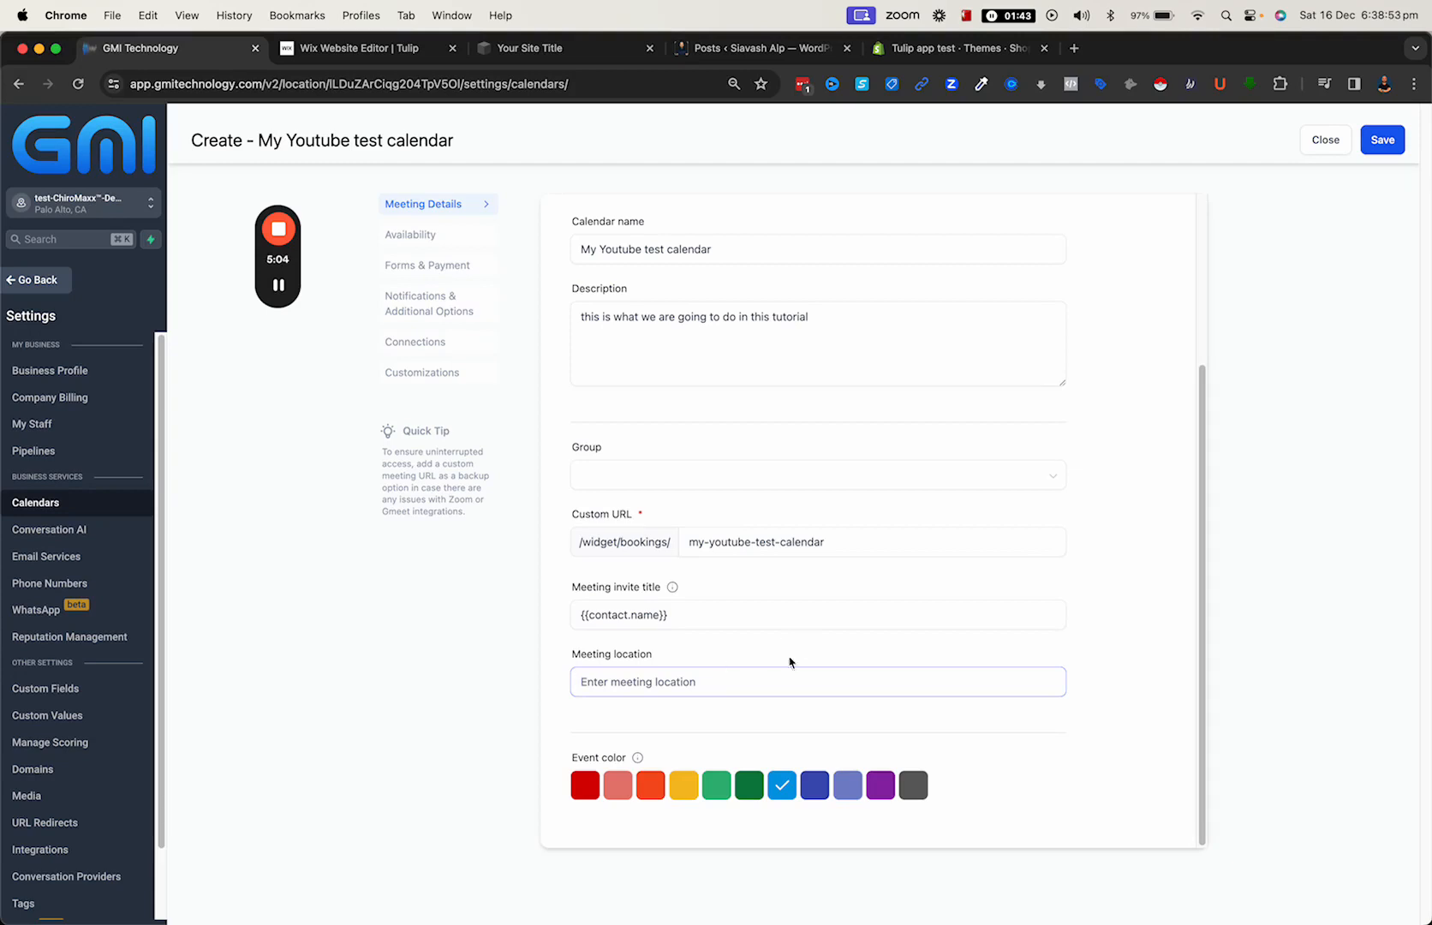
- In the calendar's availability, add a second Monday time slot and set the first slot's end to 01:00 PM
left_click(427, 235)
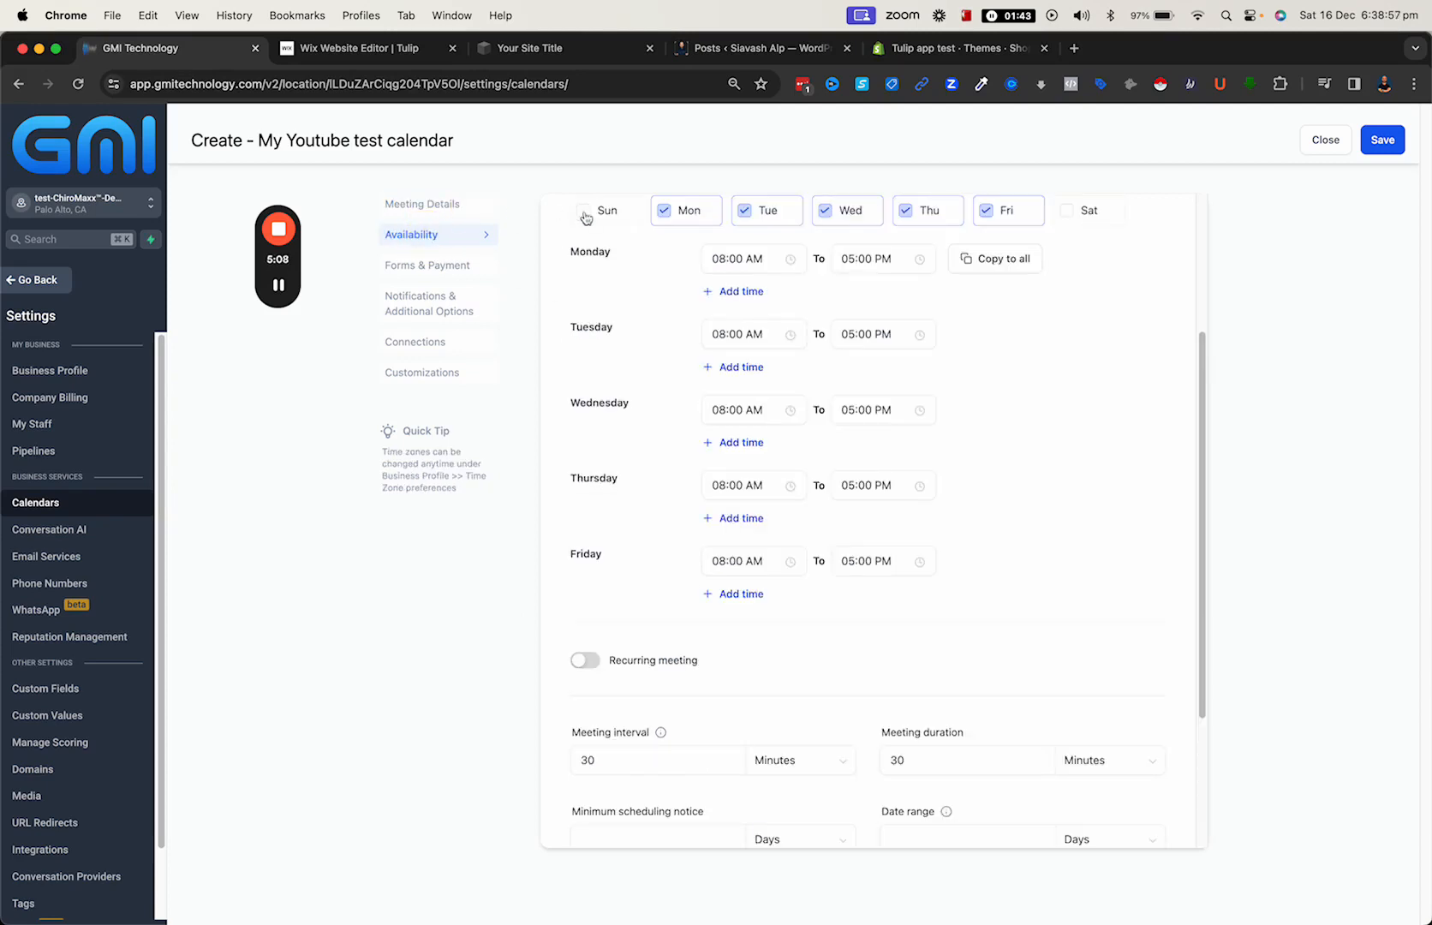
scroll(765, 337, "down", 1)
scroll(765, 337, "up", 1)
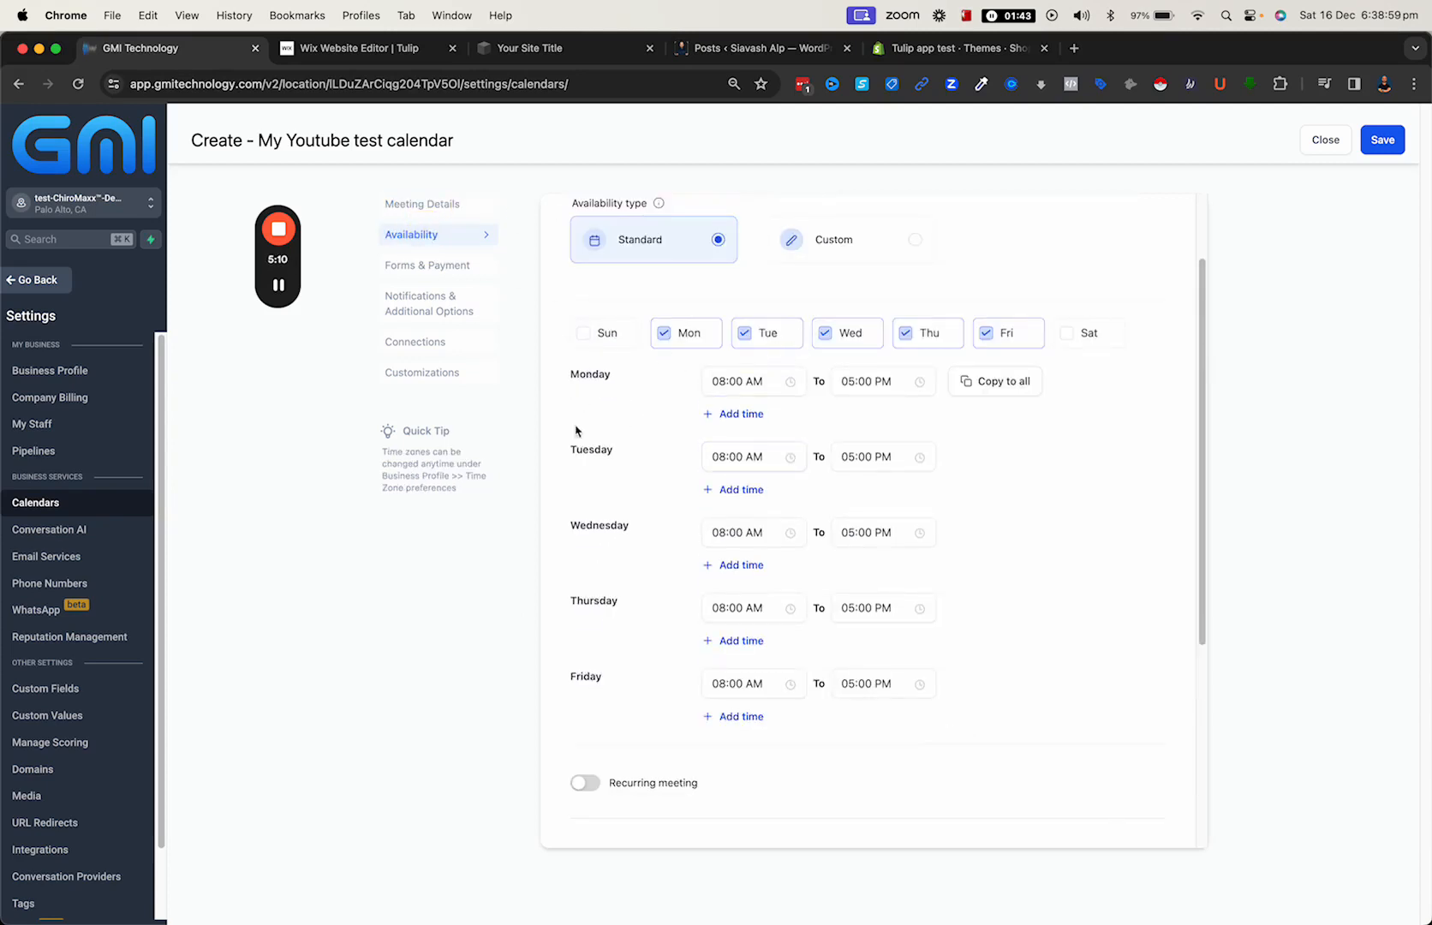
left_click(741, 415)
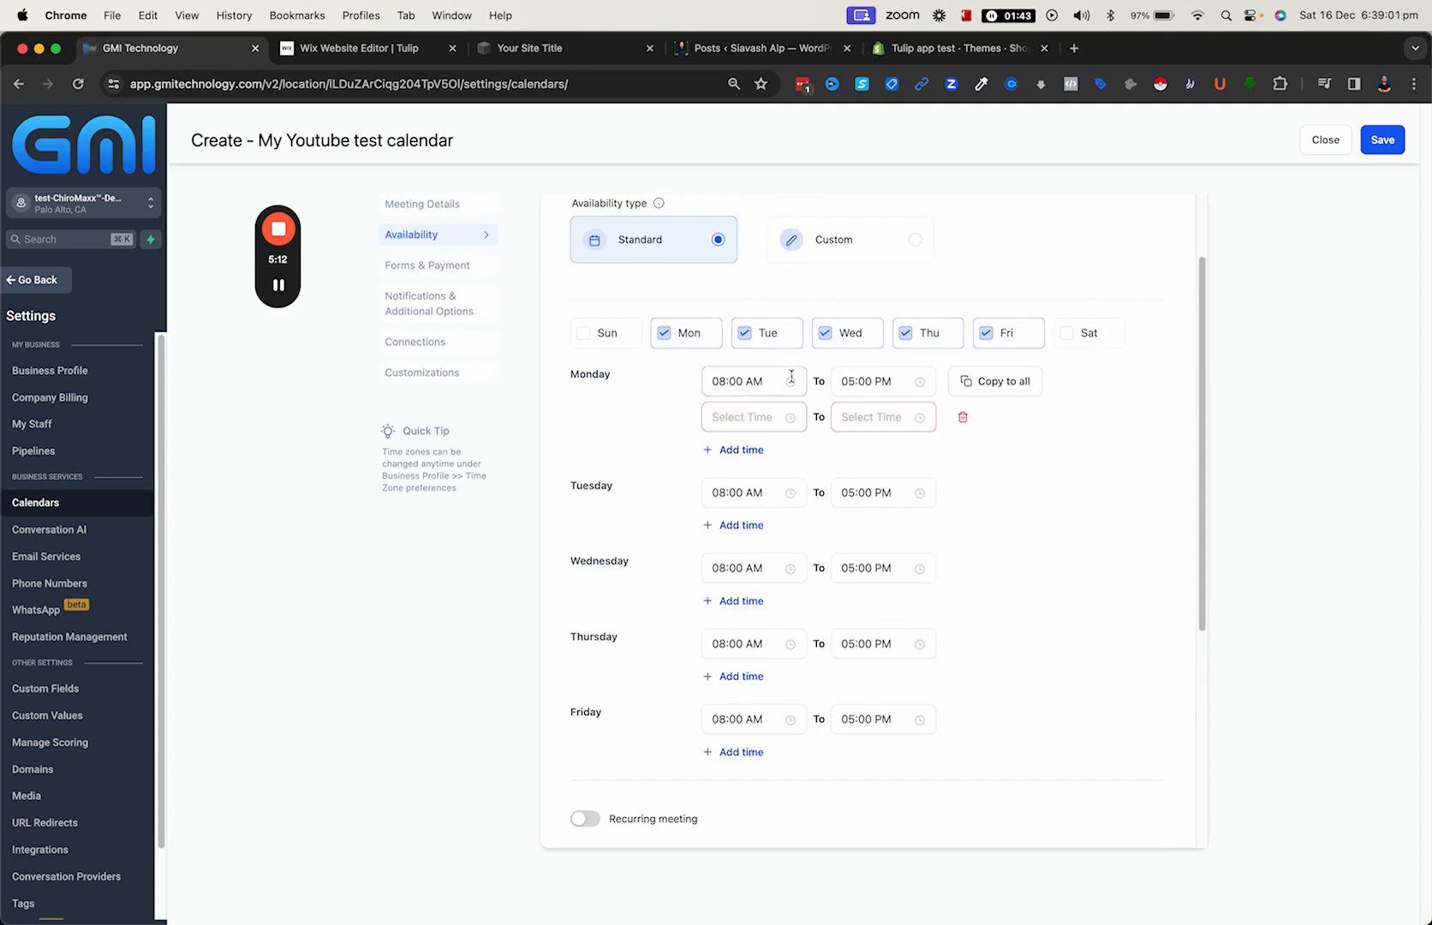
left_click(844, 383)
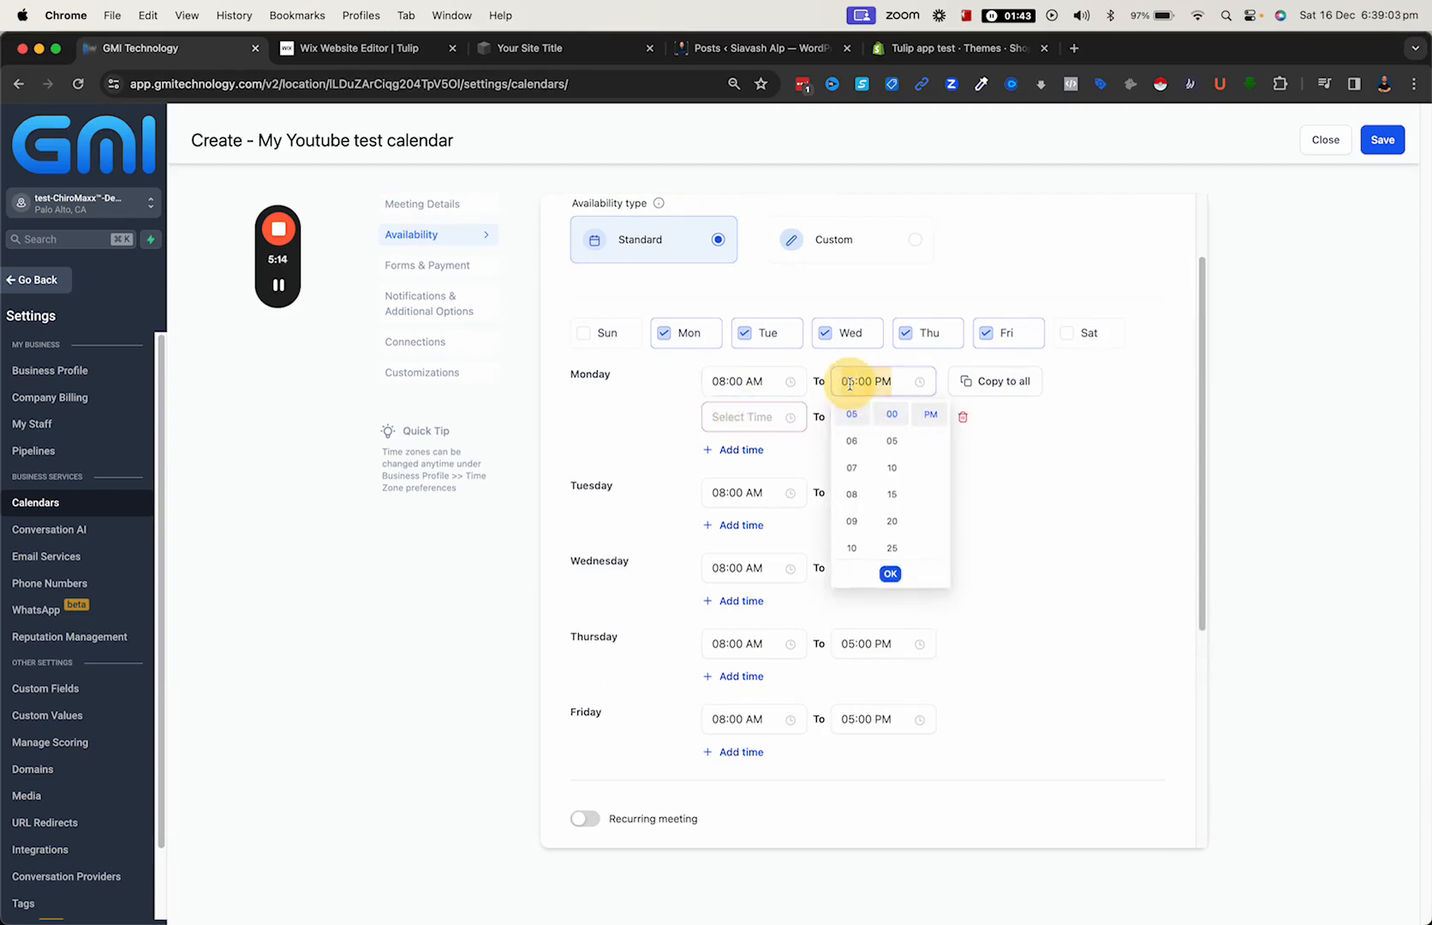
left_click(851, 444)
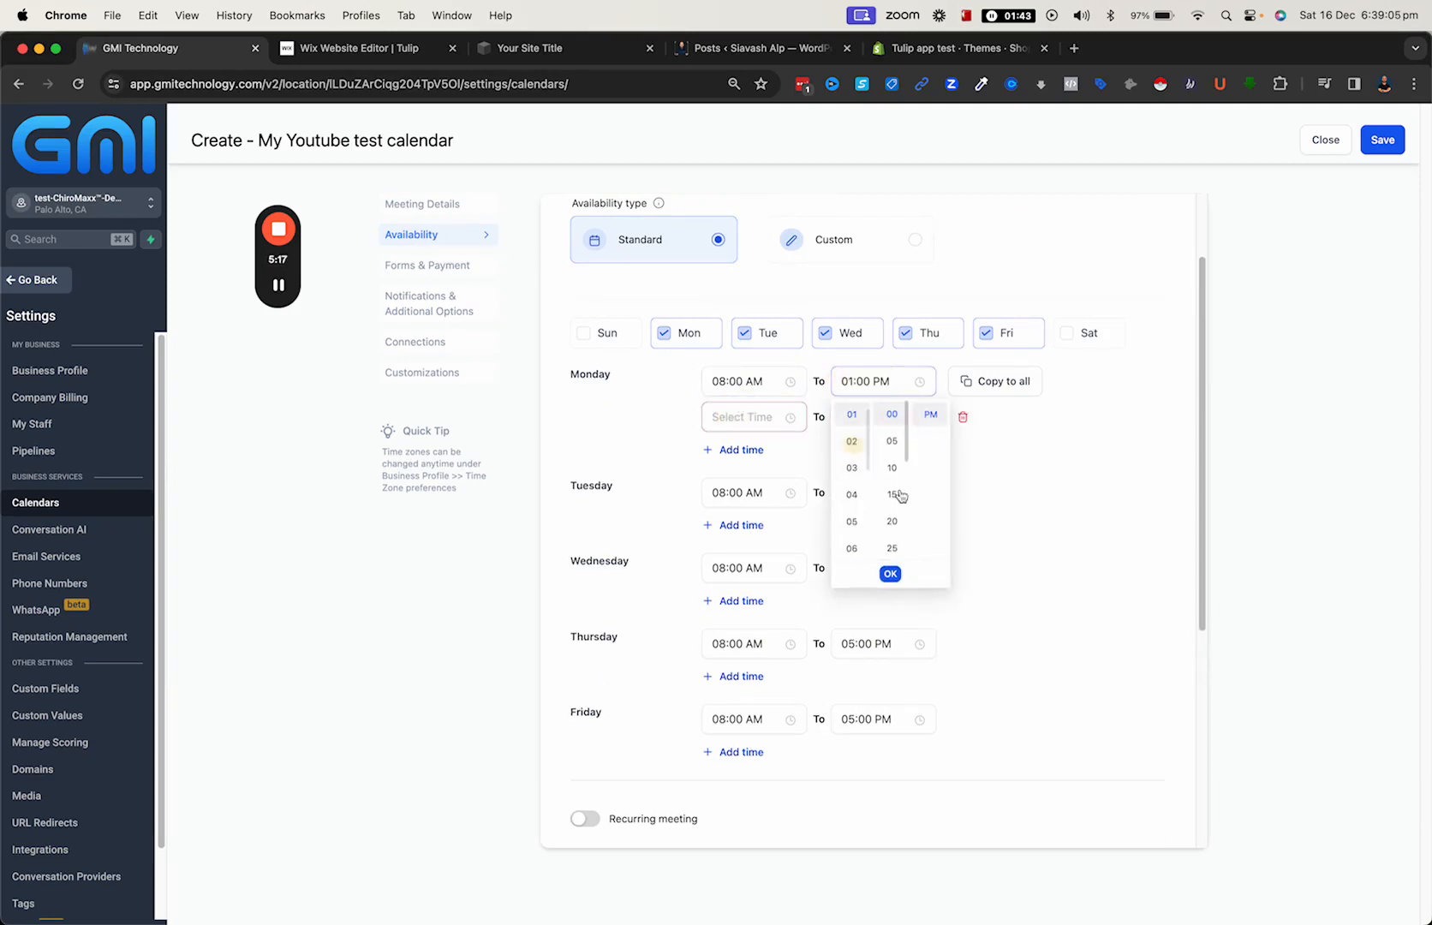
left_click(890, 573)
- Set Monday's second time slot to run from 04:00 PM to 09:00 PM
left_click(752, 418)
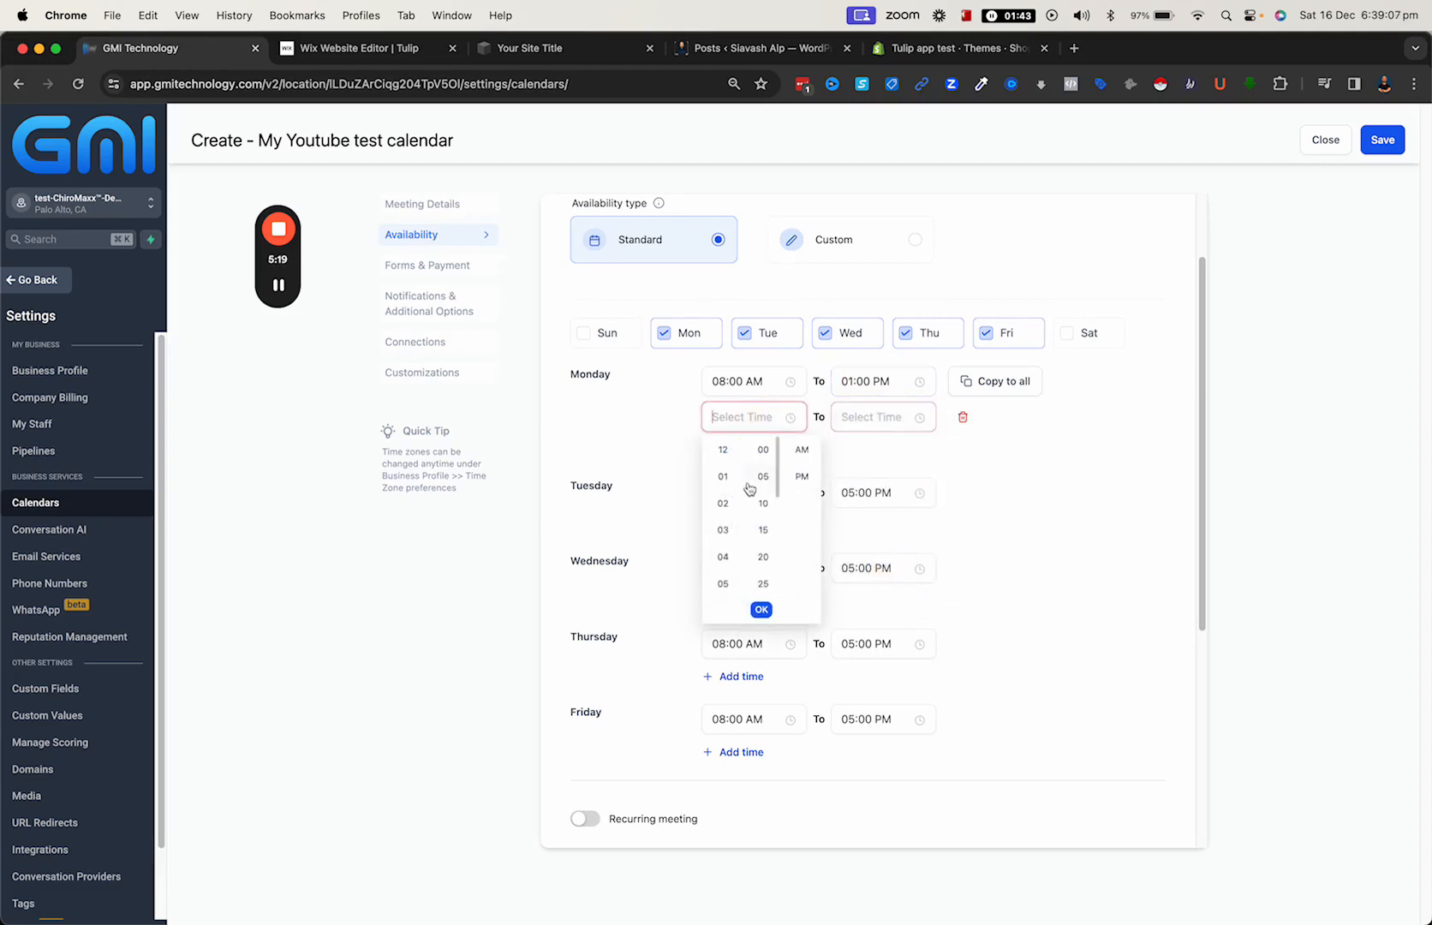
left_click(727, 558)
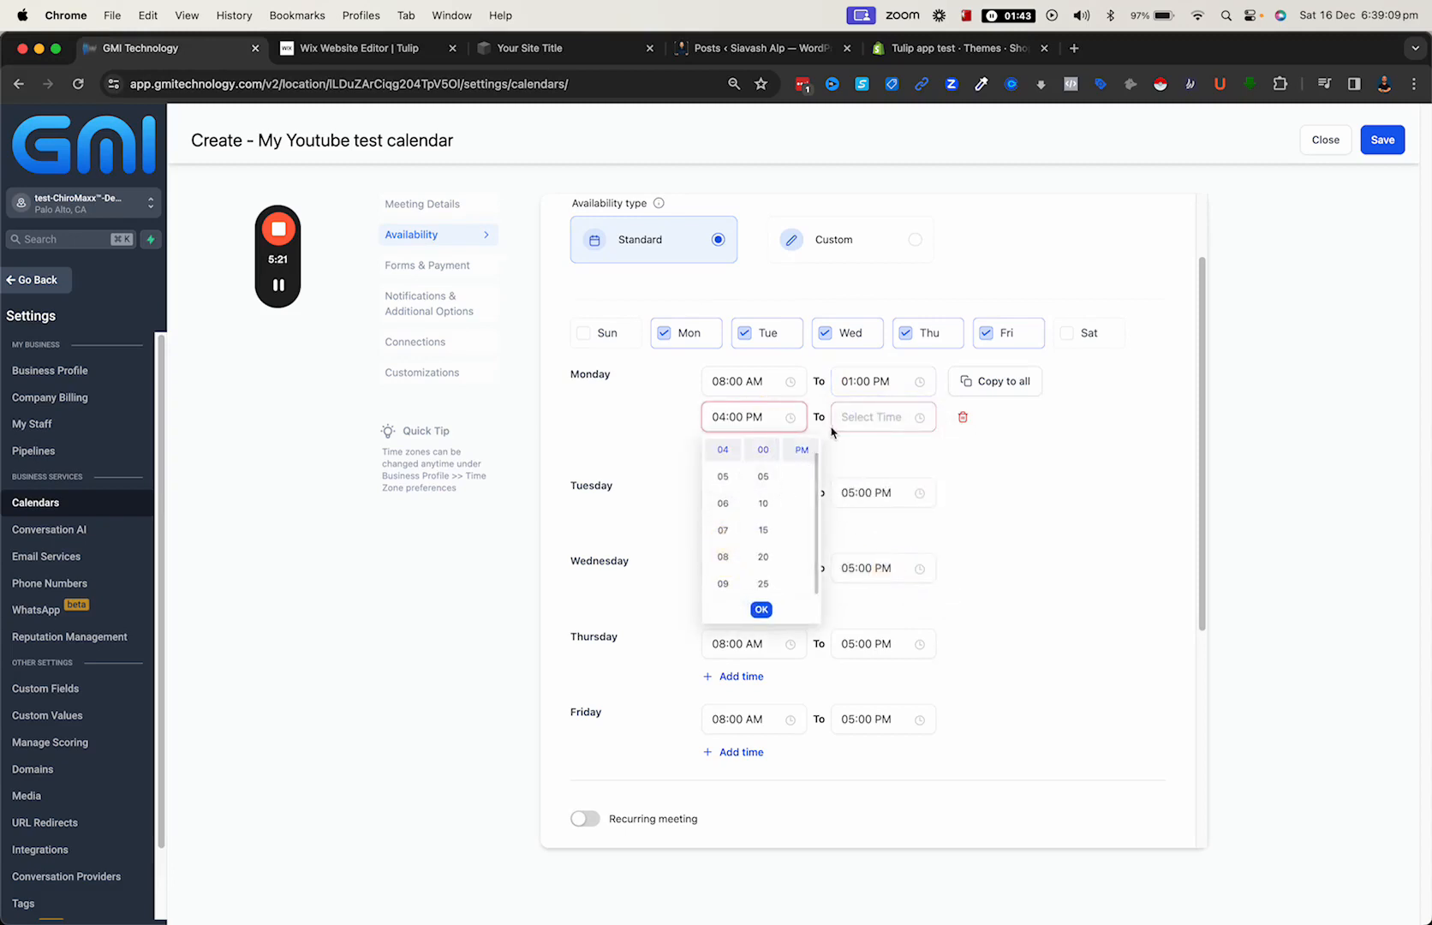
left_click(851, 417)
scroll(853, 540, "down", 5)
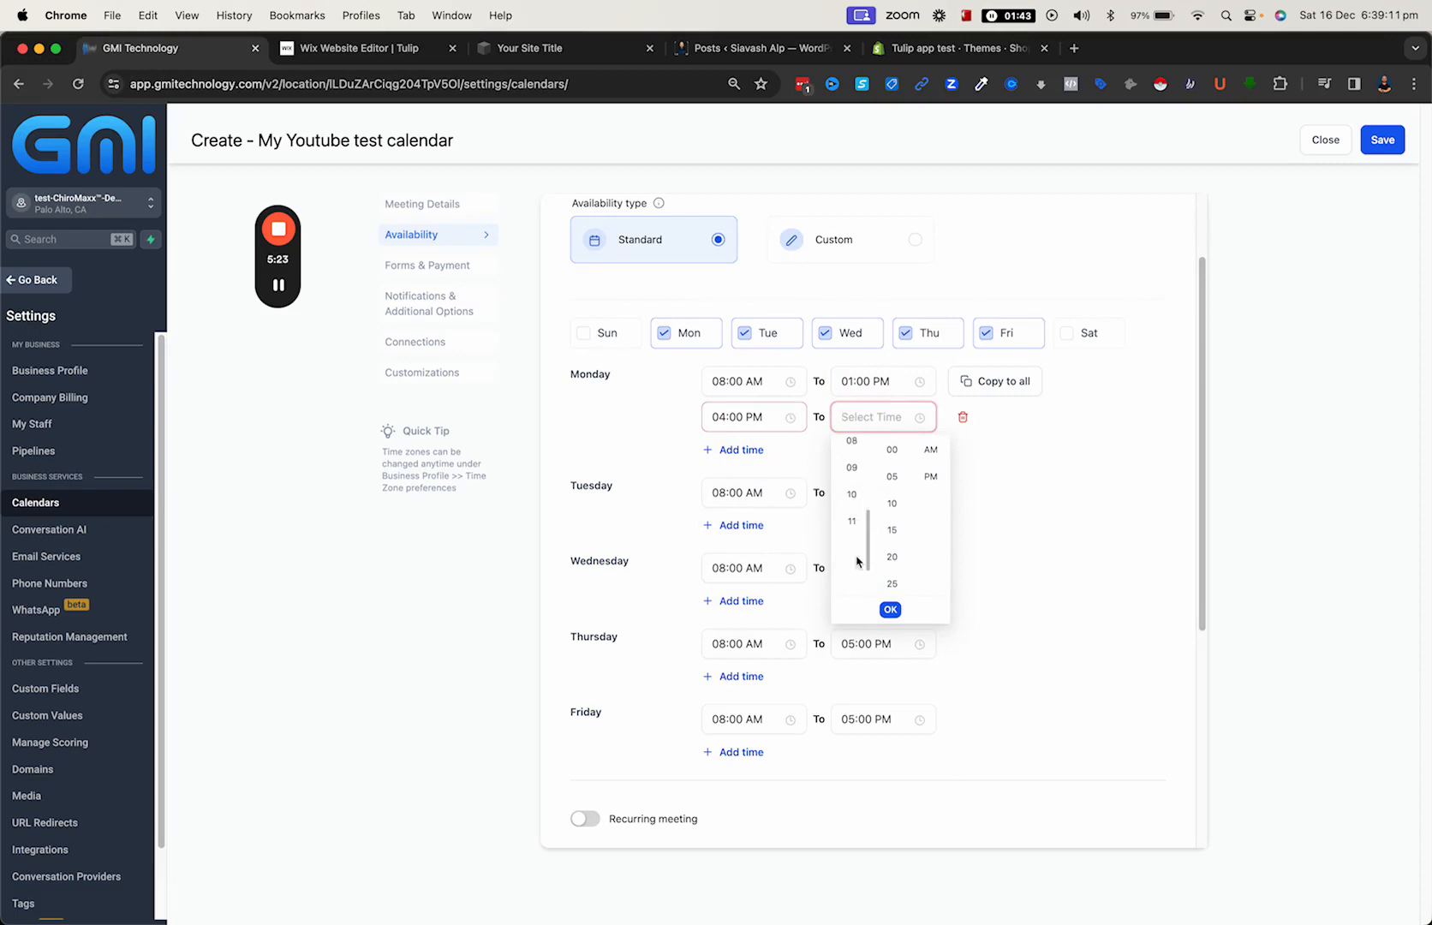
left_click(851, 471)
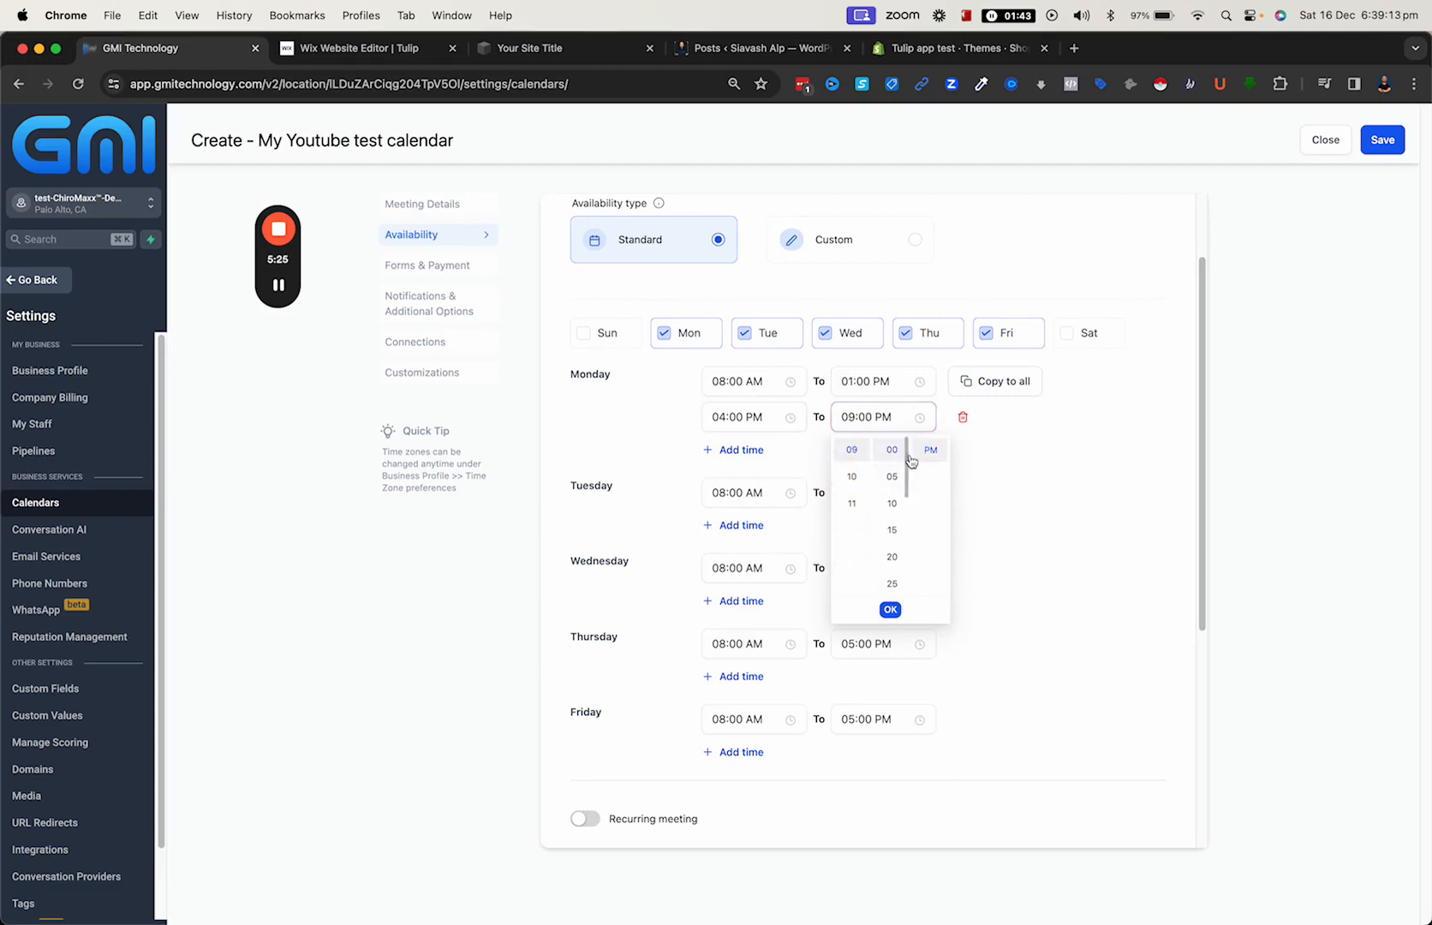
left_click(928, 449)
left_click(892, 609)
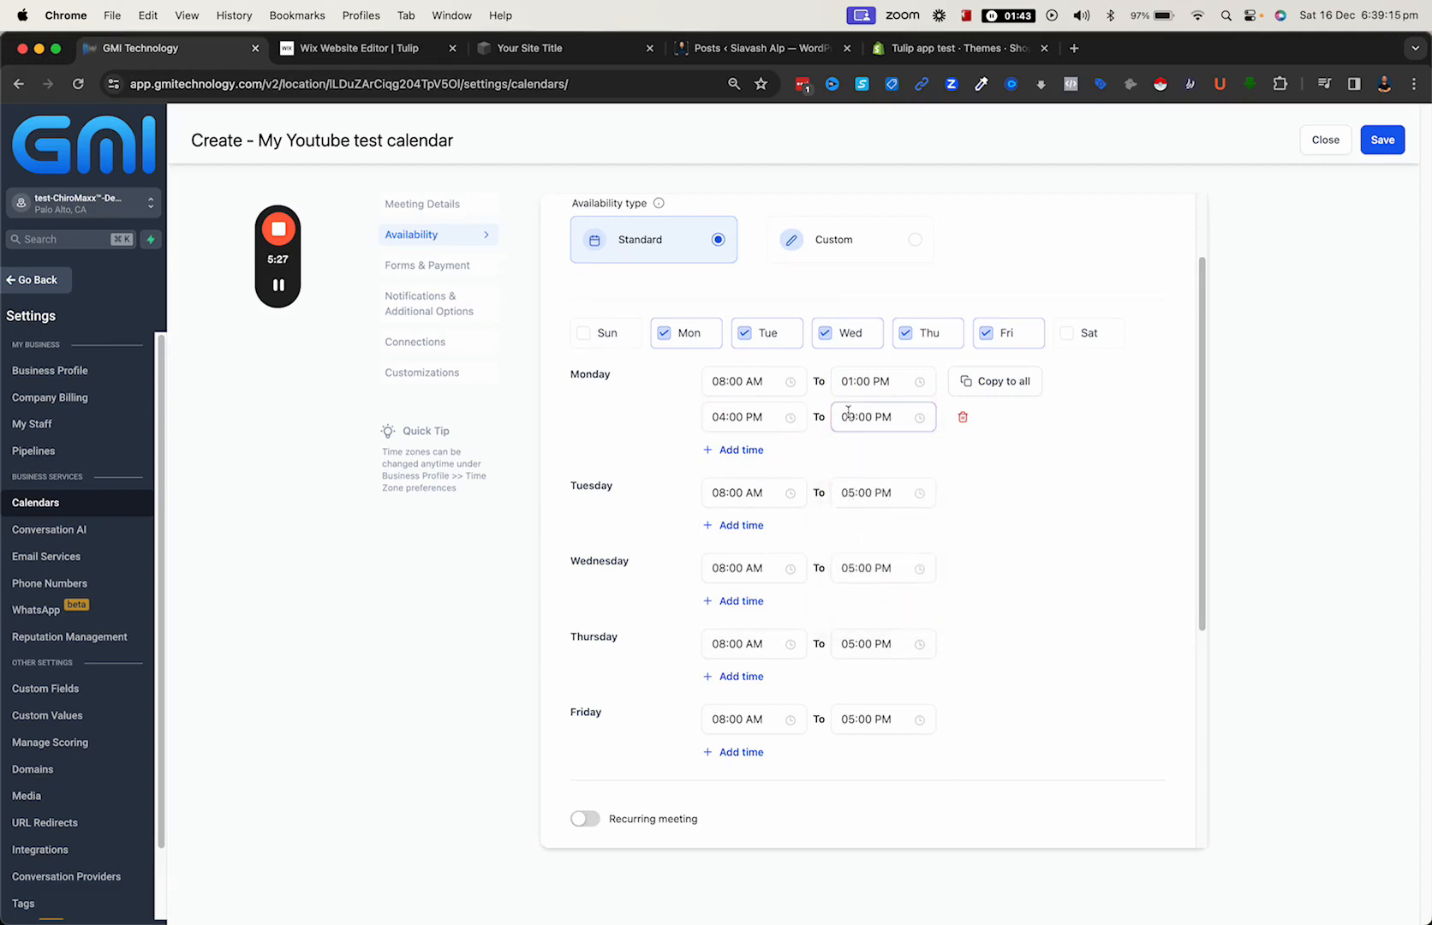
scroll(767, 559, "down", 5)
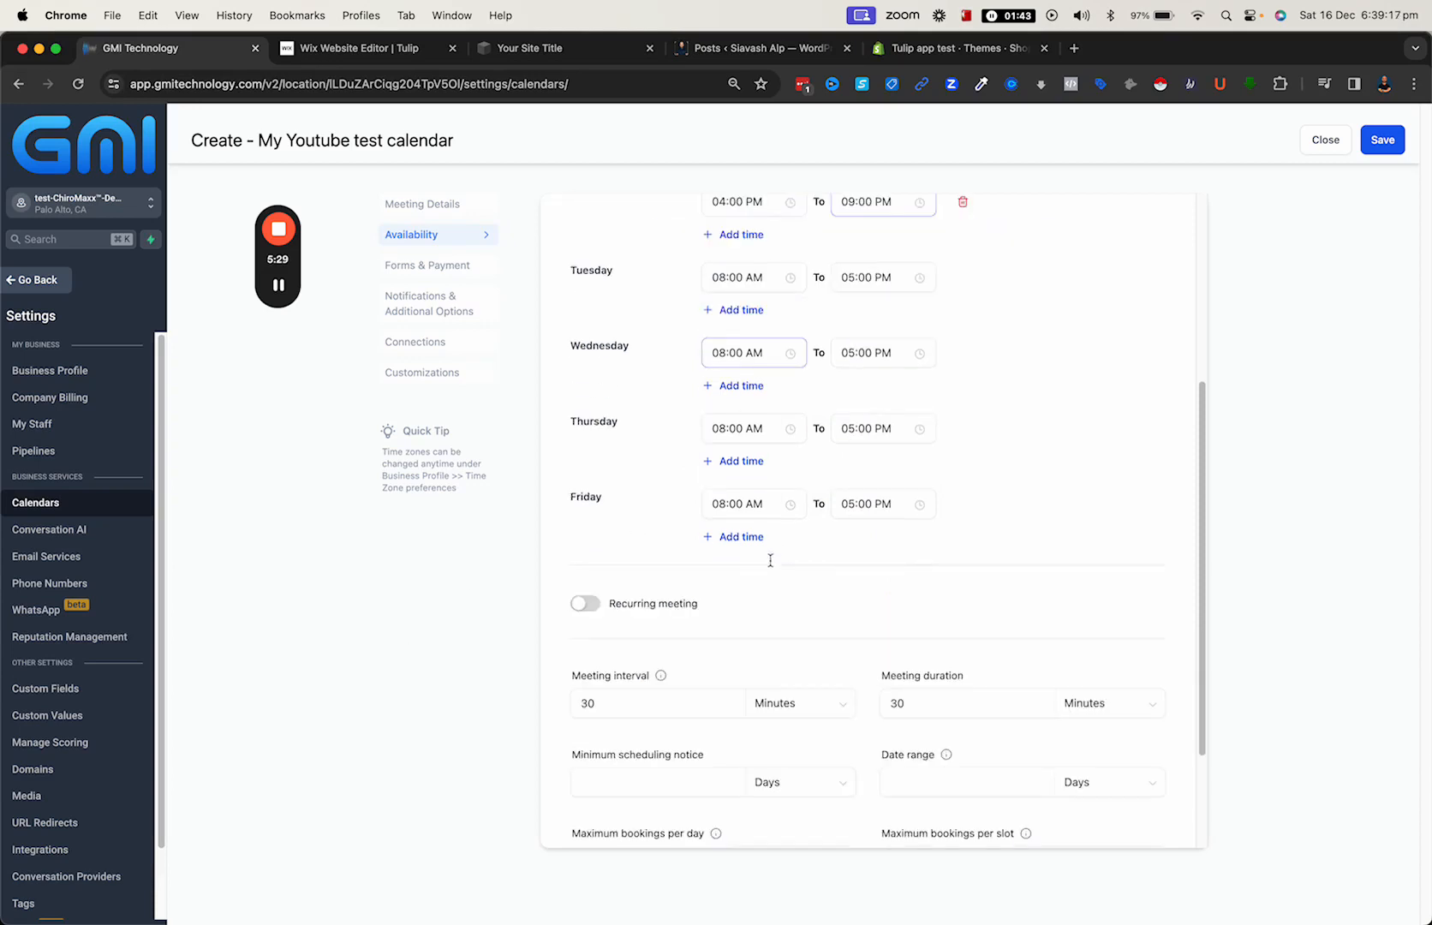
- Set the calendar's minimum scheduling notice to 2 days and its date range to 14 days
scroll(674, 594, "down", 4)
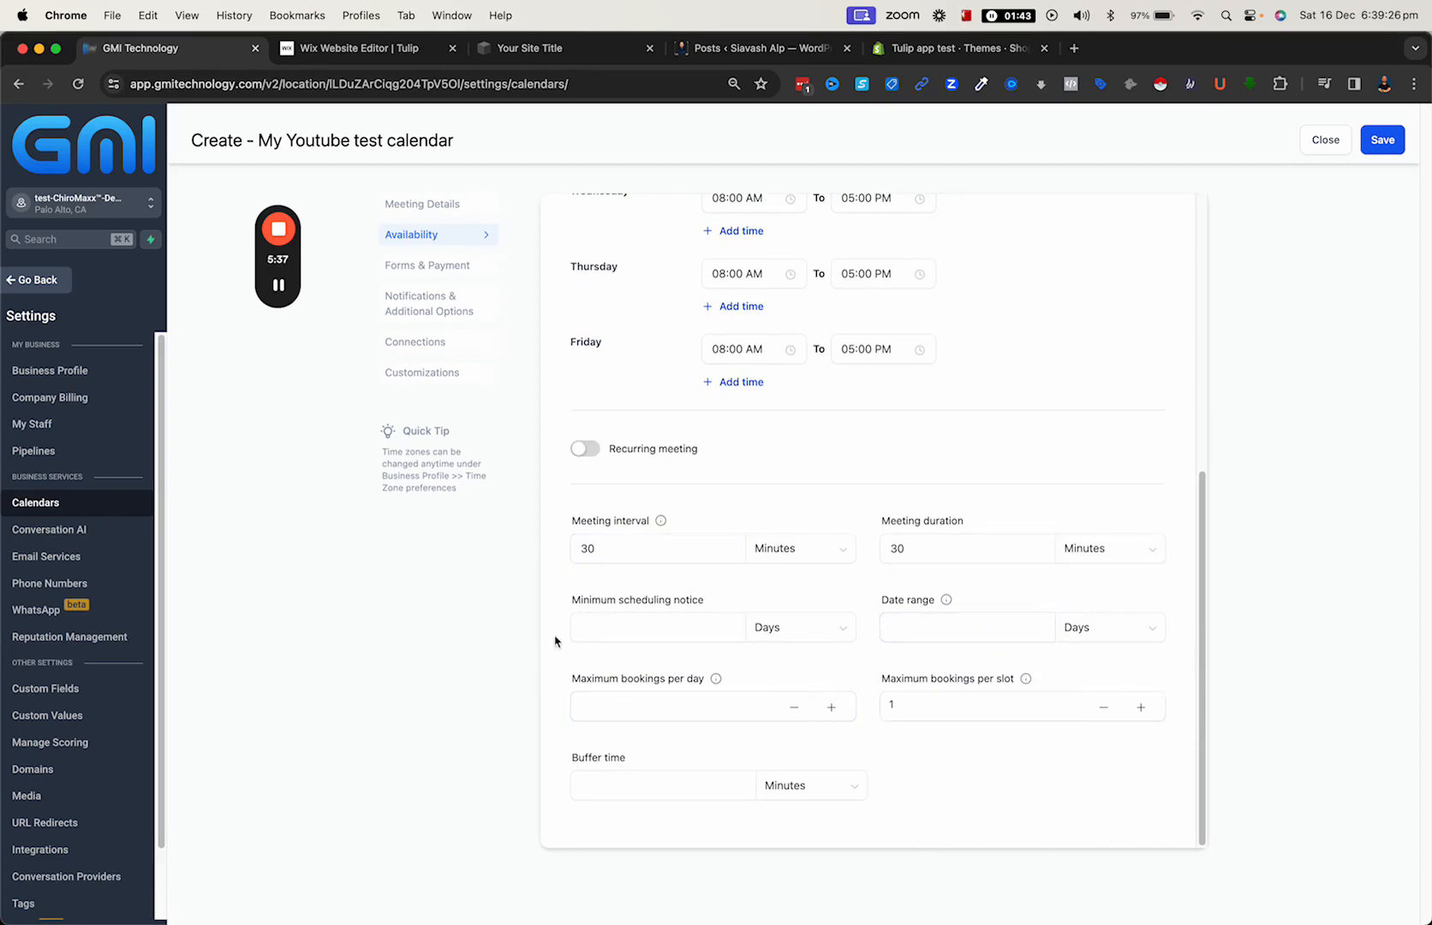
left_click(597, 625)
type("2")
left_click(923, 633)
type("14")
- Open the forms and payment settings and examine the selectable booking forms, the consent text and the sticky contacts option
left_click(464, 272)
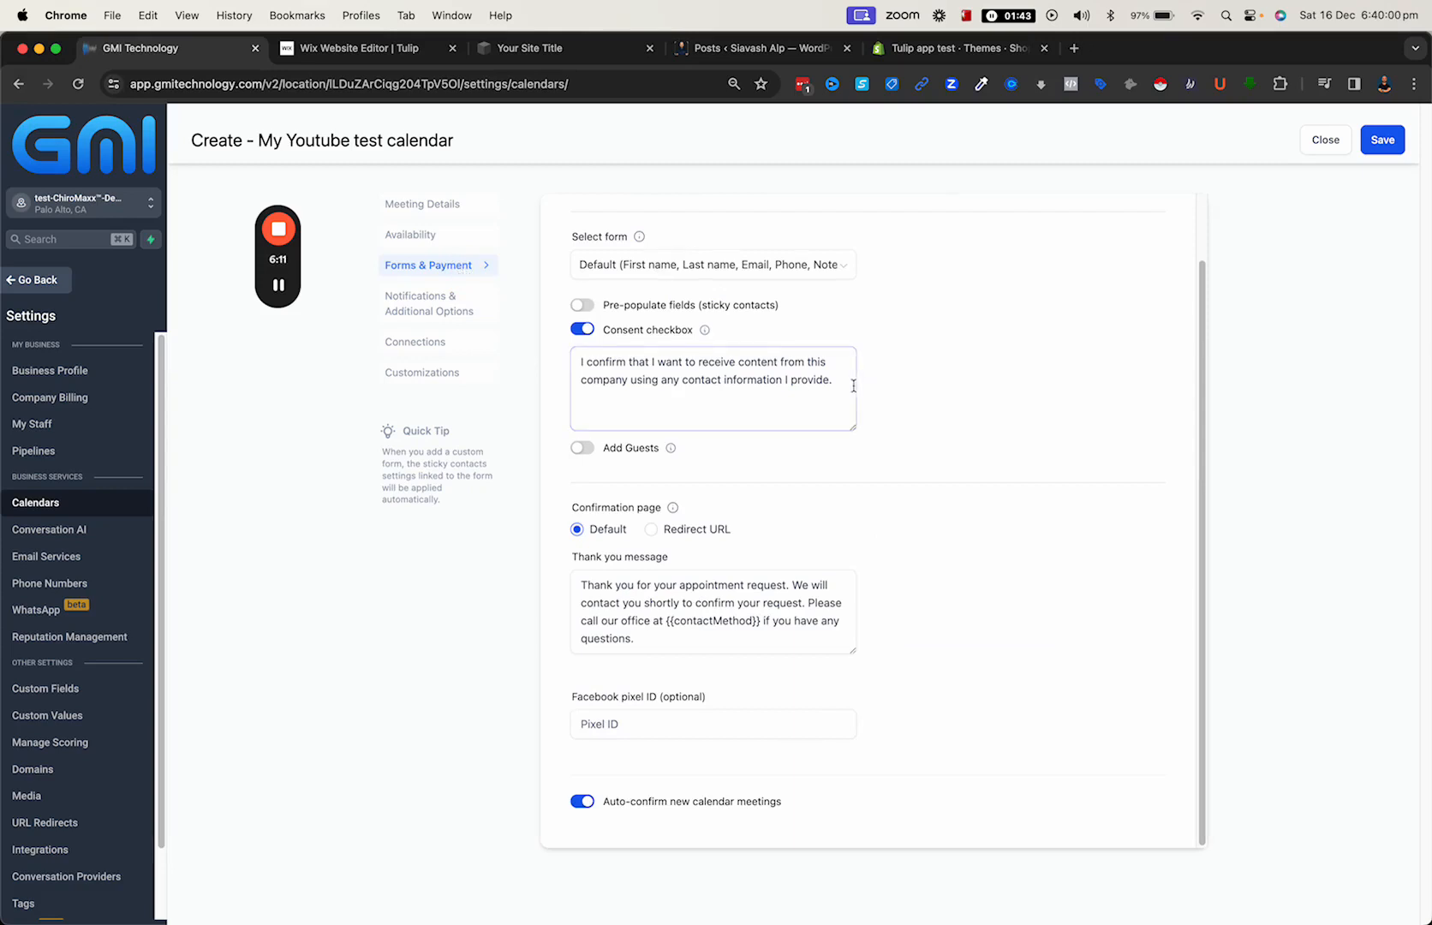
left_click(794, 266)
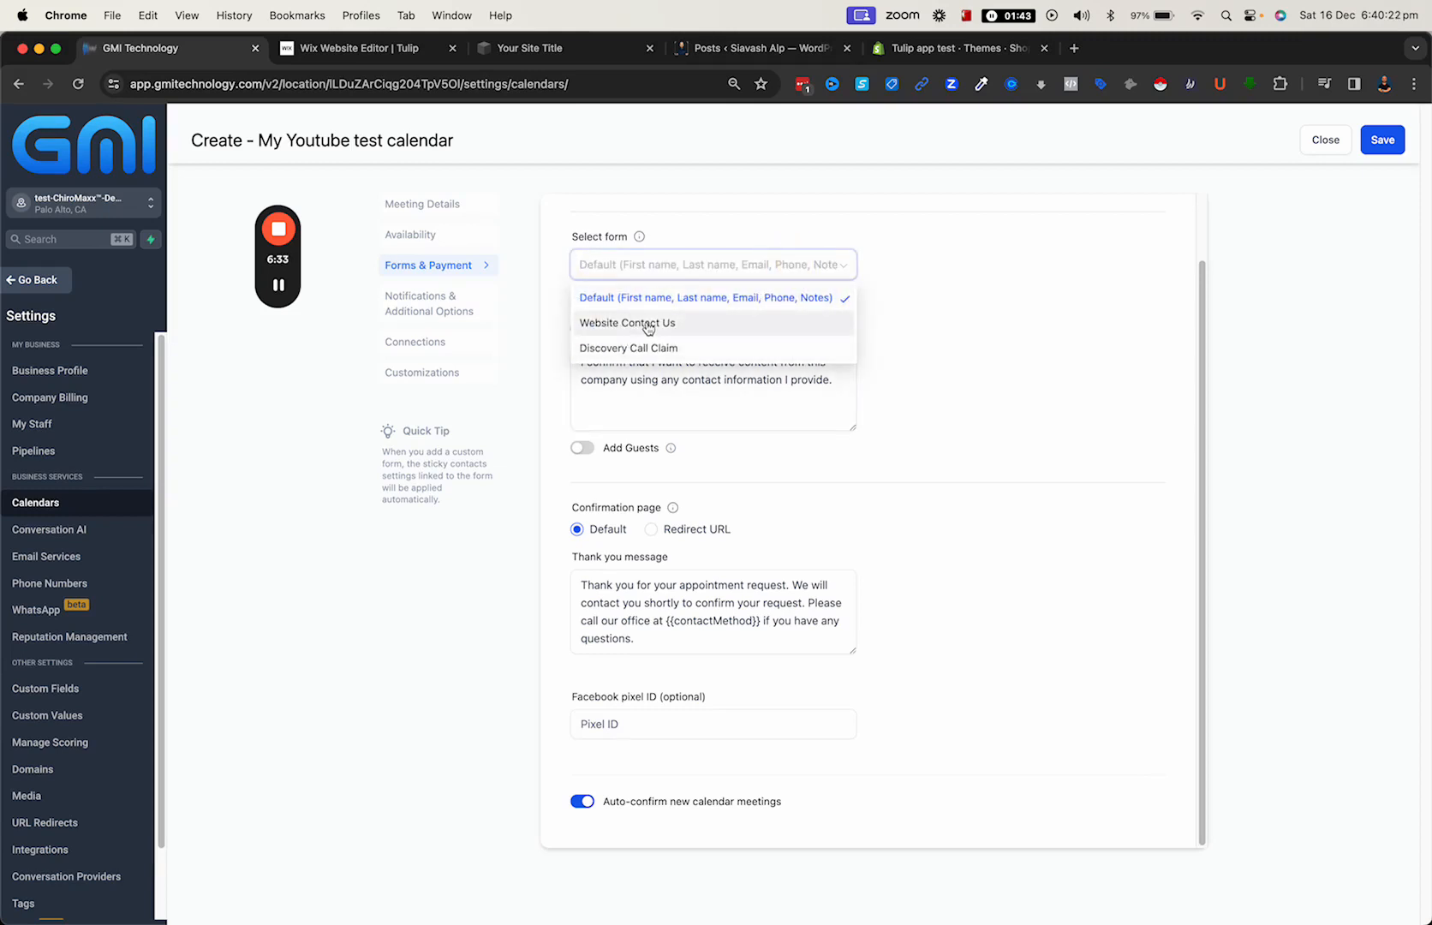
left_click(976, 360)
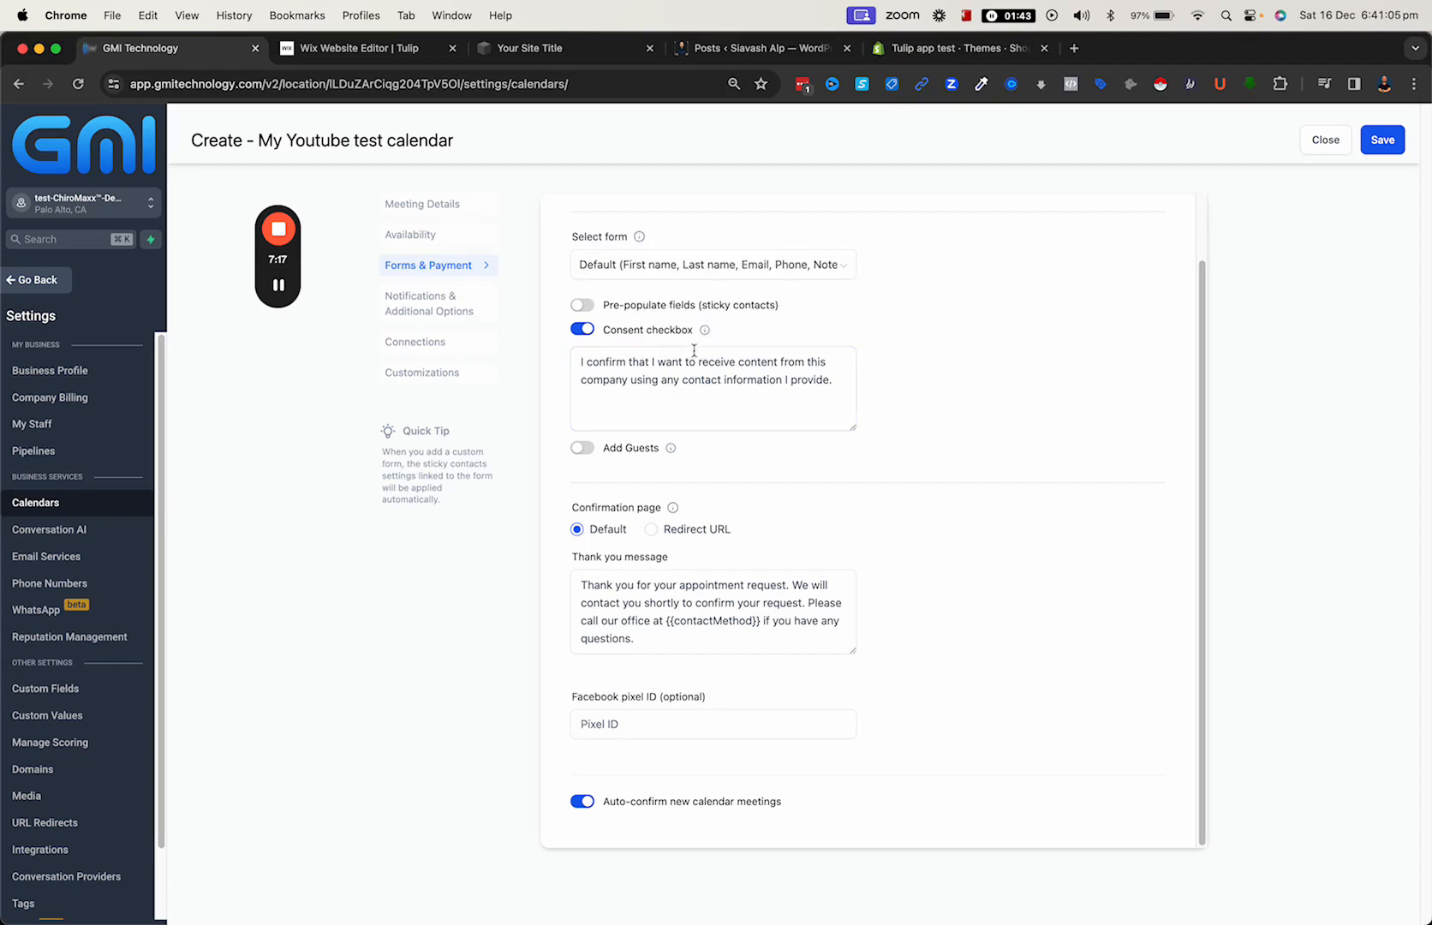
left_click_drag(635, 380, 733, 390)
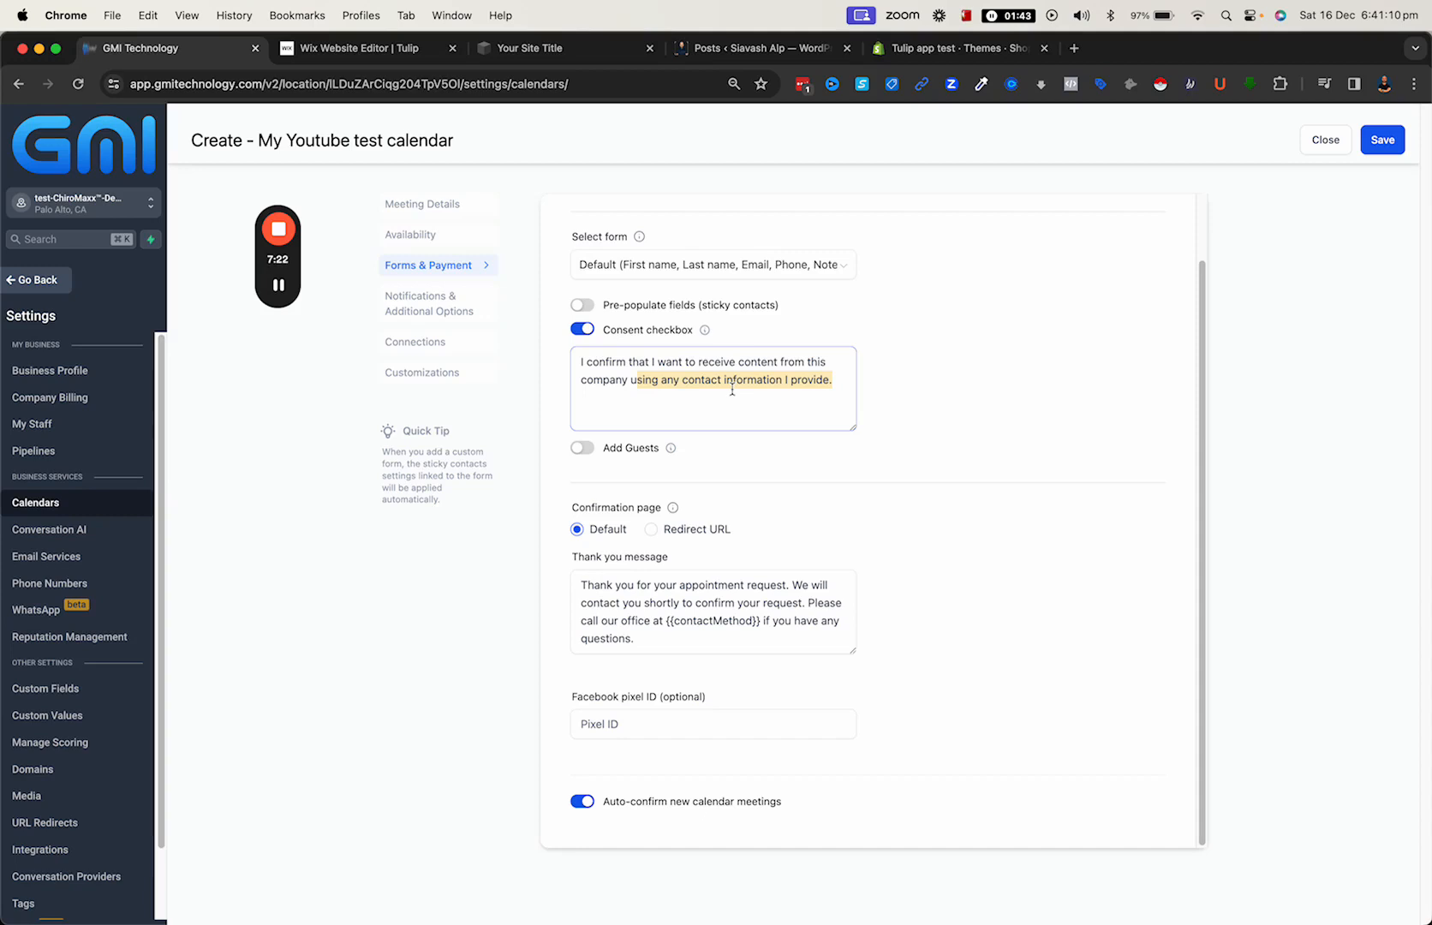
left_click_drag(619, 306, 753, 319)
left_click(749, 319)
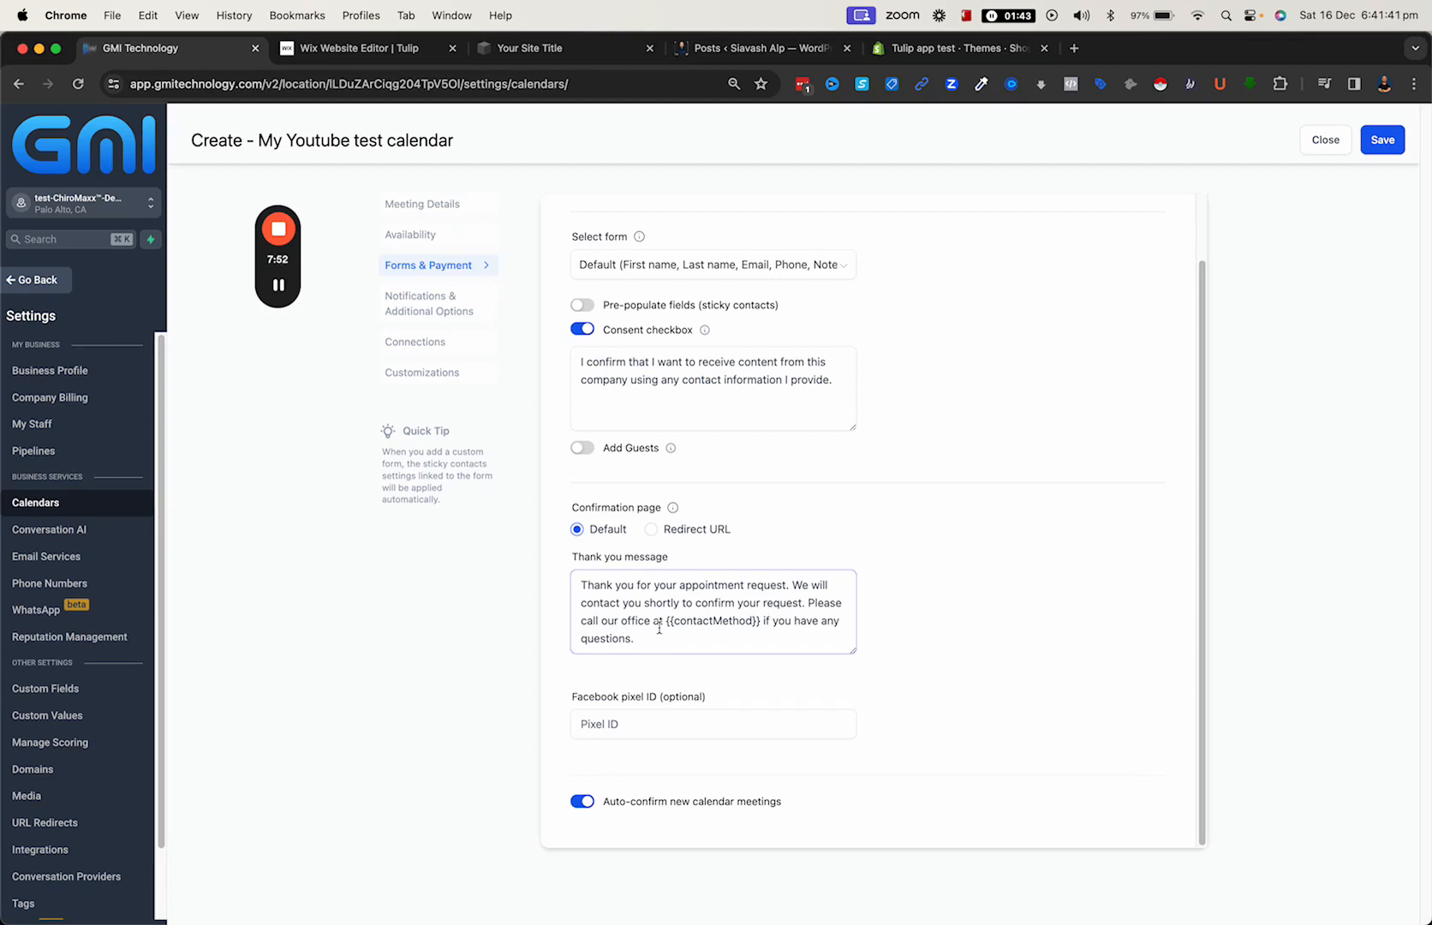
- Examine the thank you message, the Facebook pixel ID field and the auto-confirm option for new meetings
left_click_drag(657, 640, 575, 592)
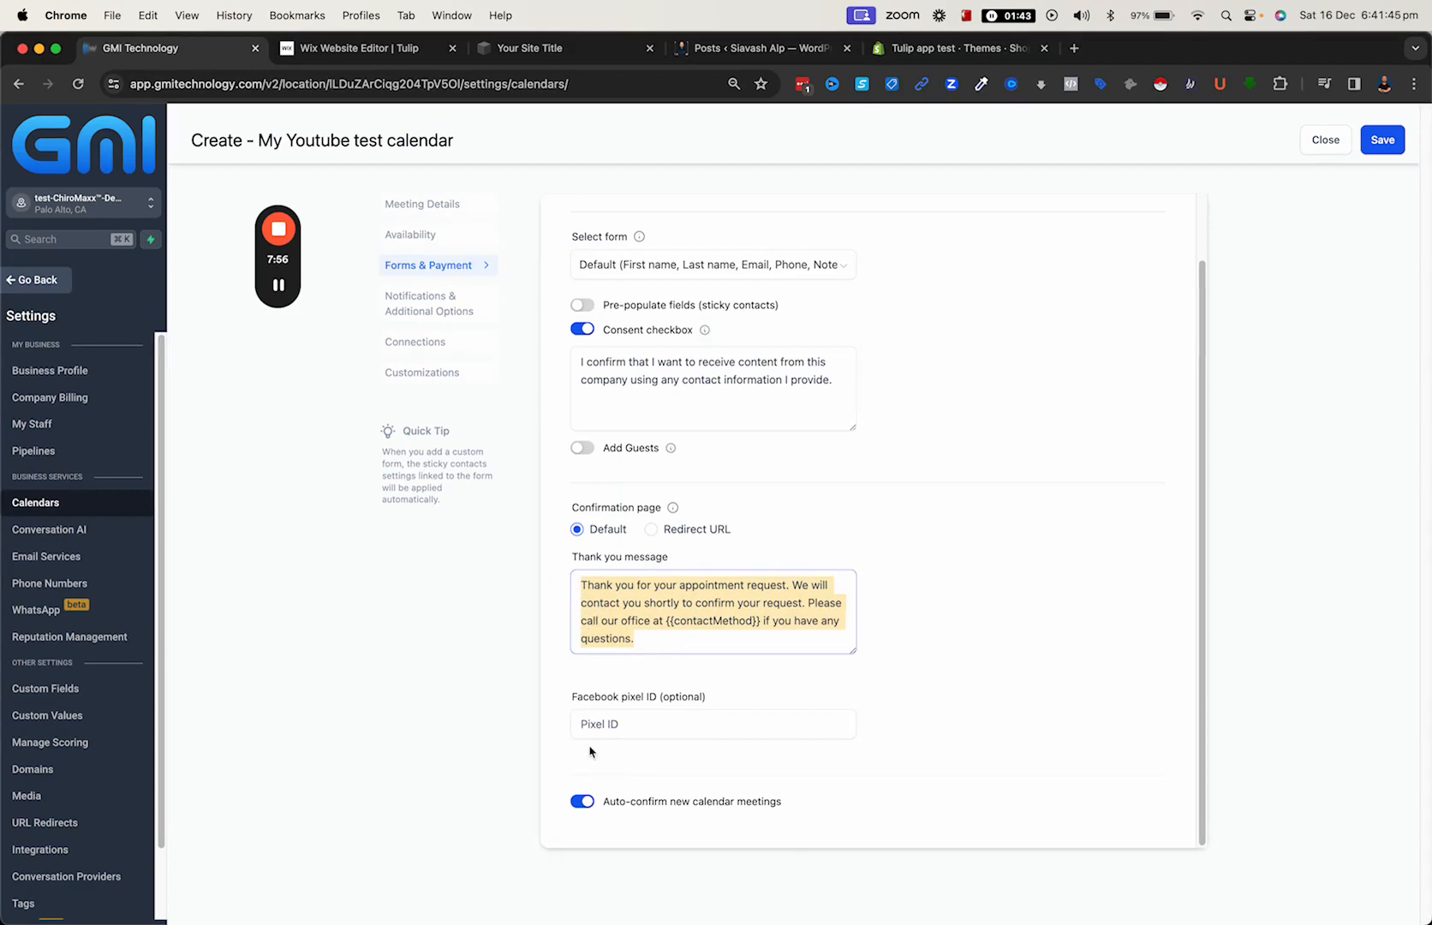
left_click(620, 726)
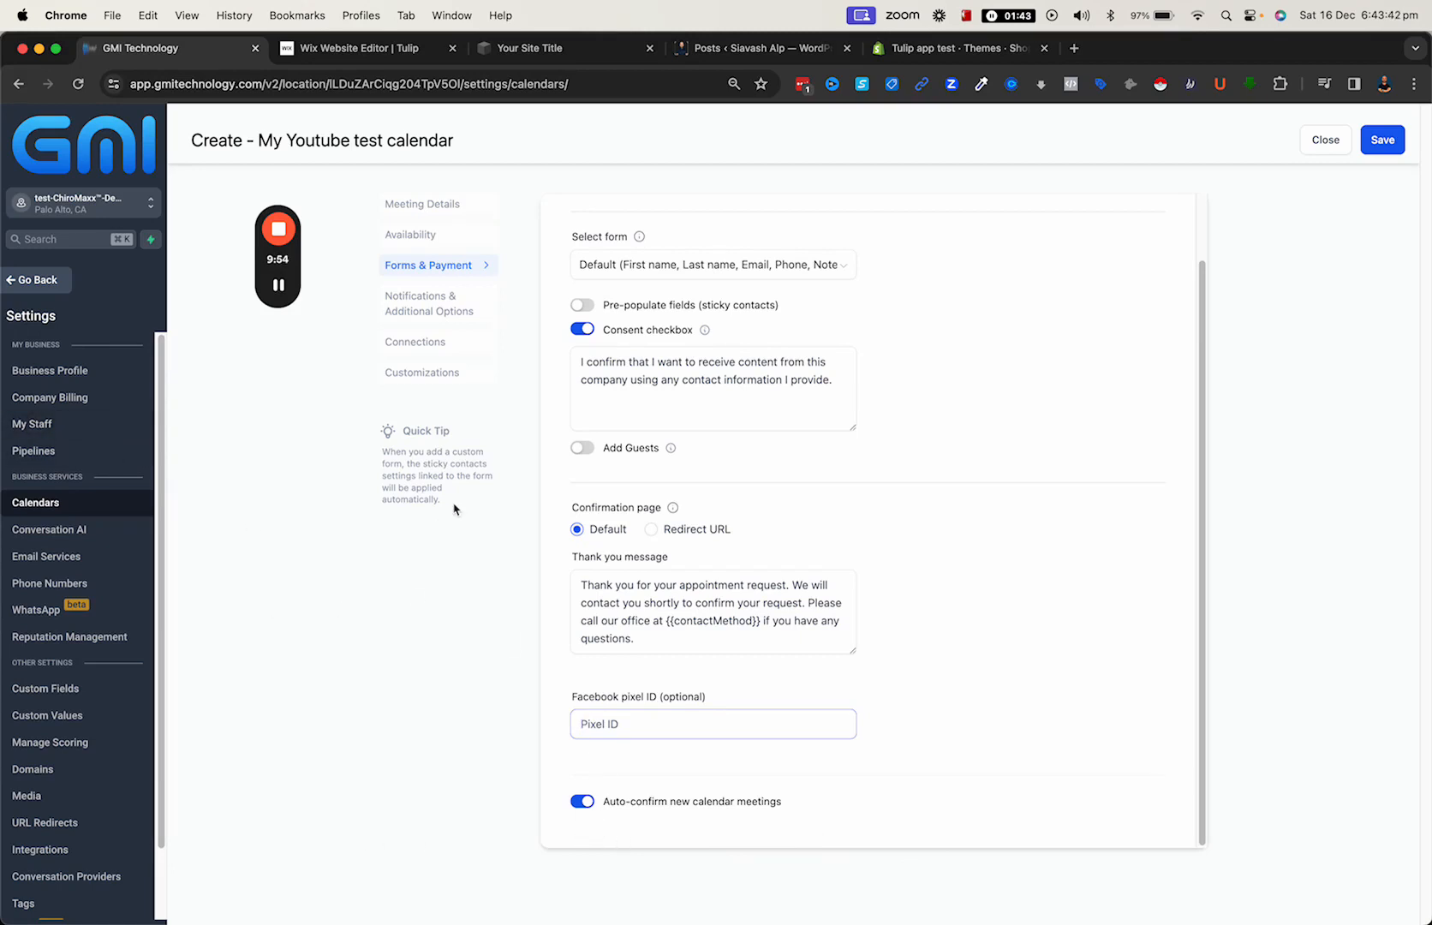
left_click(608, 355)
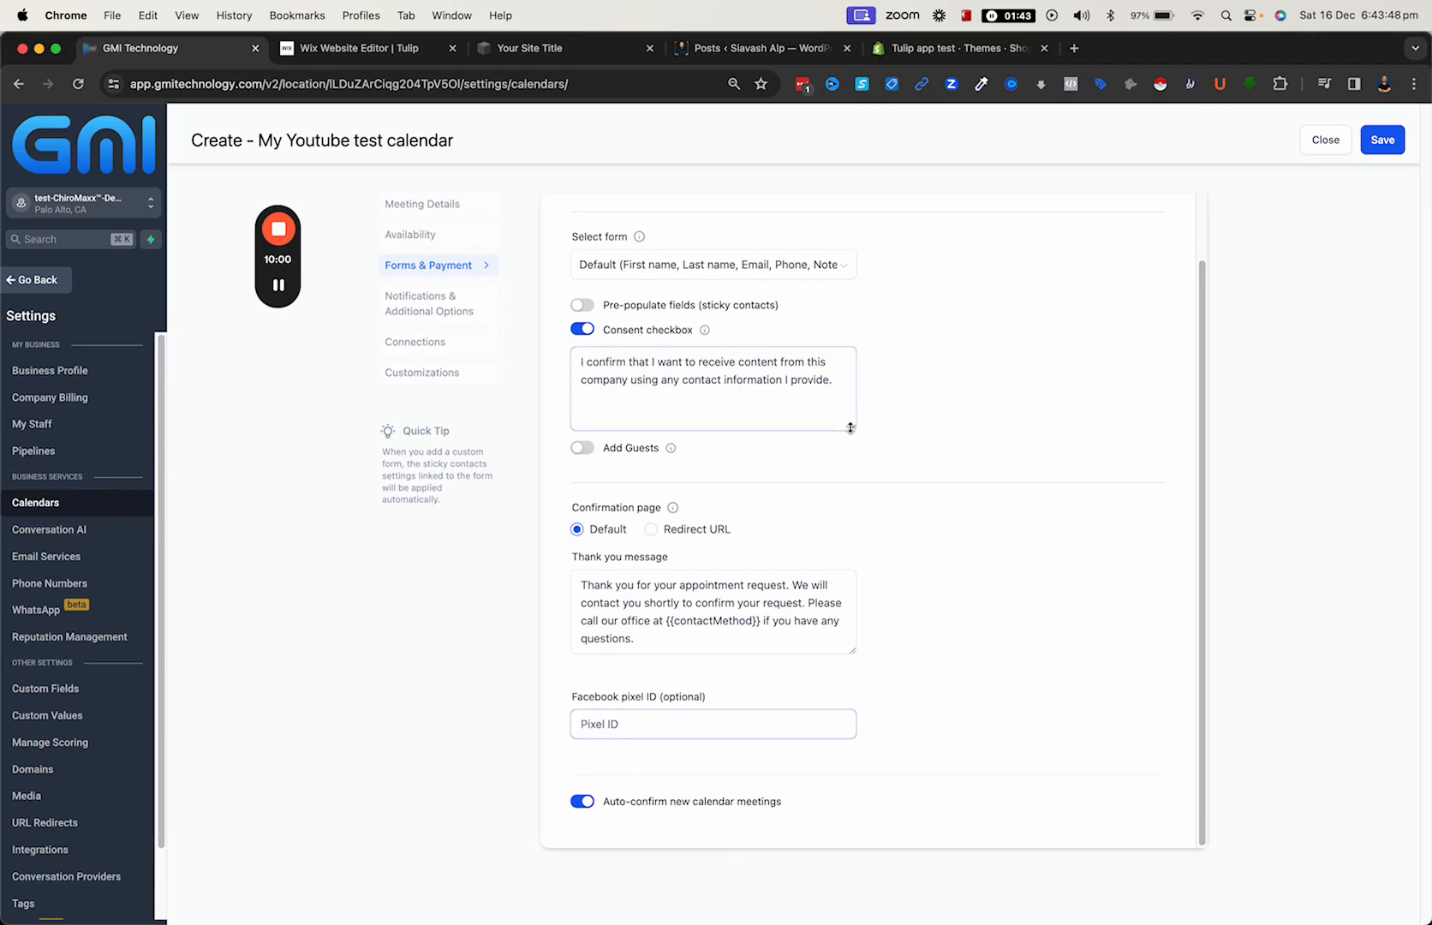
left_click_drag(851, 428, 851, 436)
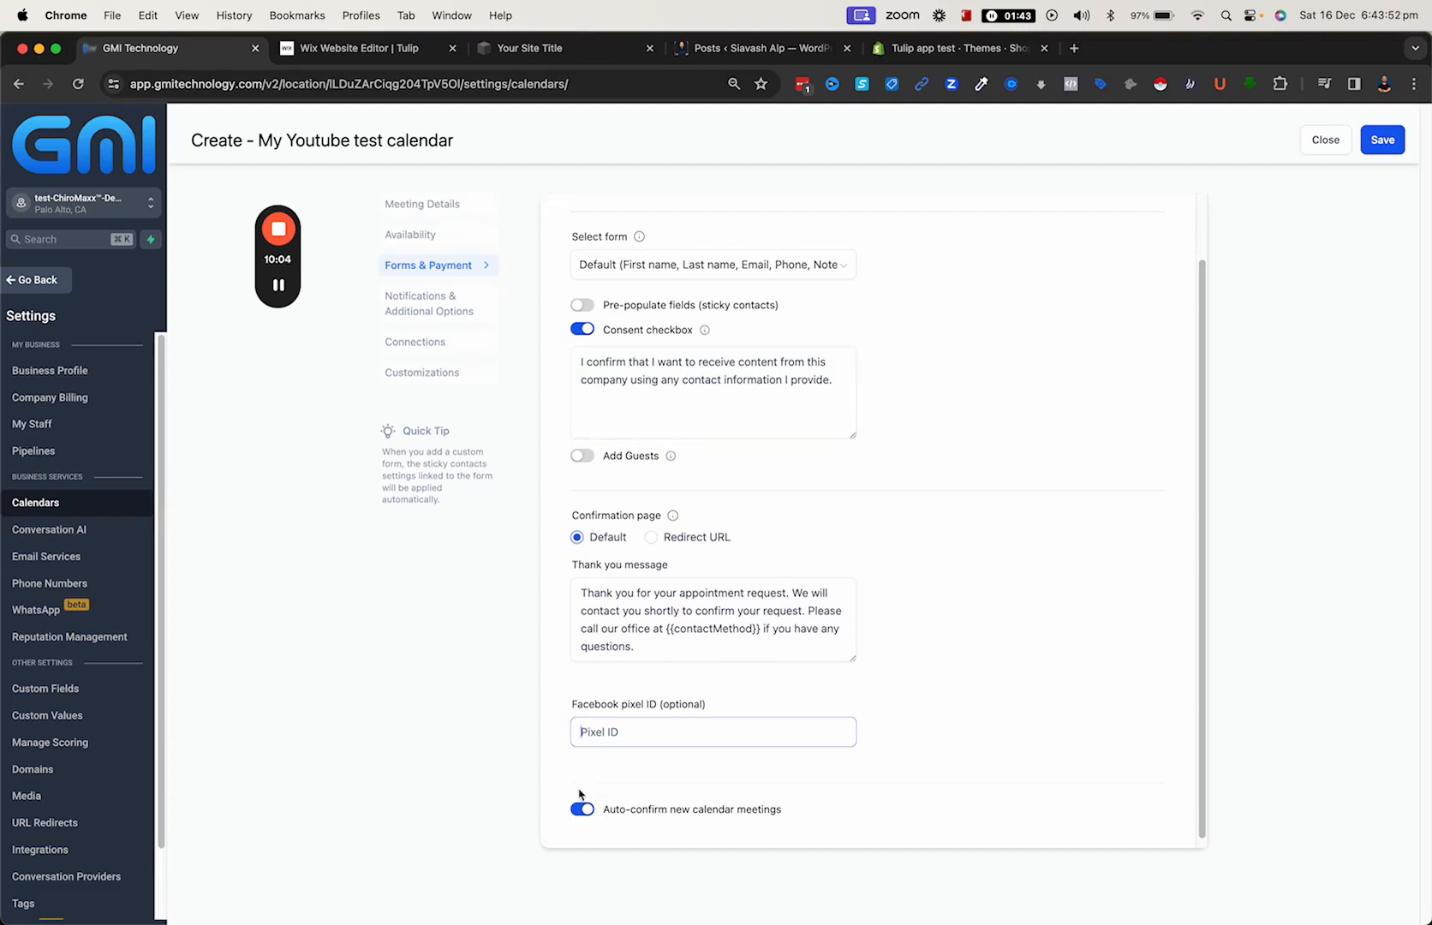
left_click(678, 591)
- In the notification options, allow Google calendar to send invitation or update emails to attendees
left_click(435, 319)
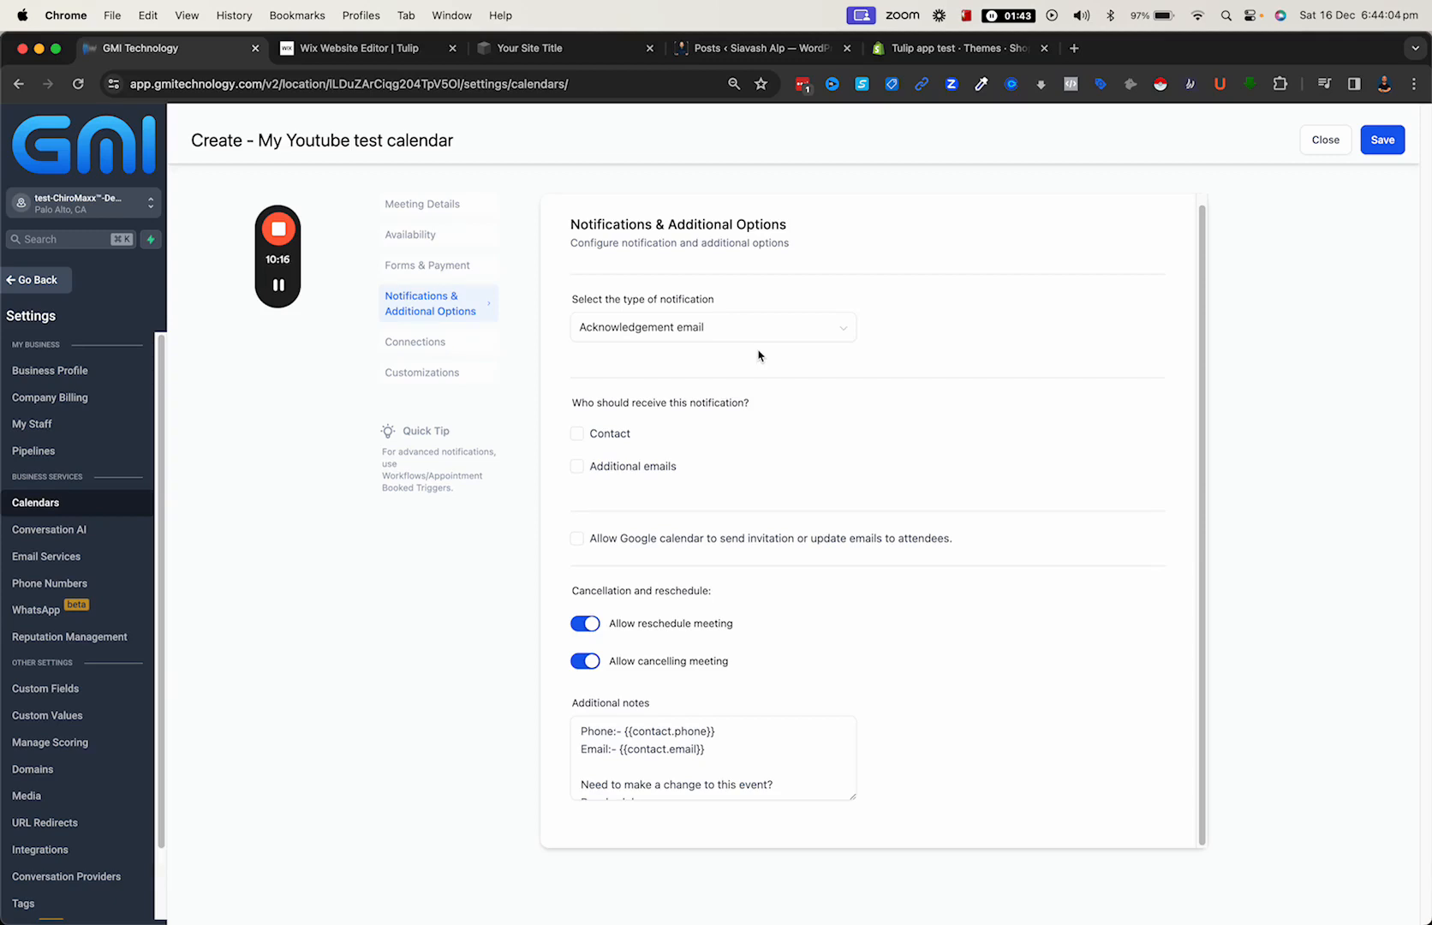
left_click(577, 540)
- Open the connection settings and check which external calendars can be linked for syncing
left_click(413, 342)
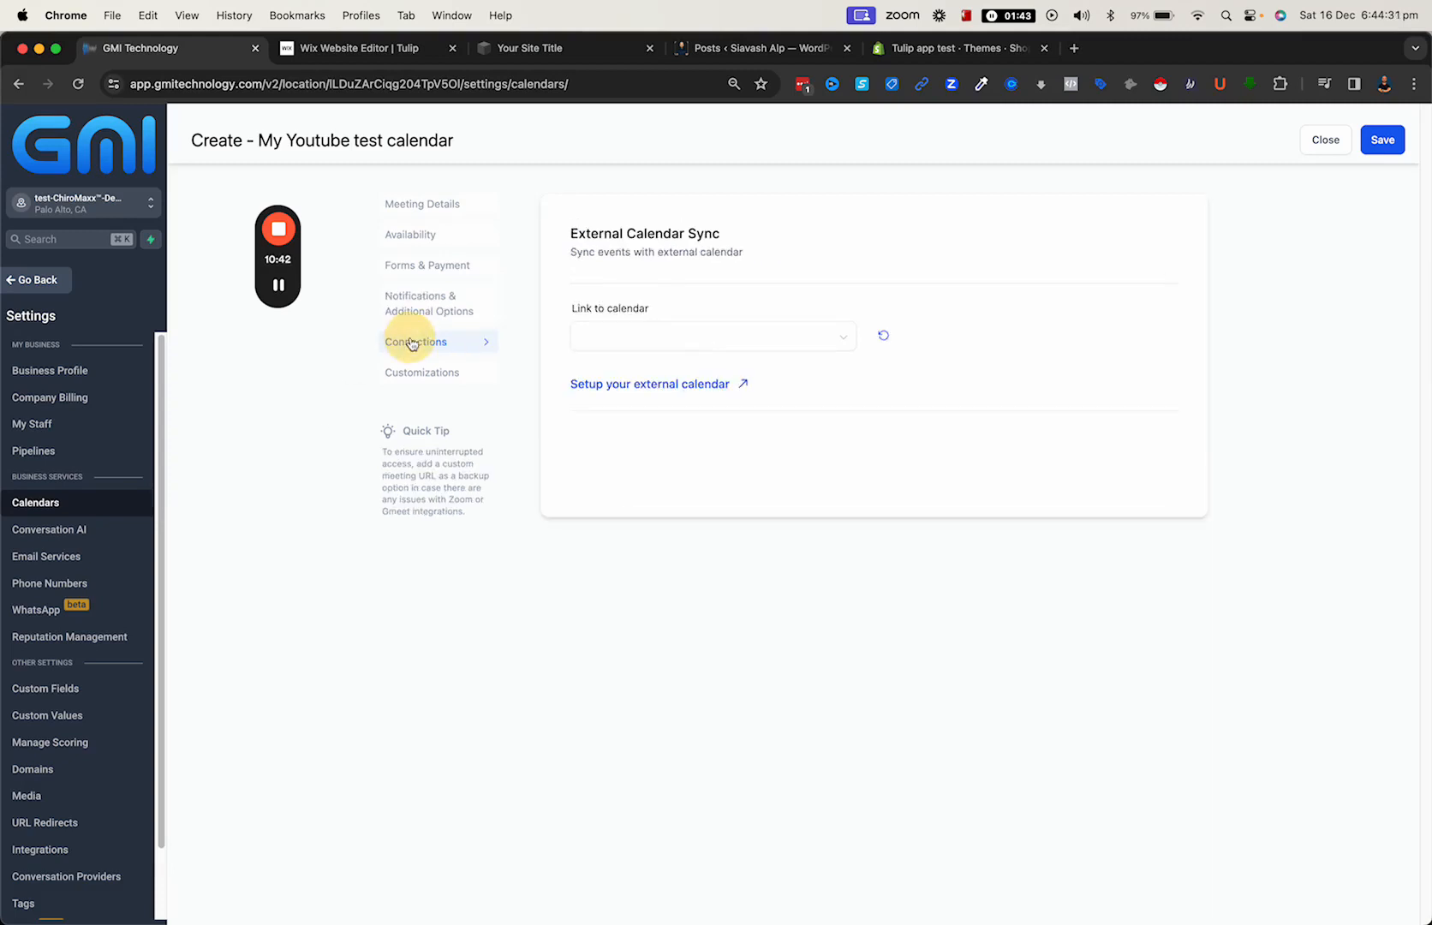
left_click(692, 339)
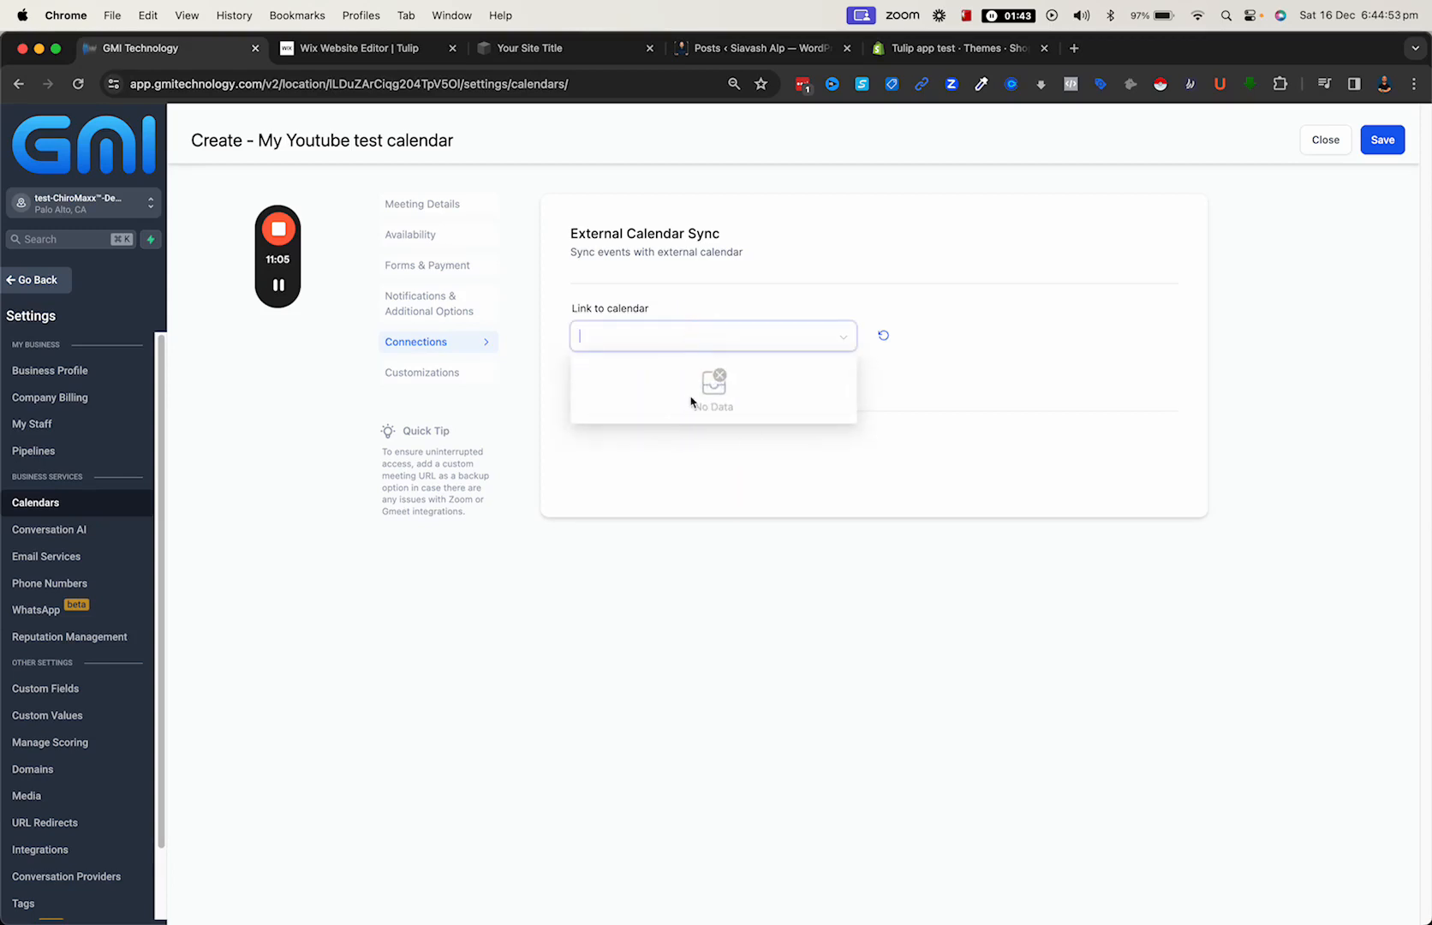
left_click(718, 437)
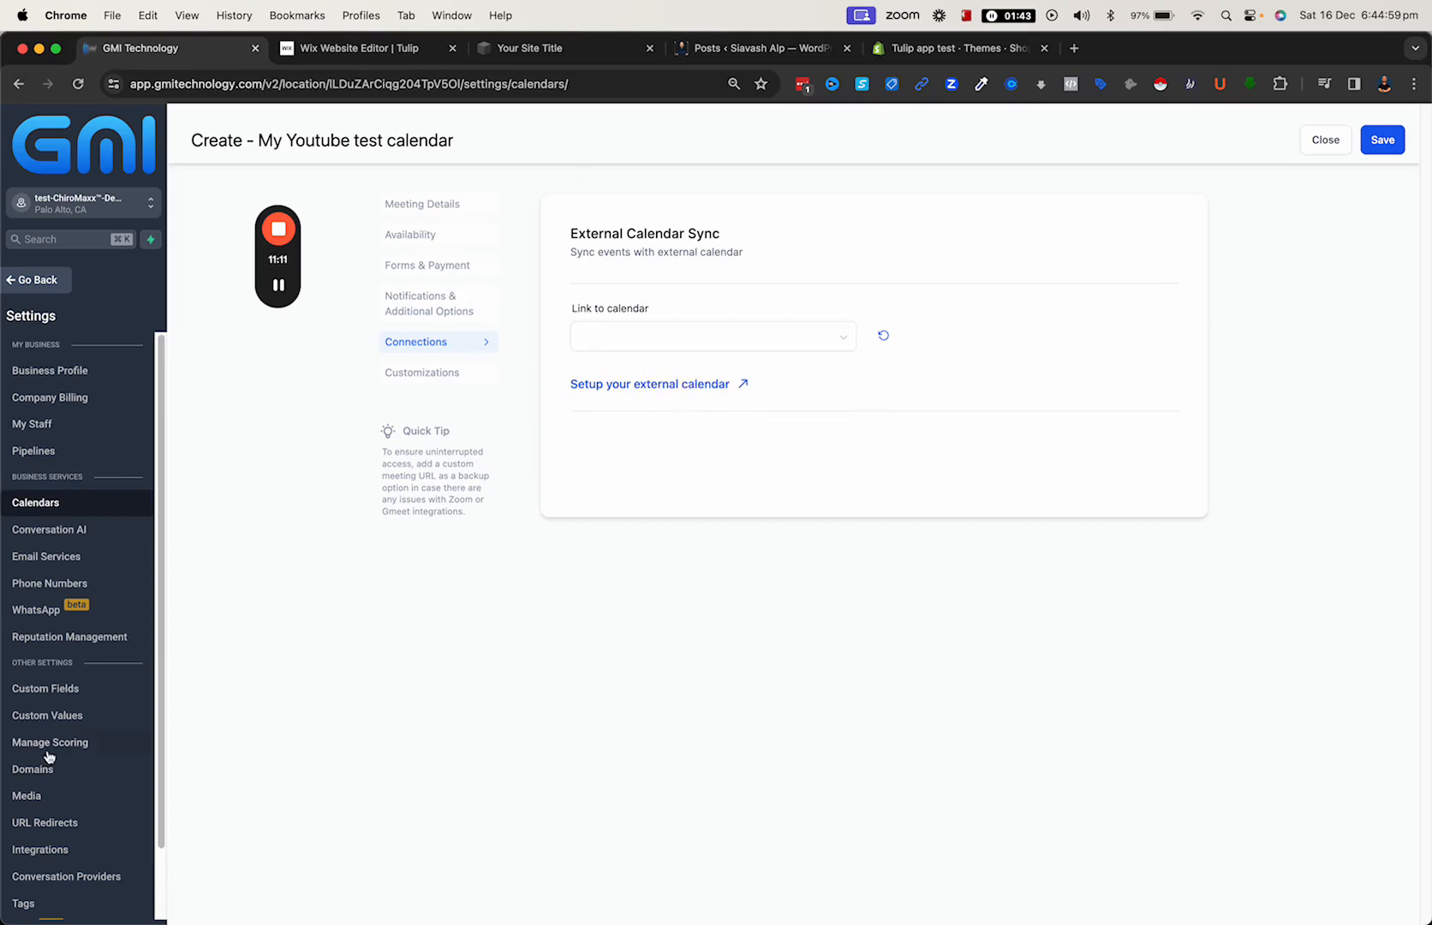
scroll(84, 692, "down", 2)
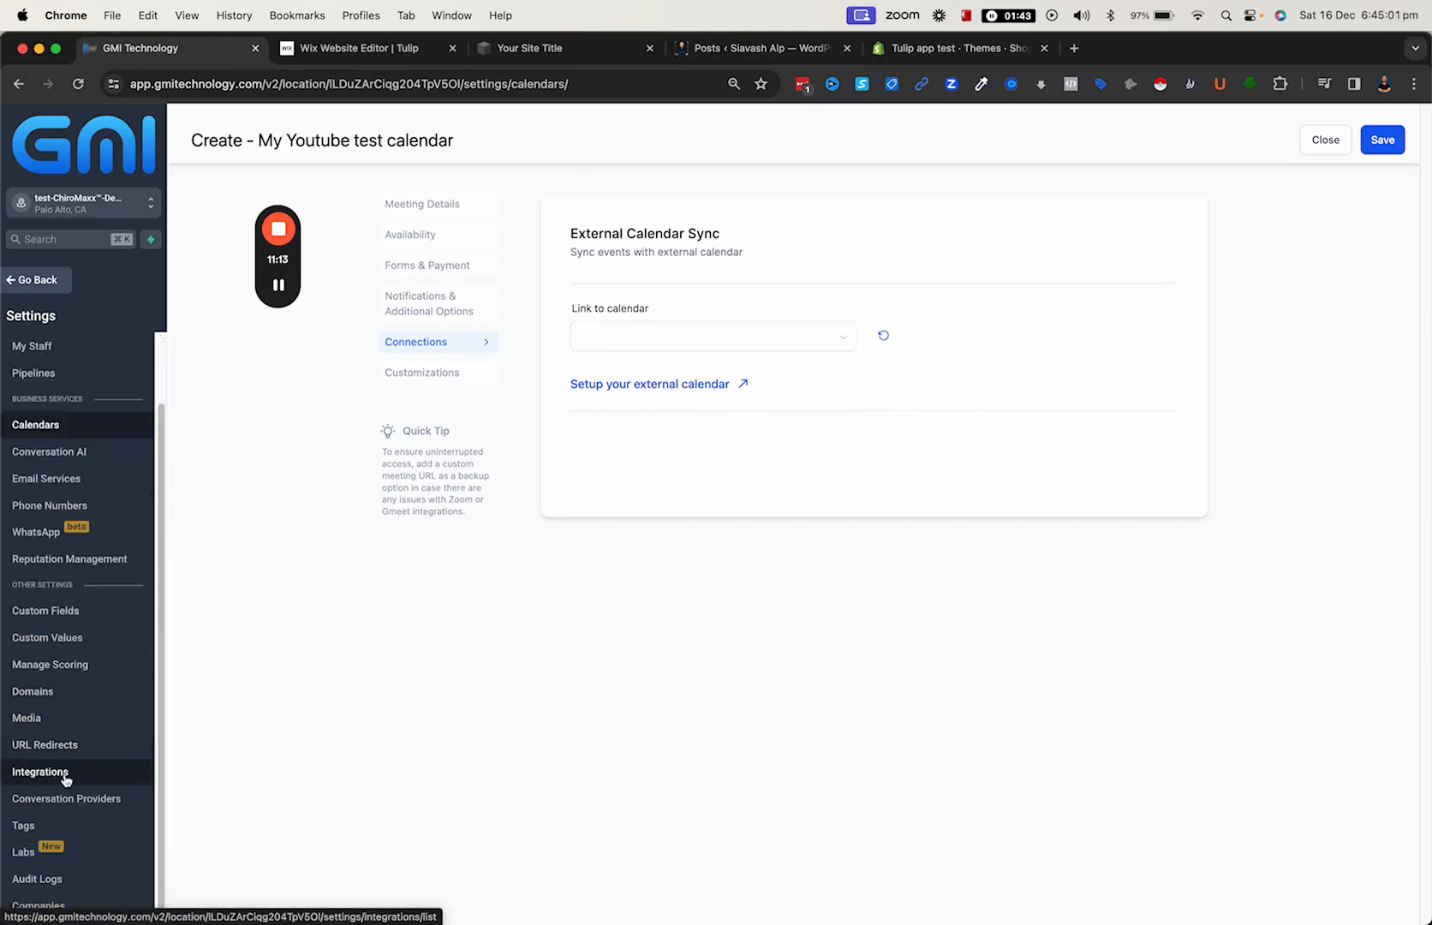
left_click(698, 336)
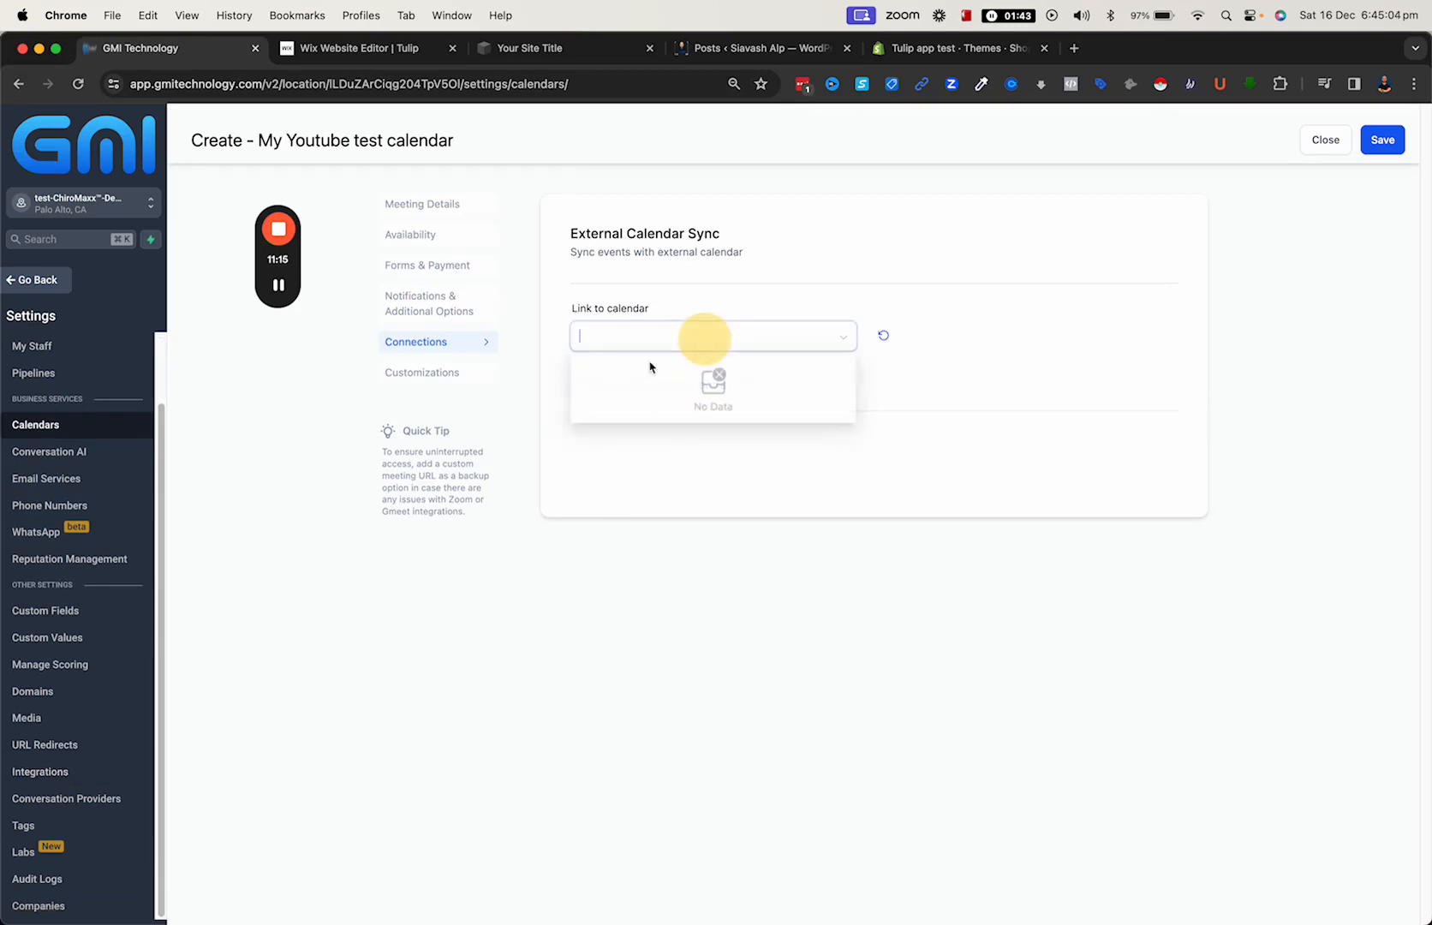
left_click(636, 465)
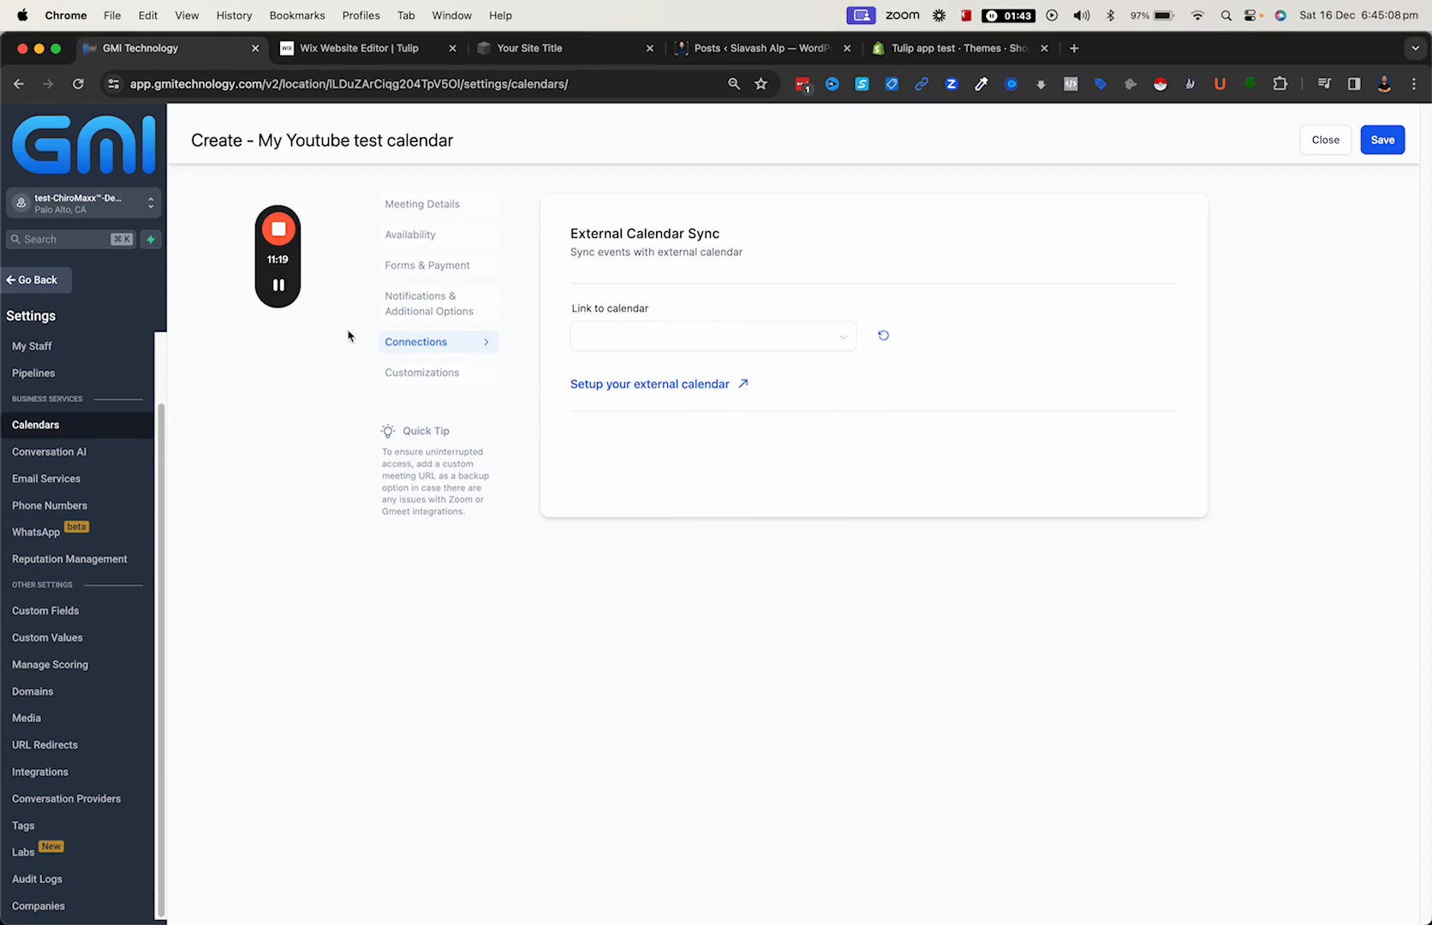
- Open the calendar's customizations and examine the widget style, colors, button text, display options and custom code field
left_click(426, 379)
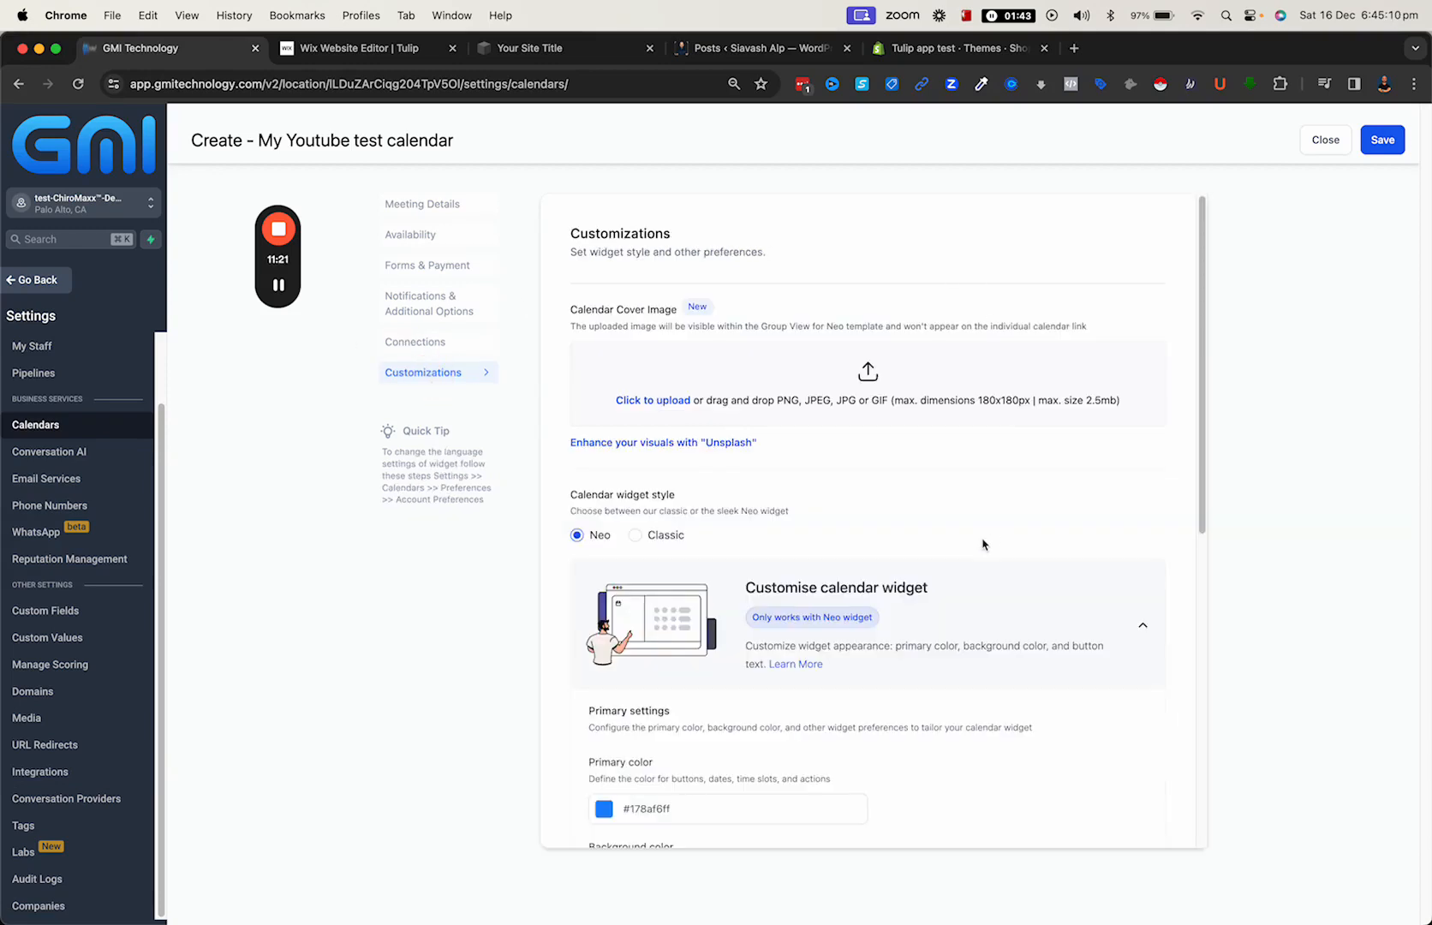
scroll(669, 467, "down", 3)
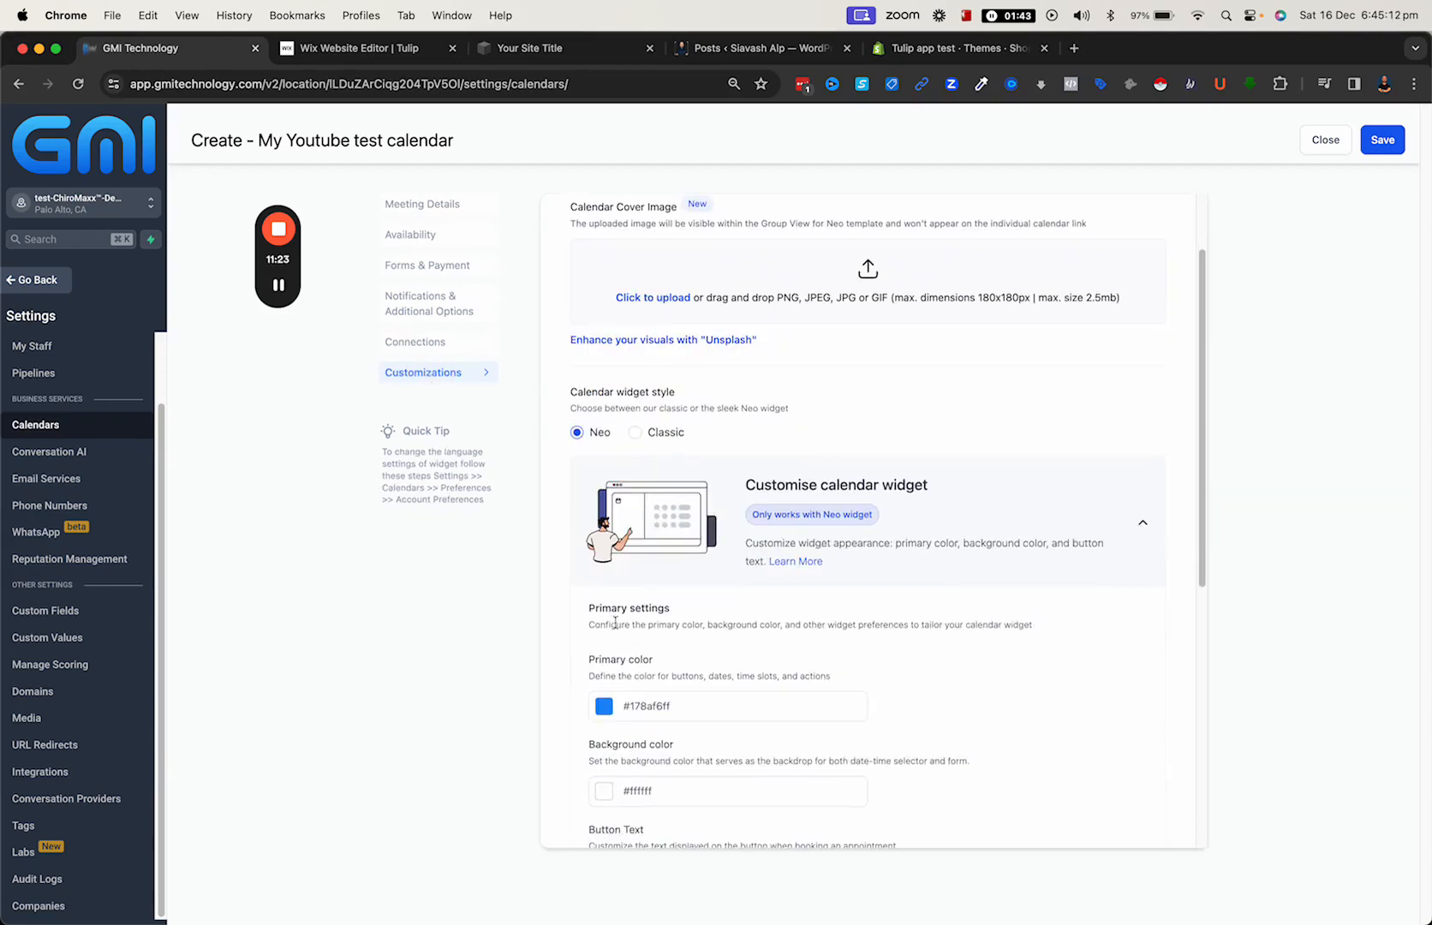
scroll(683, 702, "down", 10)
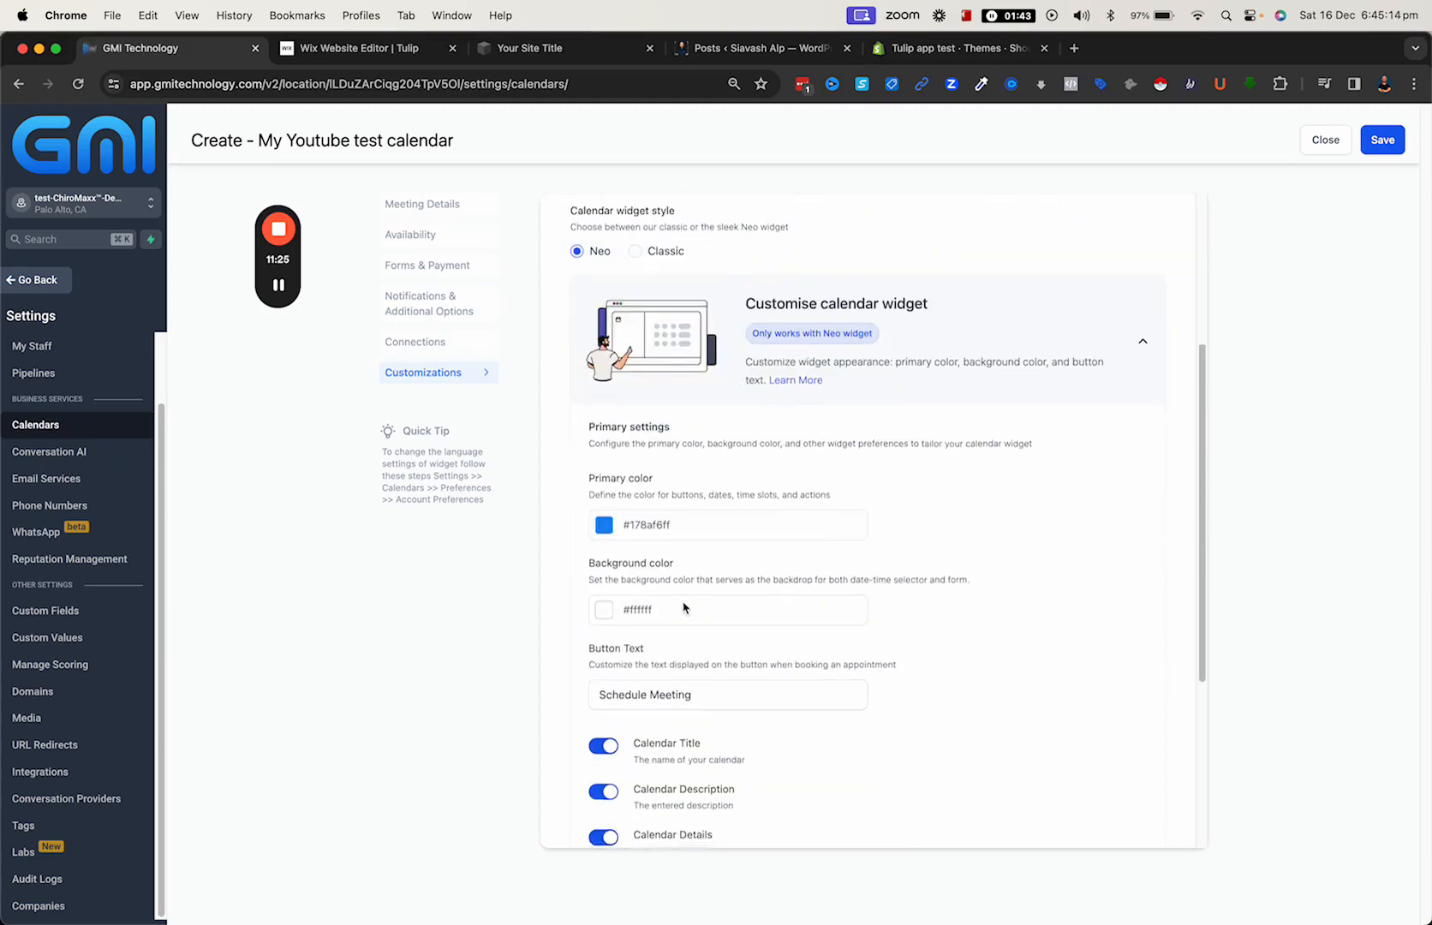
scroll(694, 655, "down", 3)
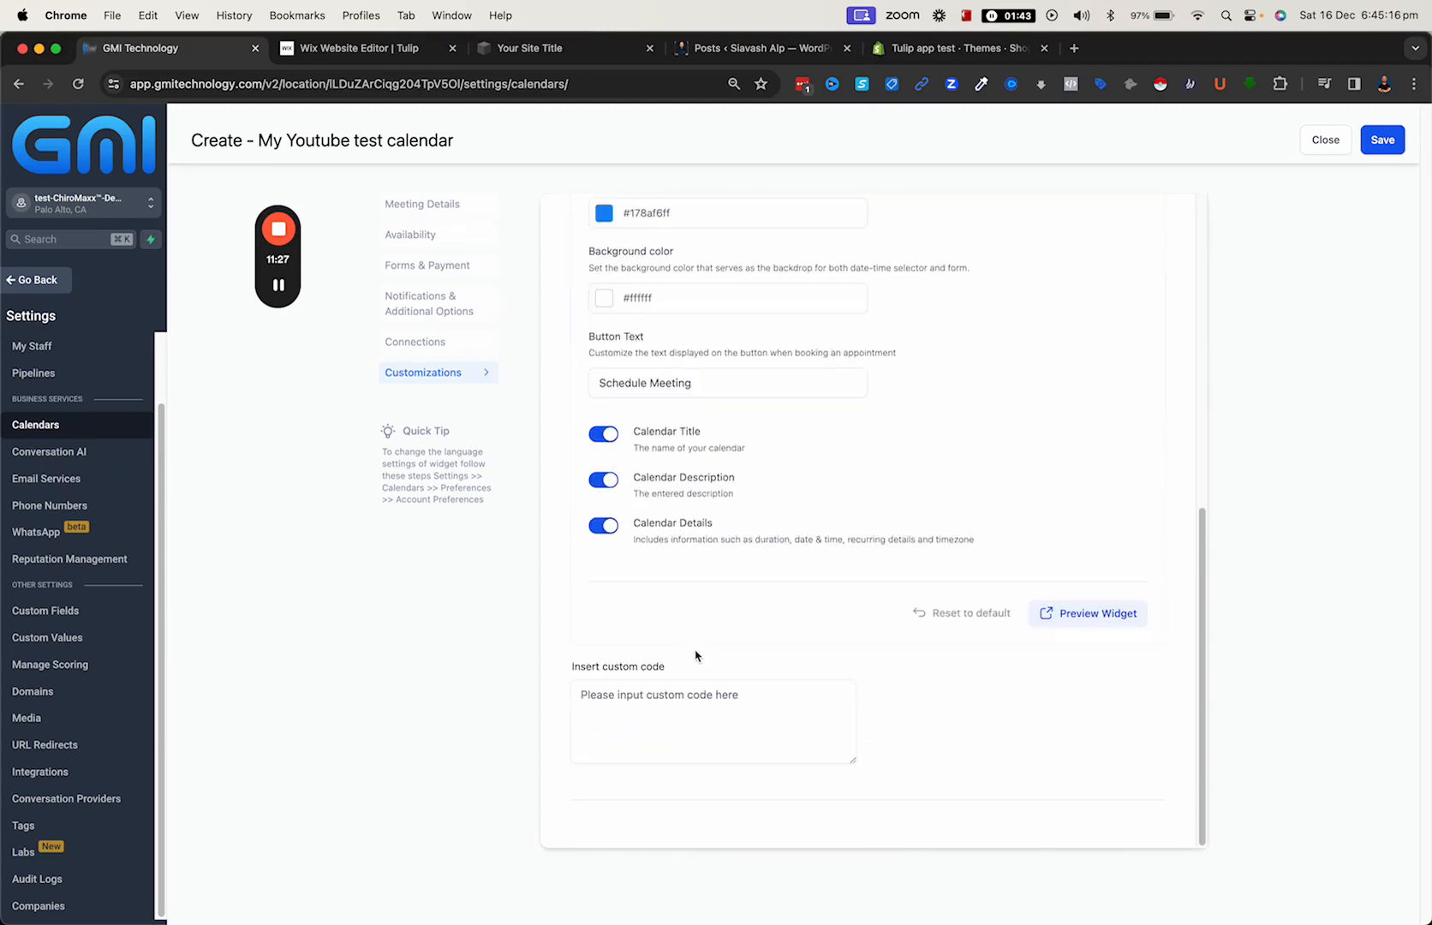
- Preview the booking widget, pick the 01:30 AM slot on December 19 and continue to the visitor information form
left_click(1083, 622)
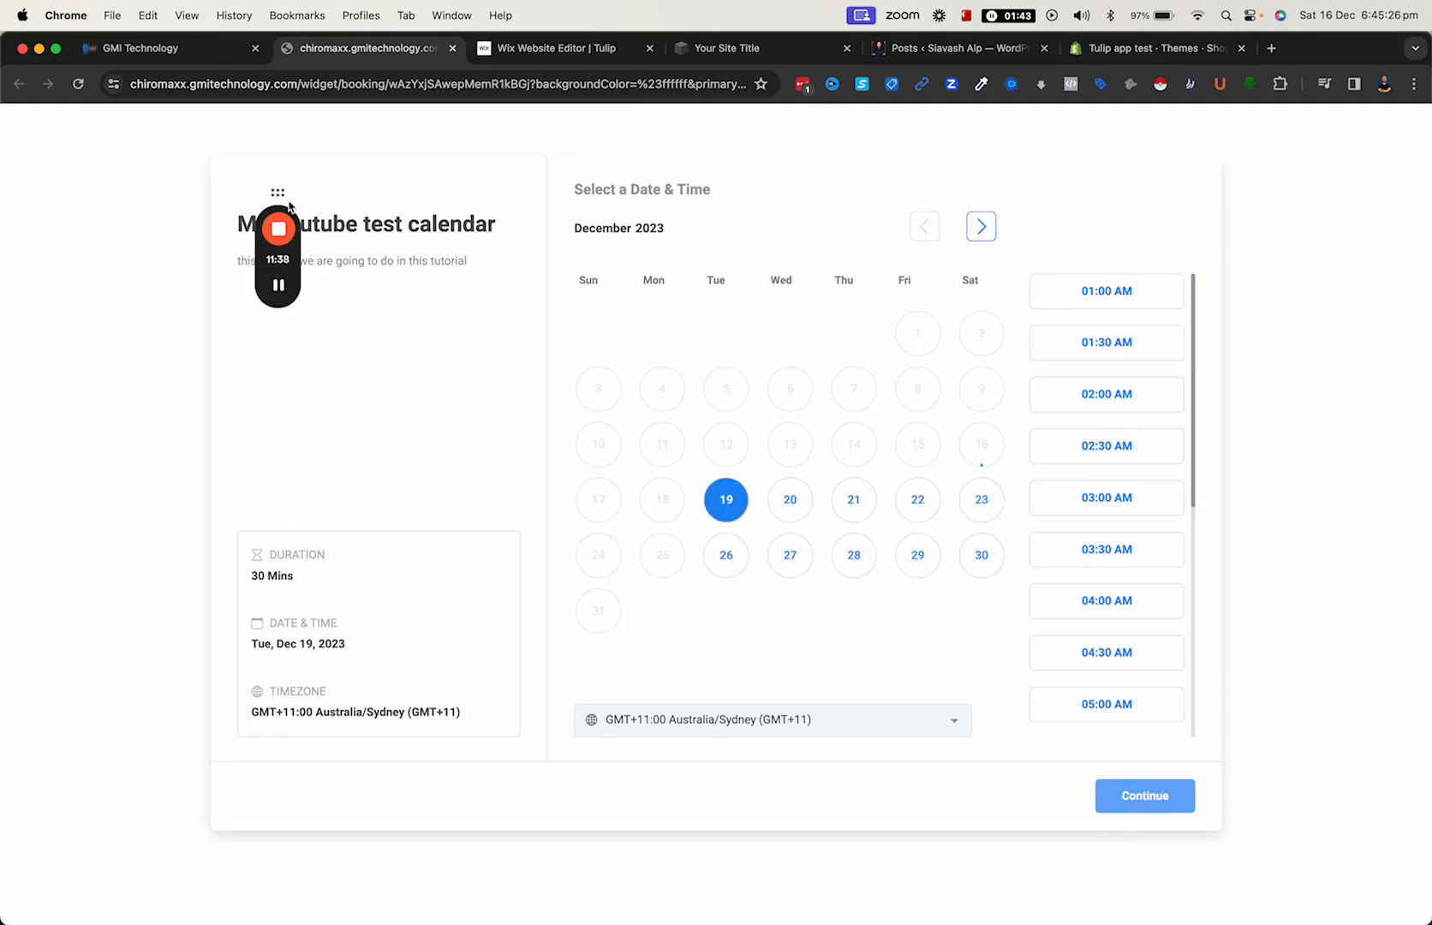
left_click_drag(279, 195, 121, 255)
left_click(262, 209)
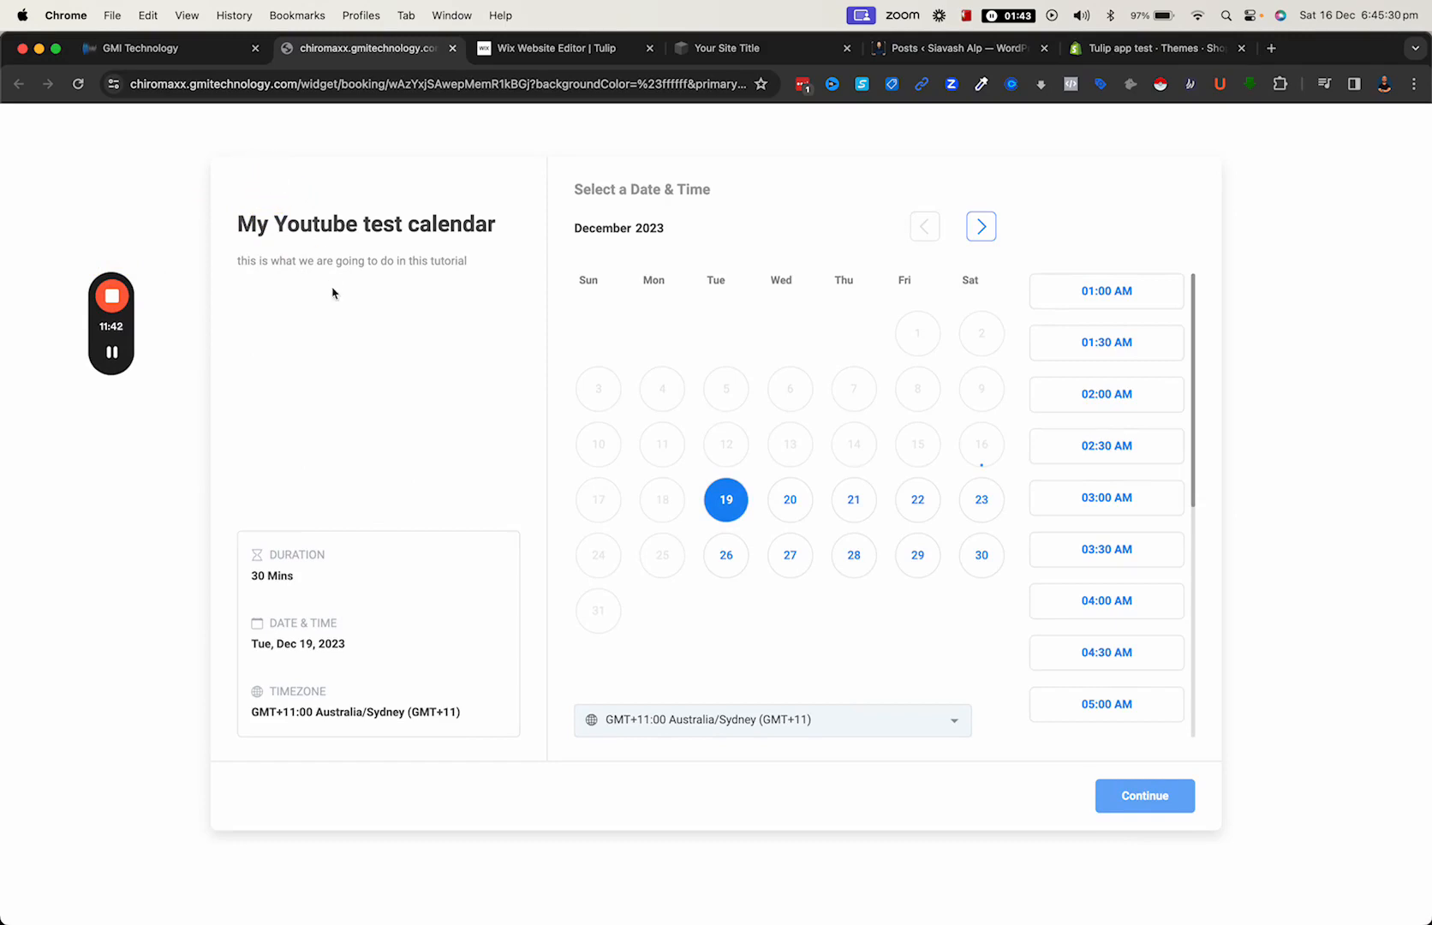
left_click_drag(238, 259, 406, 259)
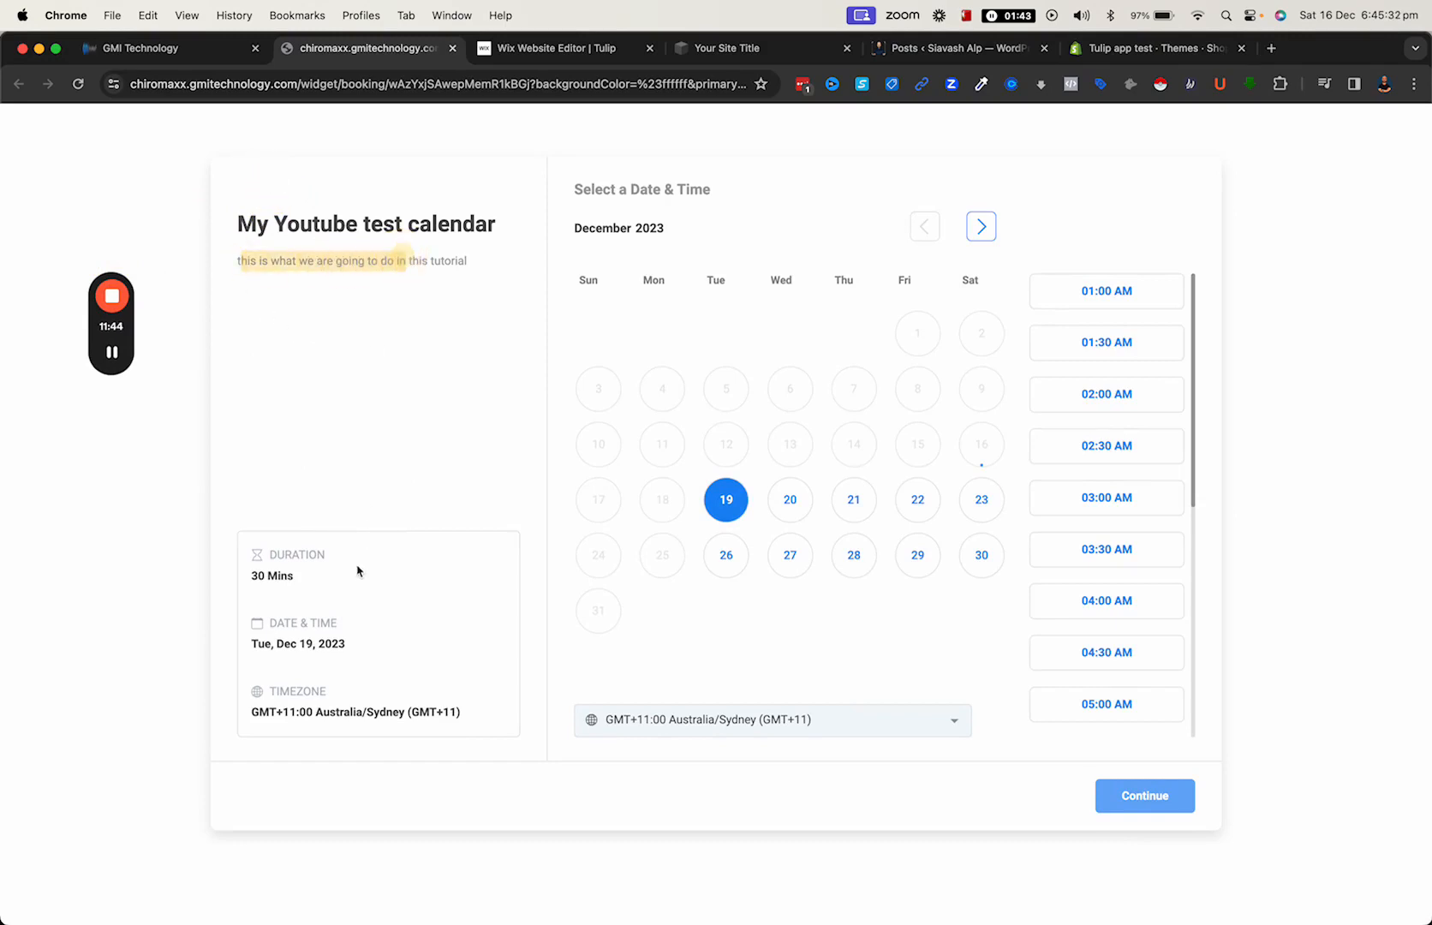
left_click(1075, 342)
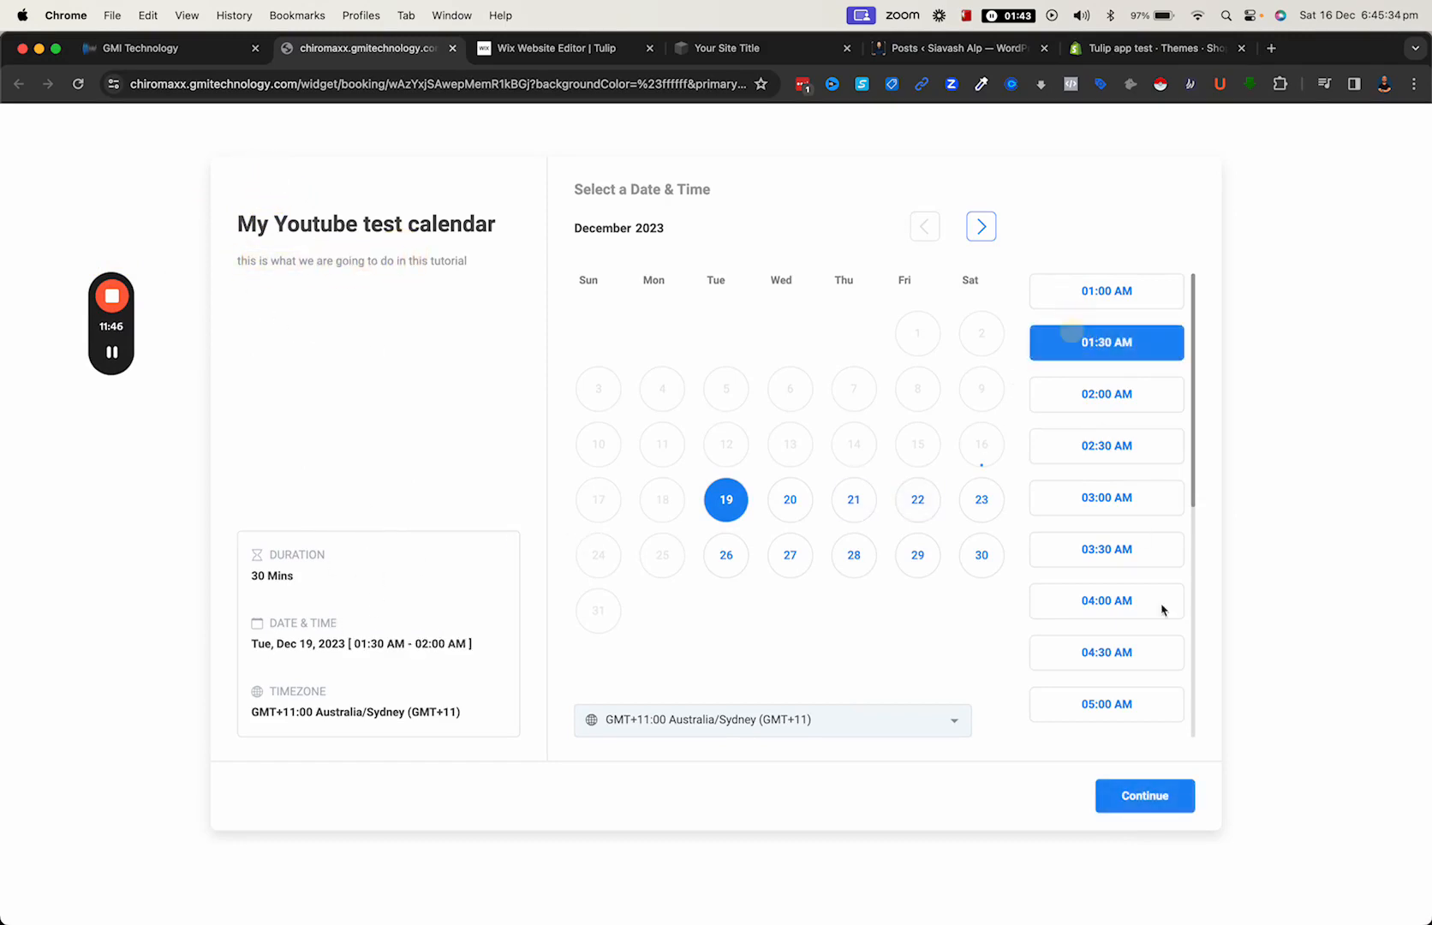
left_click(1146, 796)
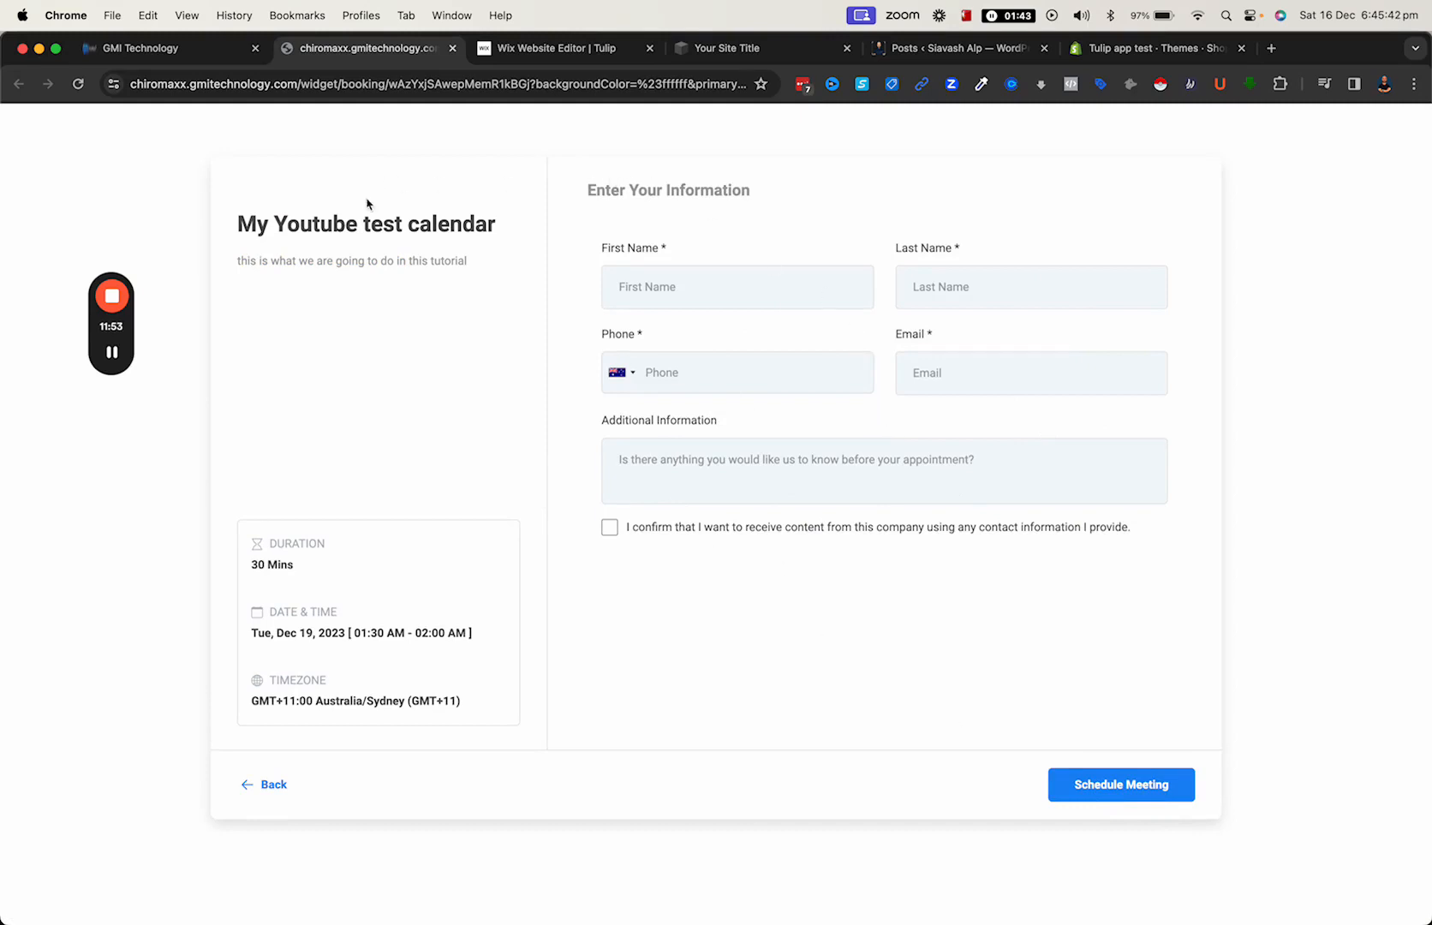
left_click_drag(223, 236, 480, 258)
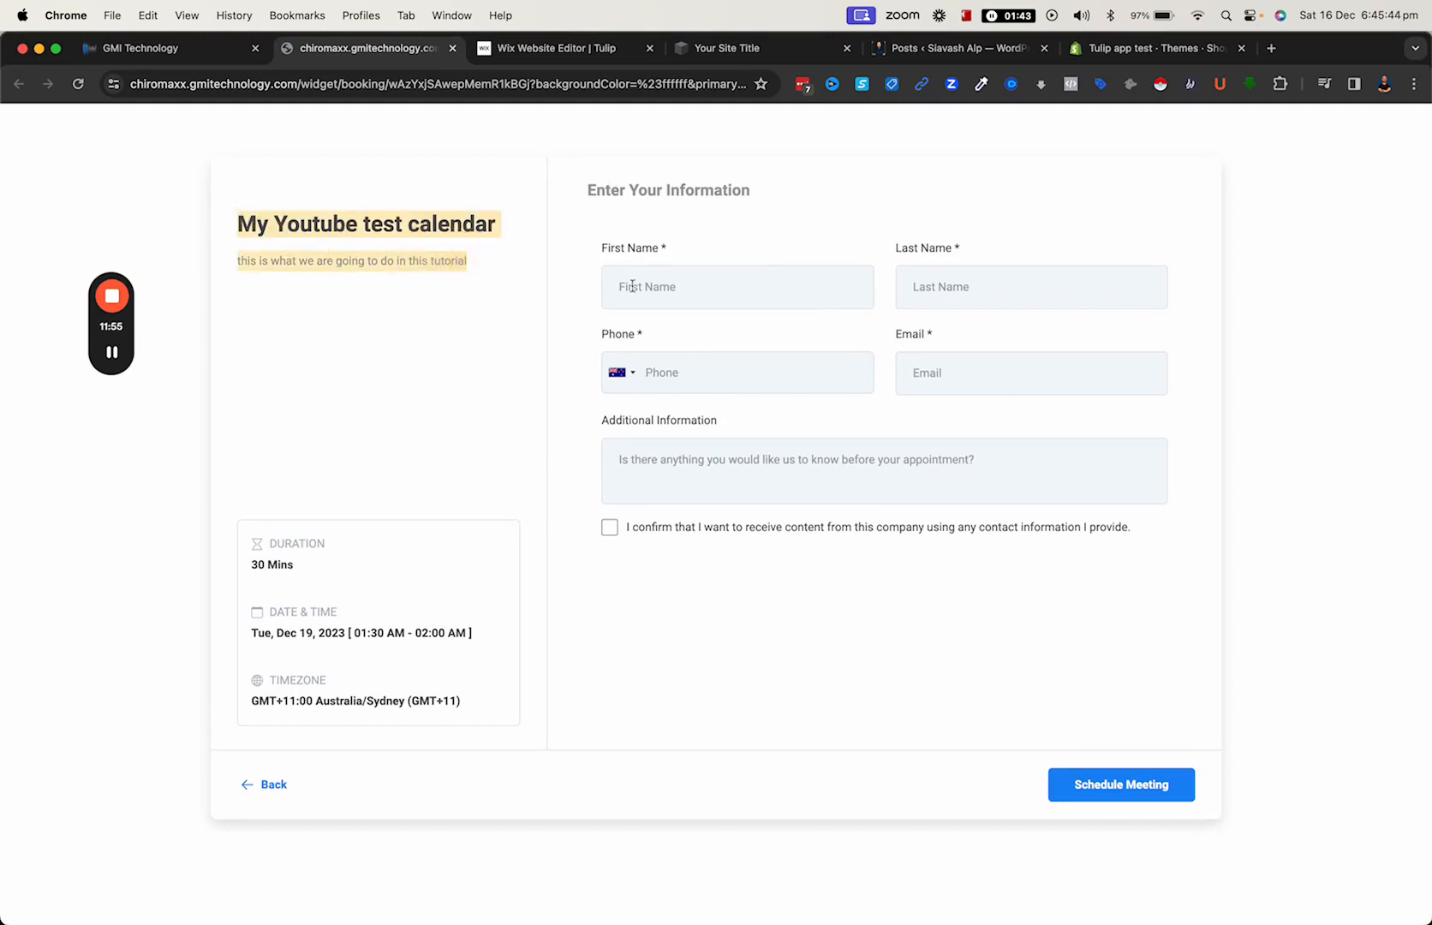
- Return to the calendar's settings from the widget preview and save the calendar
left_click(146, 47)
left_click(1393, 148)
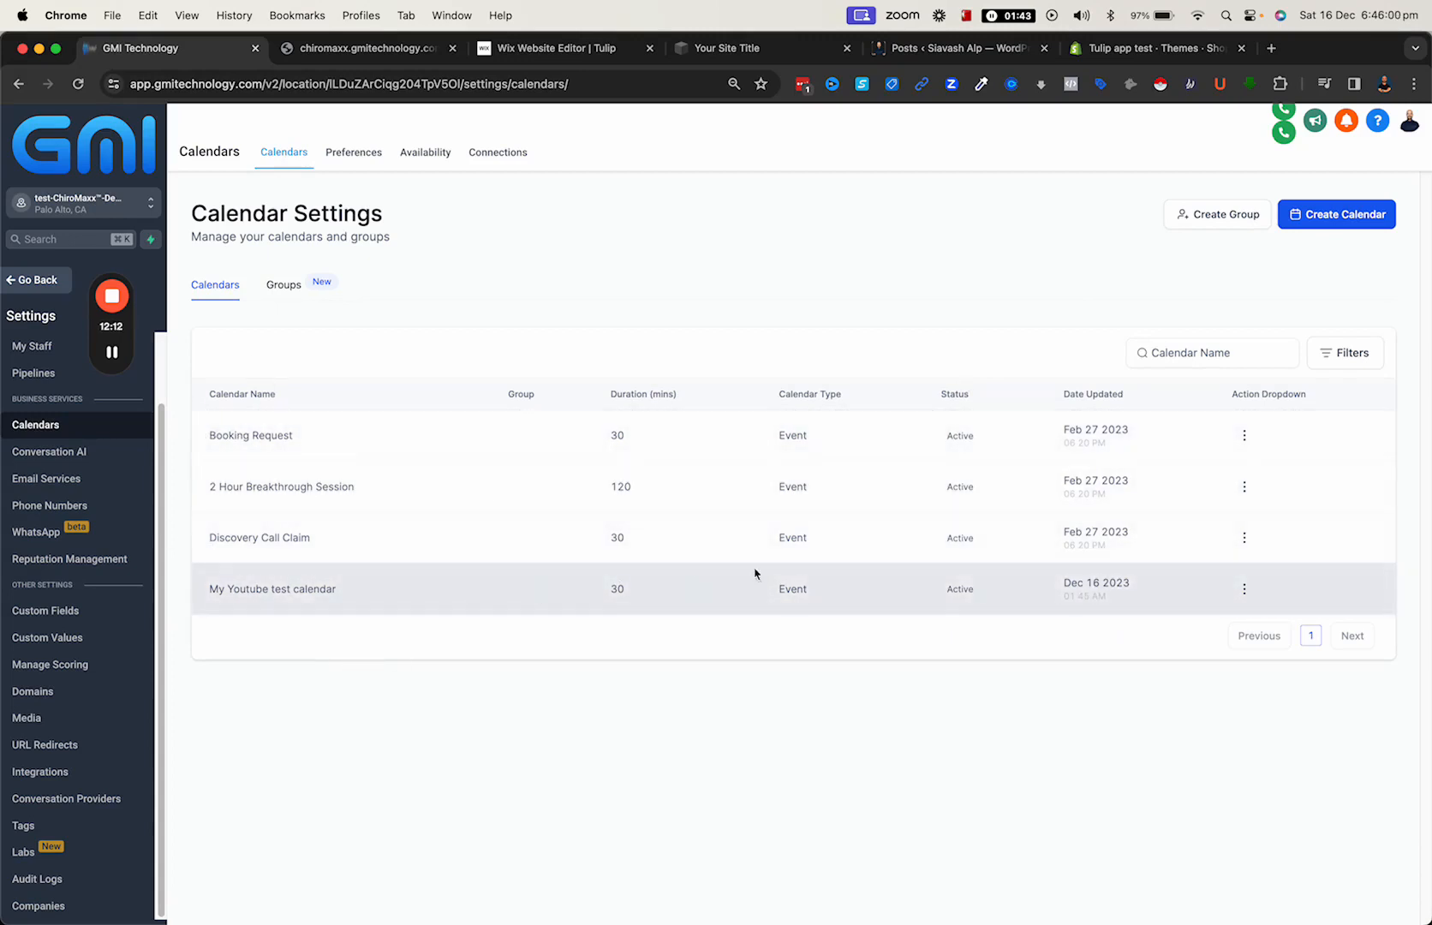
- Open the sharing options of My Youtube test calendar and examine its scheduling, permanent and one-time links
left_click(1244, 589)
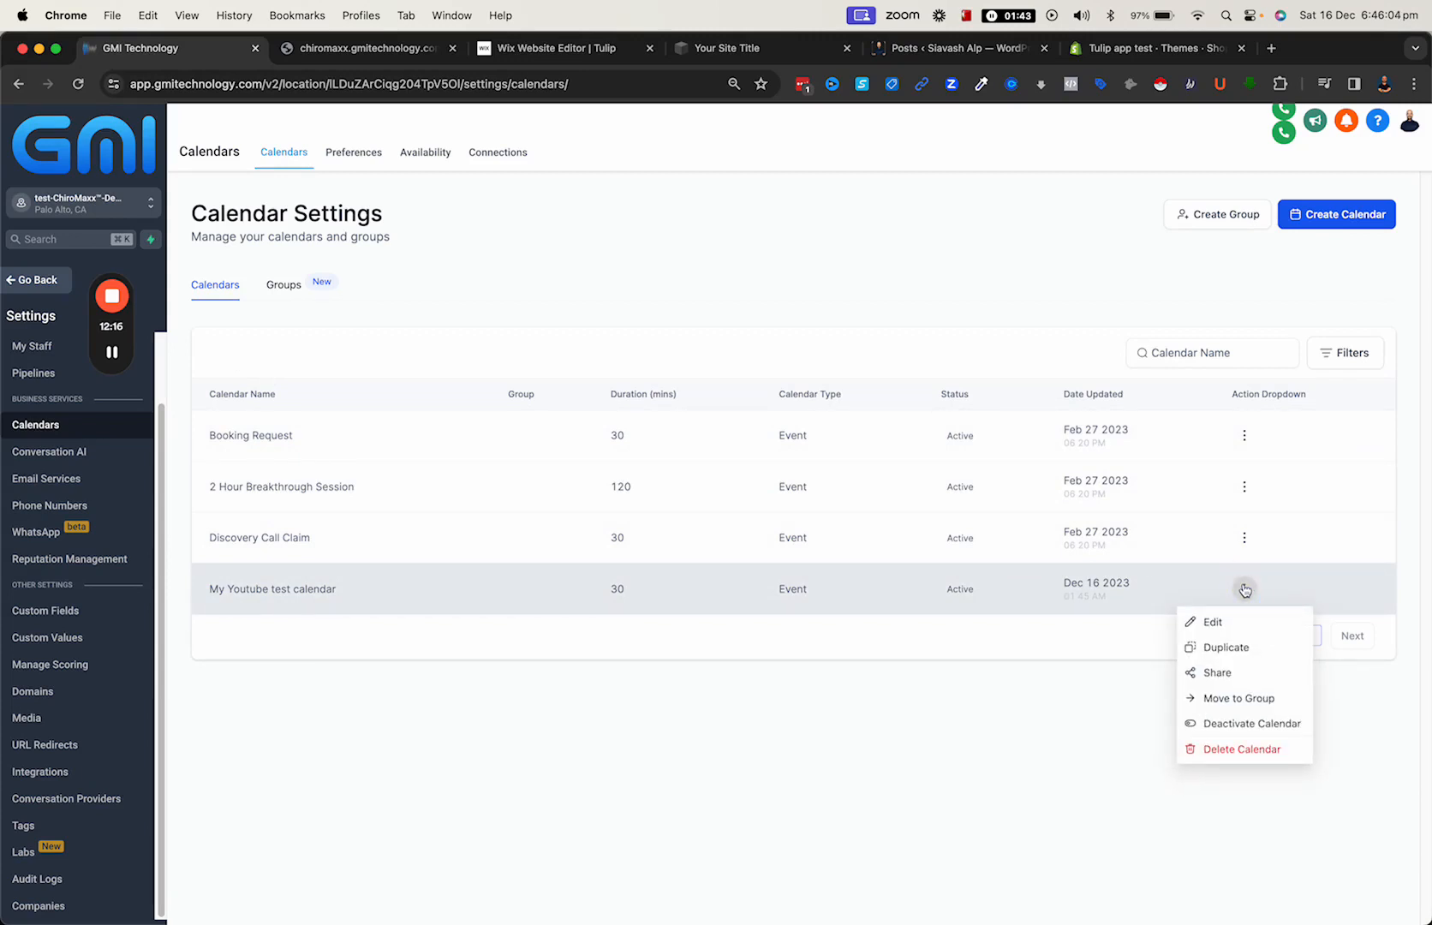
left_click(1236, 673)
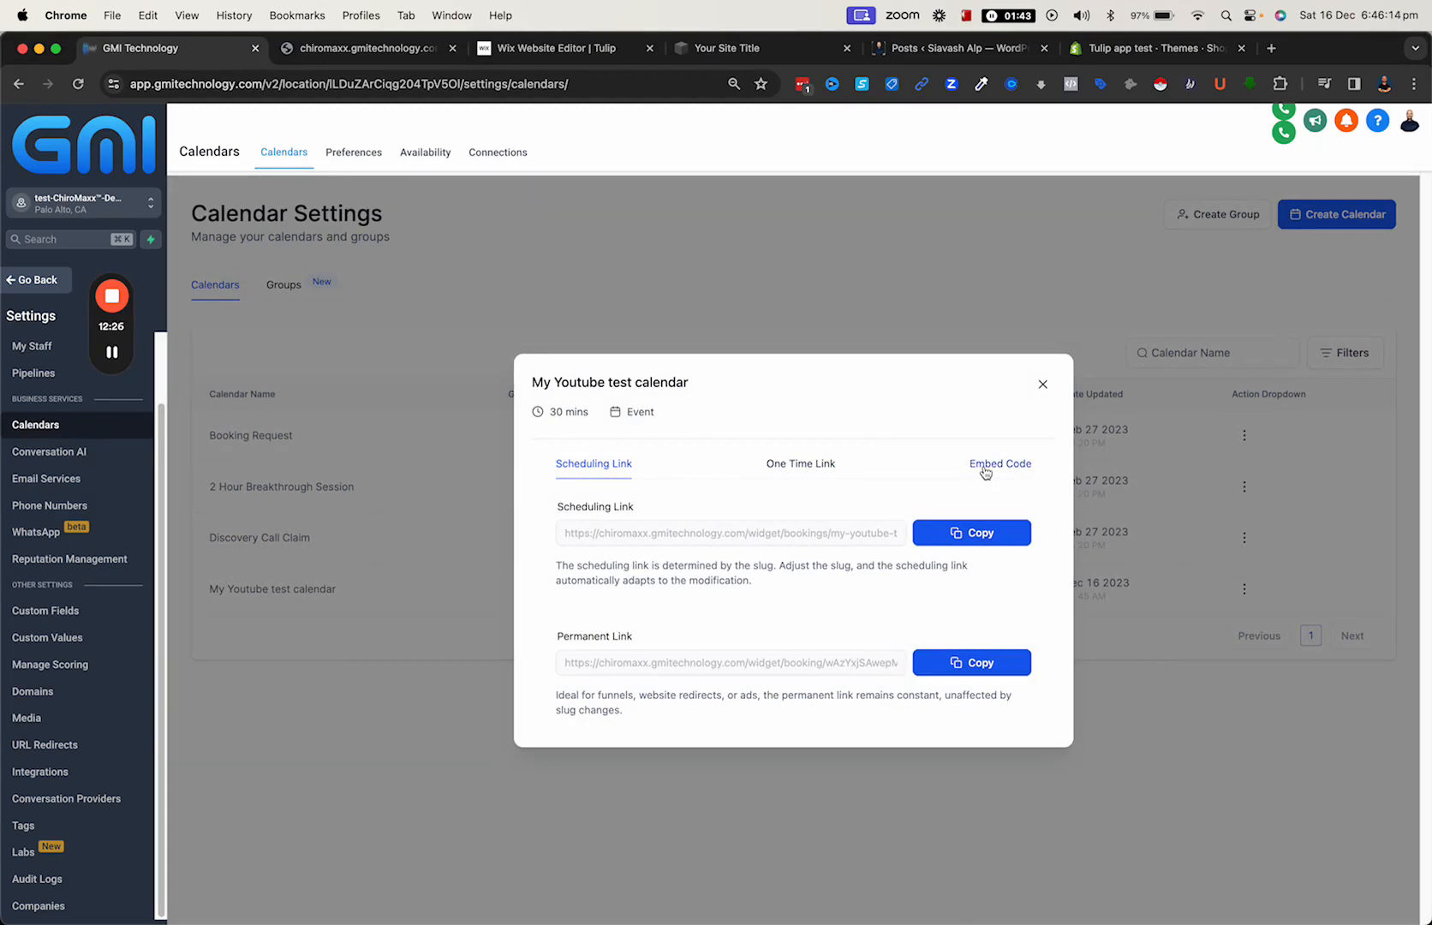
left_click(785, 469)
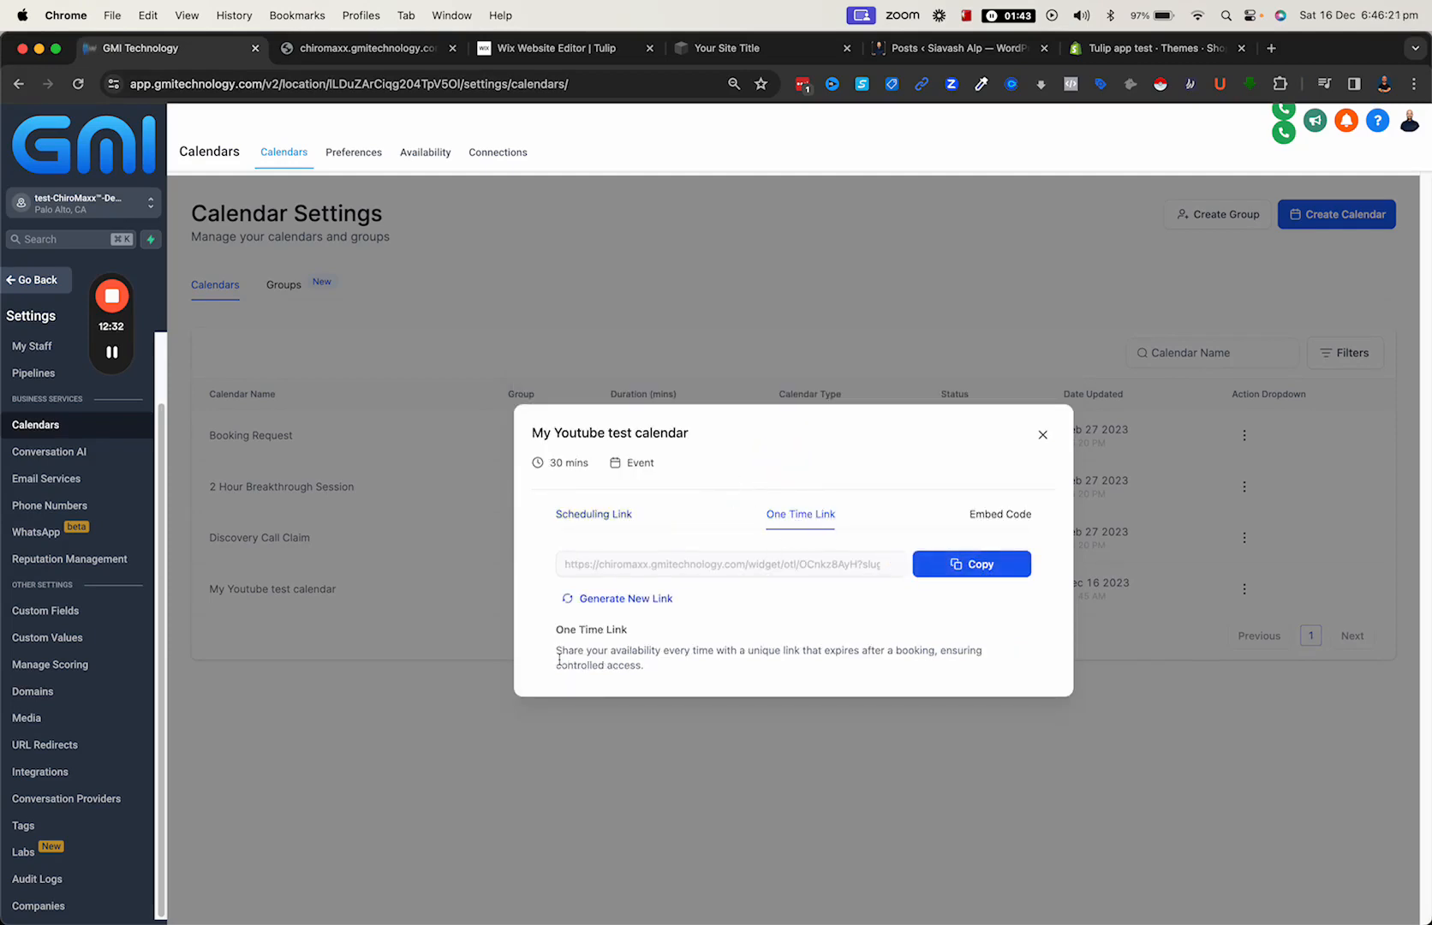
left_click_drag(557, 653, 649, 673)
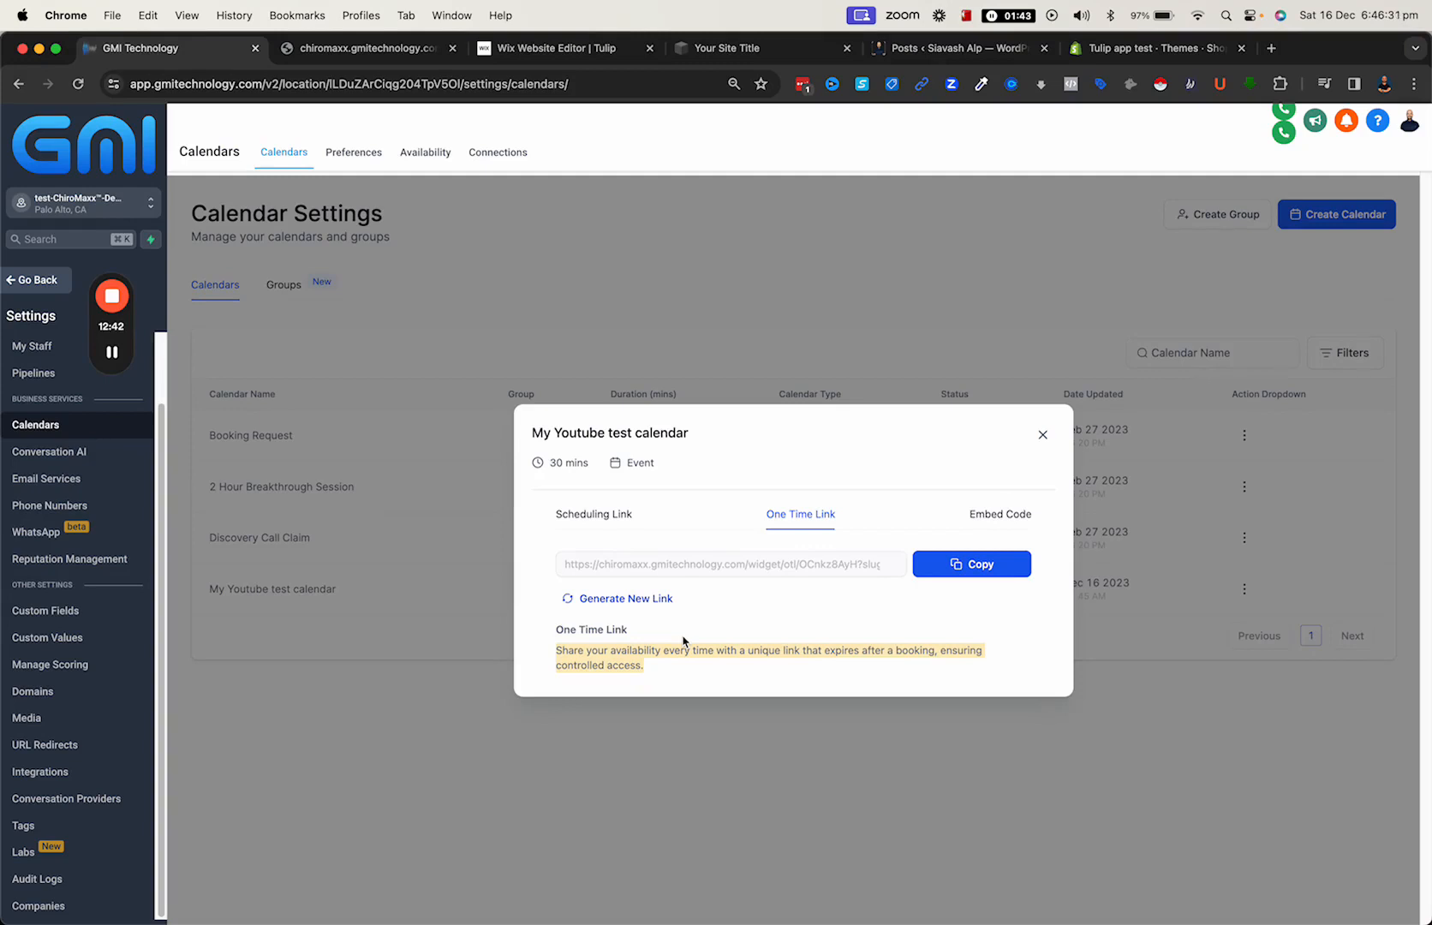
- Copy the calendar's embed code and switch to the Wix Website Editor
left_click(996, 520)
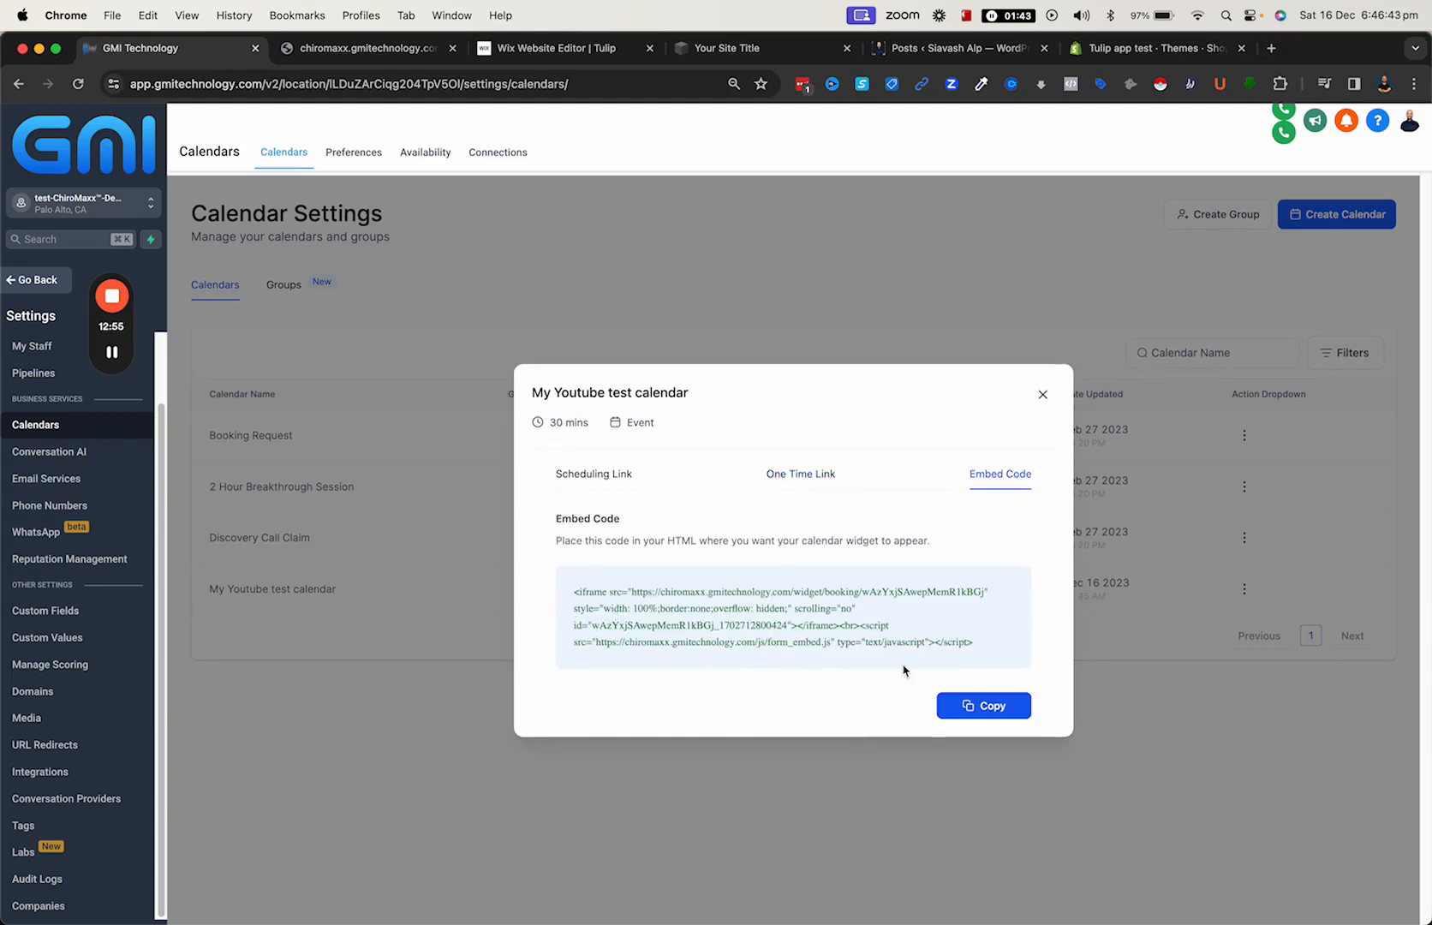
left_click(975, 706)
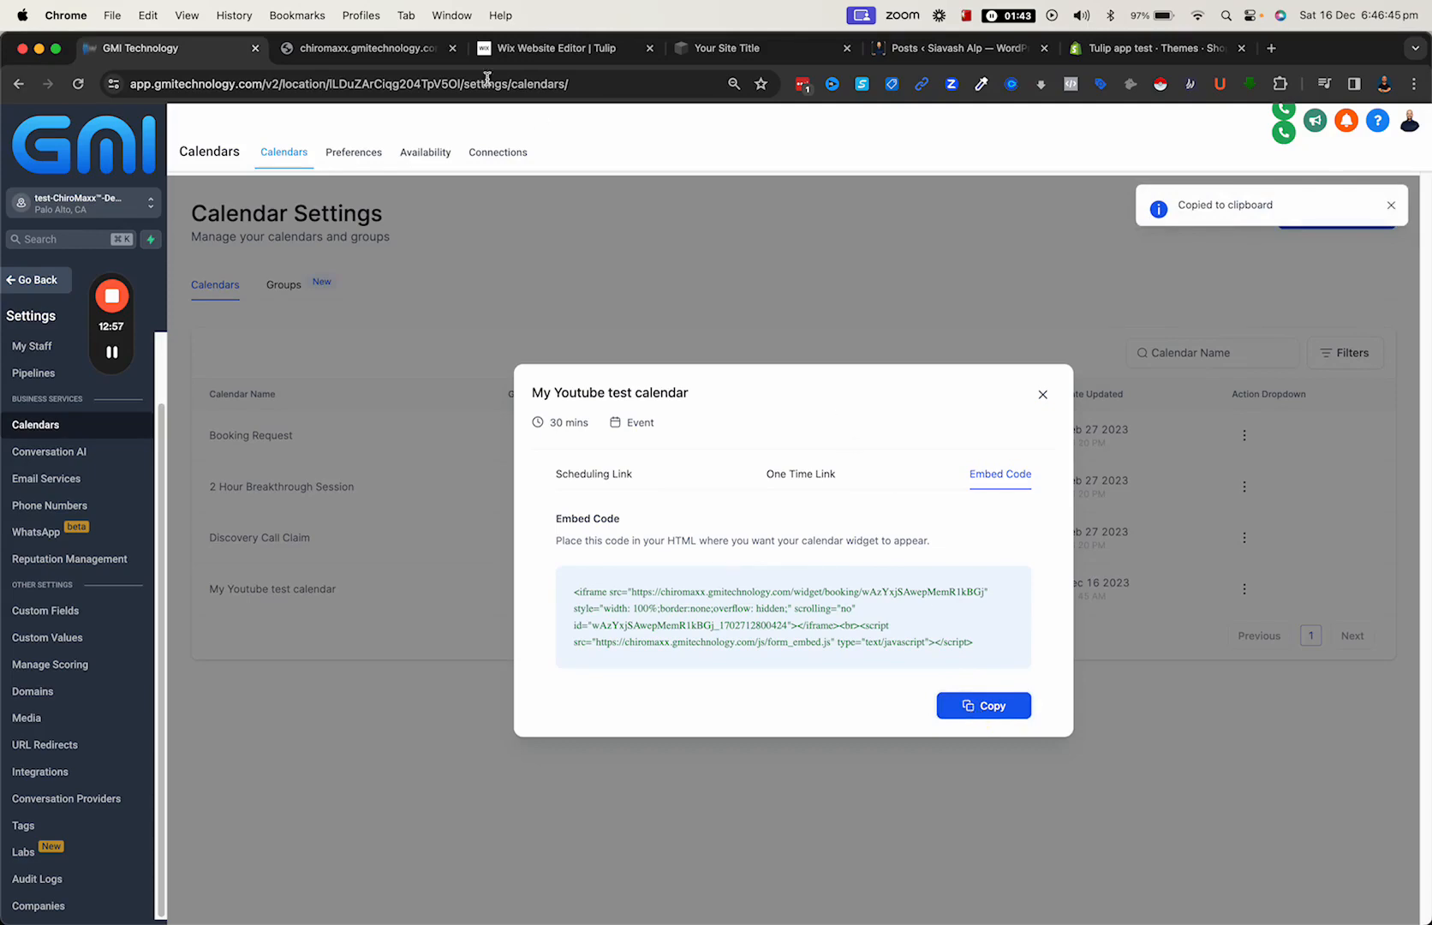
left_click(538, 49)
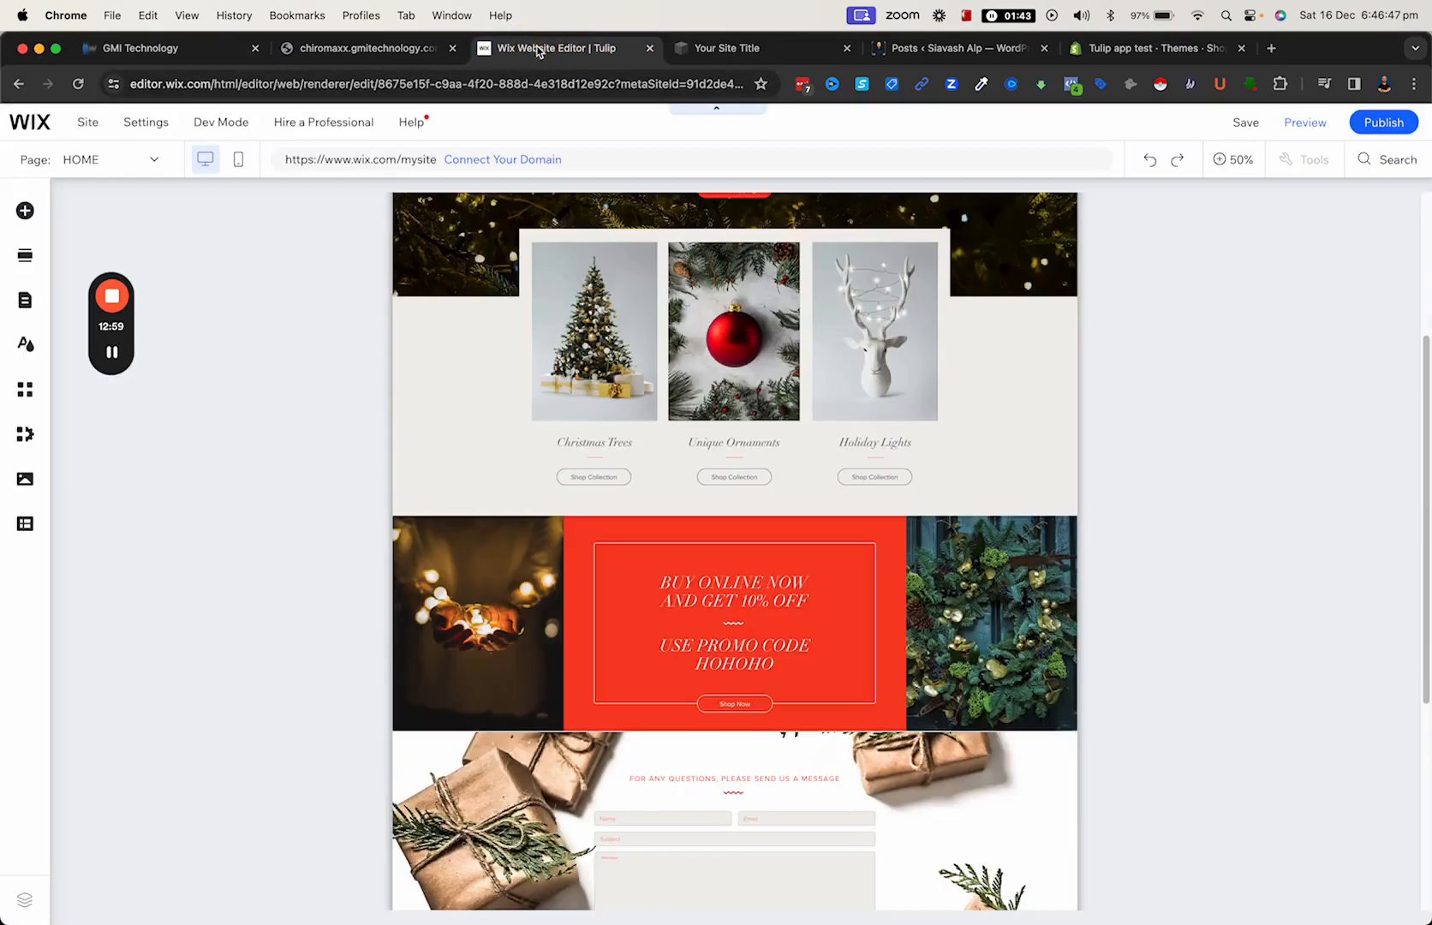
- Add an Embed HTML element to the Home page
scroll(646, 479, "down", 5)
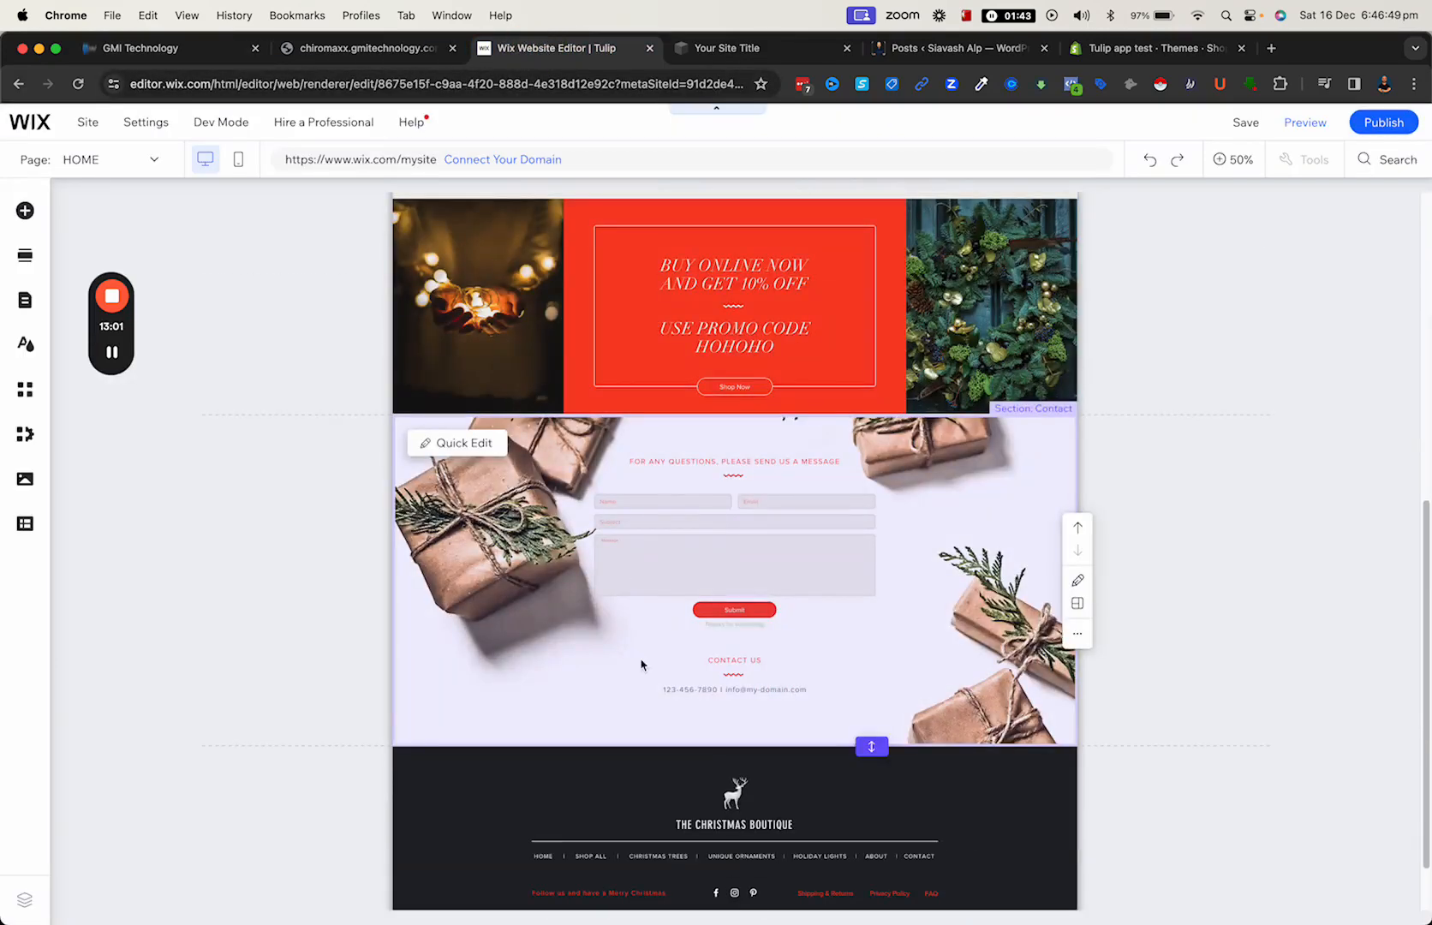
scroll(641, 584, "down", 1)
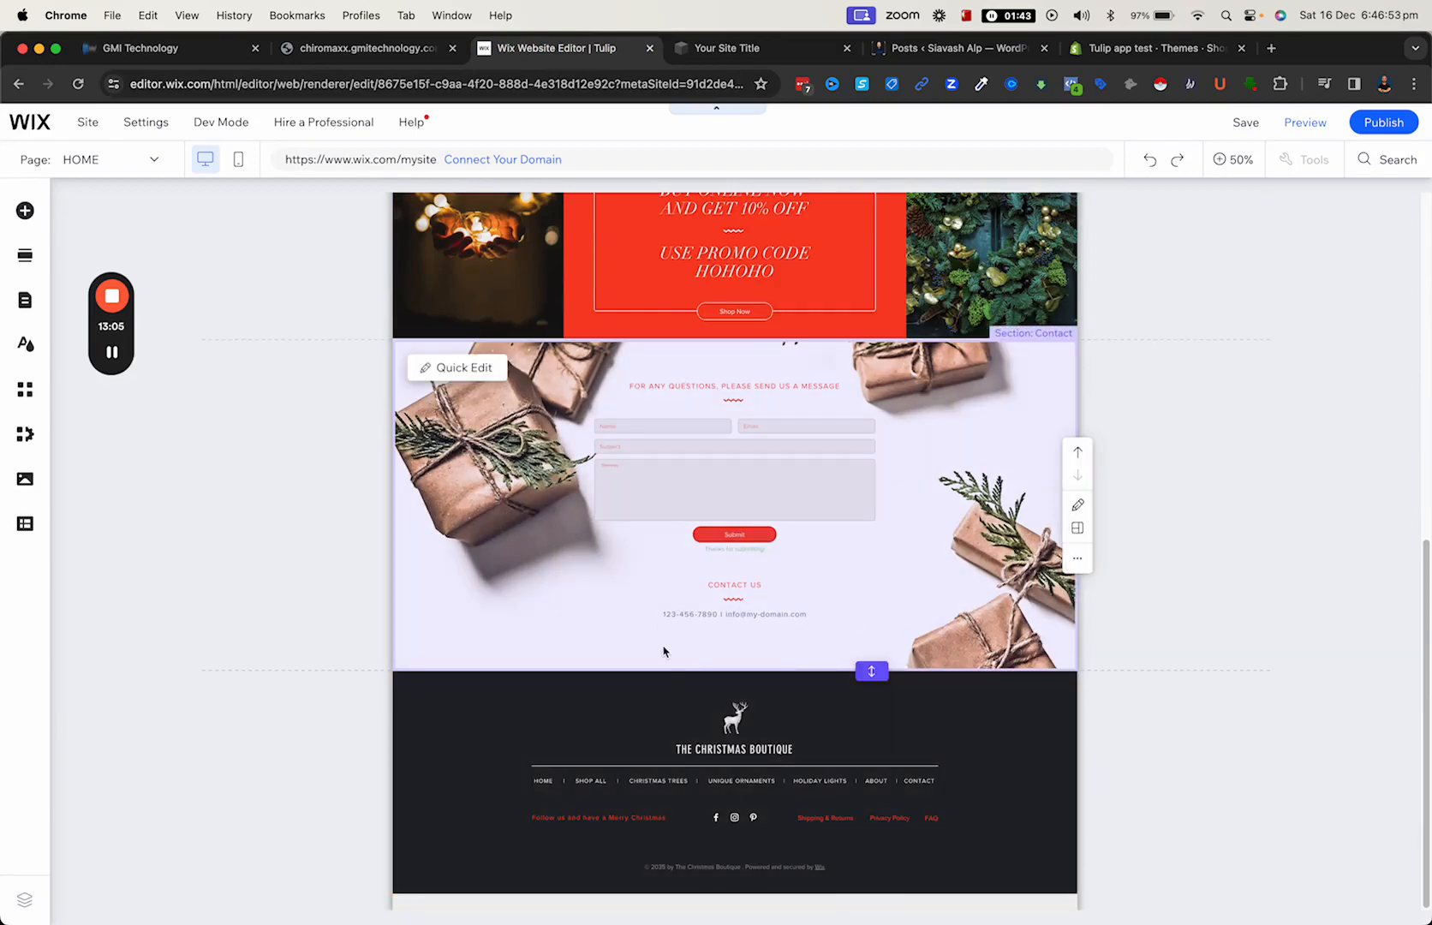
left_click(28, 212)
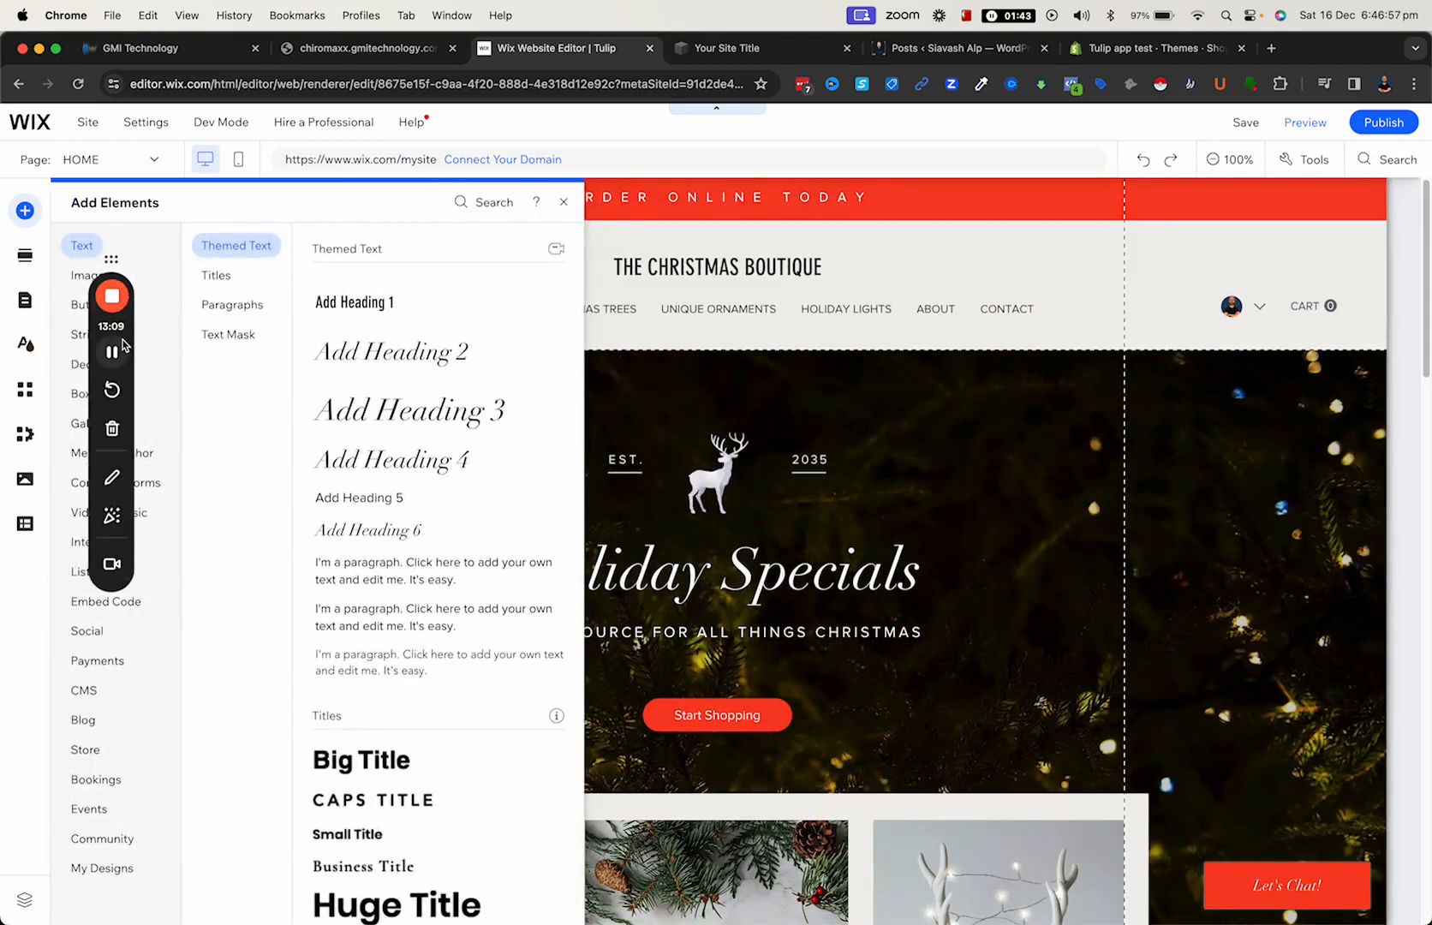
left_click(240, 307)
left_click_drag(118, 259, 626, 116)
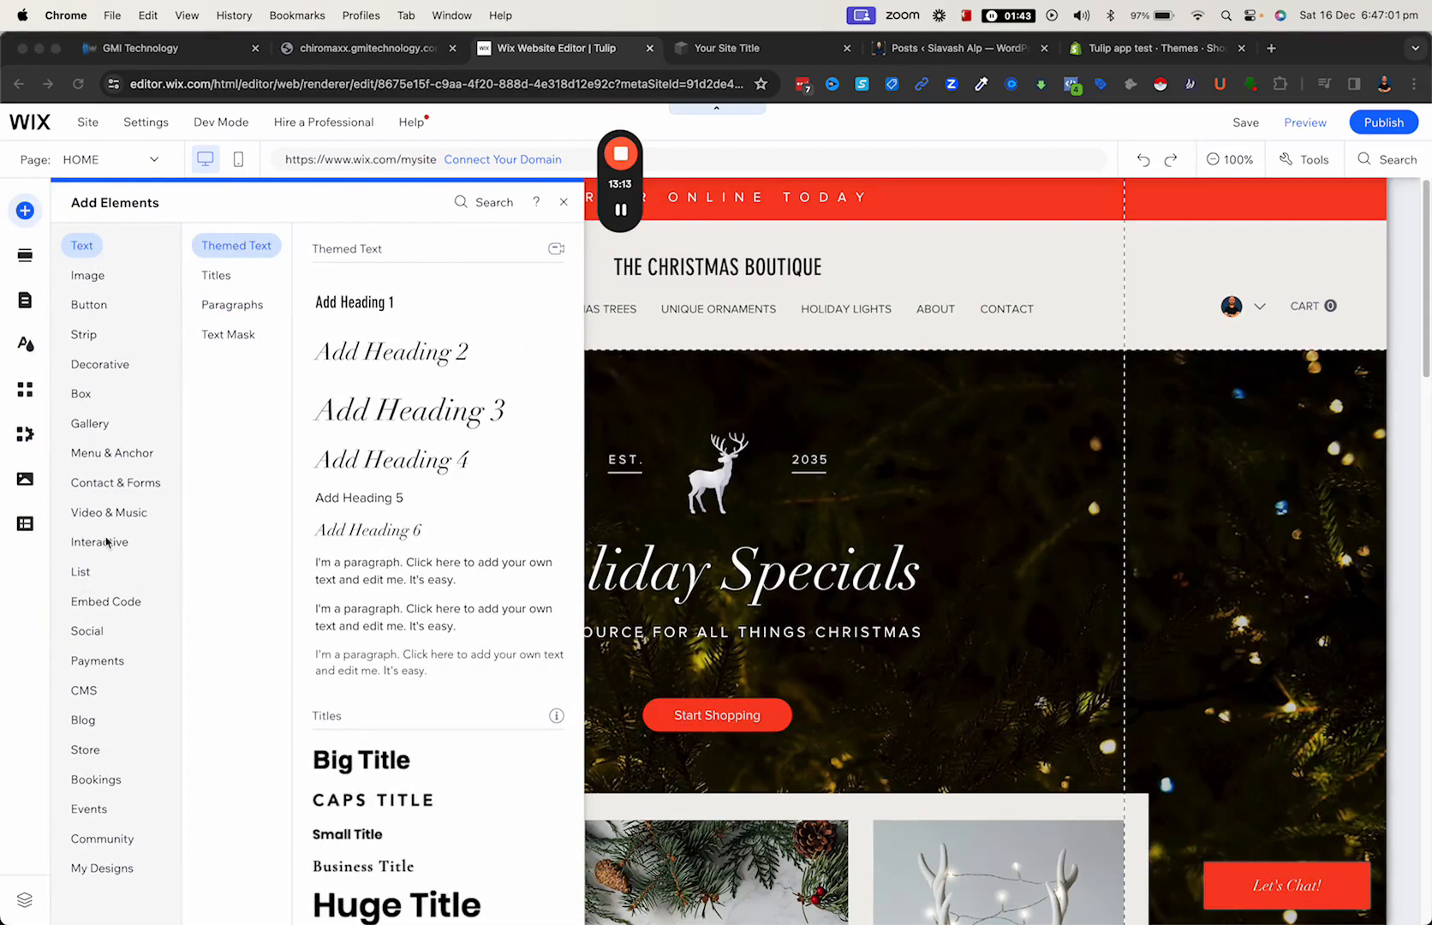
left_click(101, 604)
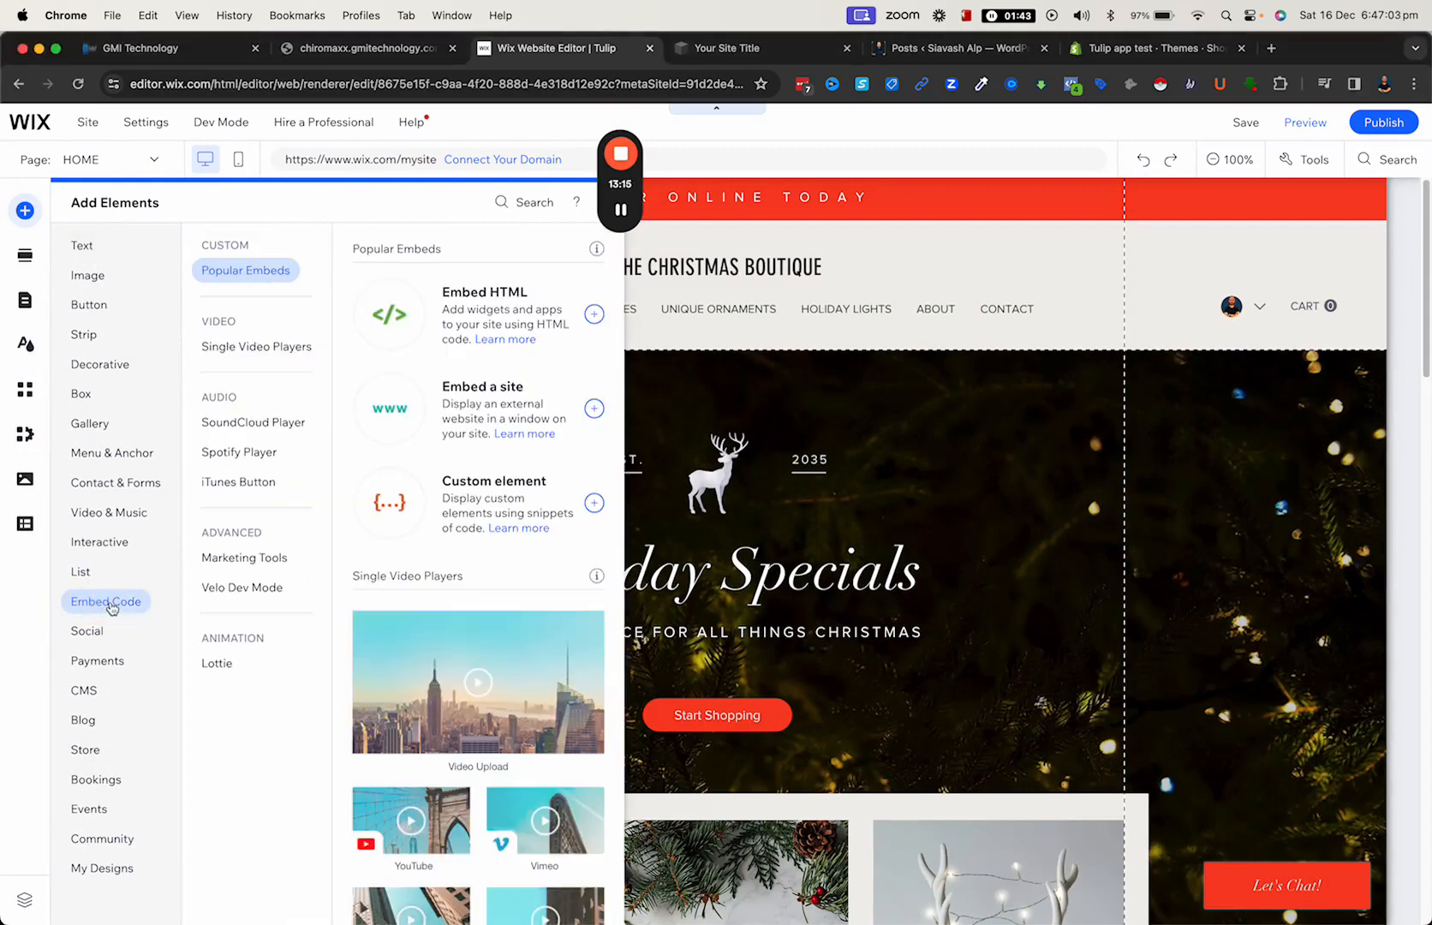
left_click(595, 315)
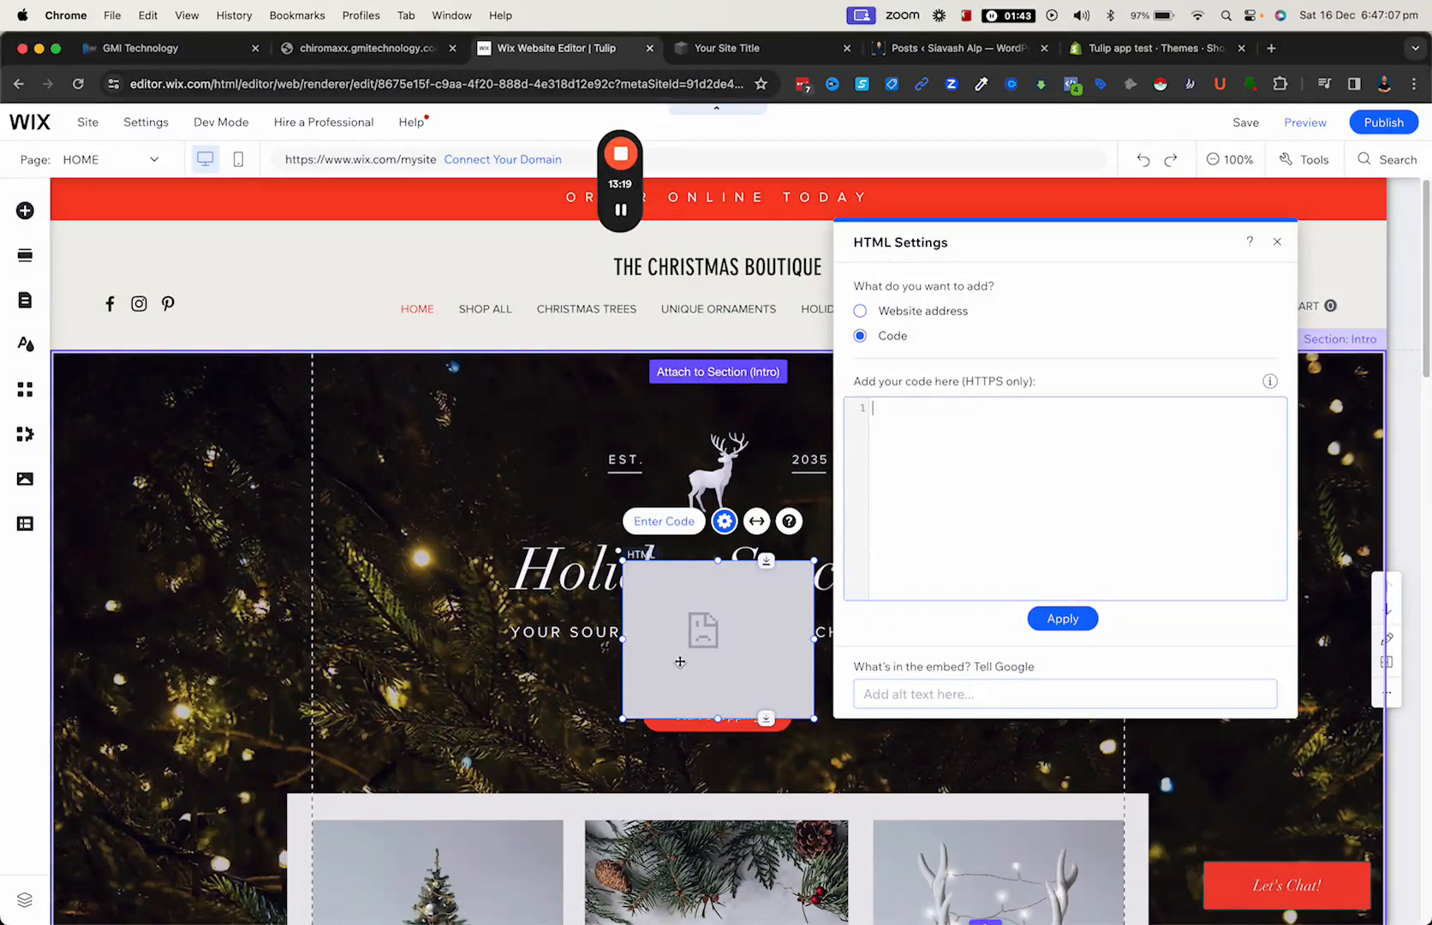
- Insert the copied calendar embed code into the HTML element and update it, closing its settings
left_click(981, 440)
key("super+v")
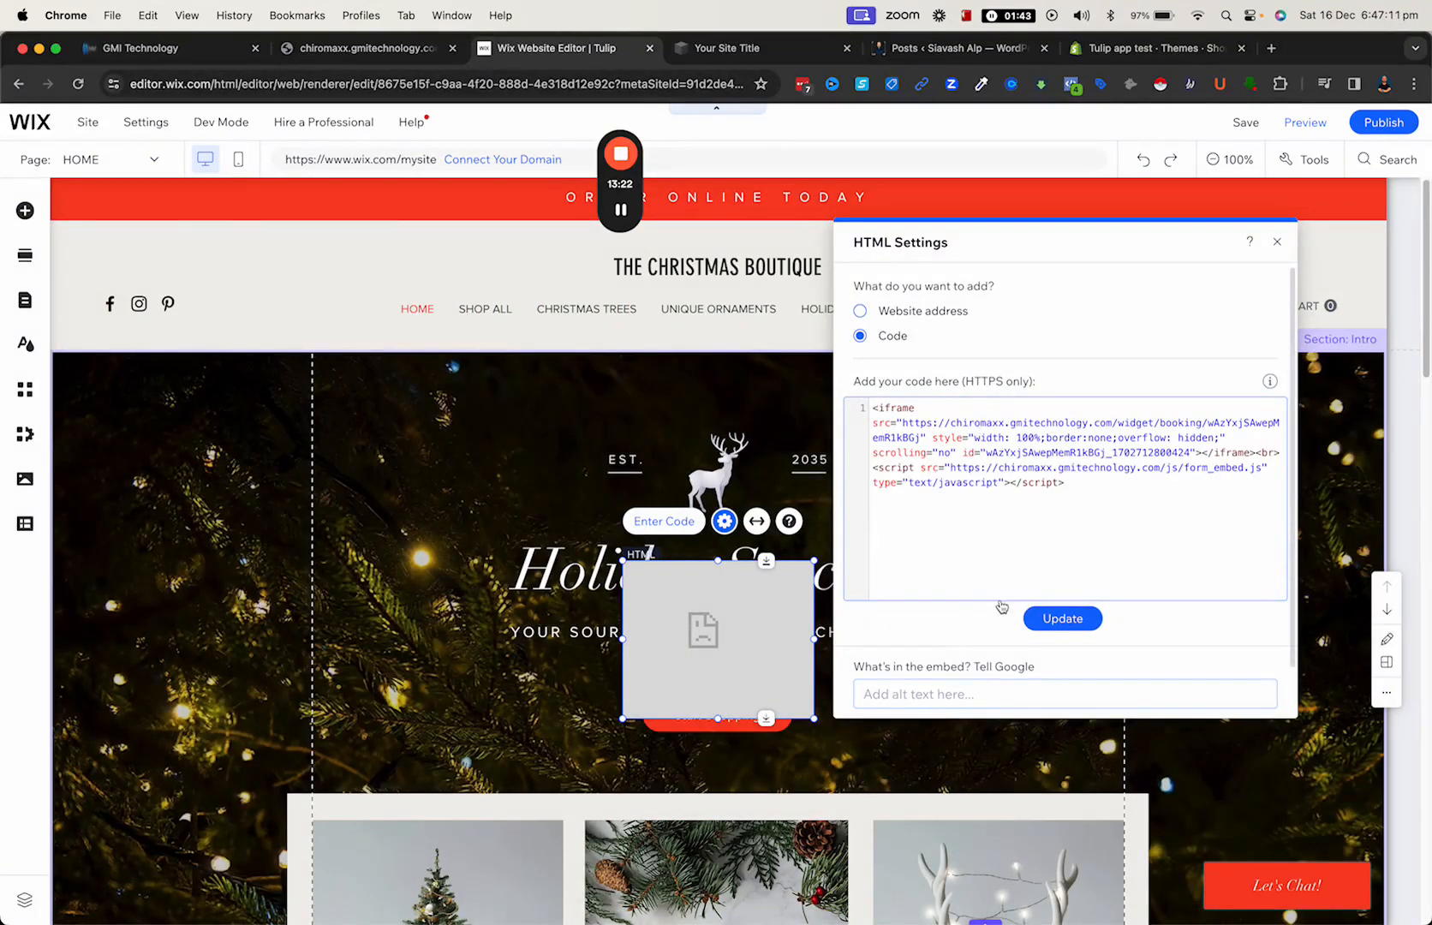
left_click(1086, 626)
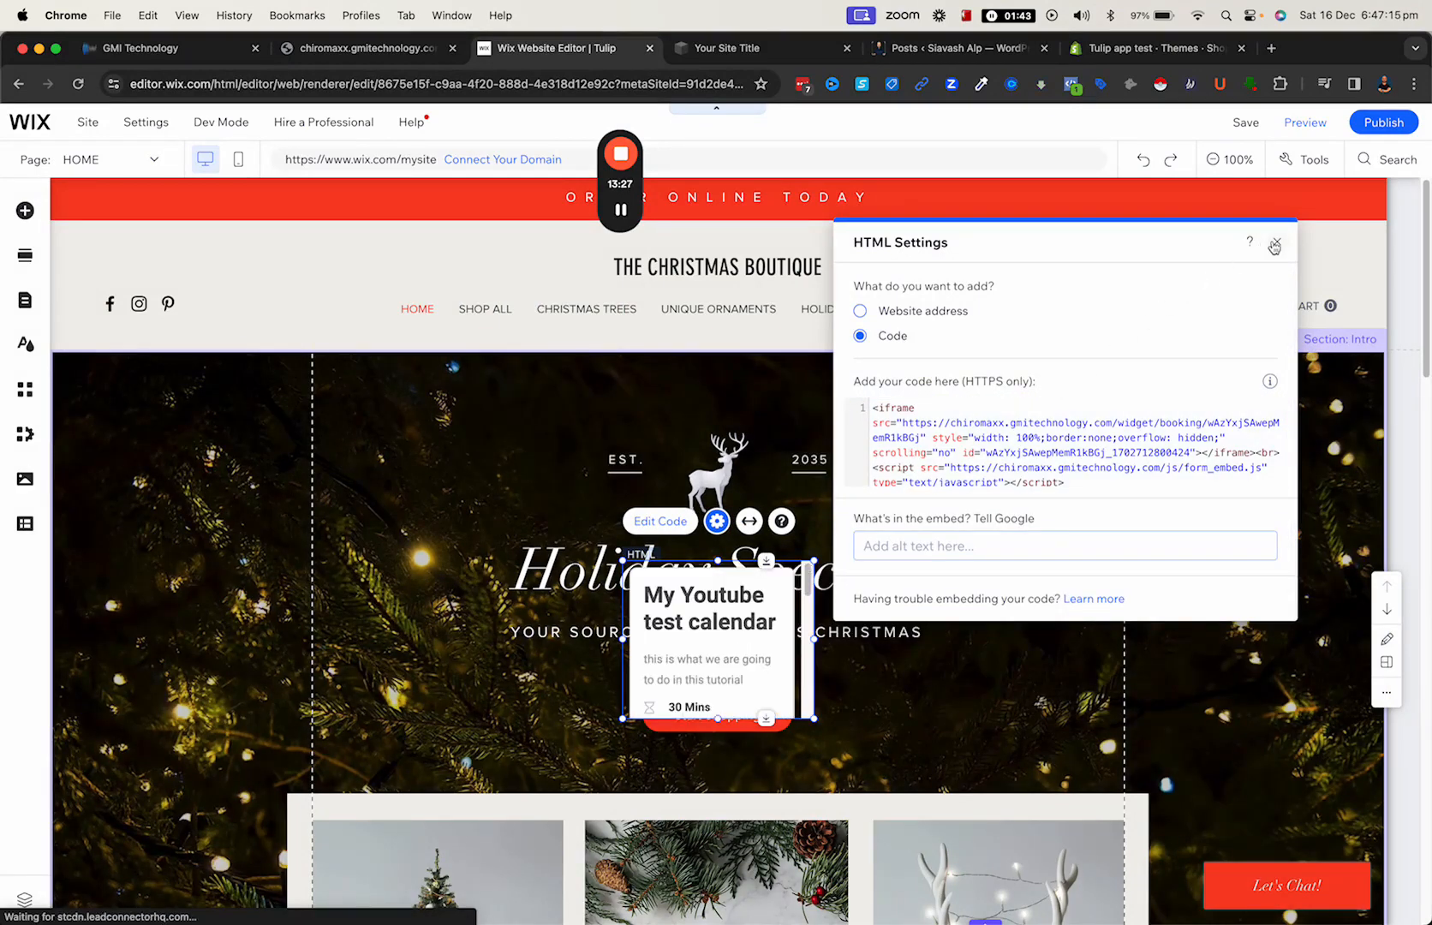
left_click(1278, 244)
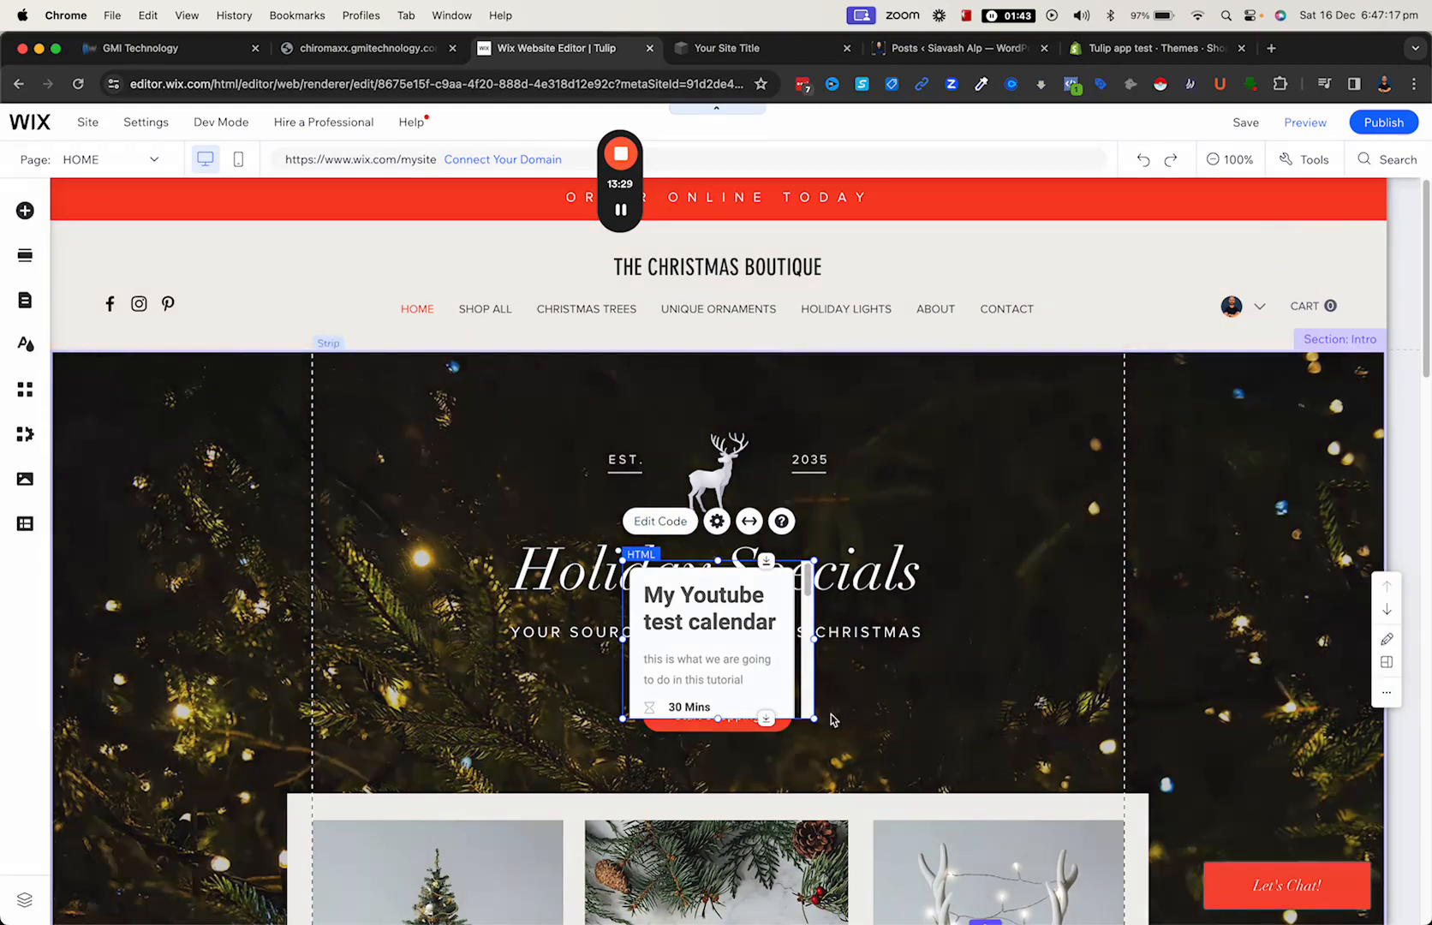
- Enlarge the embedded calendar element and center it over the Holiday Specials strip, above the product images
left_click_drag(814, 720, 1130, 872)
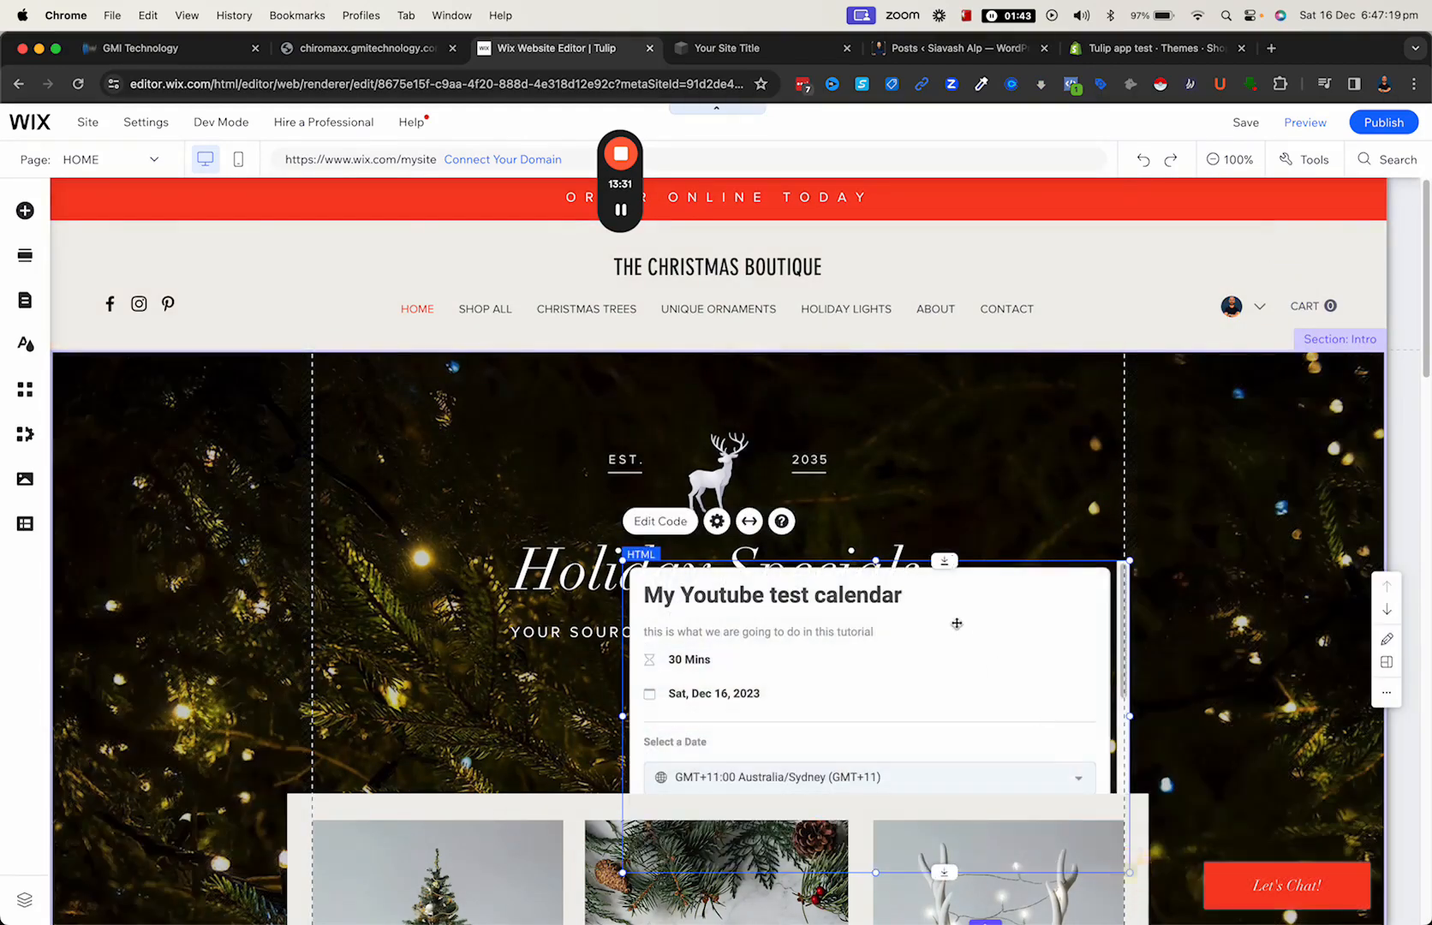
scroll(955, 624, "down", 1)
left_click_drag(702, 556, 590, 387)
left_click_drag(524, 628, 399, 777)
left_click_drag(655, 585, 661, 529)
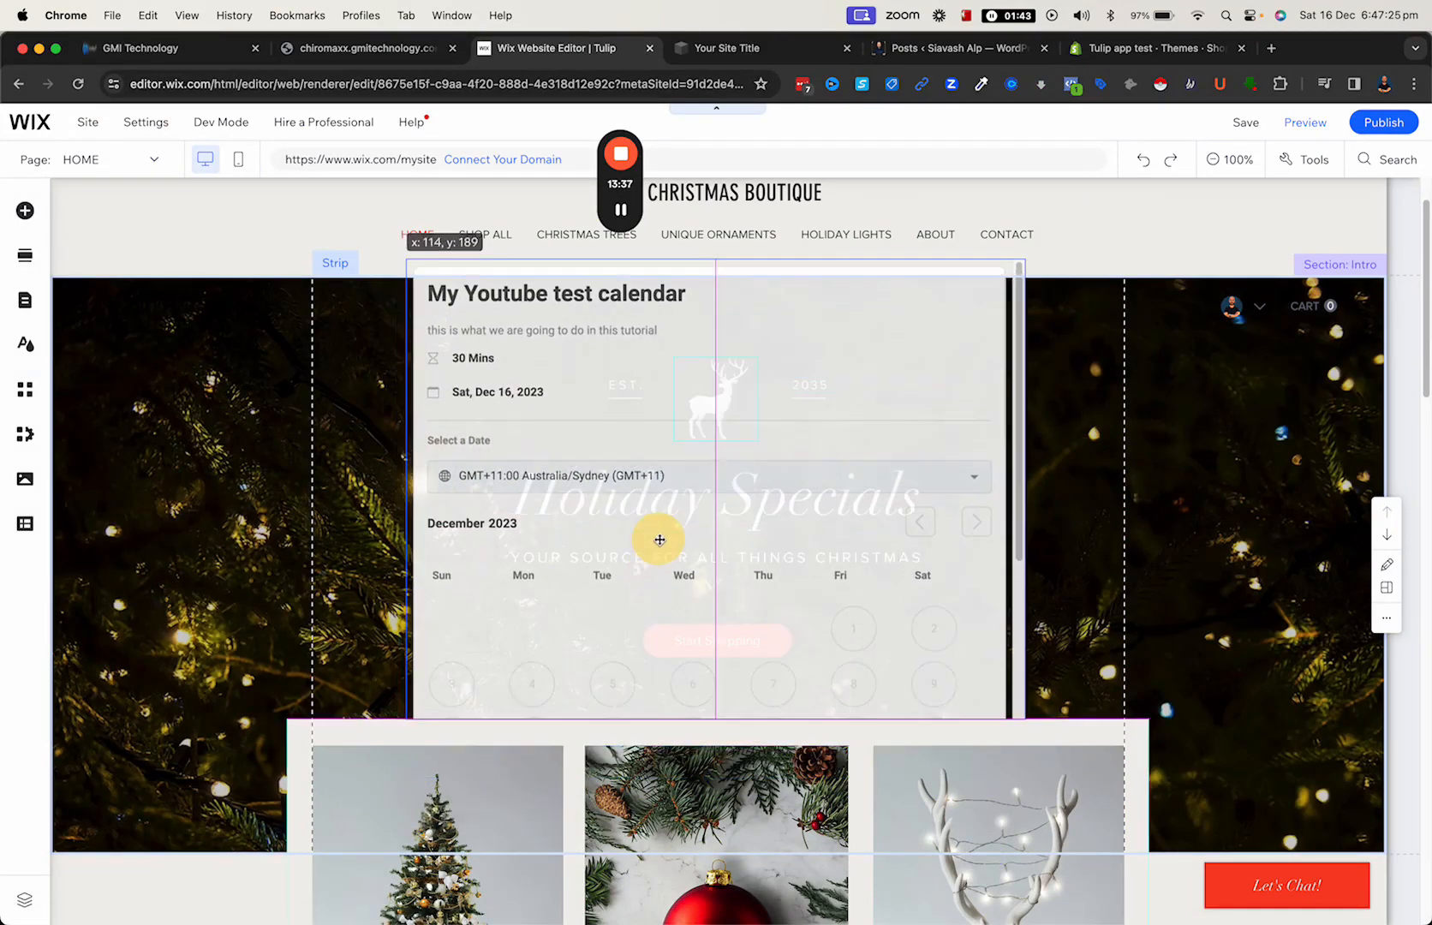
- Delete the Products section and enlarge the embedded calendar to the lower edge of the Intro section
left_click(1047, 740)
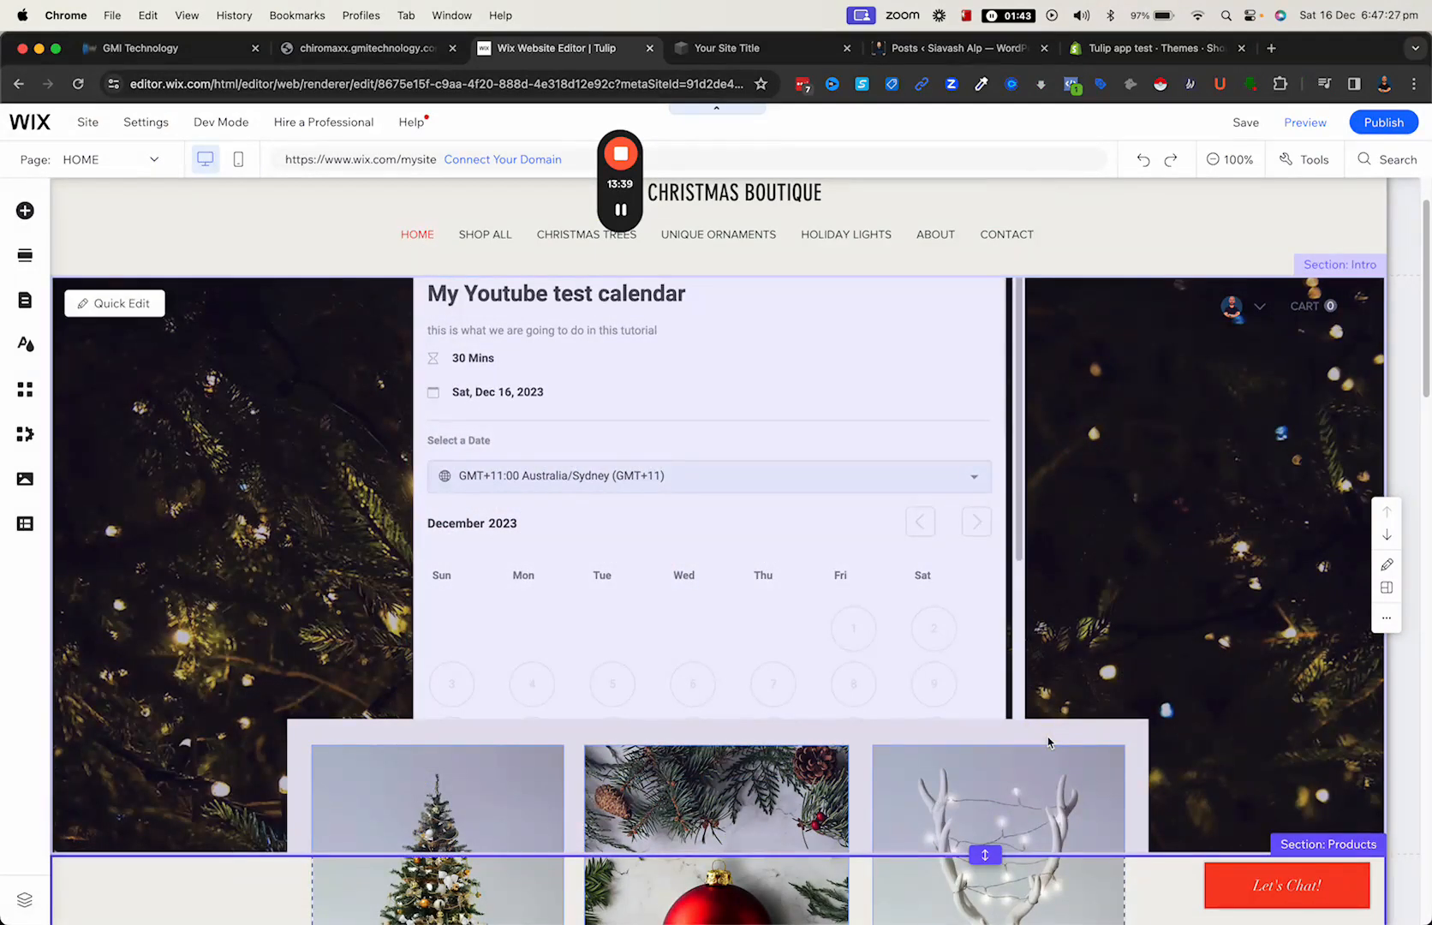
key("Delete")
left_click(938, 688)
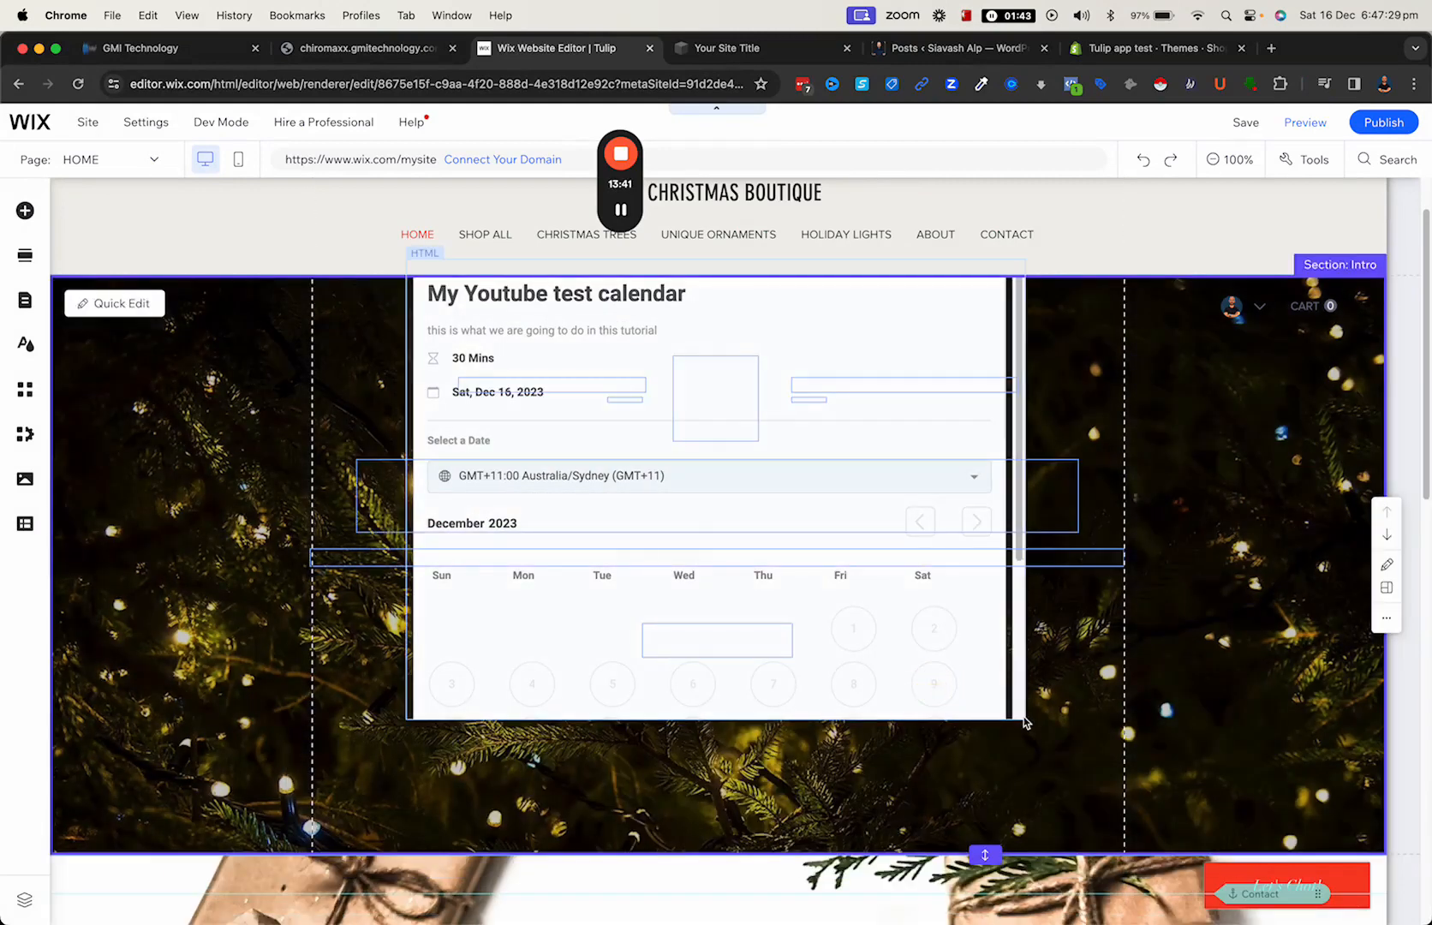
left_click(970, 716)
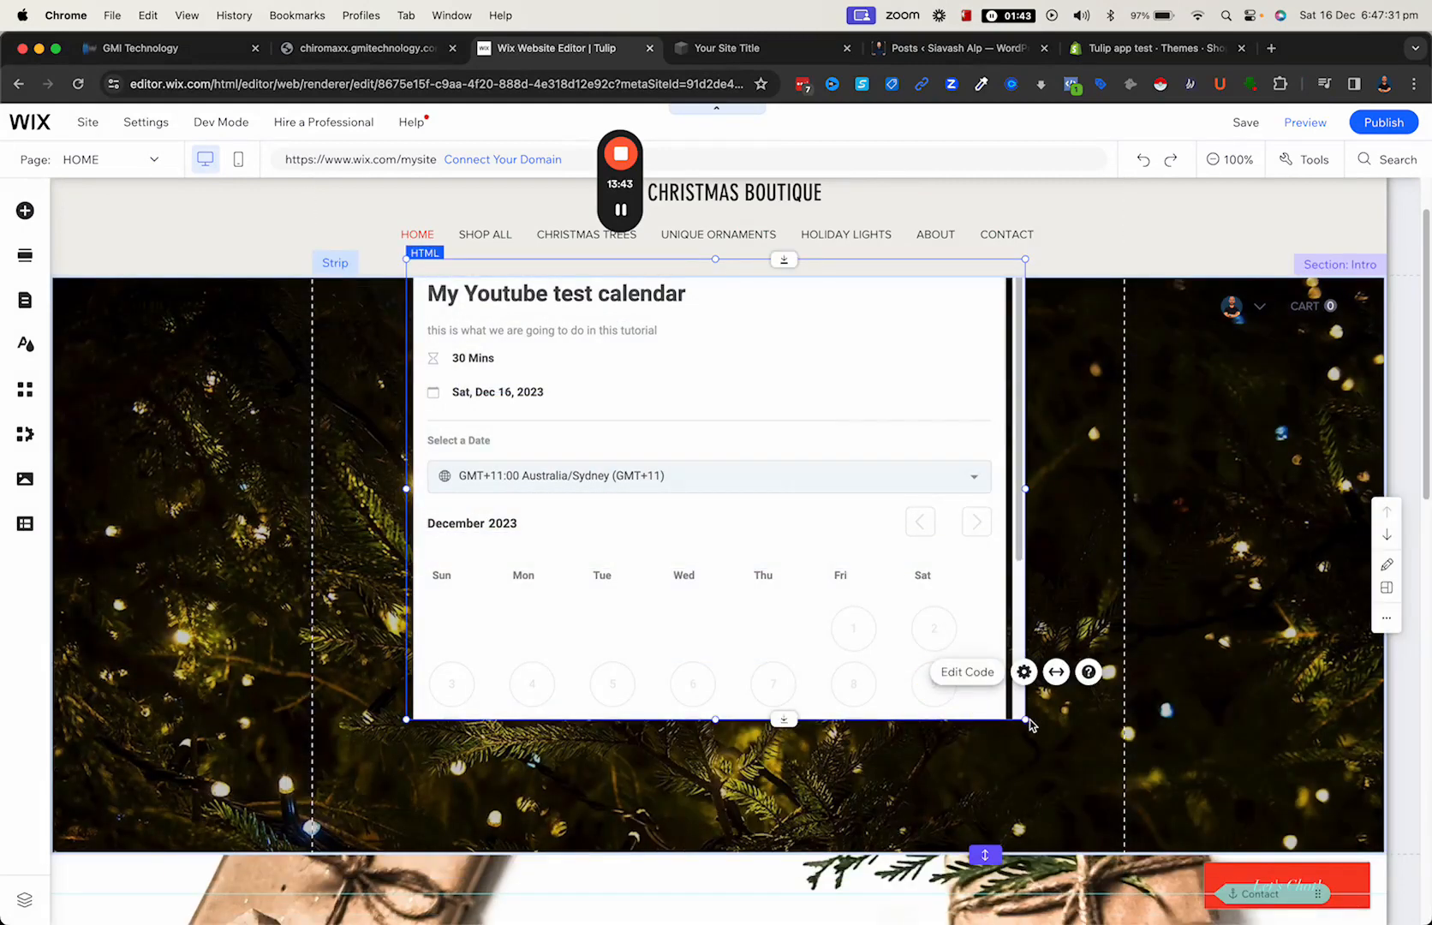
left_click_drag(1028, 723, 1118, 857)
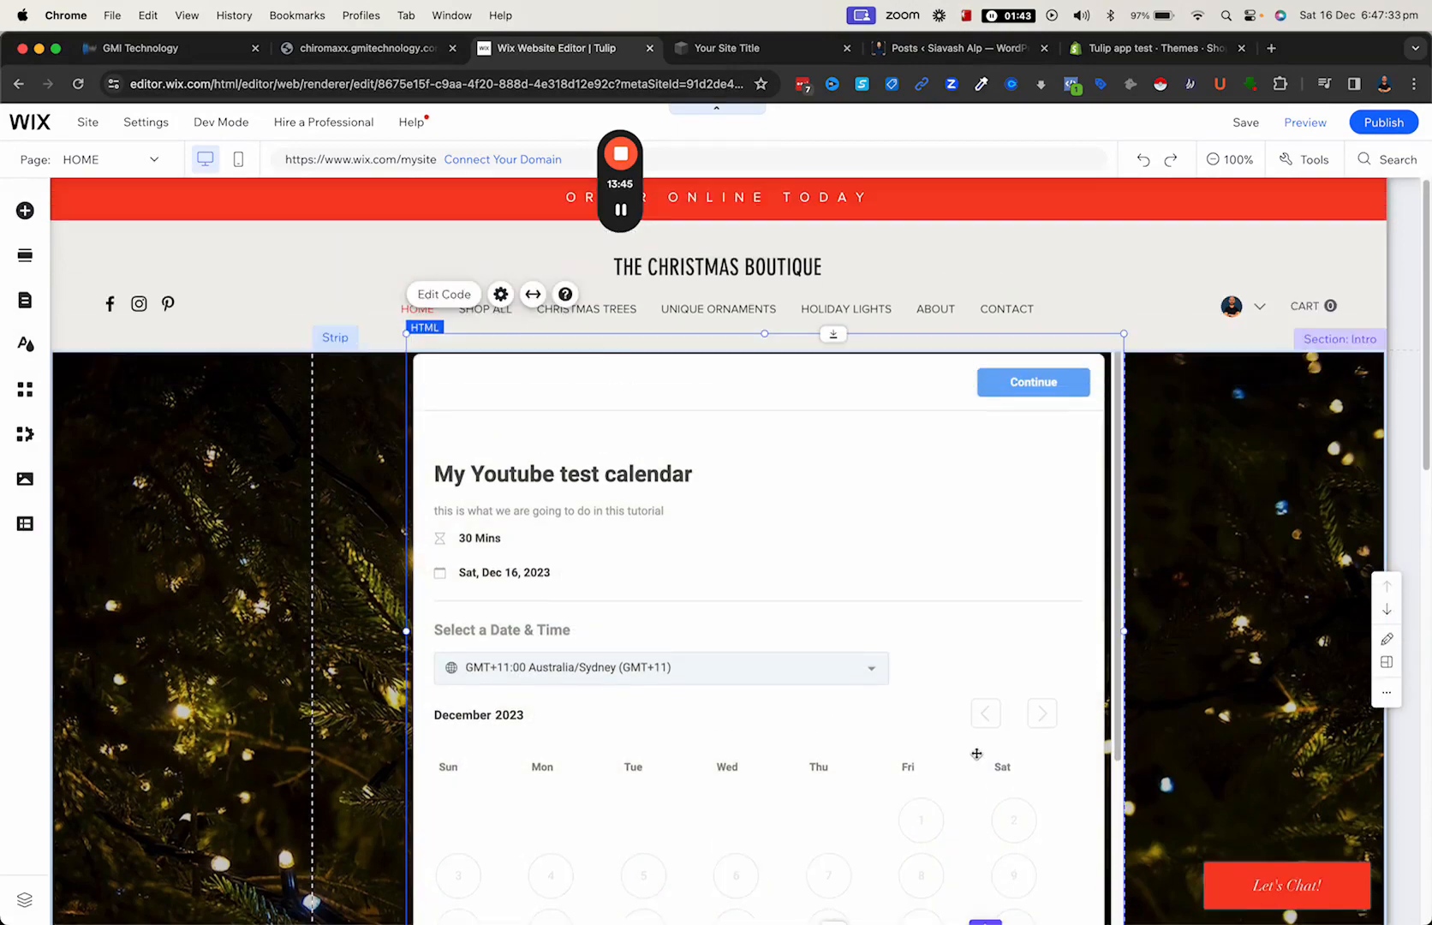
- Delete the Contact section below the calendar and try to delete the footer
scroll(597, 671, "down", 5)
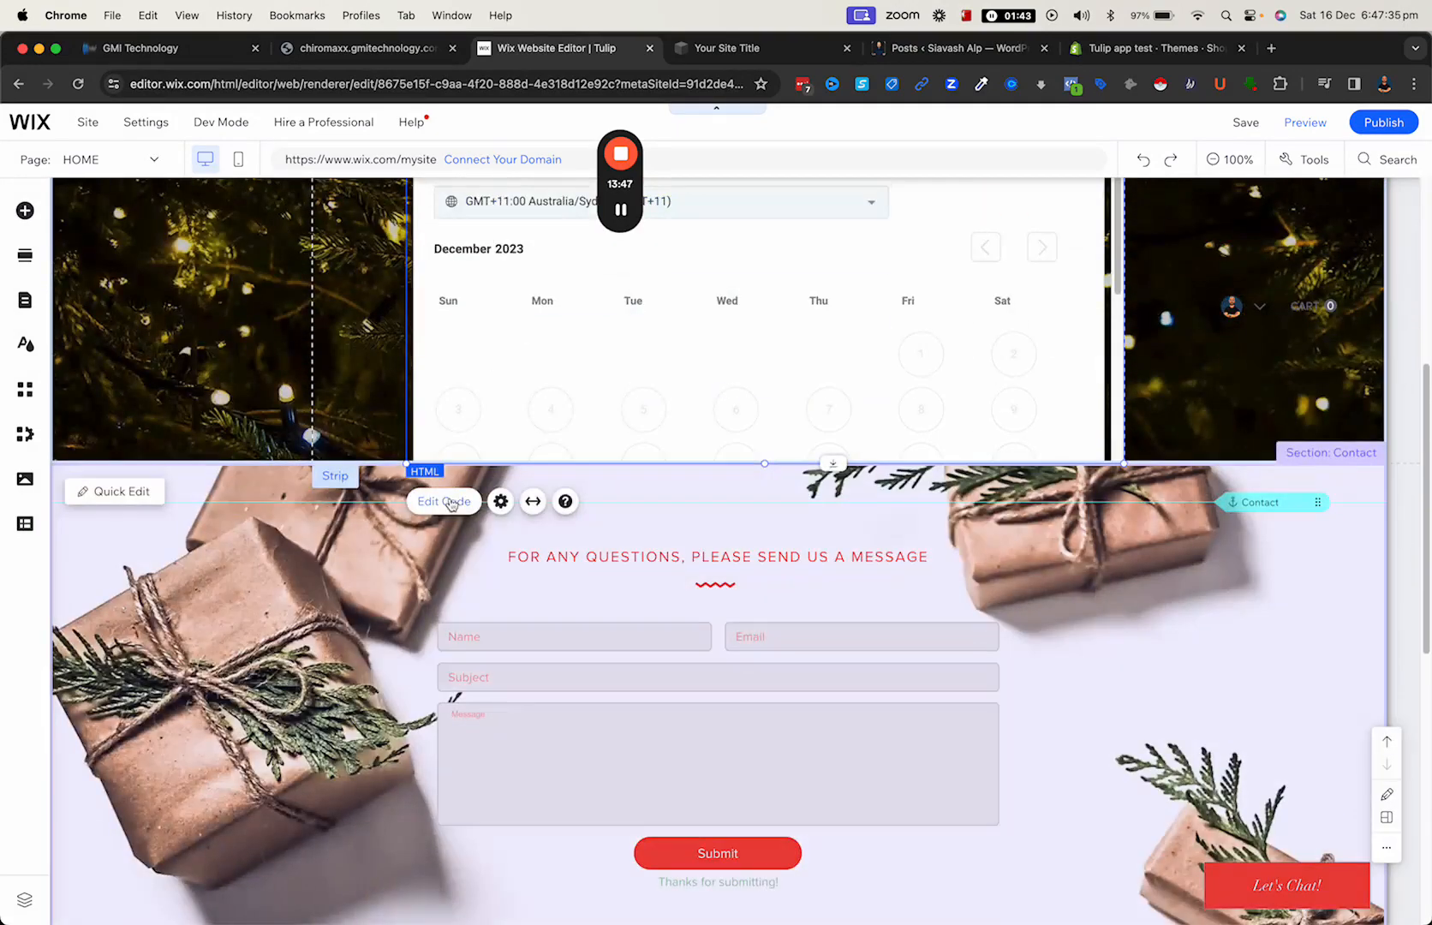
left_click(206, 478)
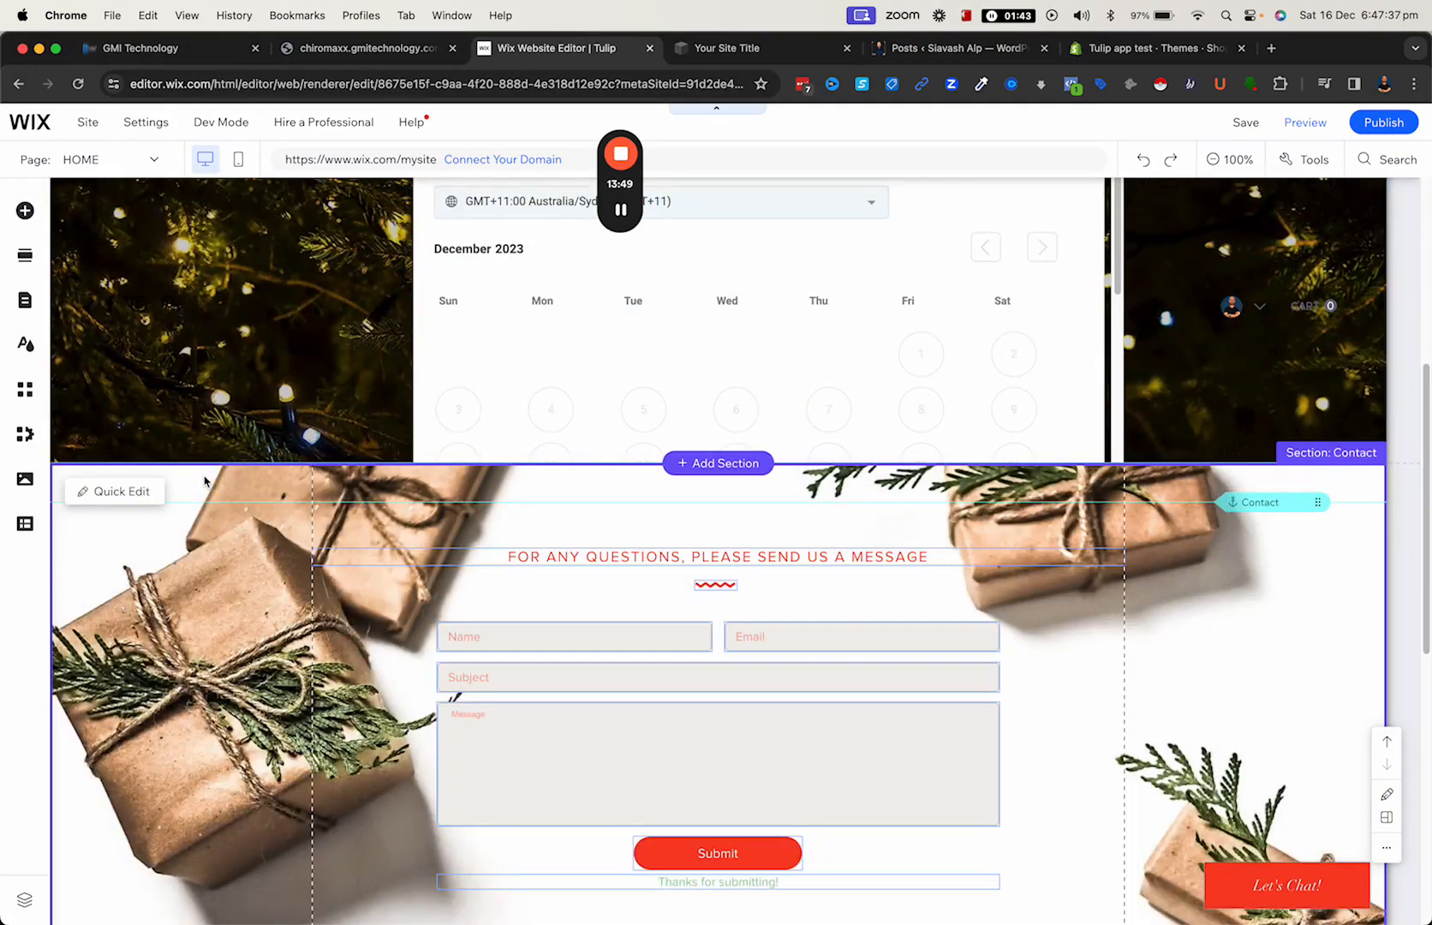
key("Delete")
left_click(368, 503)
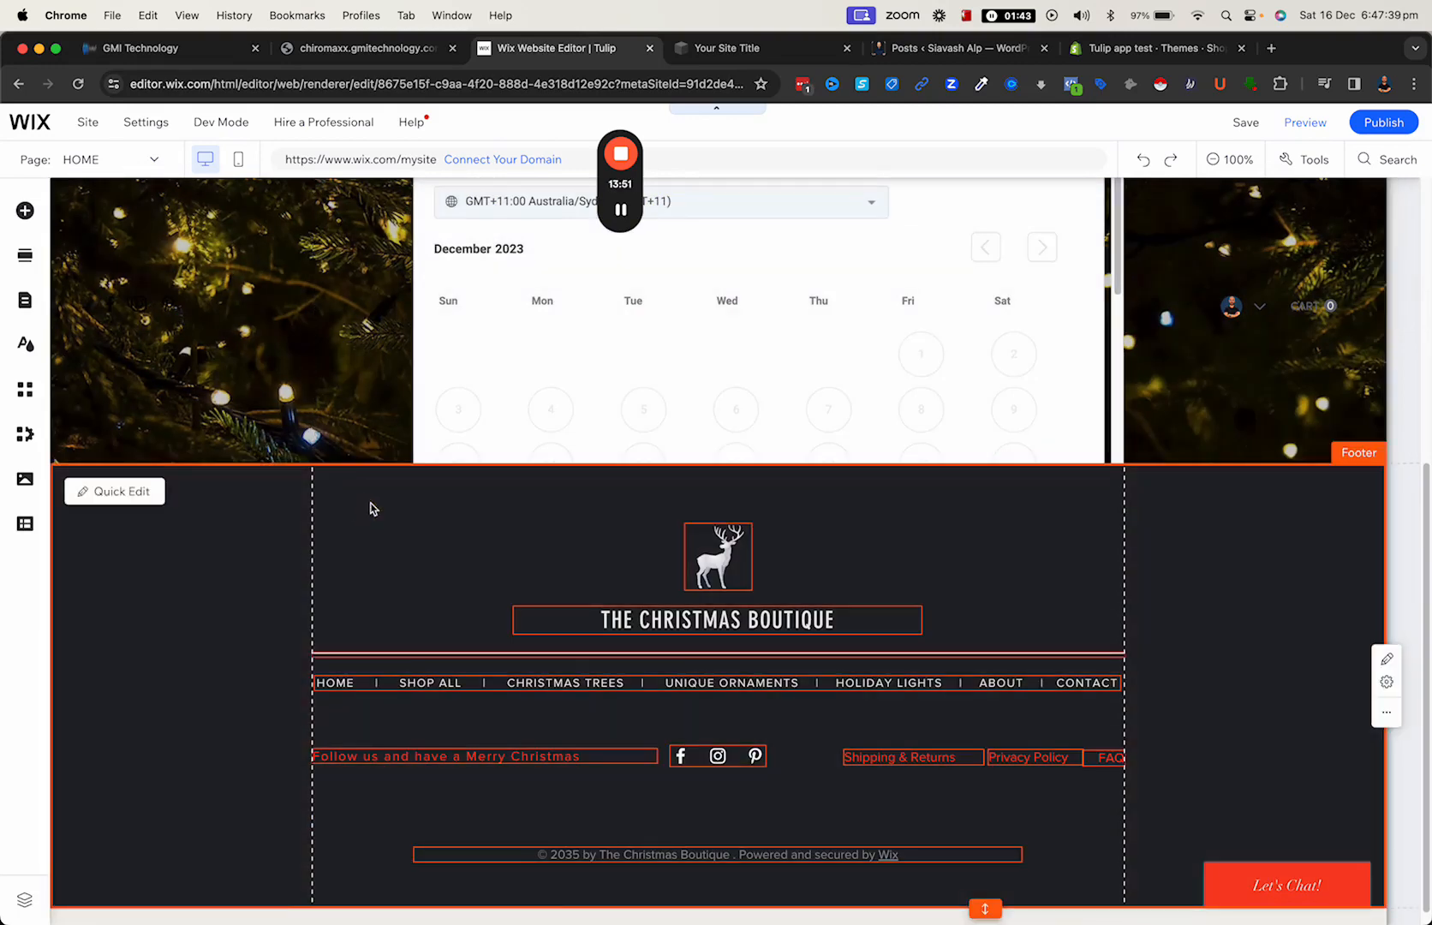
key("Delete")
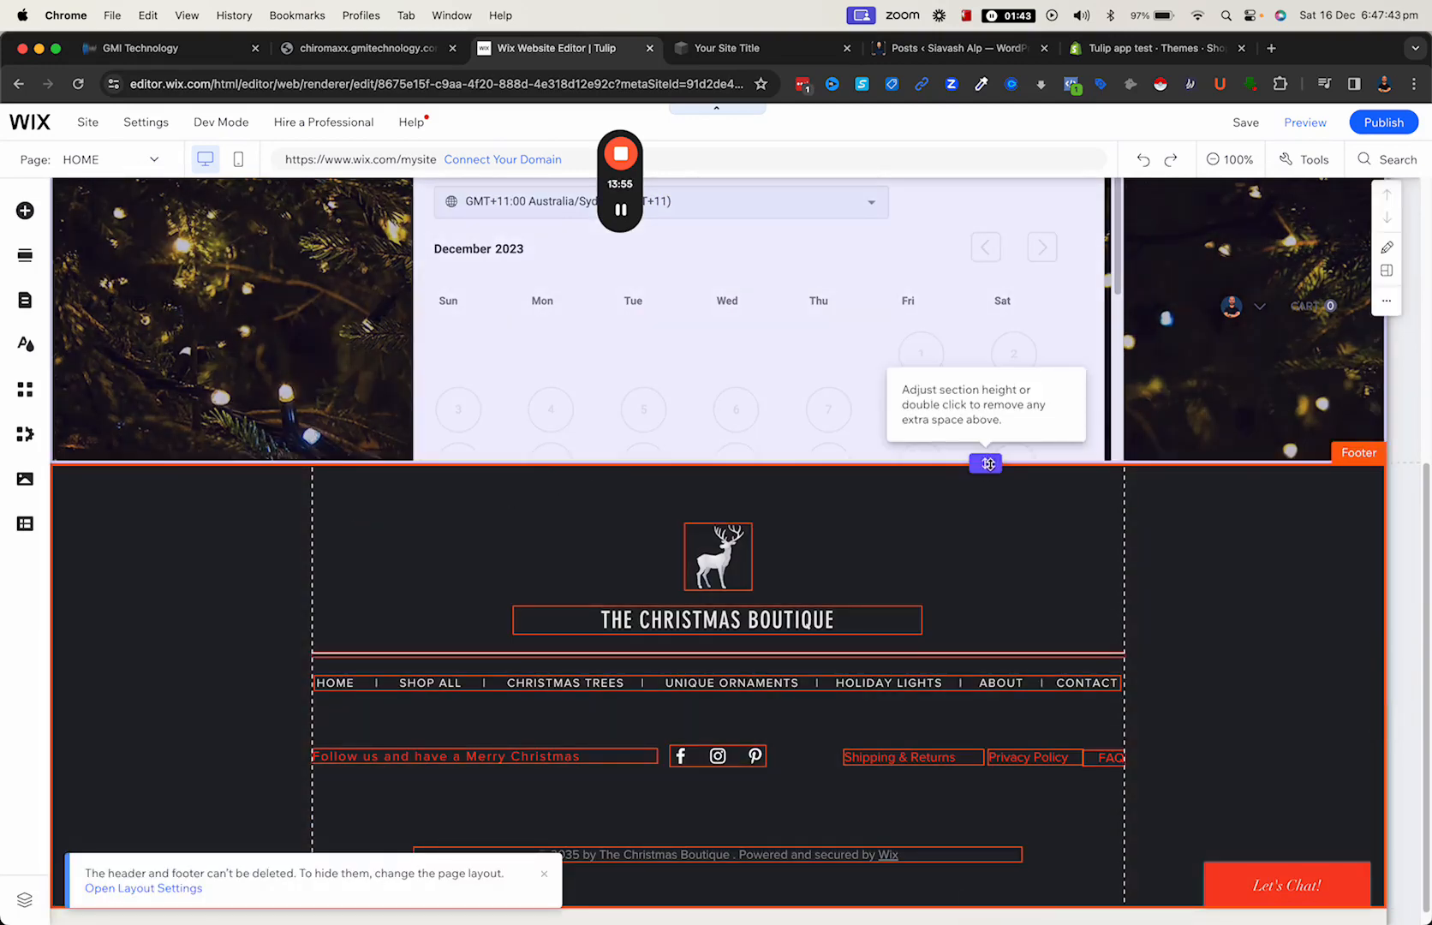
- Increase the Intro section's height and stretch the embedded calendar downward to fit the full month of dates
left_click_drag(987, 460, 1009, 711)
left_click_drag(834, 470, 849, 711)
scroll(861, 625, "up", 5)
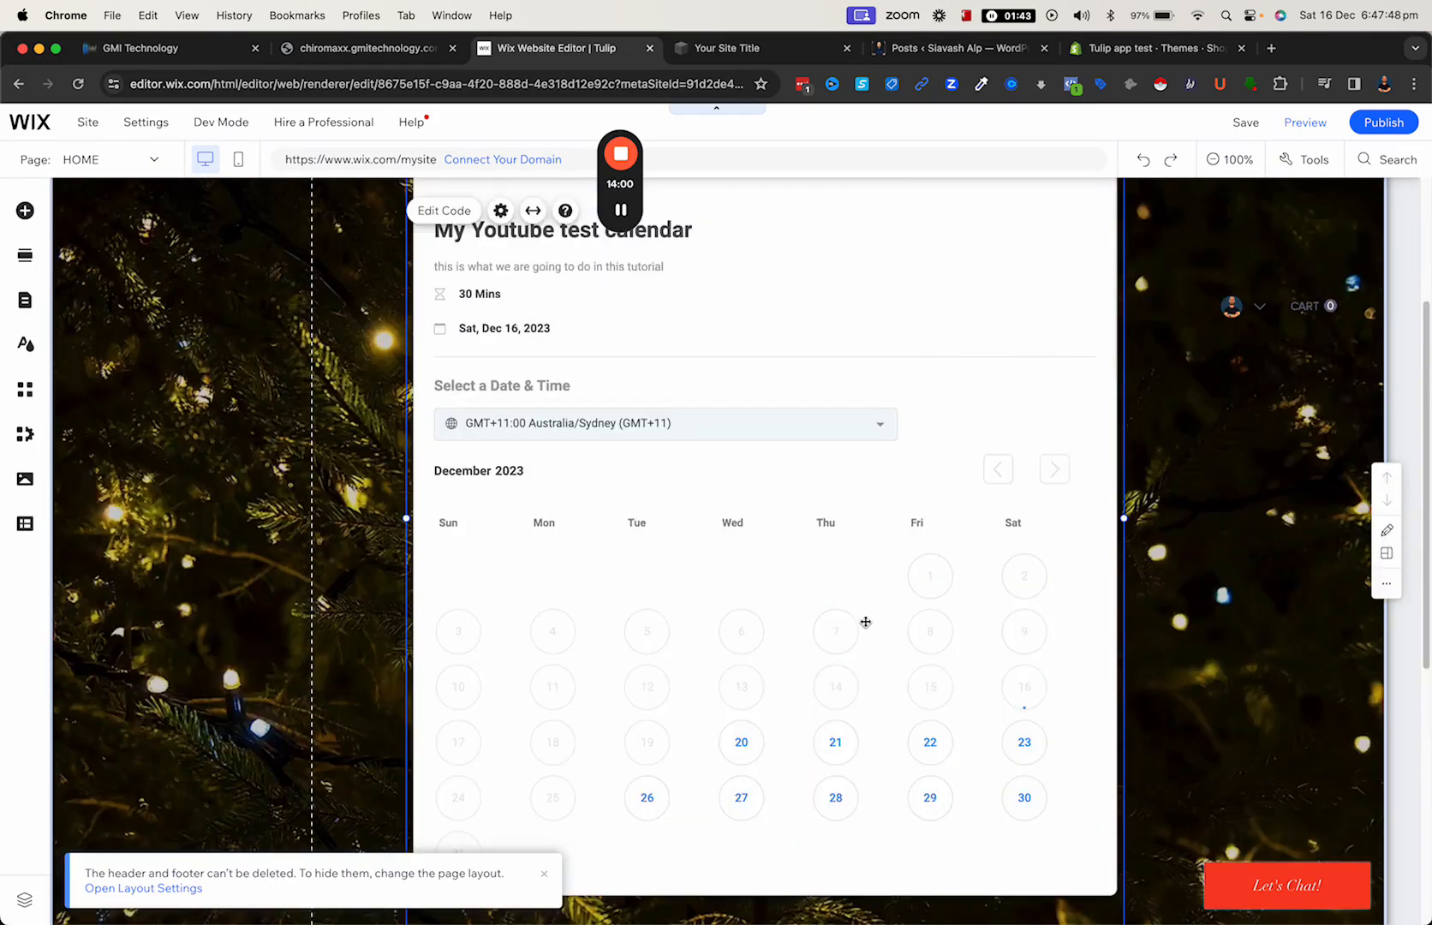
scroll(661, 585, "down", 3)
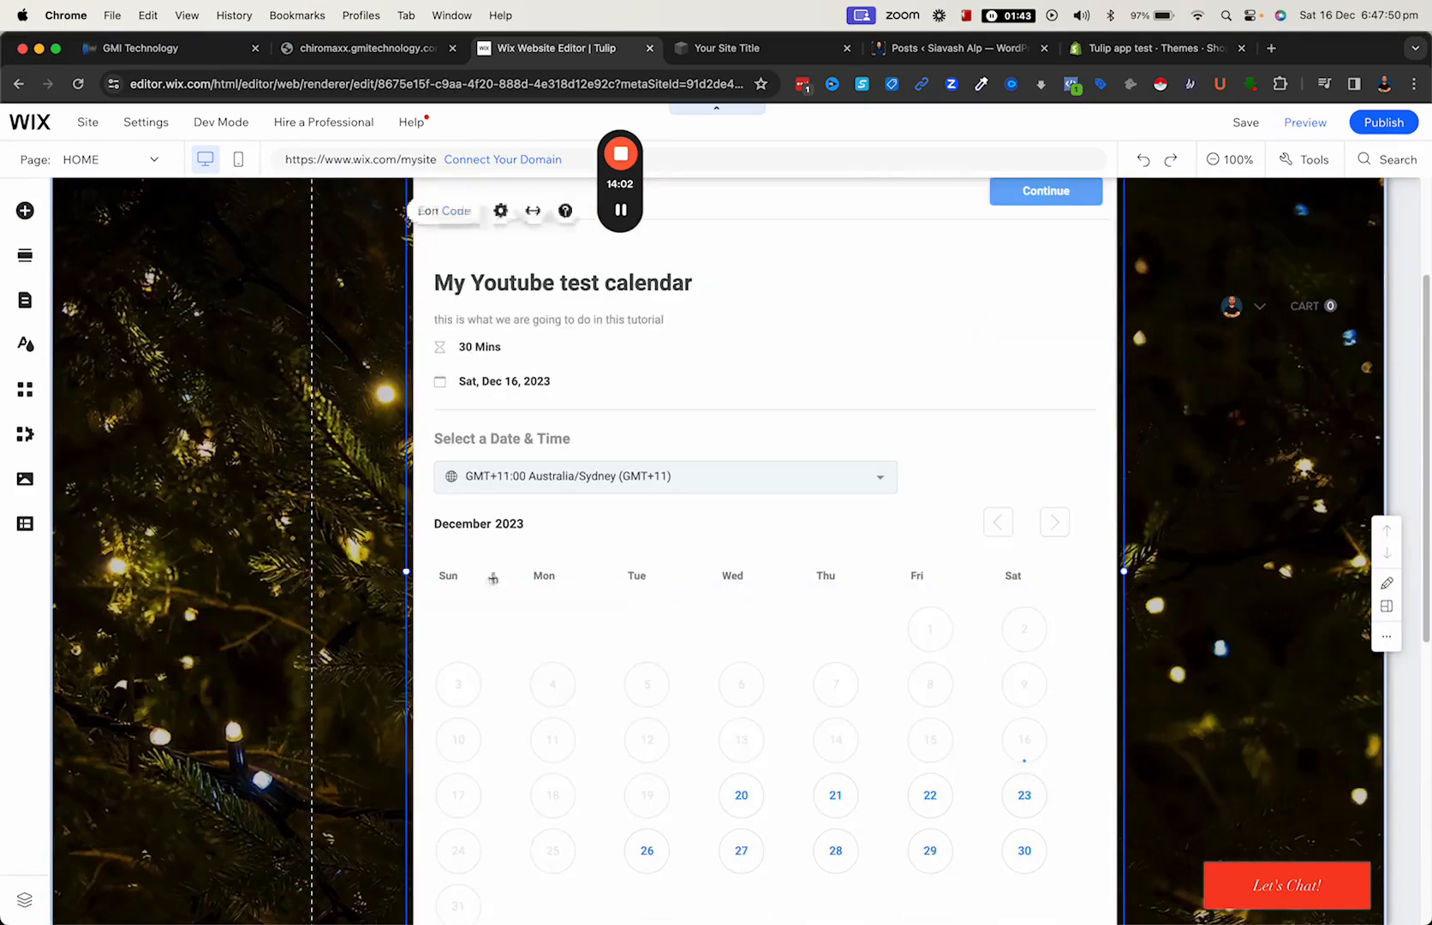
scroll(622, 670, "down", 3)
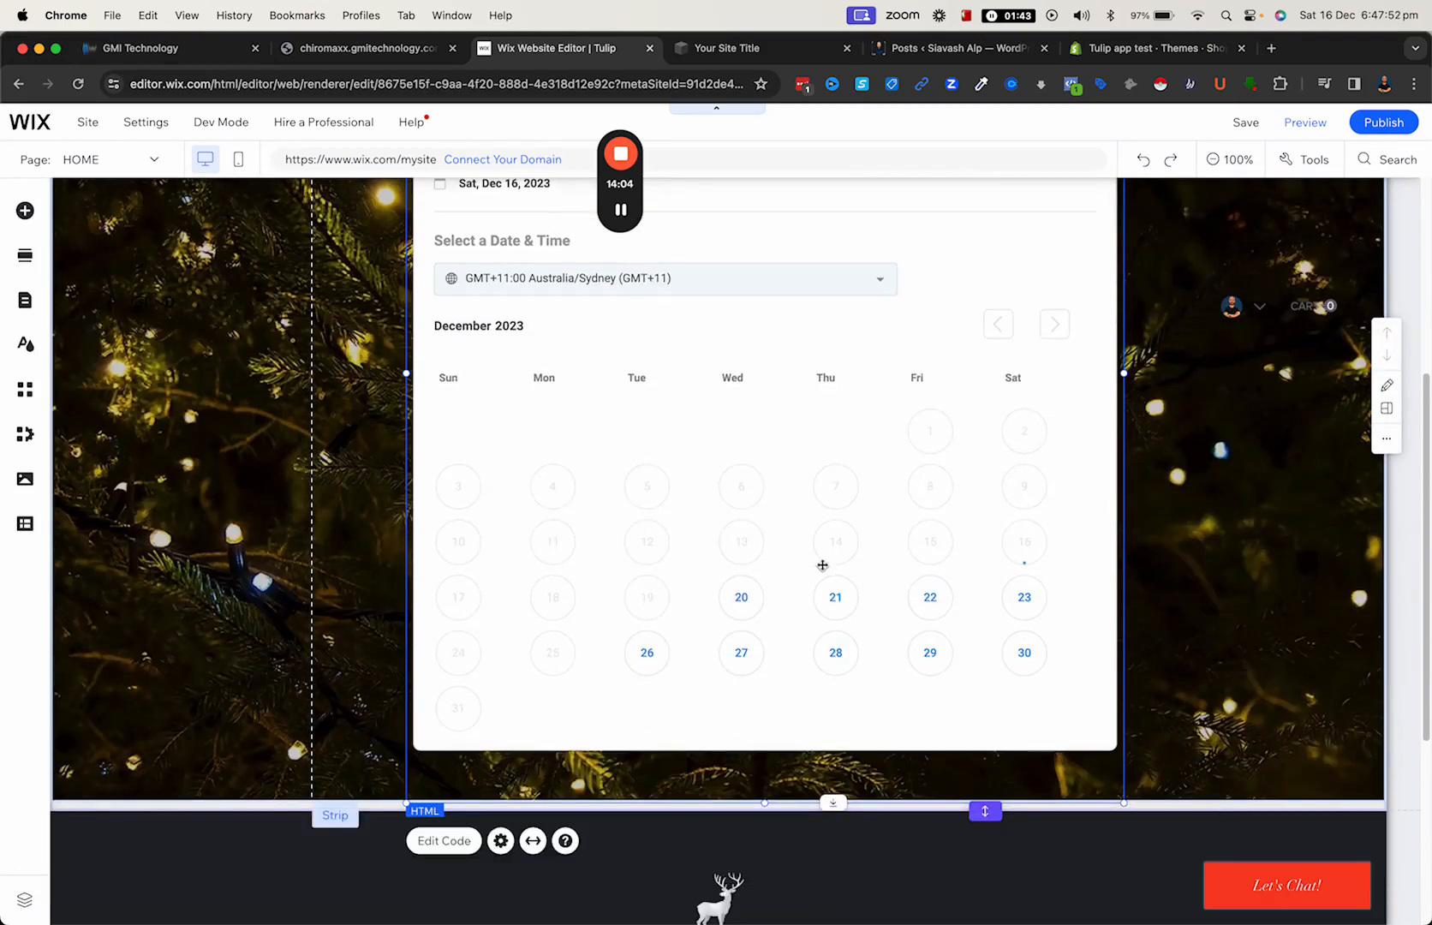
- Switch to the Squarespace site editor and delete the code block with the embedded form from the Shop page
left_click(759, 48)
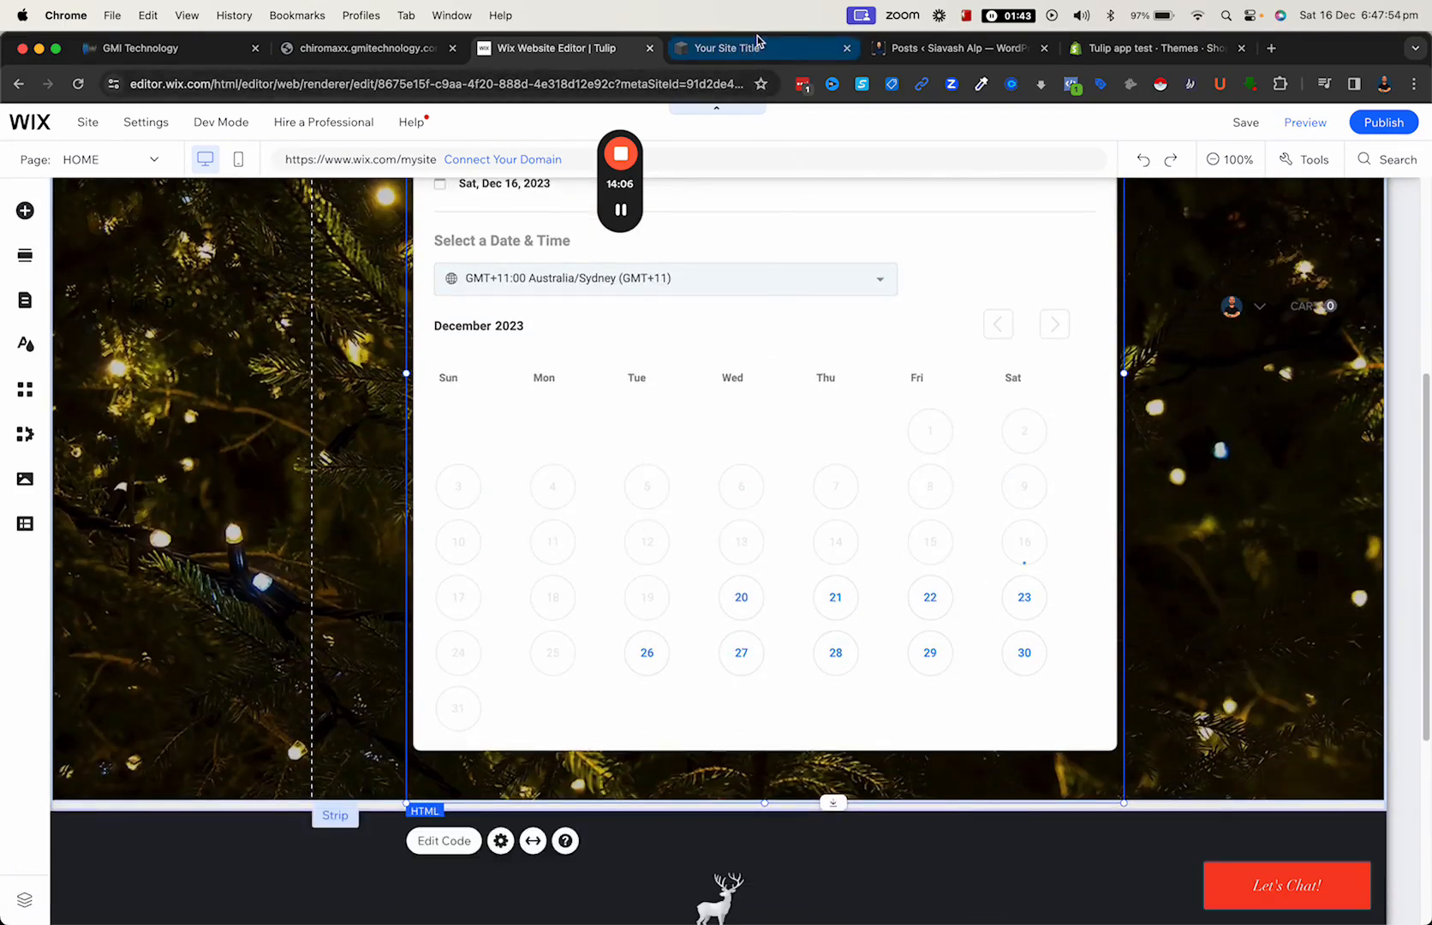
scroll(704, 565, "down", 15)
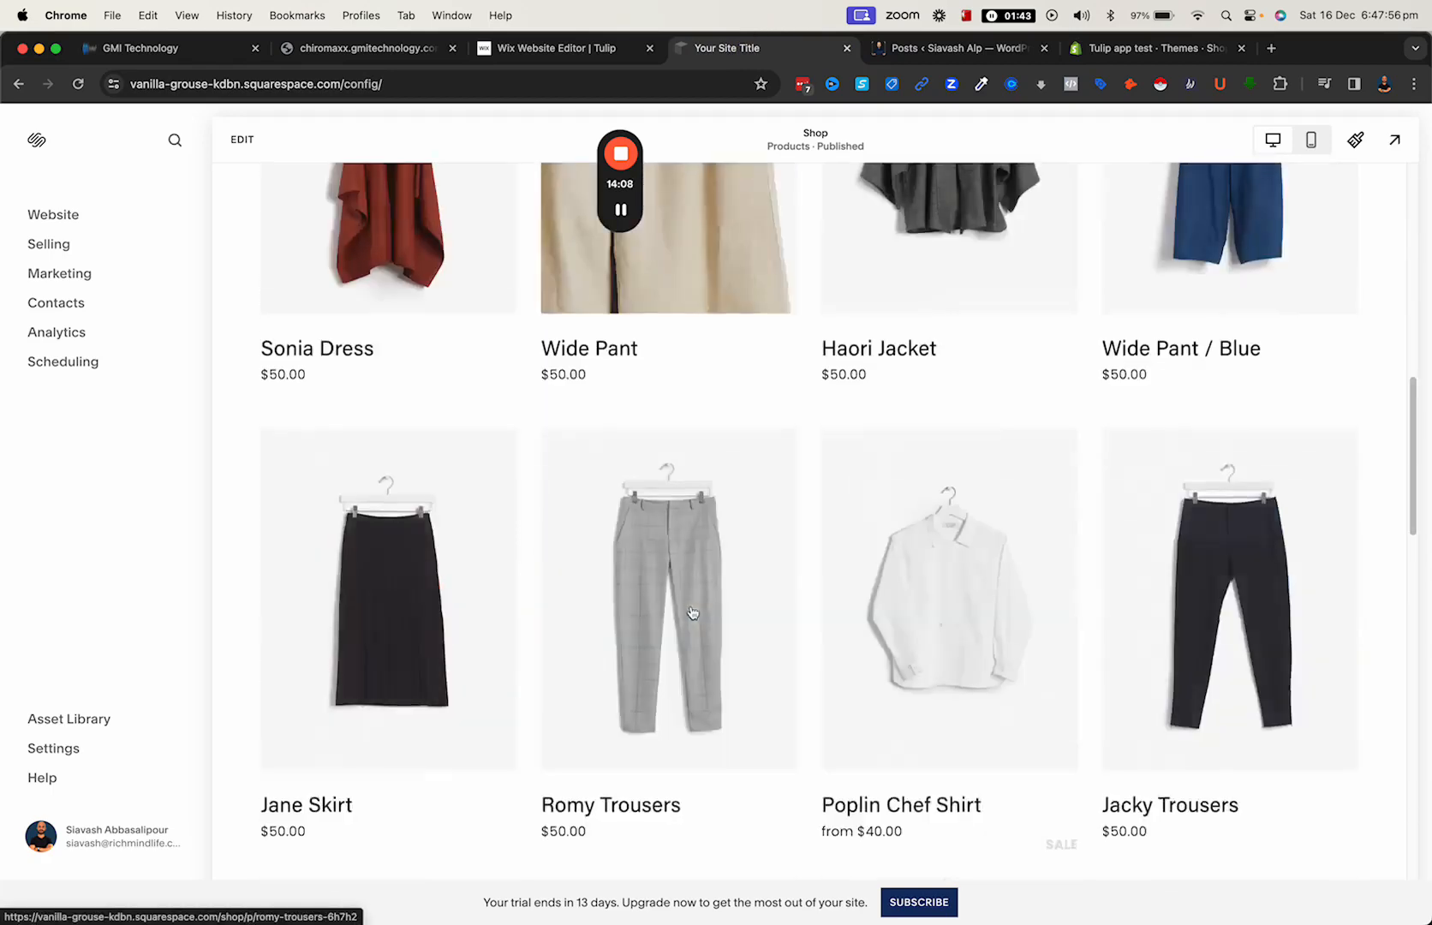
scroll(387, 198, "up", 12)
left_click(242, 140)
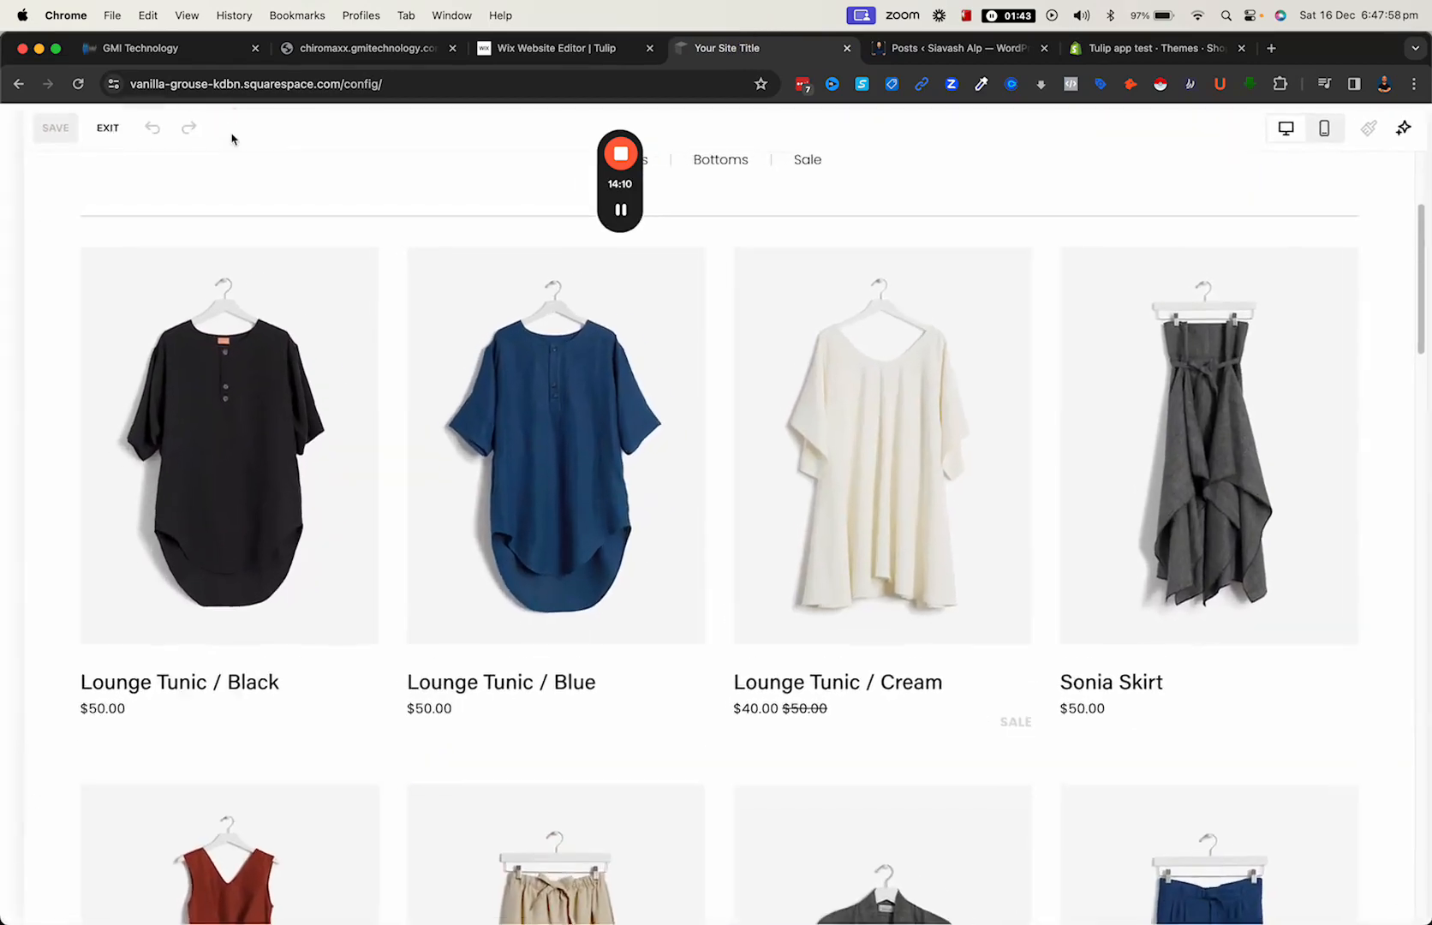
scroll(782, 460, "down", 5)
scroll(782, 460, "down", 15)
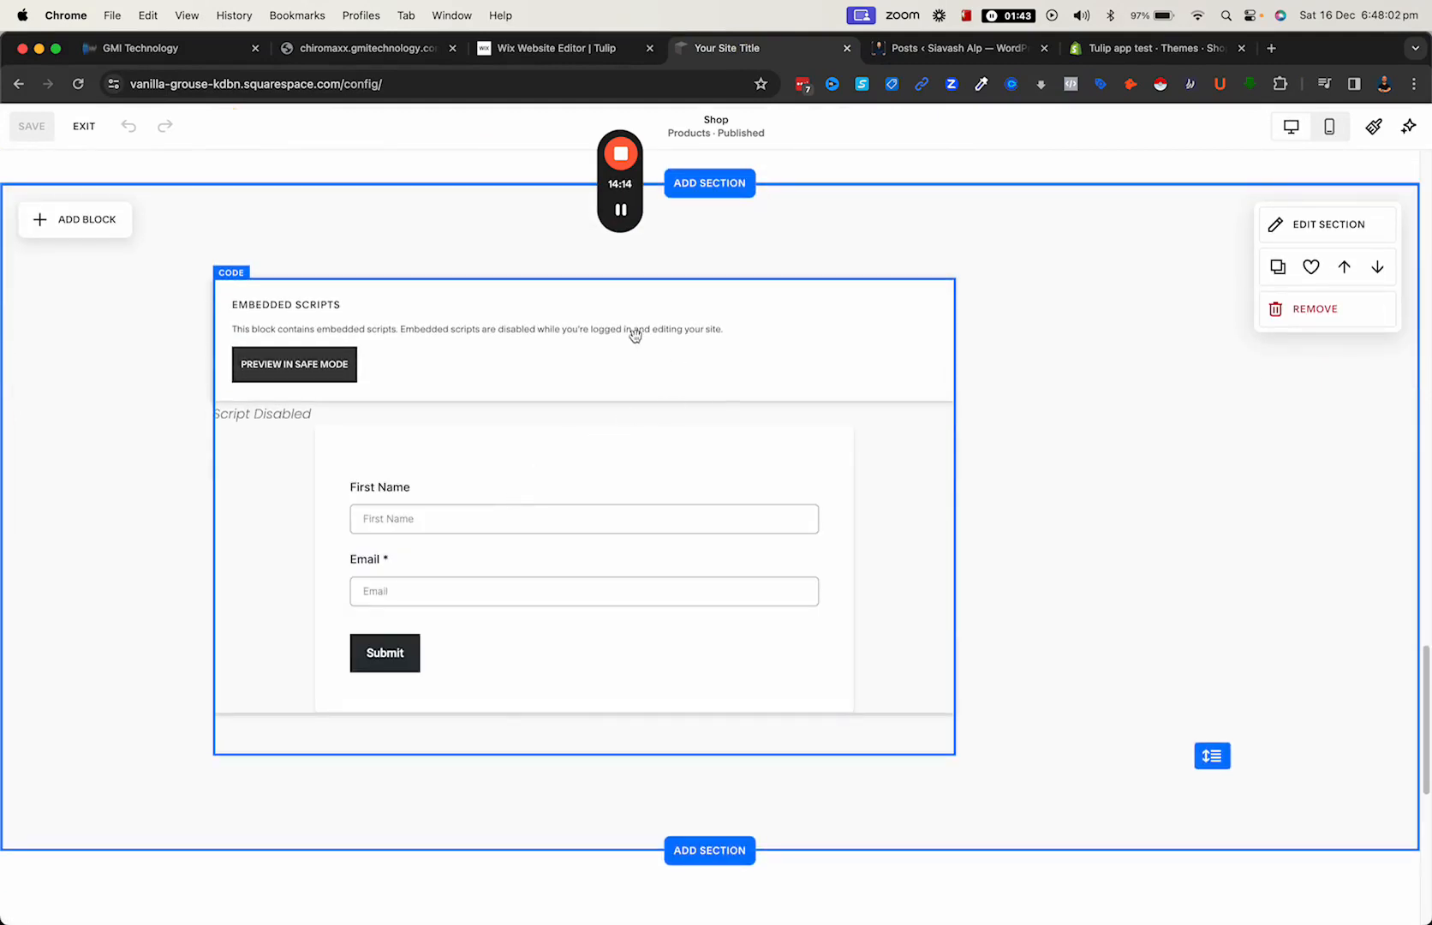
left_click(914, 299)
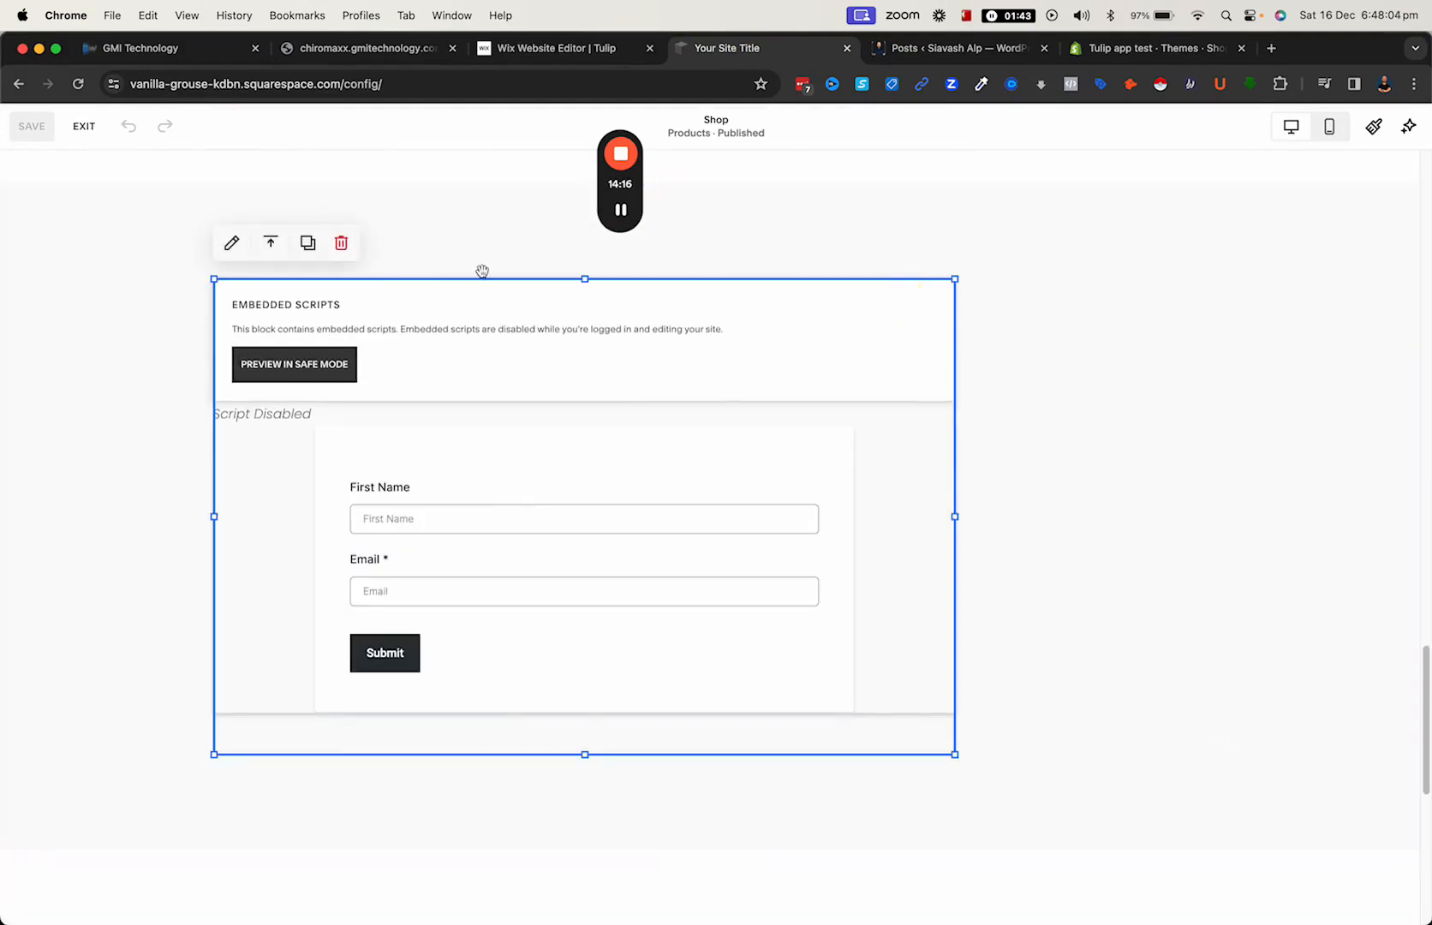
left_click(342, 245)
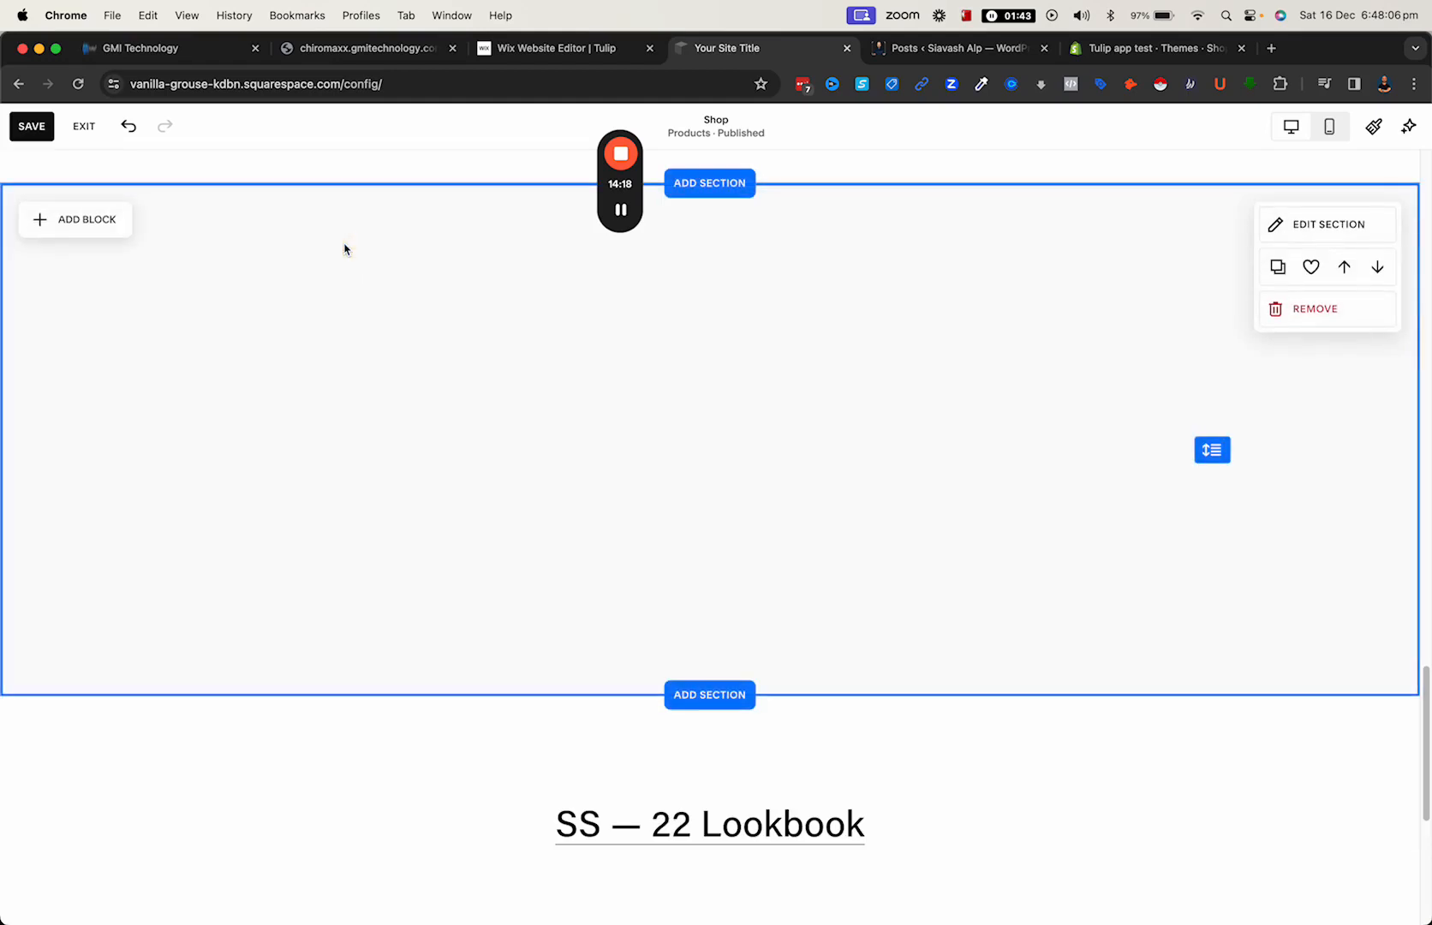
- Add a Code block to the empty section and replace its default HTML with the copied calendar embed code
left_click(72, 223)
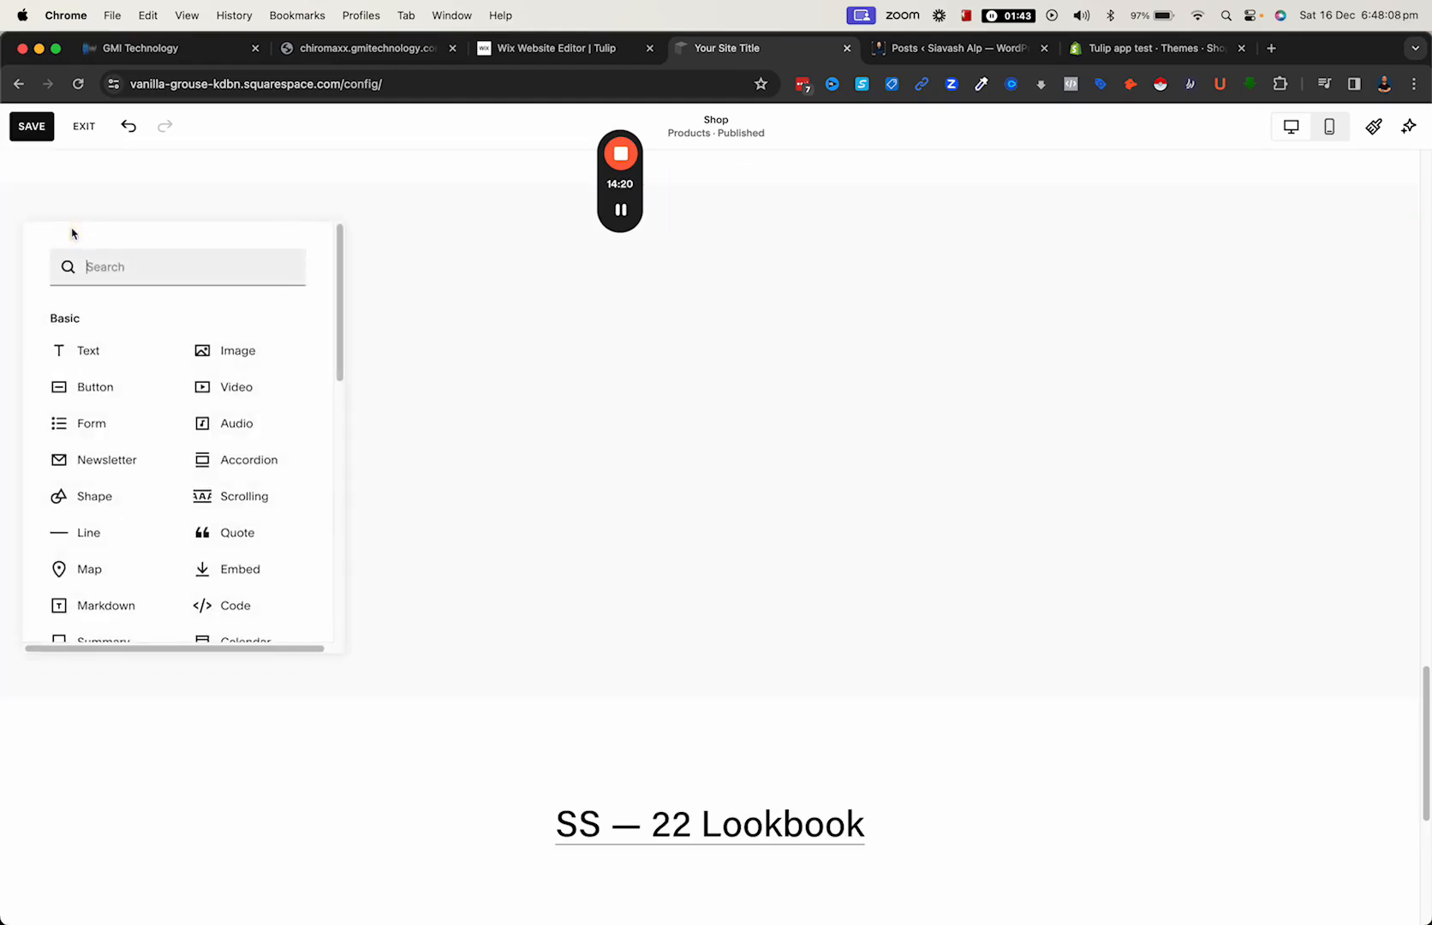
left_click(243, 619)
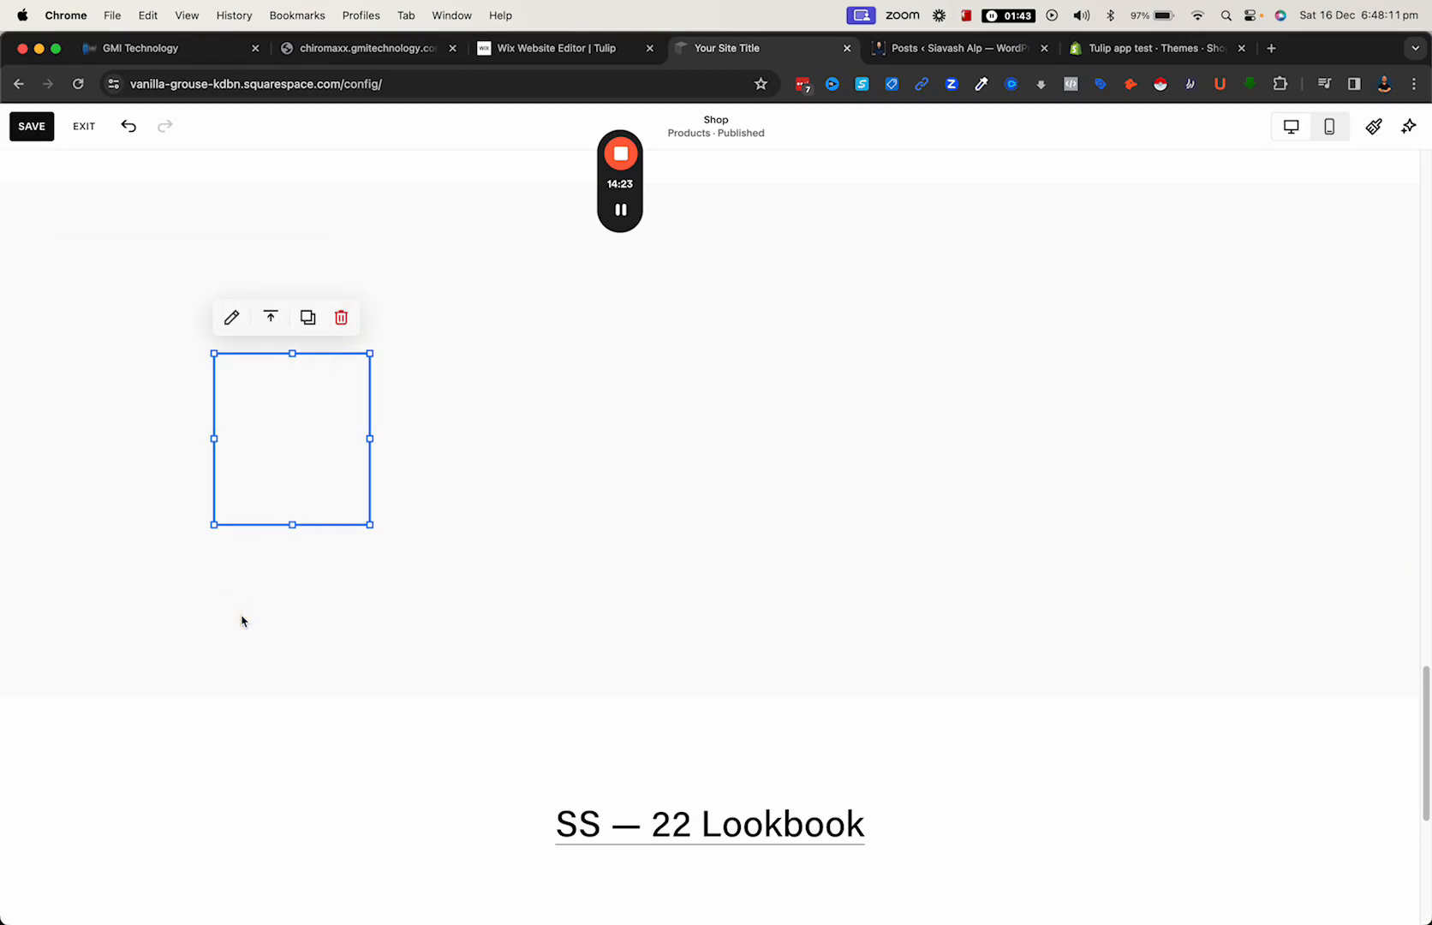
double_click(284, 366)
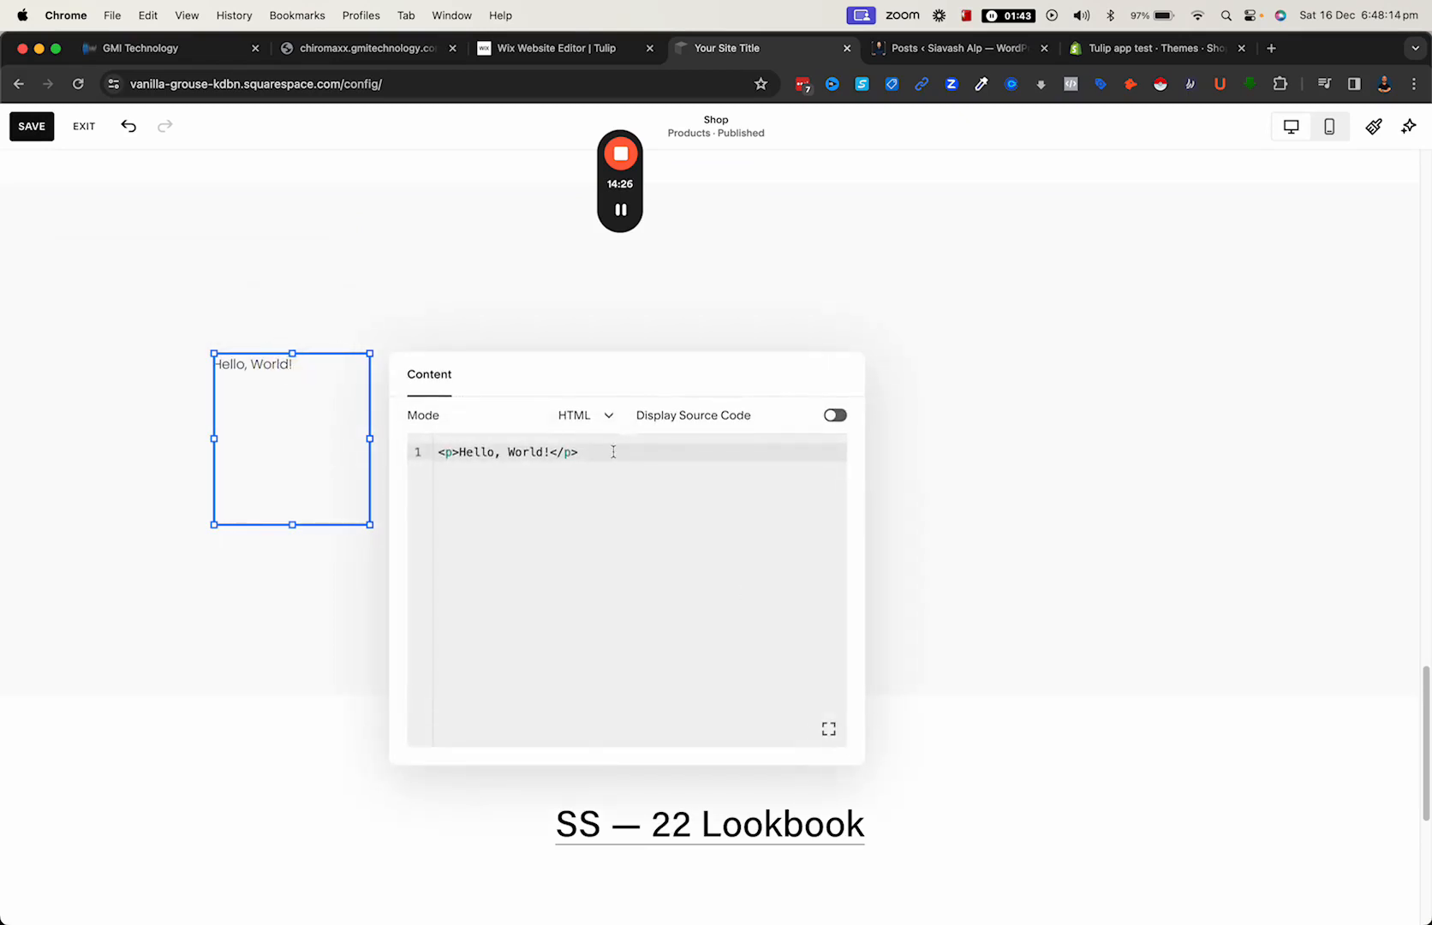
key("super+a")
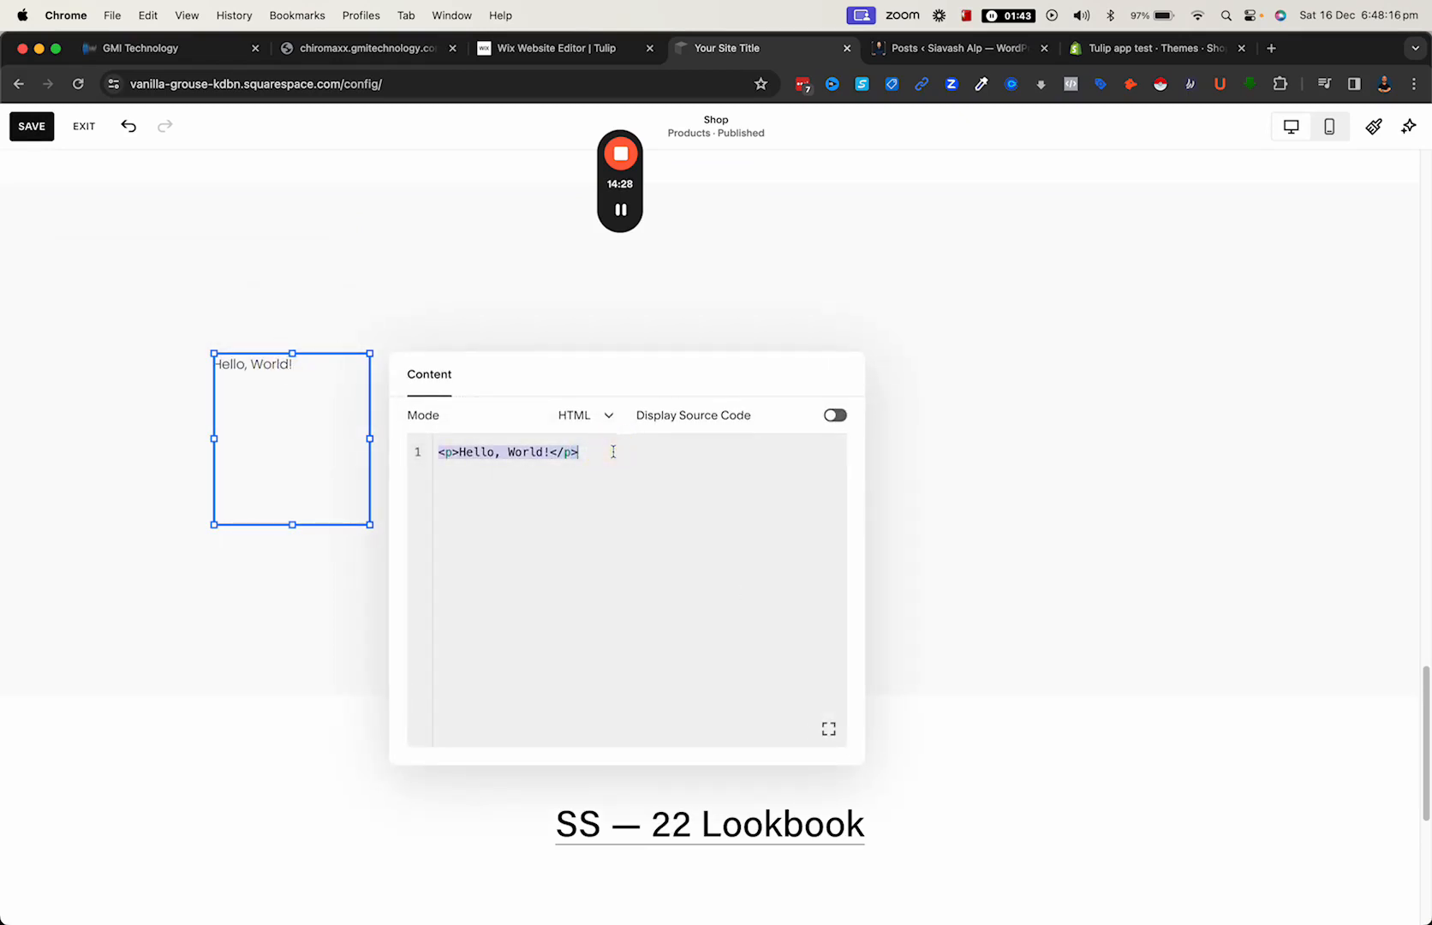
key("BackSpace")
key("super+v")
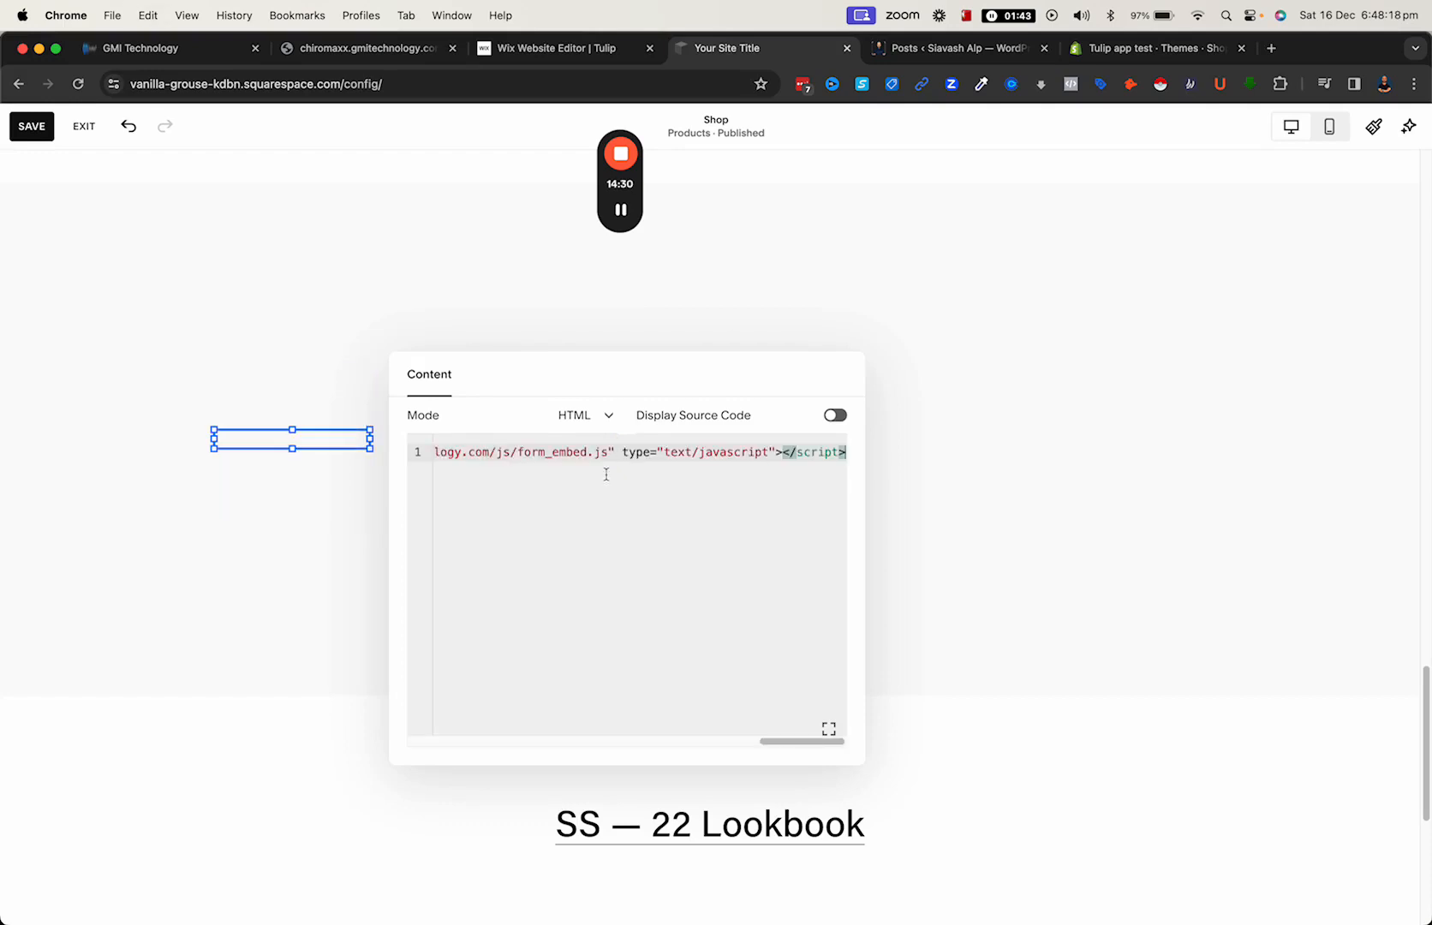
- Widen the calendar's code block to about half the page and extend its height downward
left_click_drag(371, 487, 914, 487)
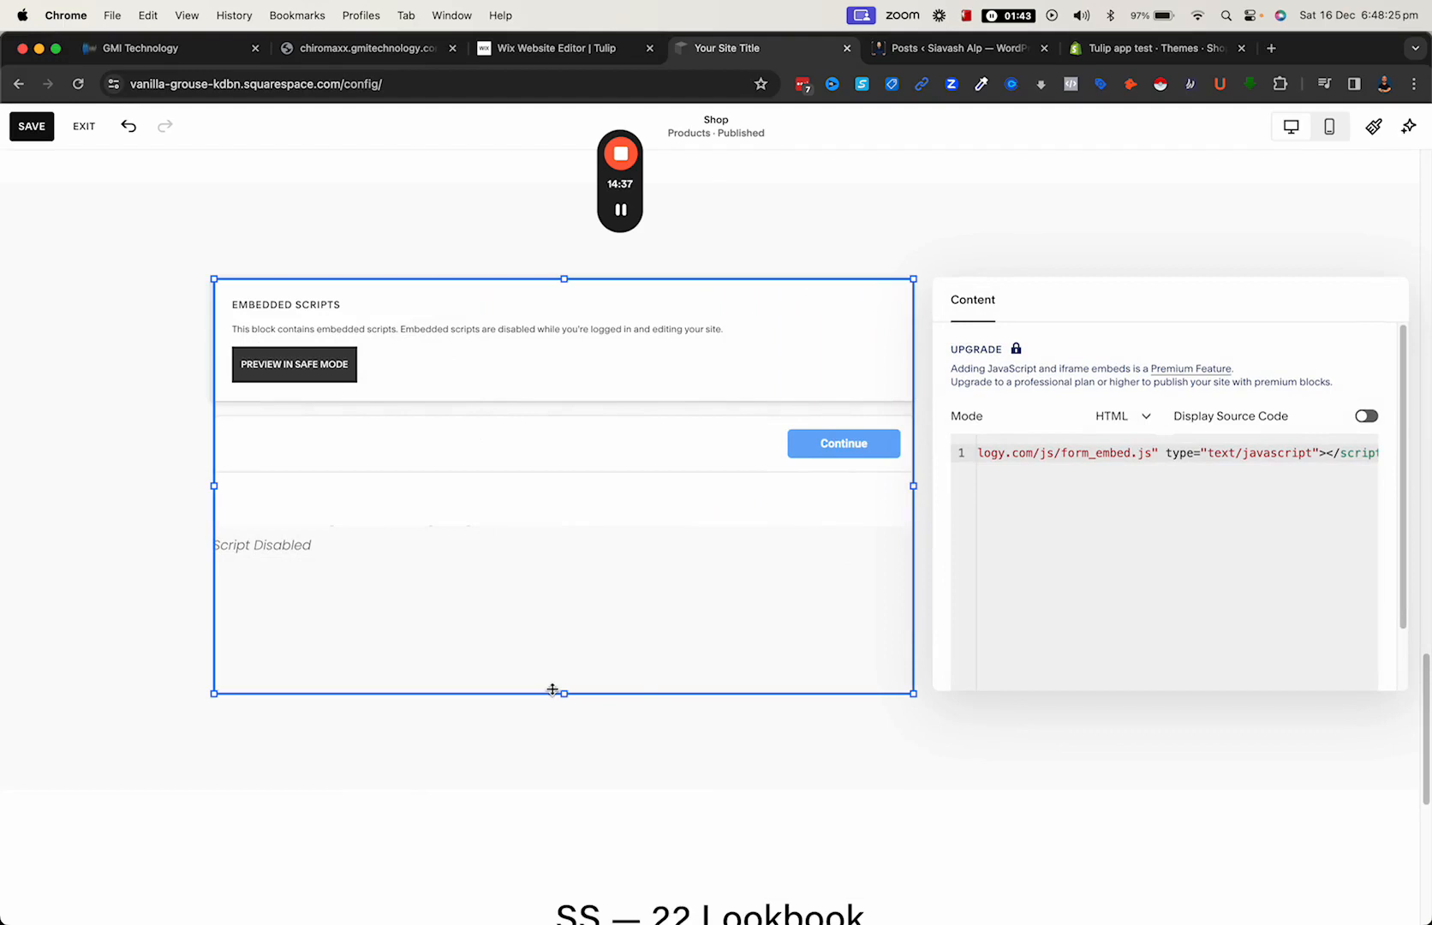
left_click_drag(553, 690, 576, 914)
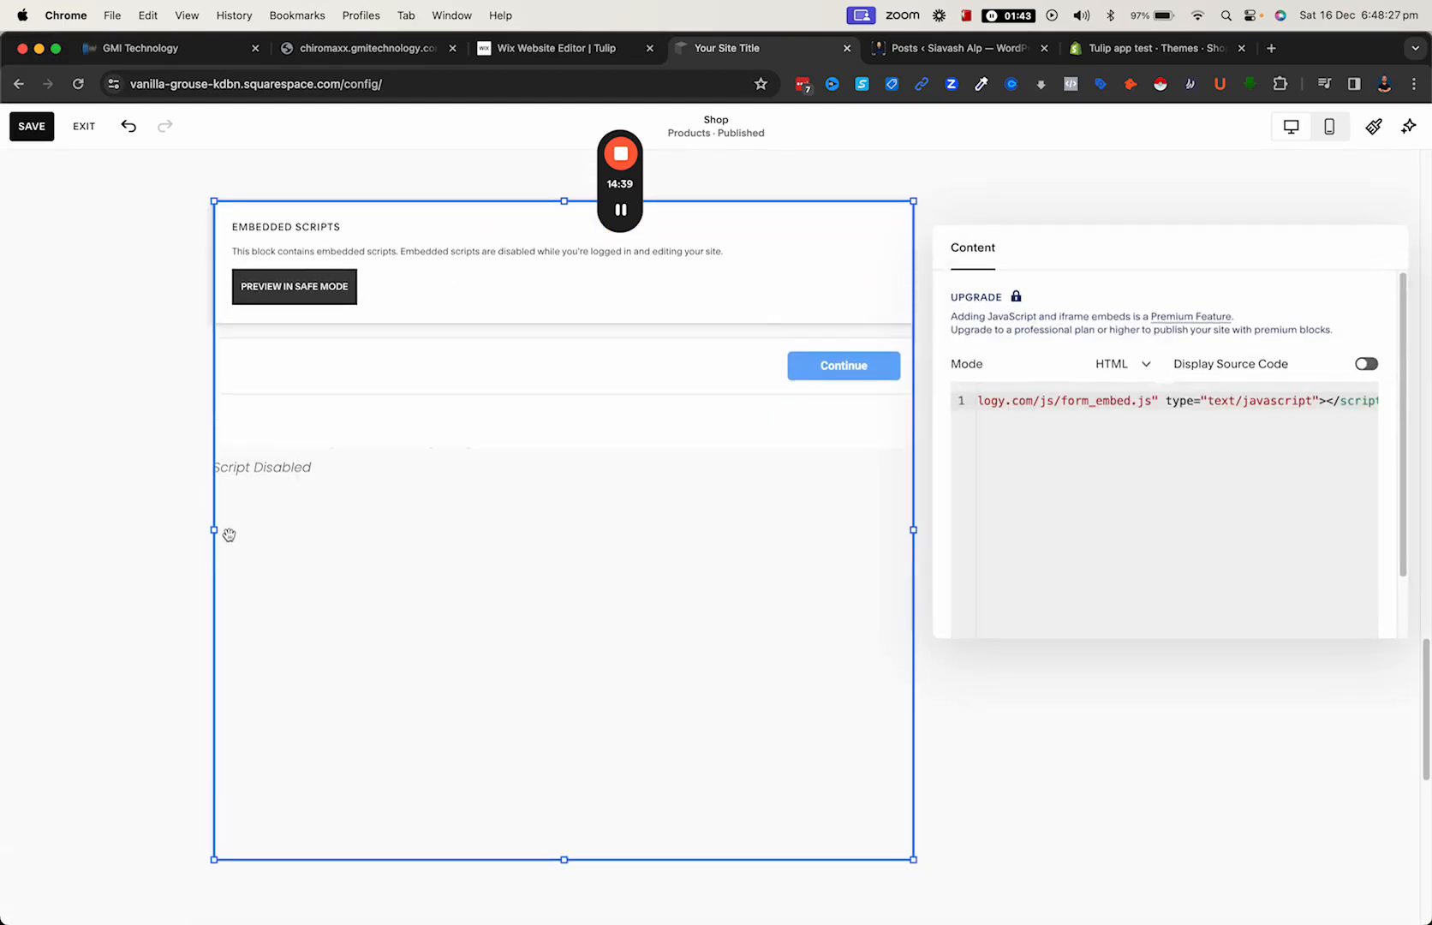
- Adjust the width of the calendar's code block and preview its embedded scripts in safe mode
left_click_drag(213, 530, 59, 479)
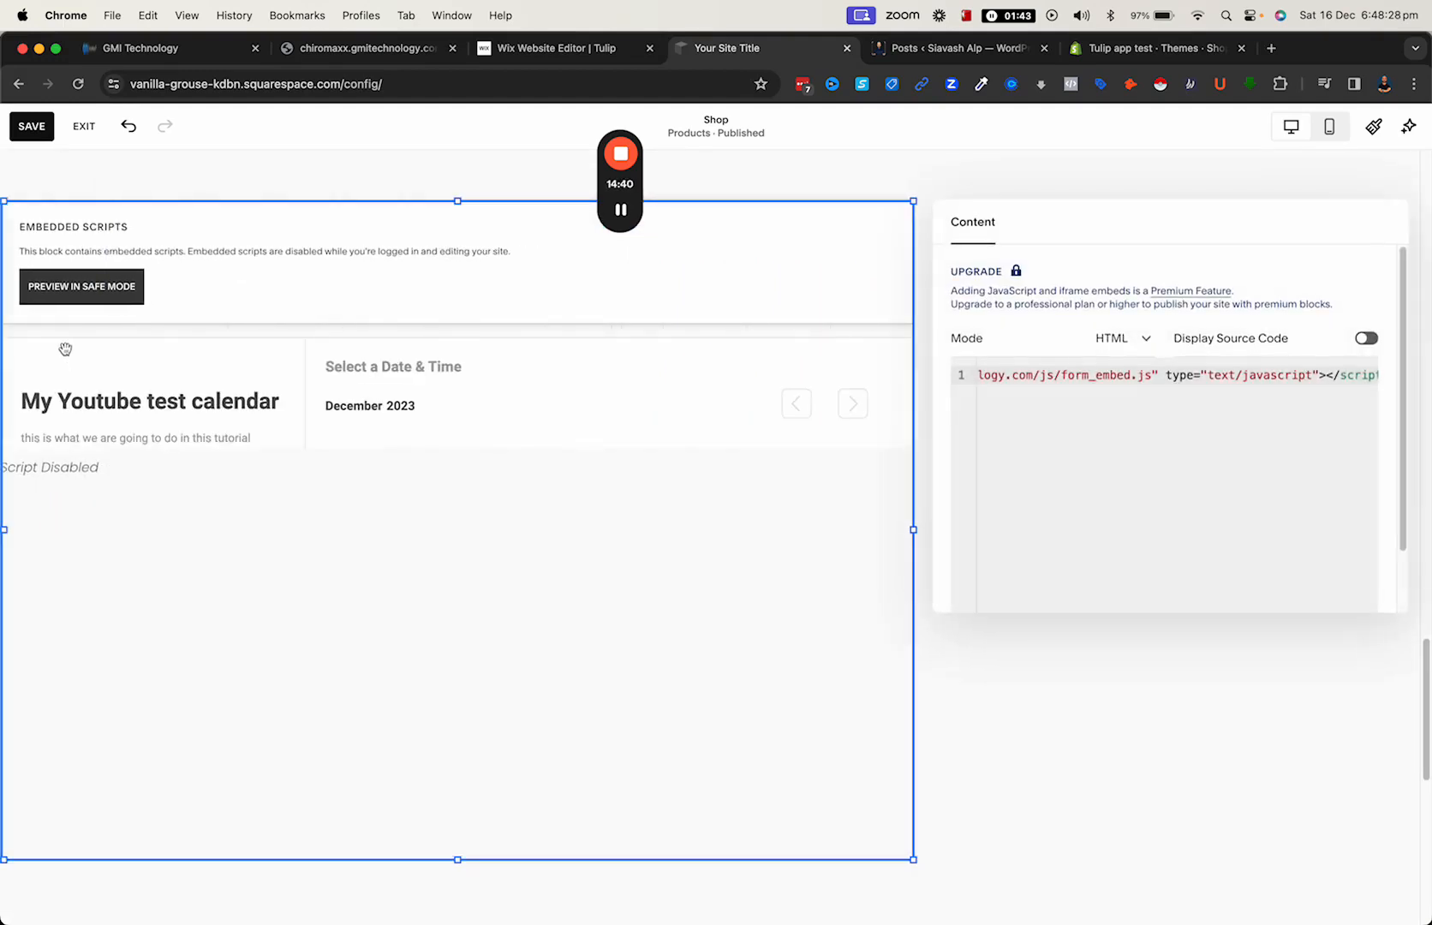
left_click(104, 291)
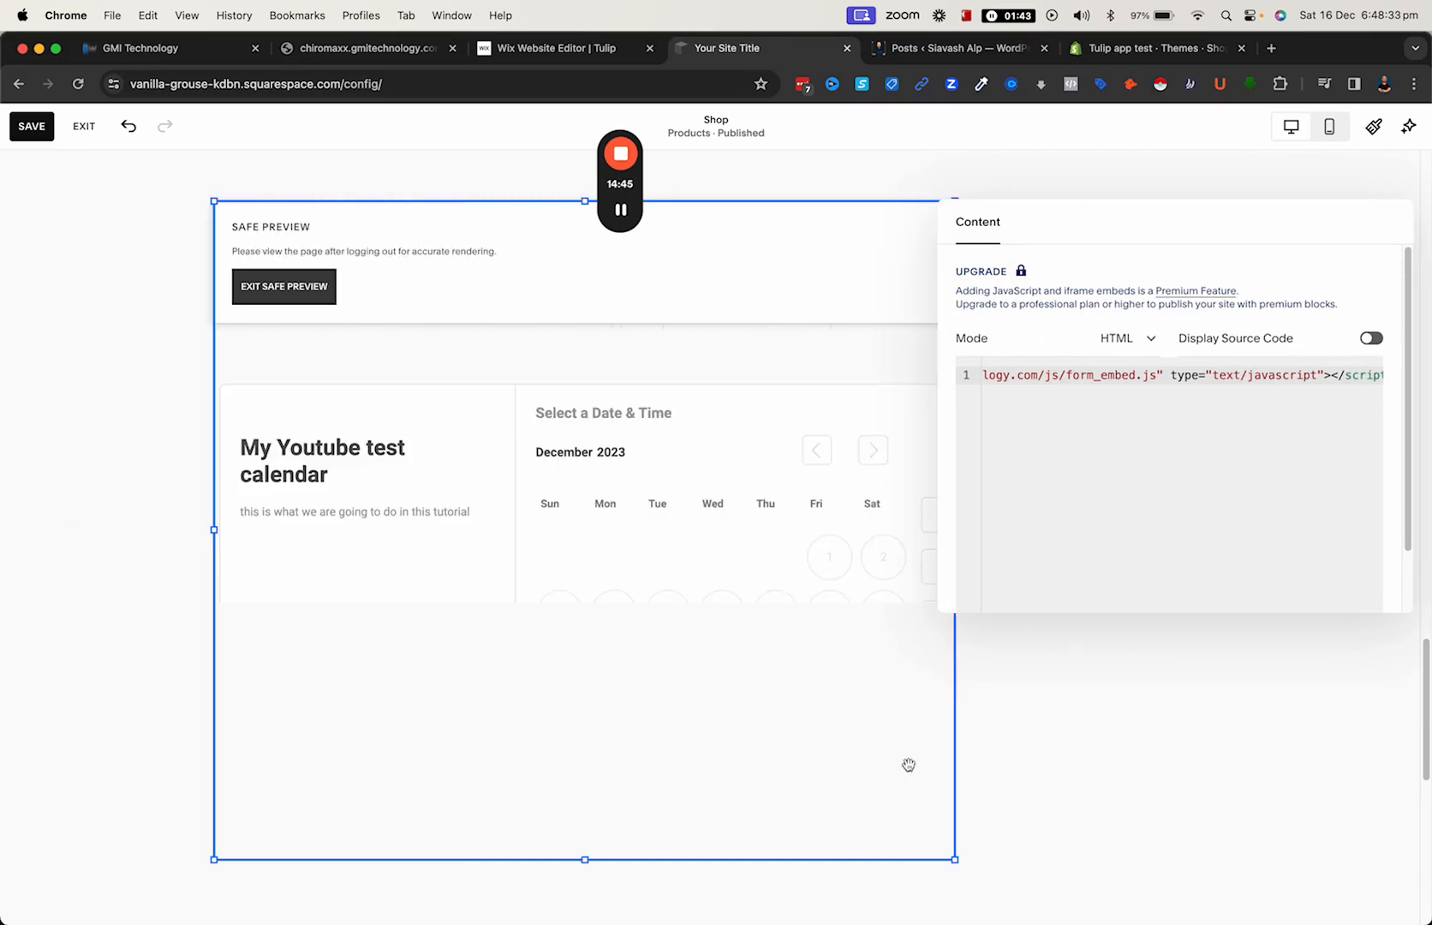
scroll(567, 583, "down", 1)
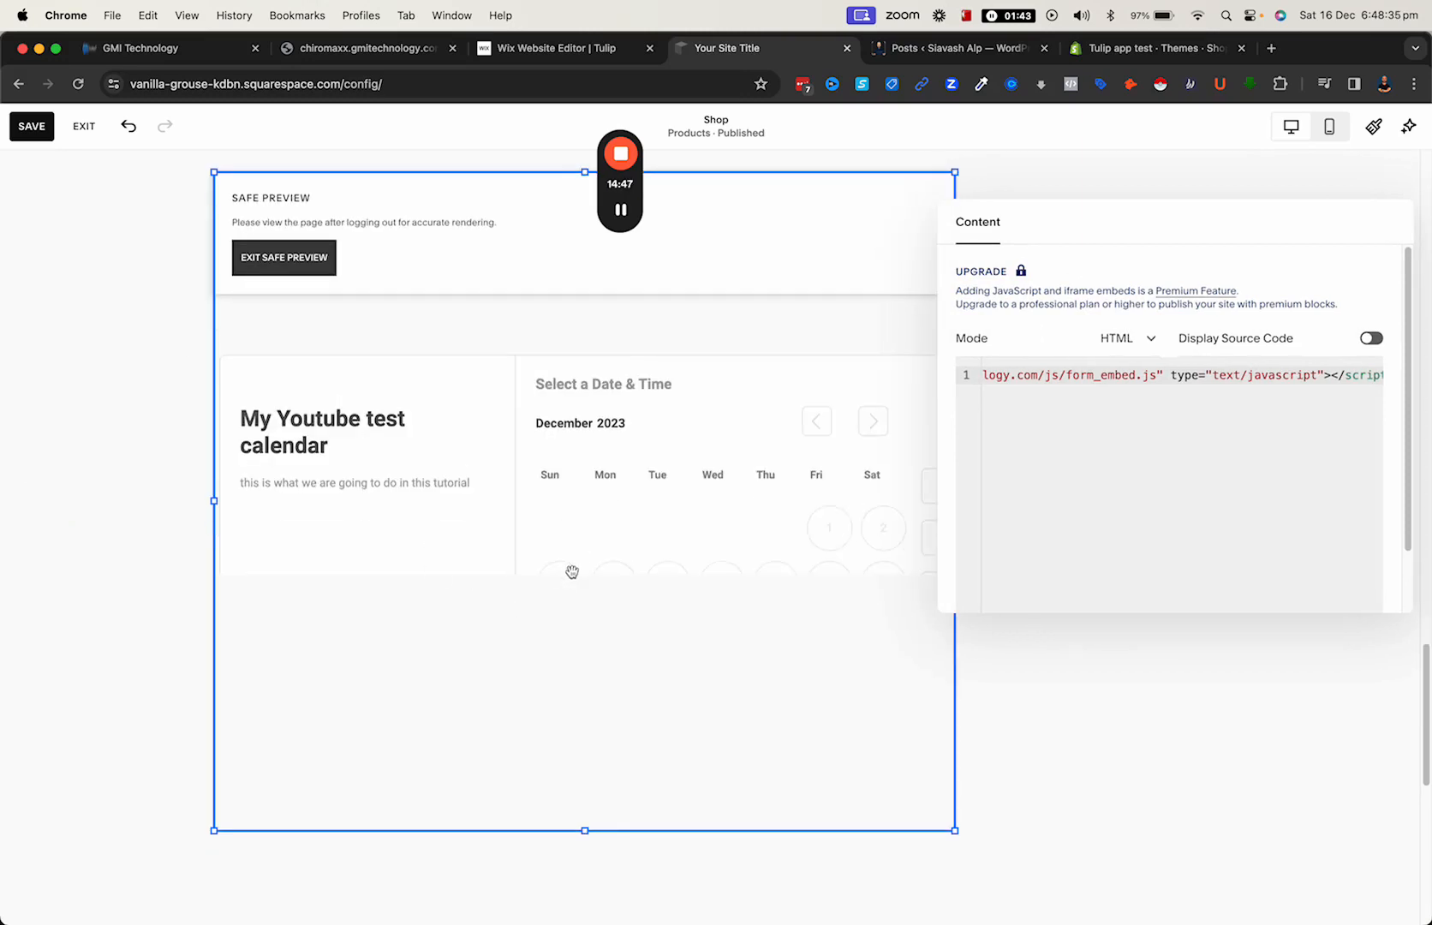
left_click(1024, 665)
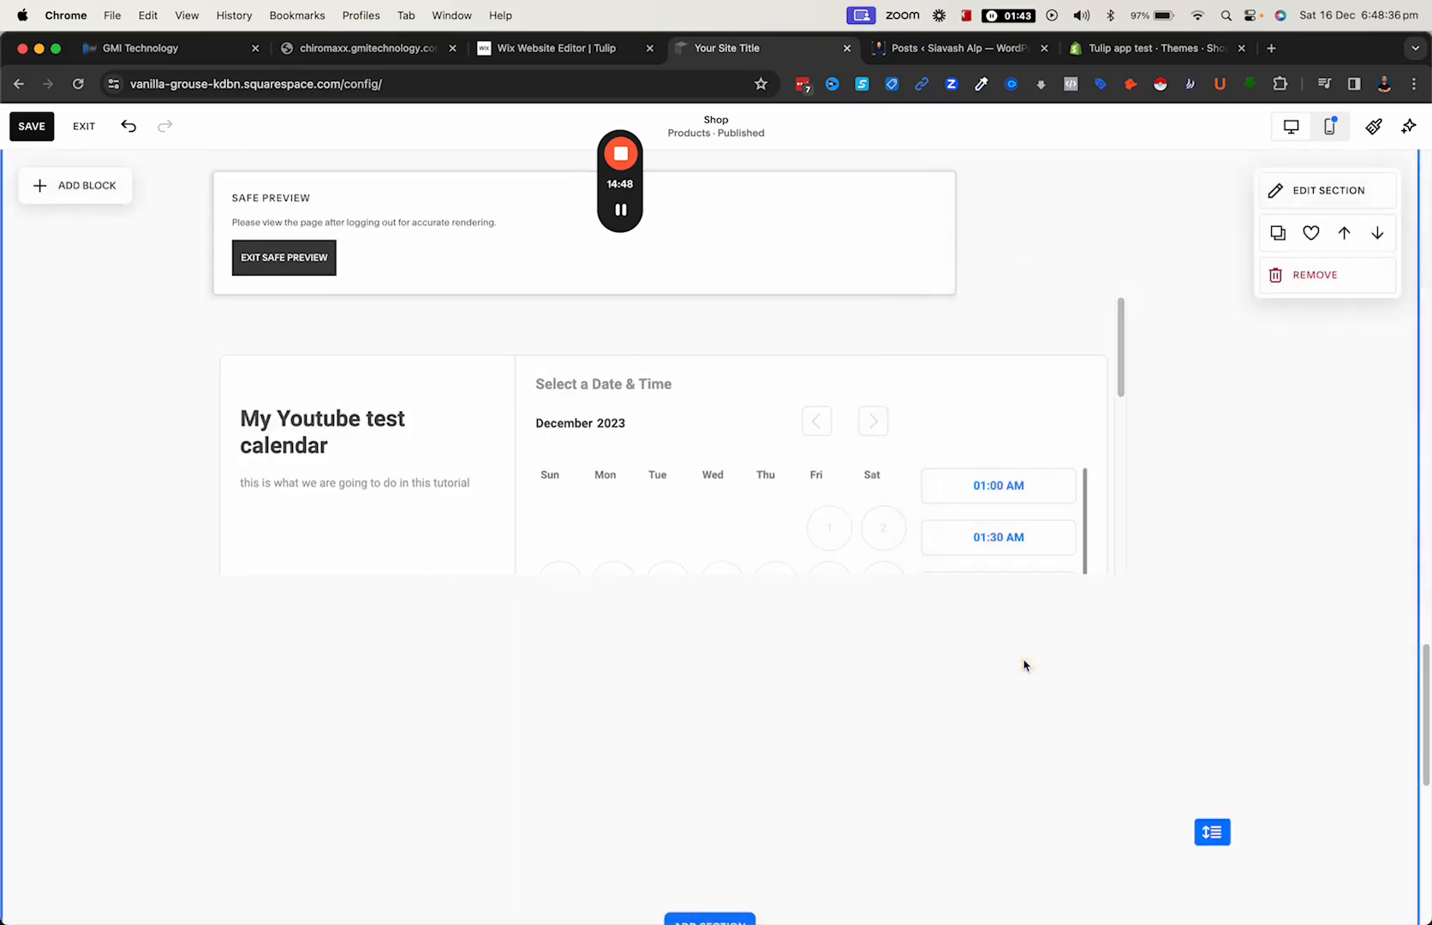
- Save the Shop page and leave editing mode to check the embedded calendar on the page
left_click(42, 122)
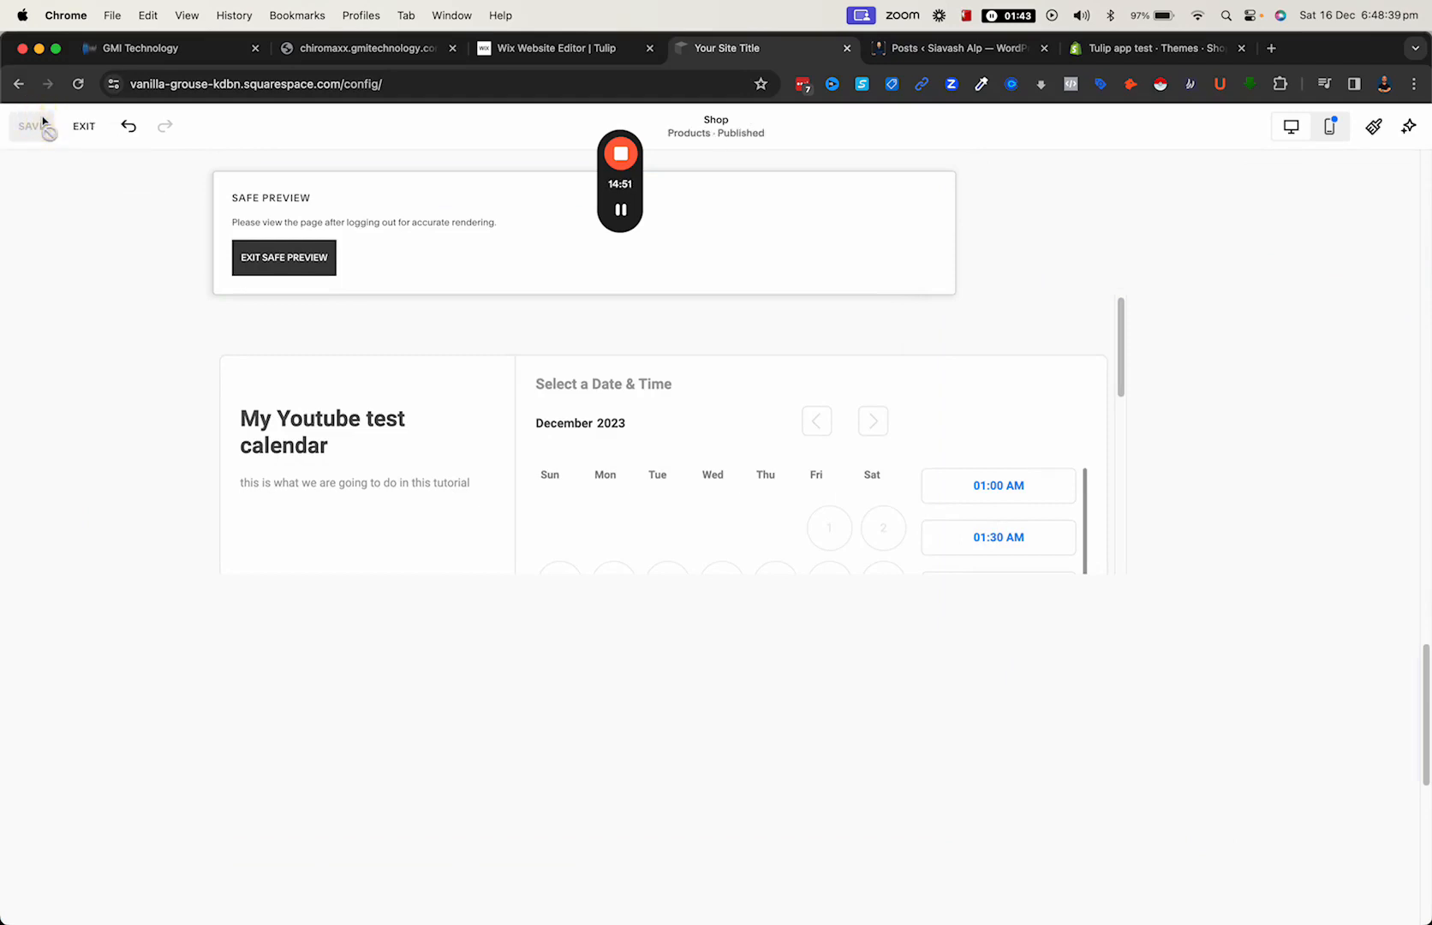
left_click(88, 128)
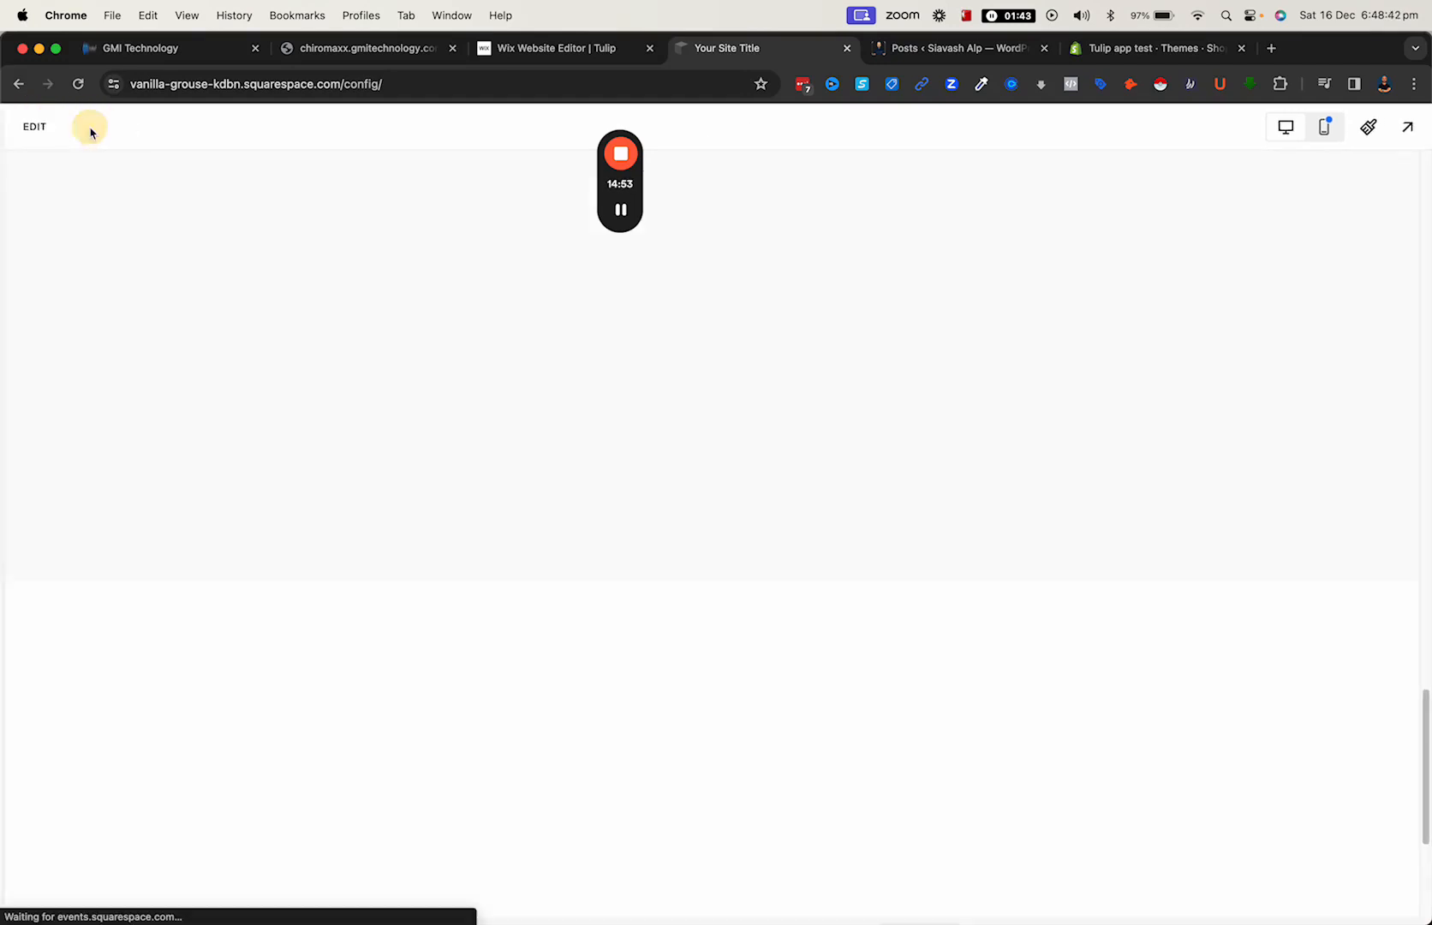
scroll(801, 429, "down", 15)
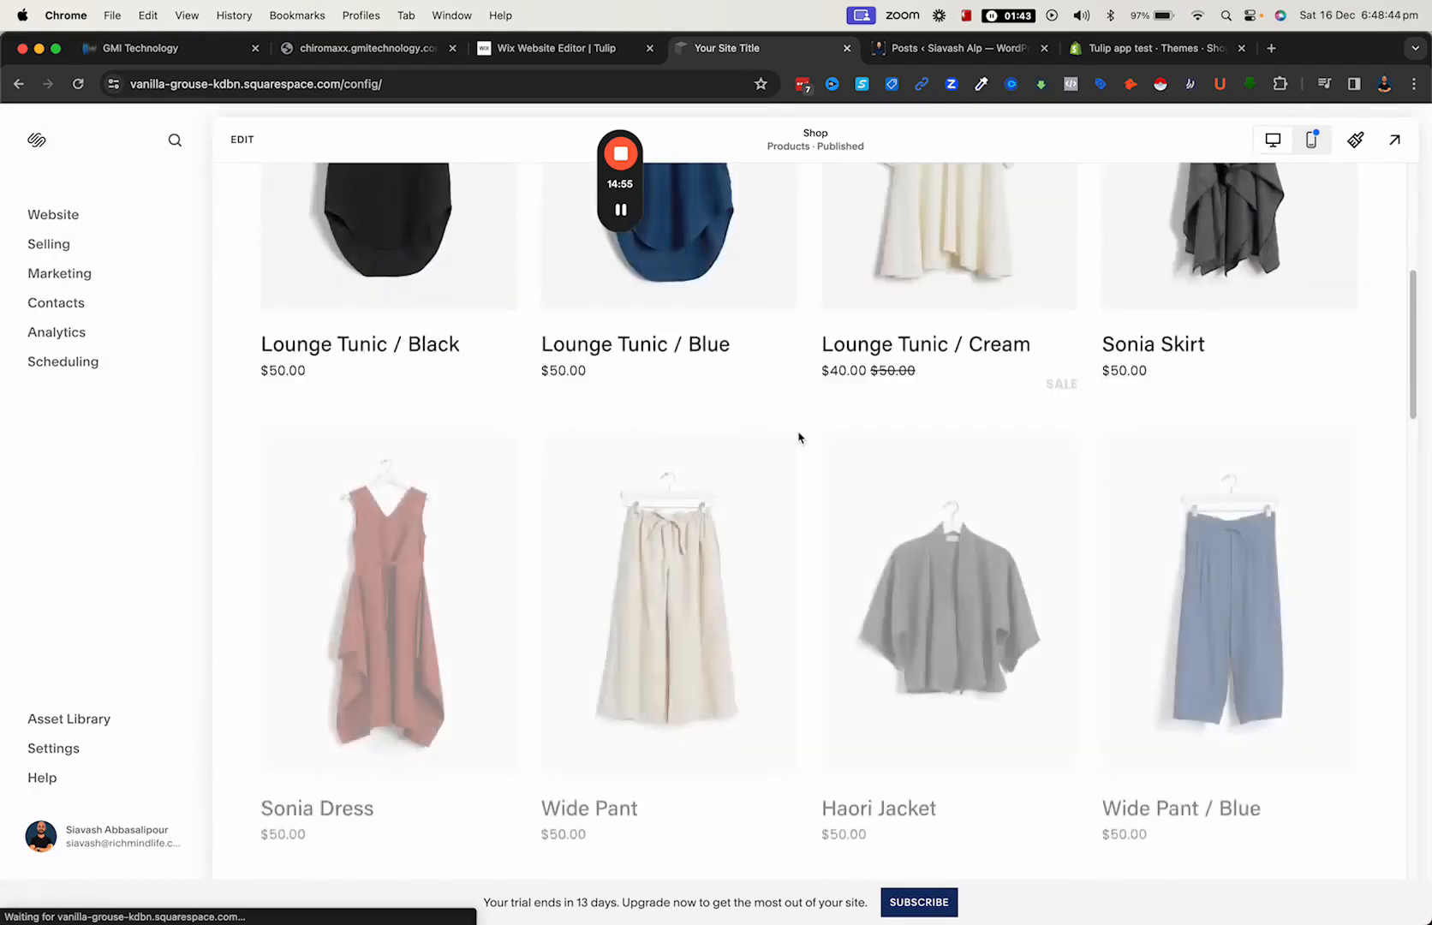
scroll(763, 467, "down", 10)
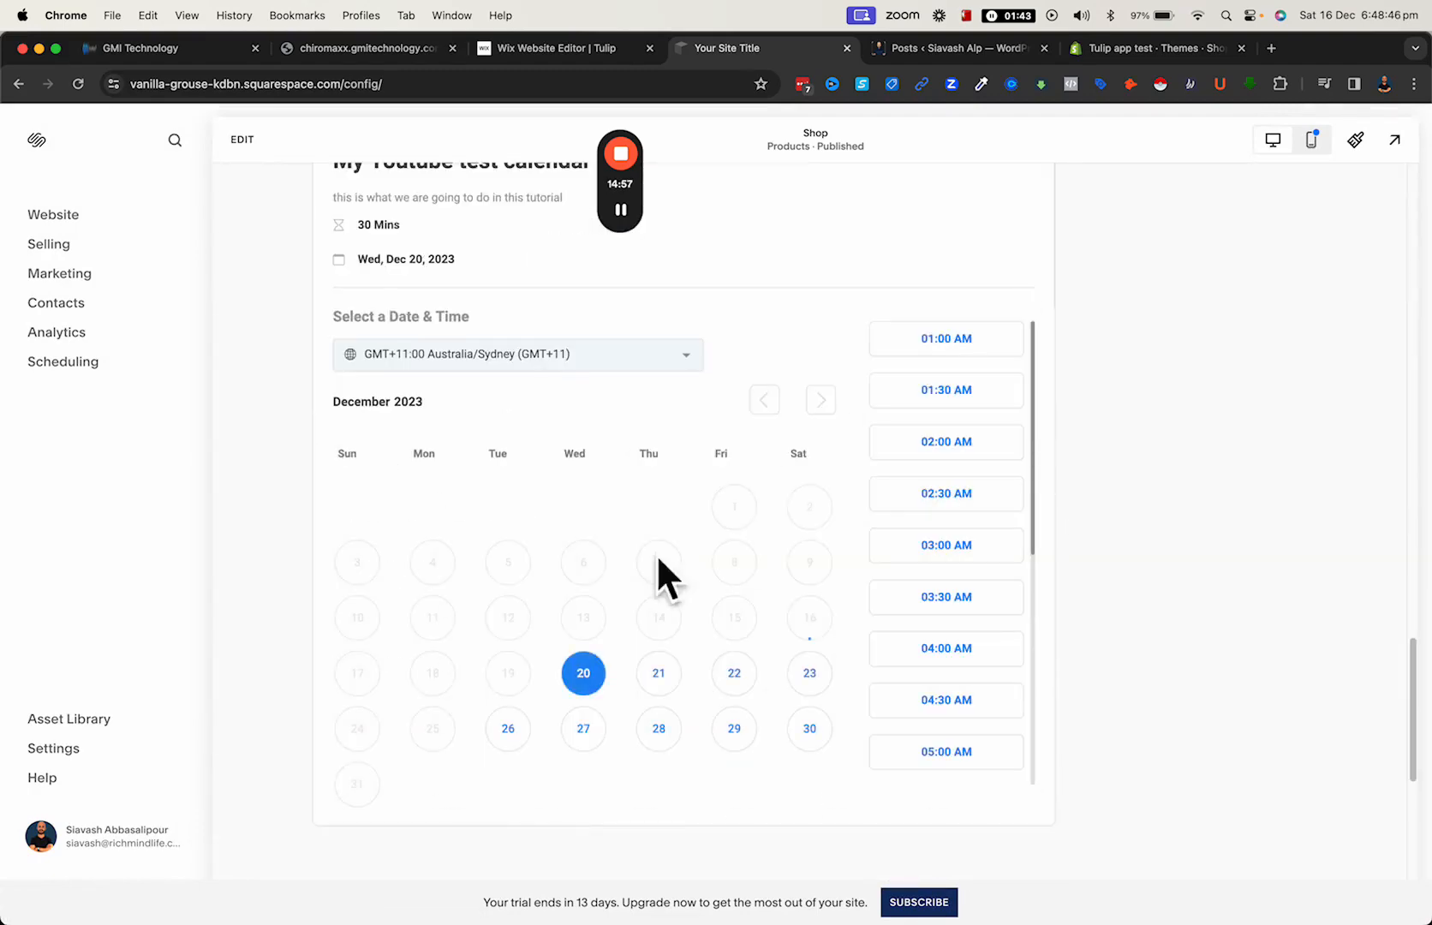
scroll(711, 540, "down", 2)
scroll(764, 510, "up", 10)
scroll(771, 518, "down", 8)
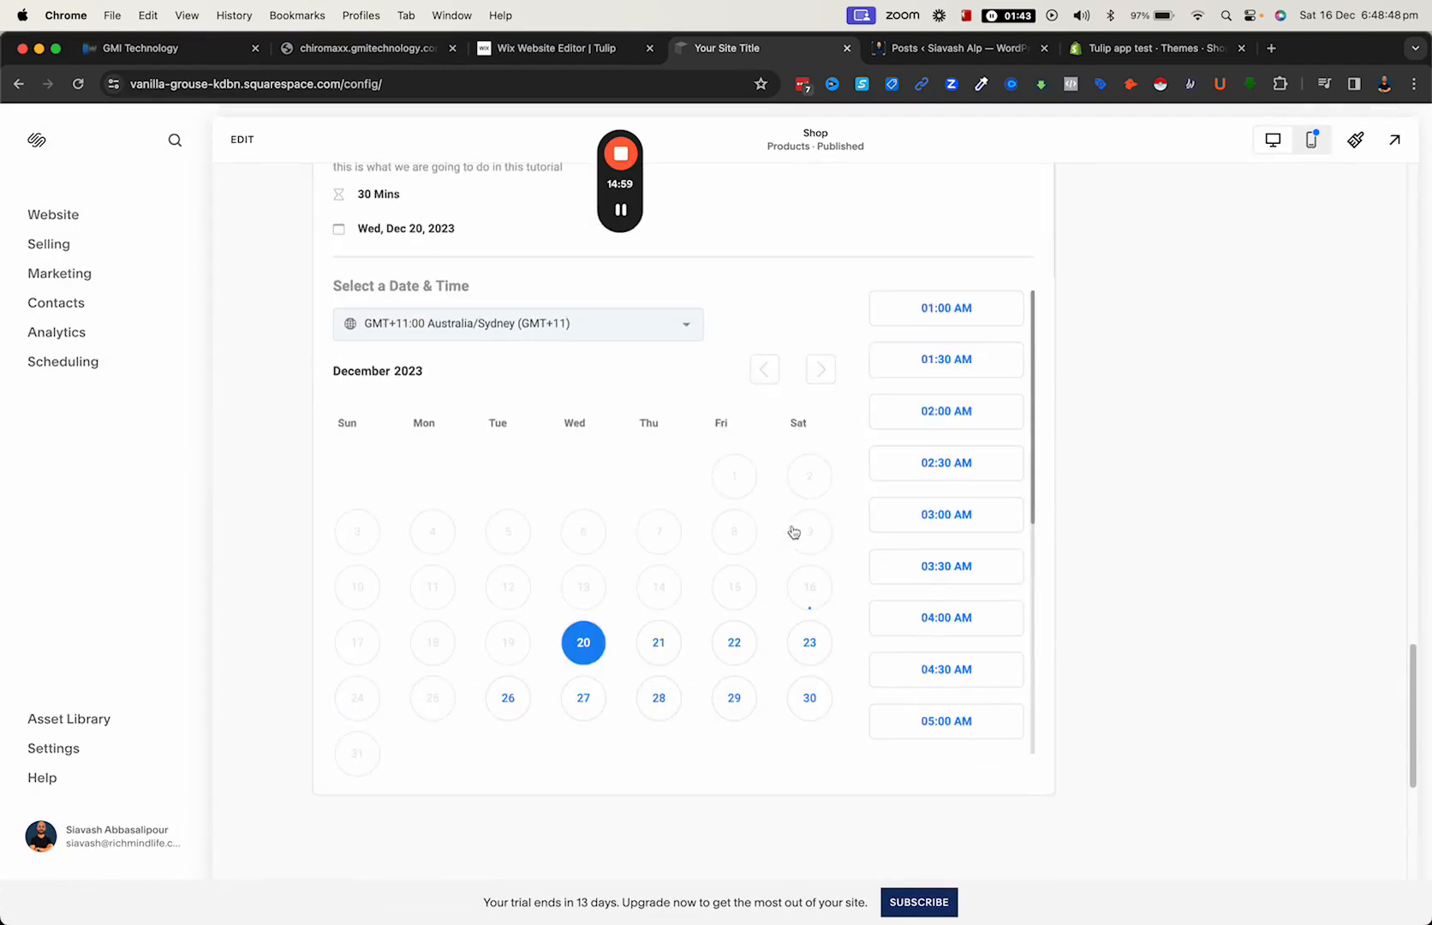
- Switch to WordPress, open the "Top 10 MLM Companies With the Best Compensation Plans" post and paste the calendar embed code after its last paragraph
left_click(919, 57)
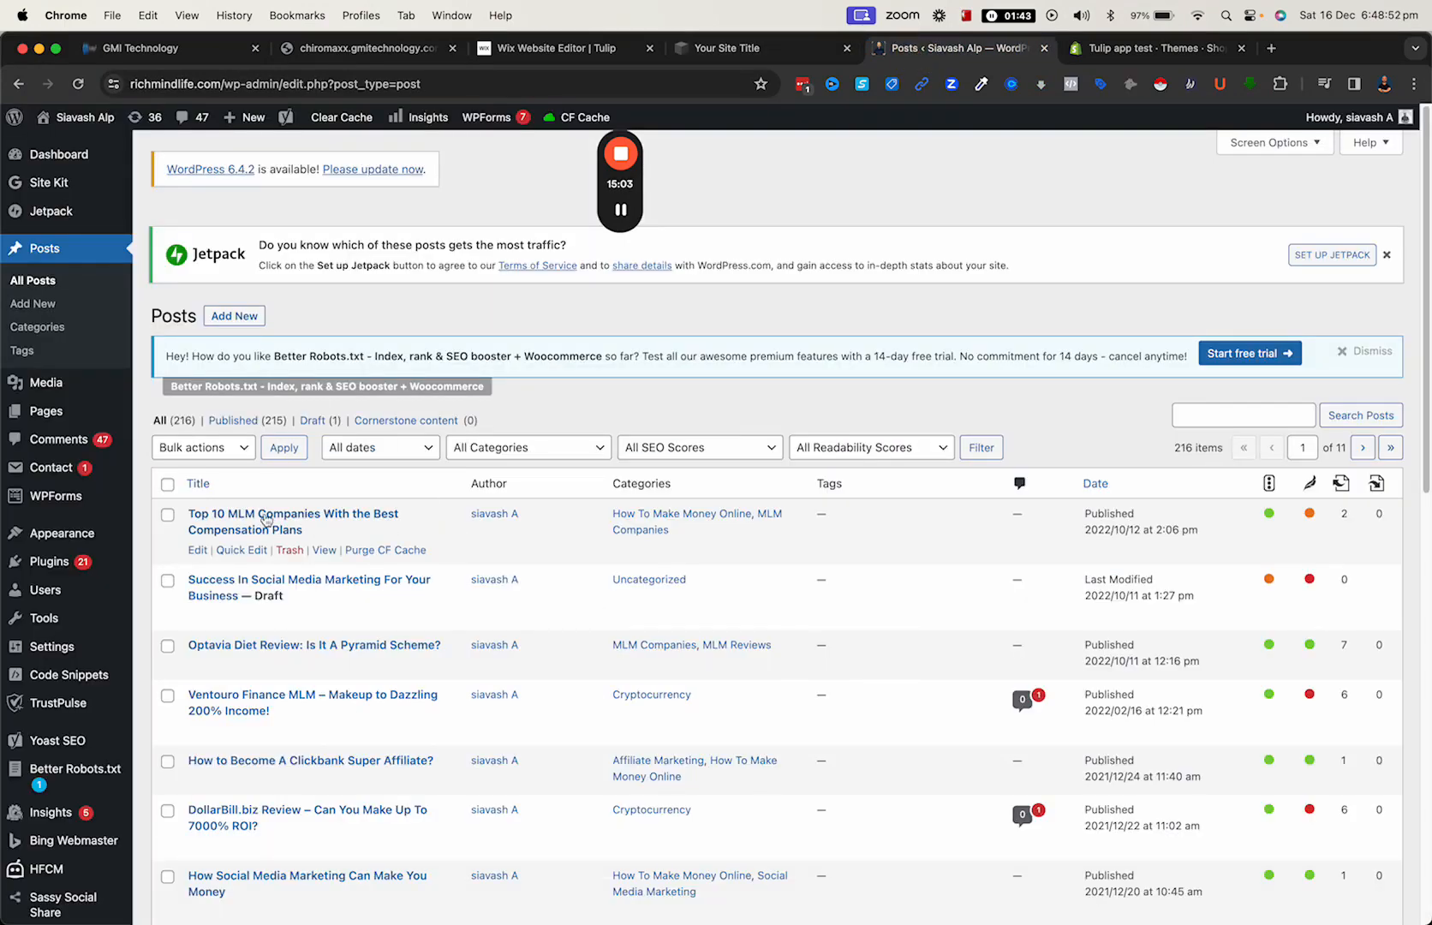
left_click(198, 550)
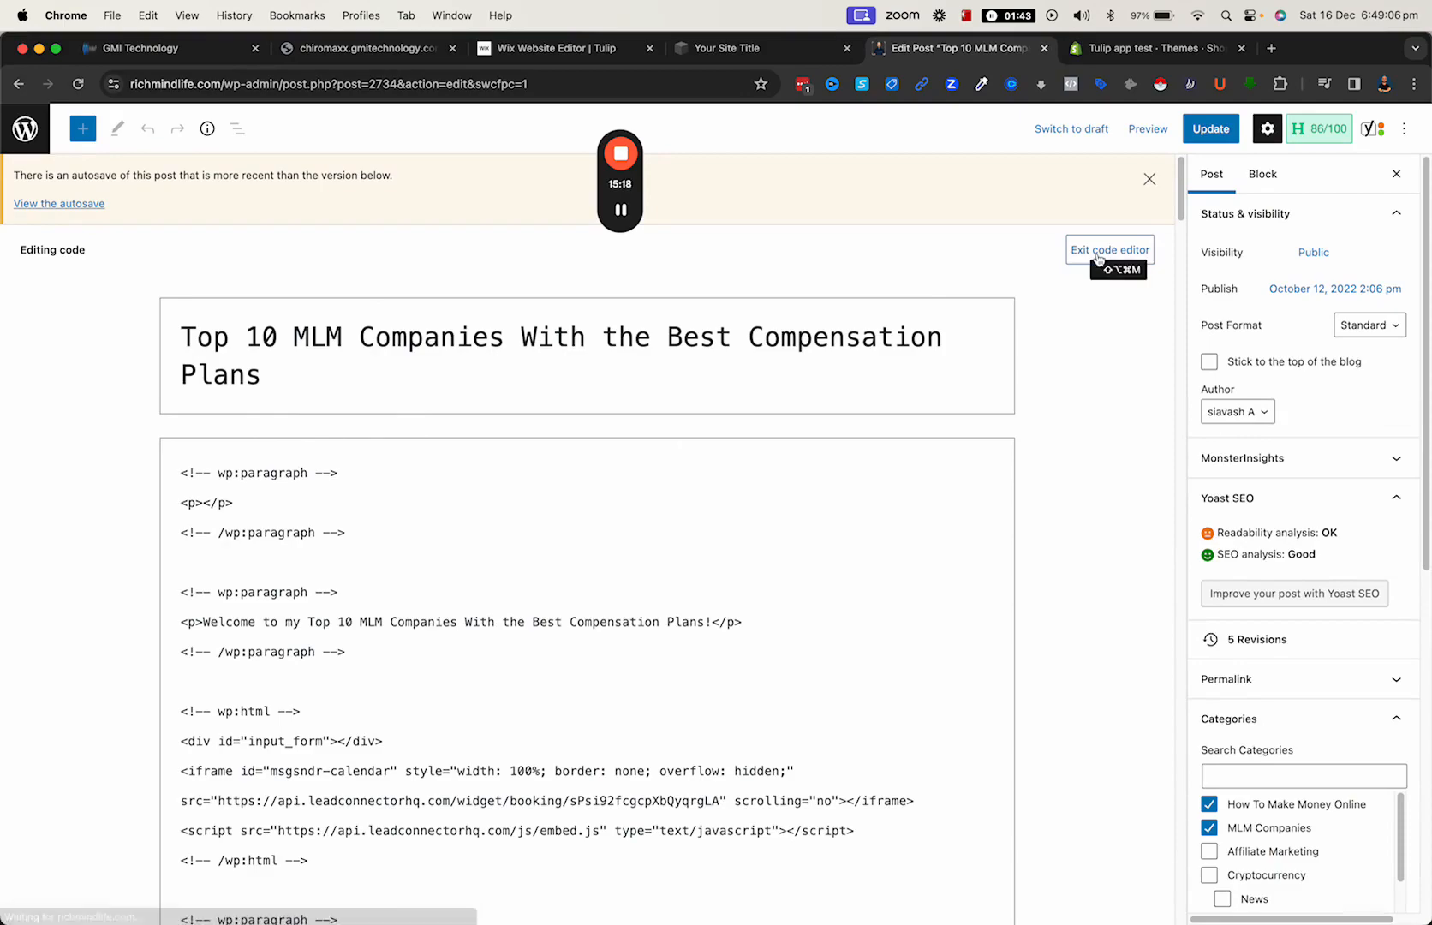
scroll(456, 618, "down", 15)
scroll(457, 617, "down", 20)
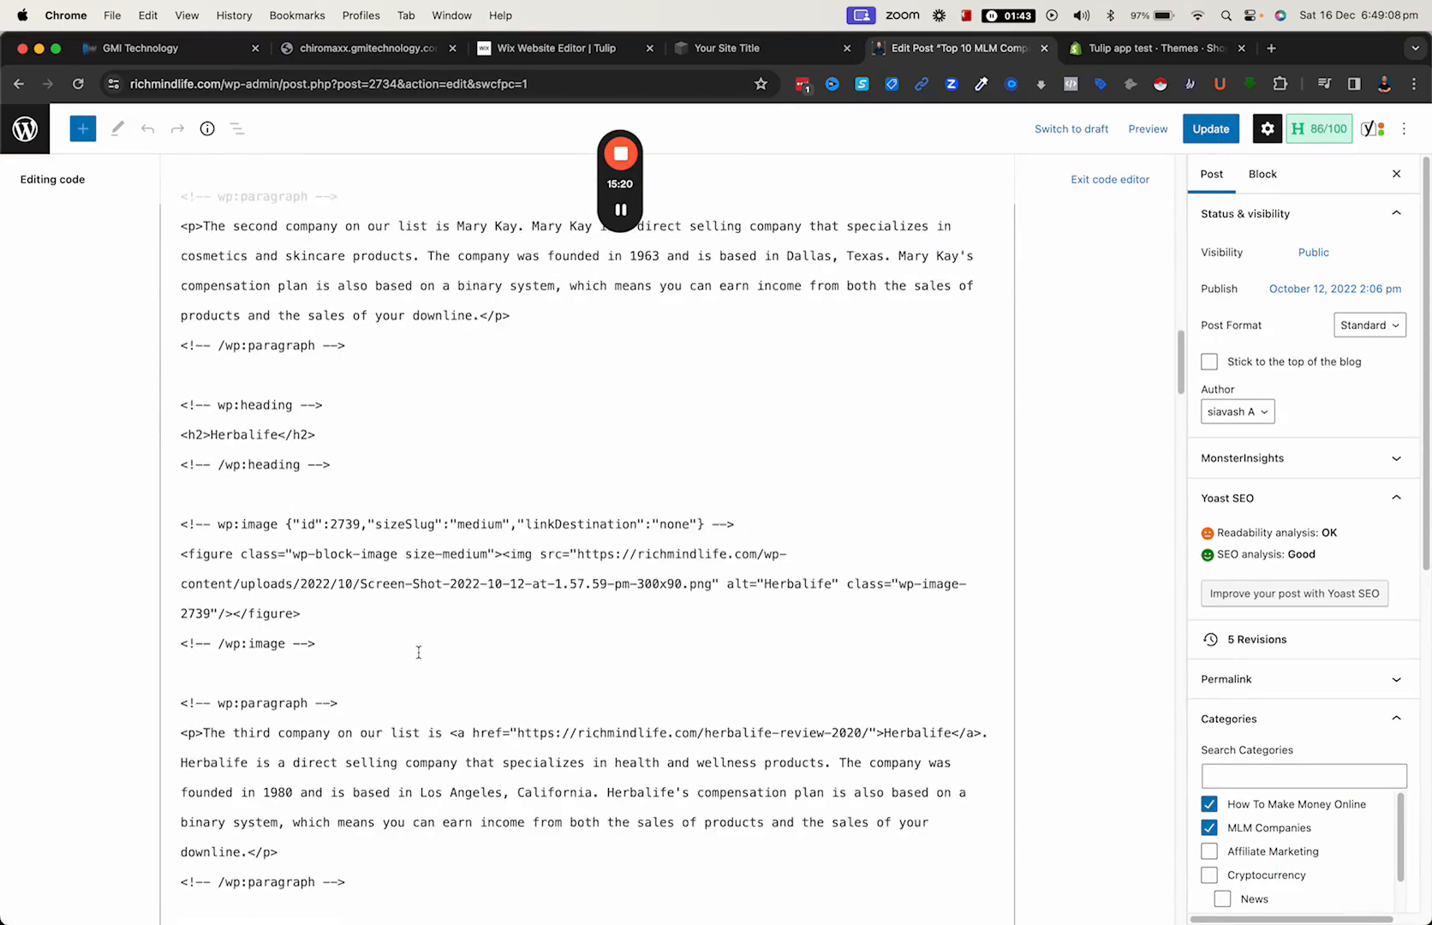
scroll(362, 699, "down", 20)
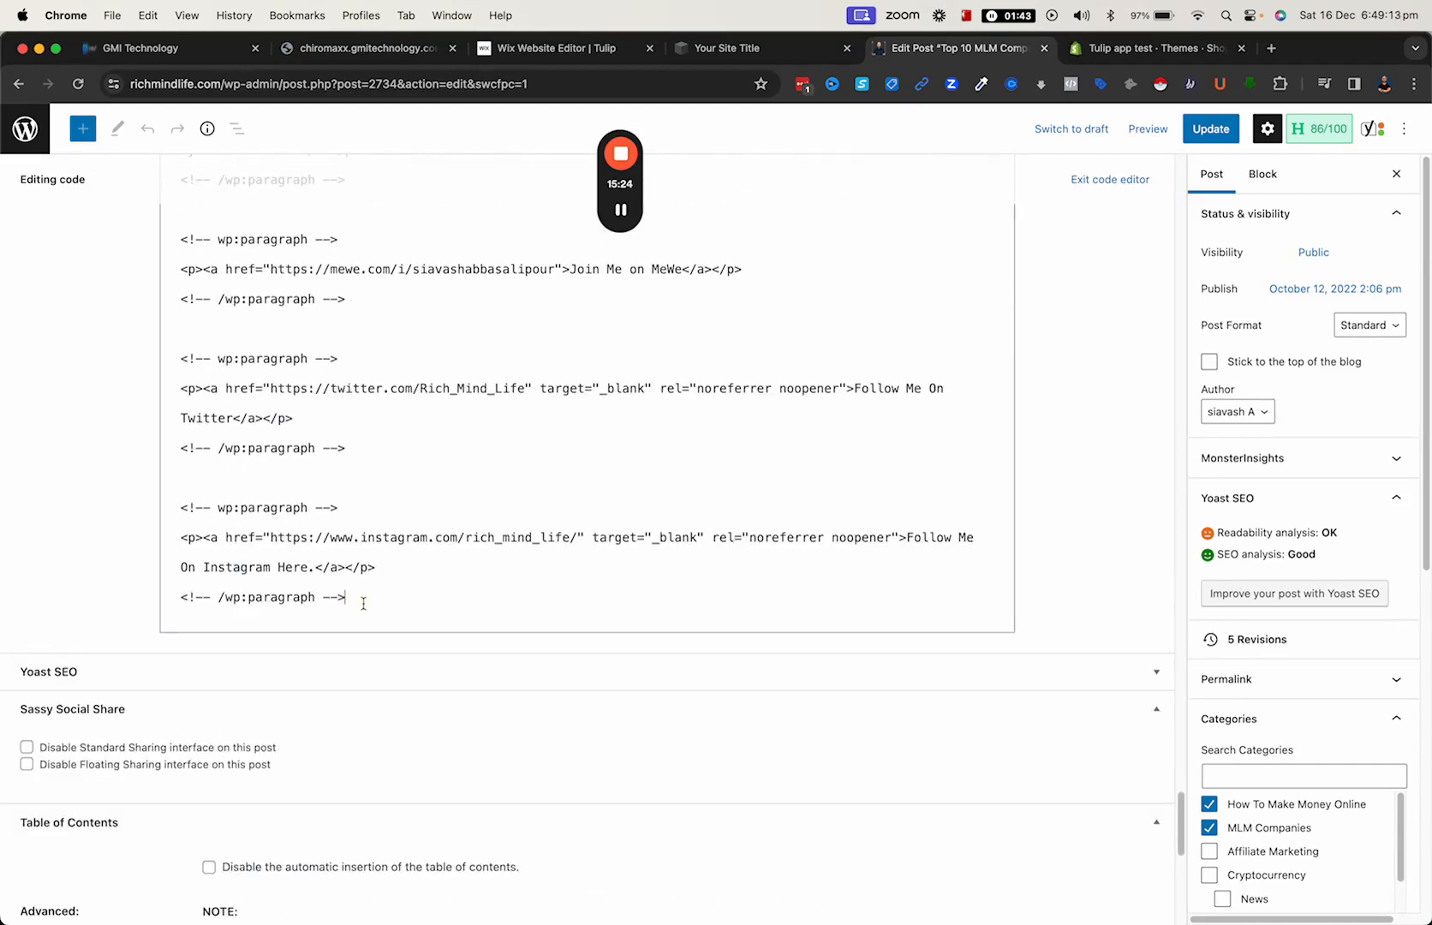
left_click(363, 604)
key("Return")
key("Return")
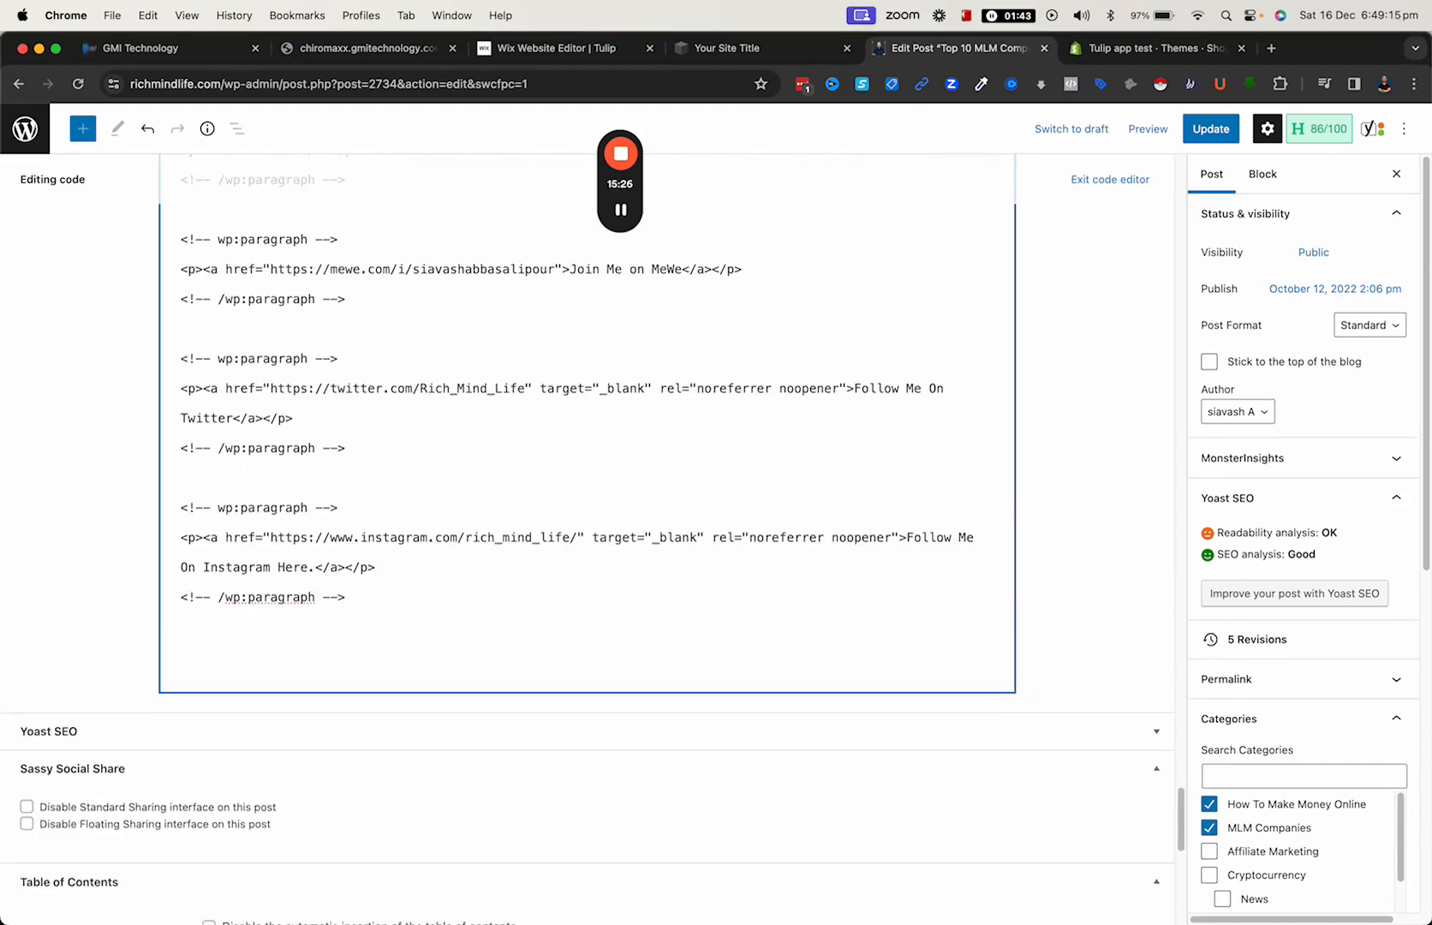
right_click(206, 657)
left_click(233, 674)
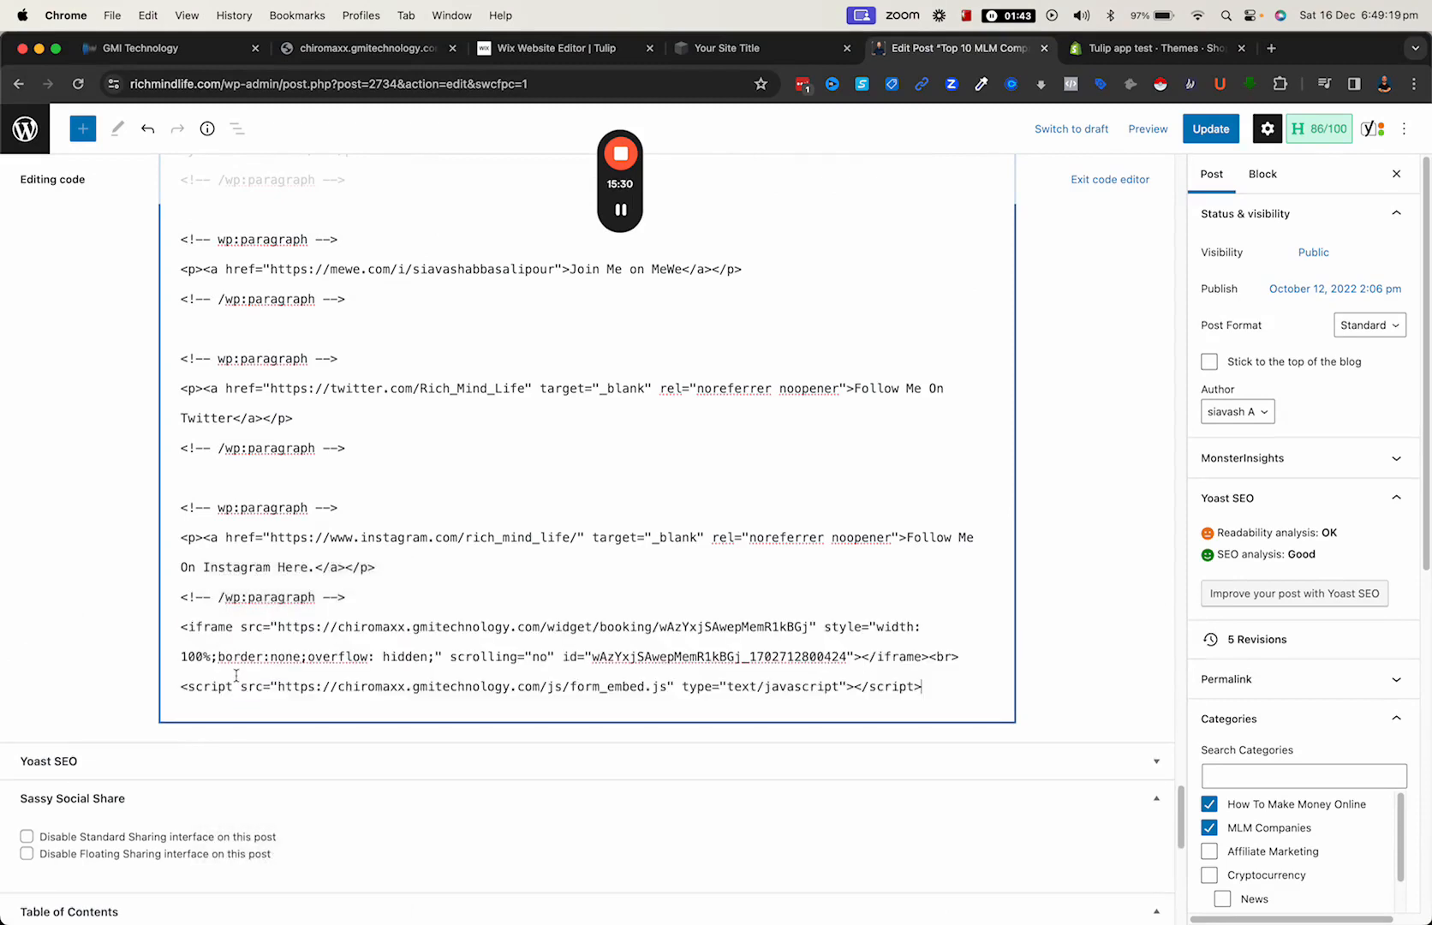
- Preview the post in a new tab and examine the embedded booking calendar near its end
left_click(1148, 130)
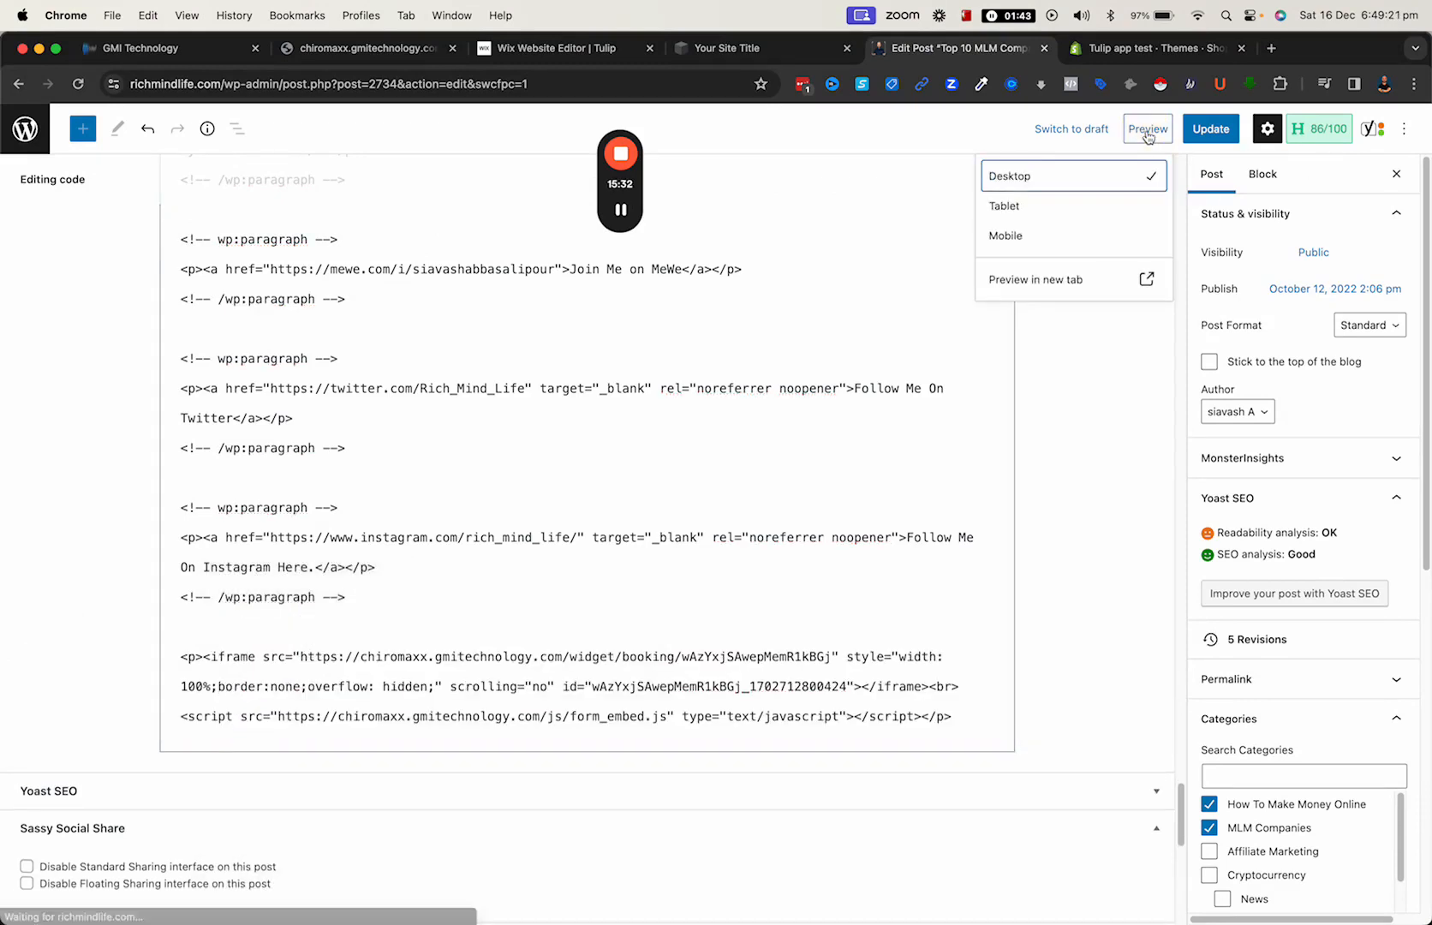
left_click(1122, 285)
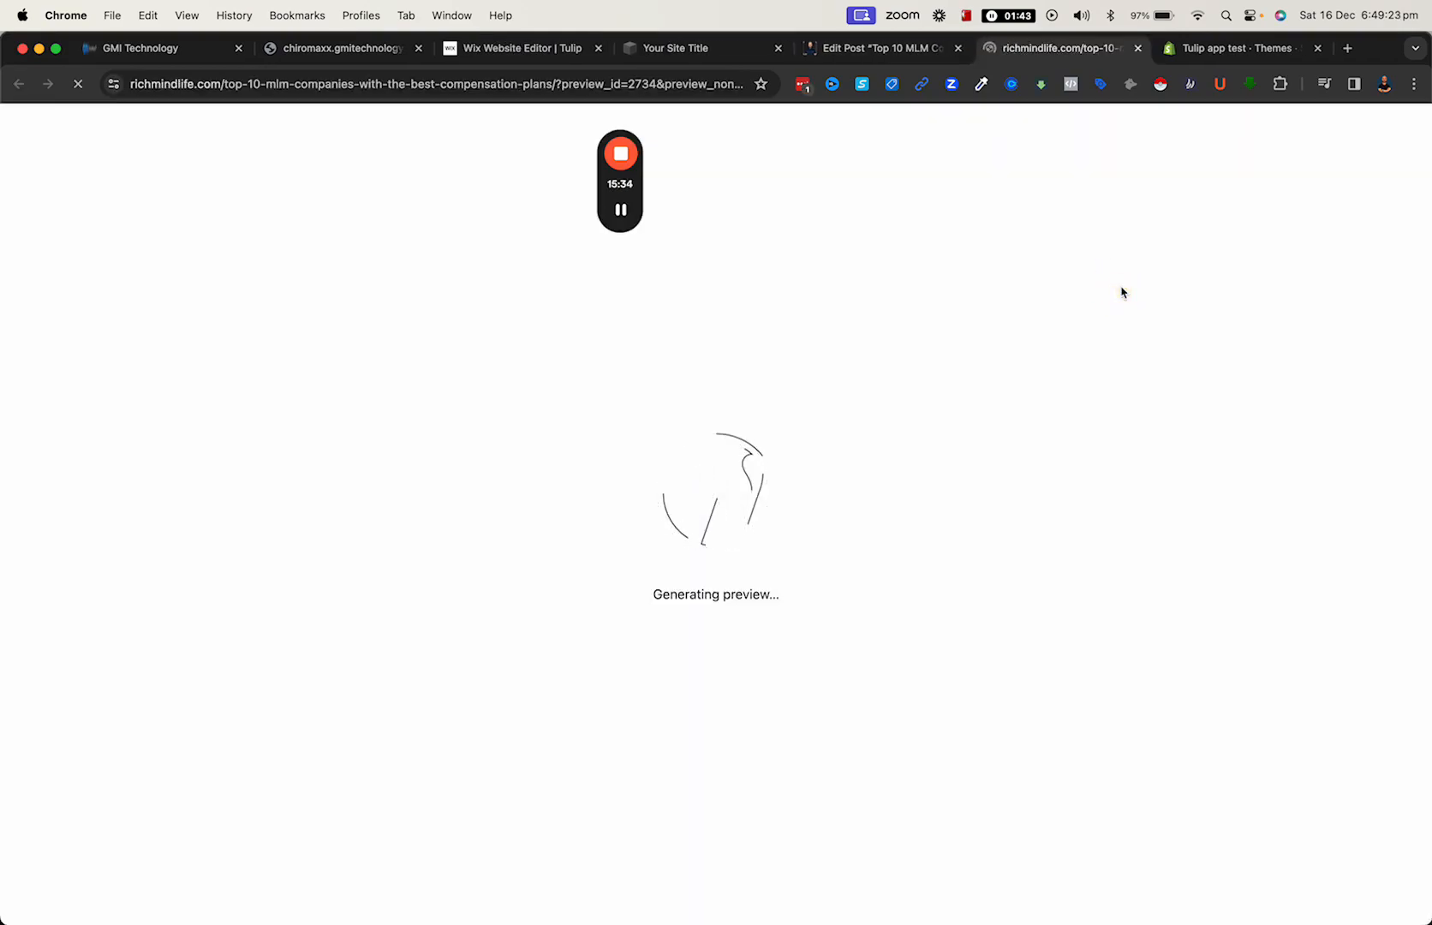
scroll(792, 543, "down", 10)
scroll(532, 610, "down", 20)
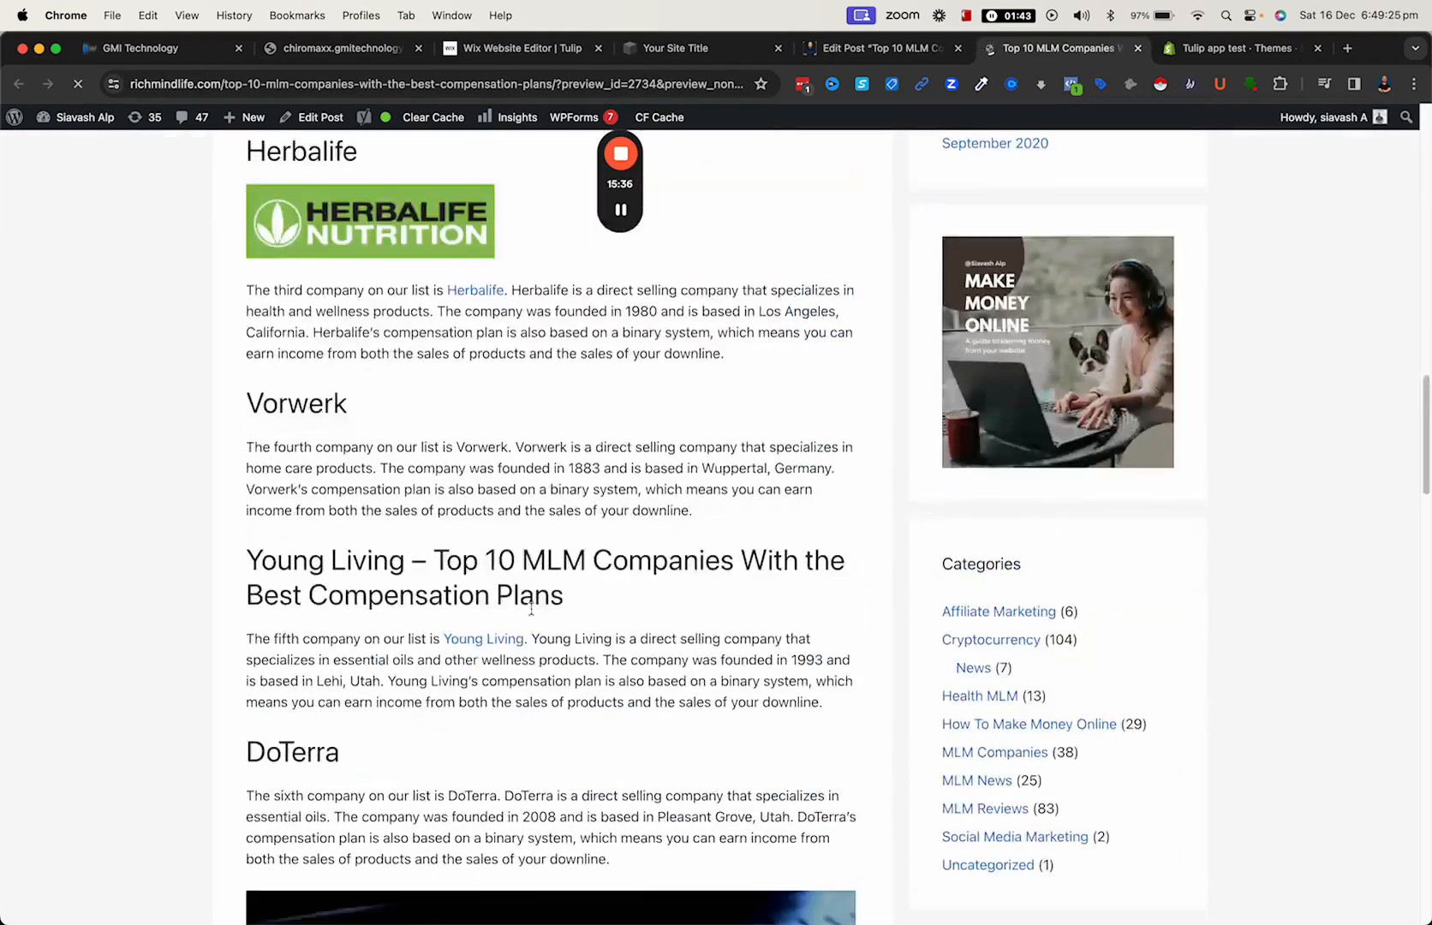
scroll(300, 603, "down", 4)
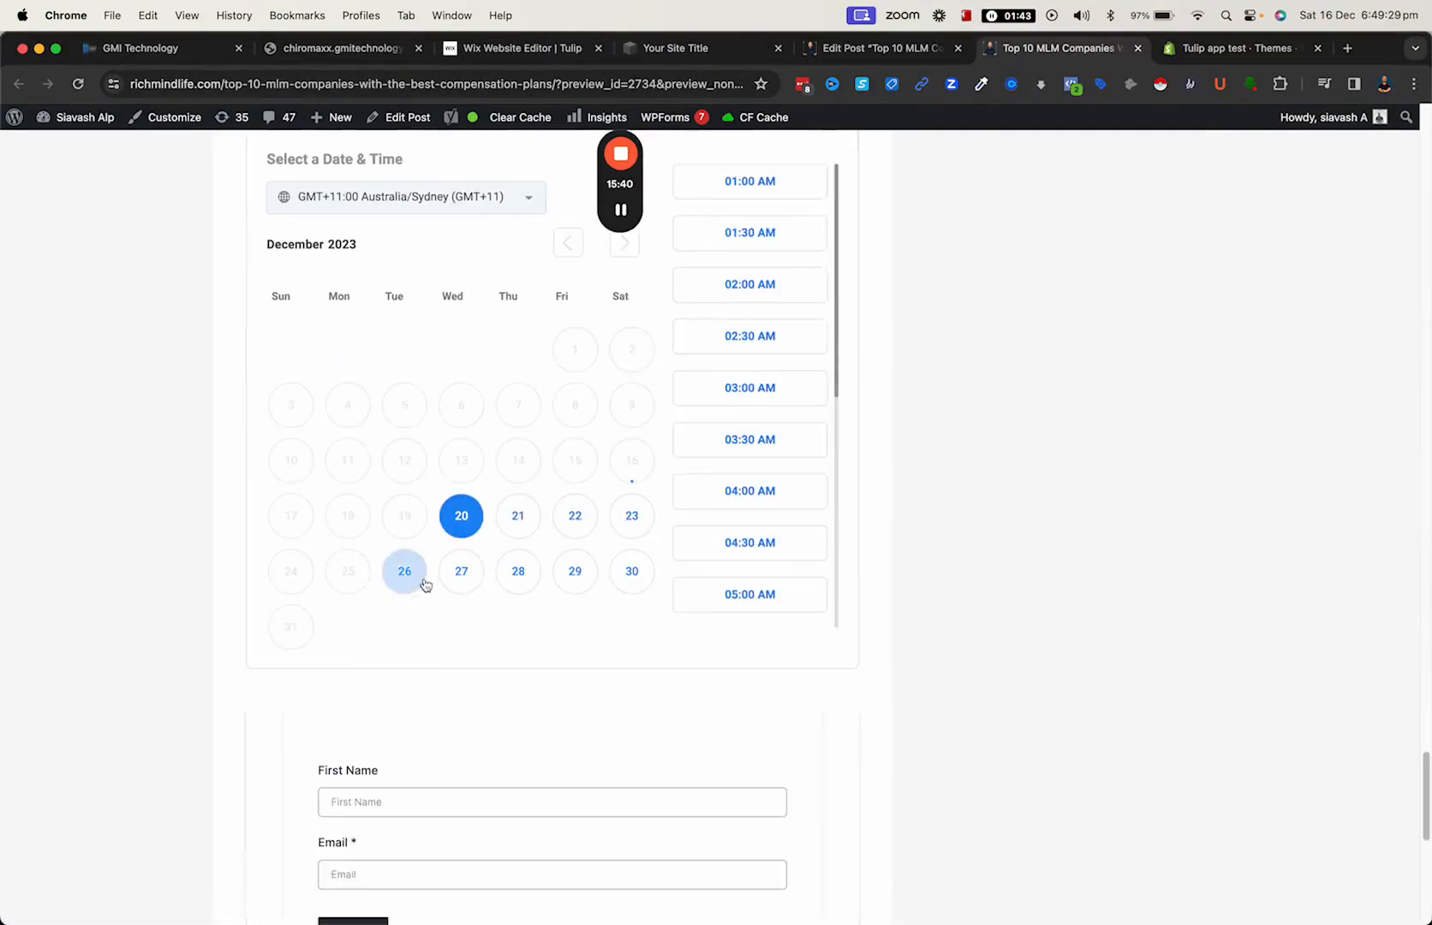
scroll(524, 562, "up", 3)
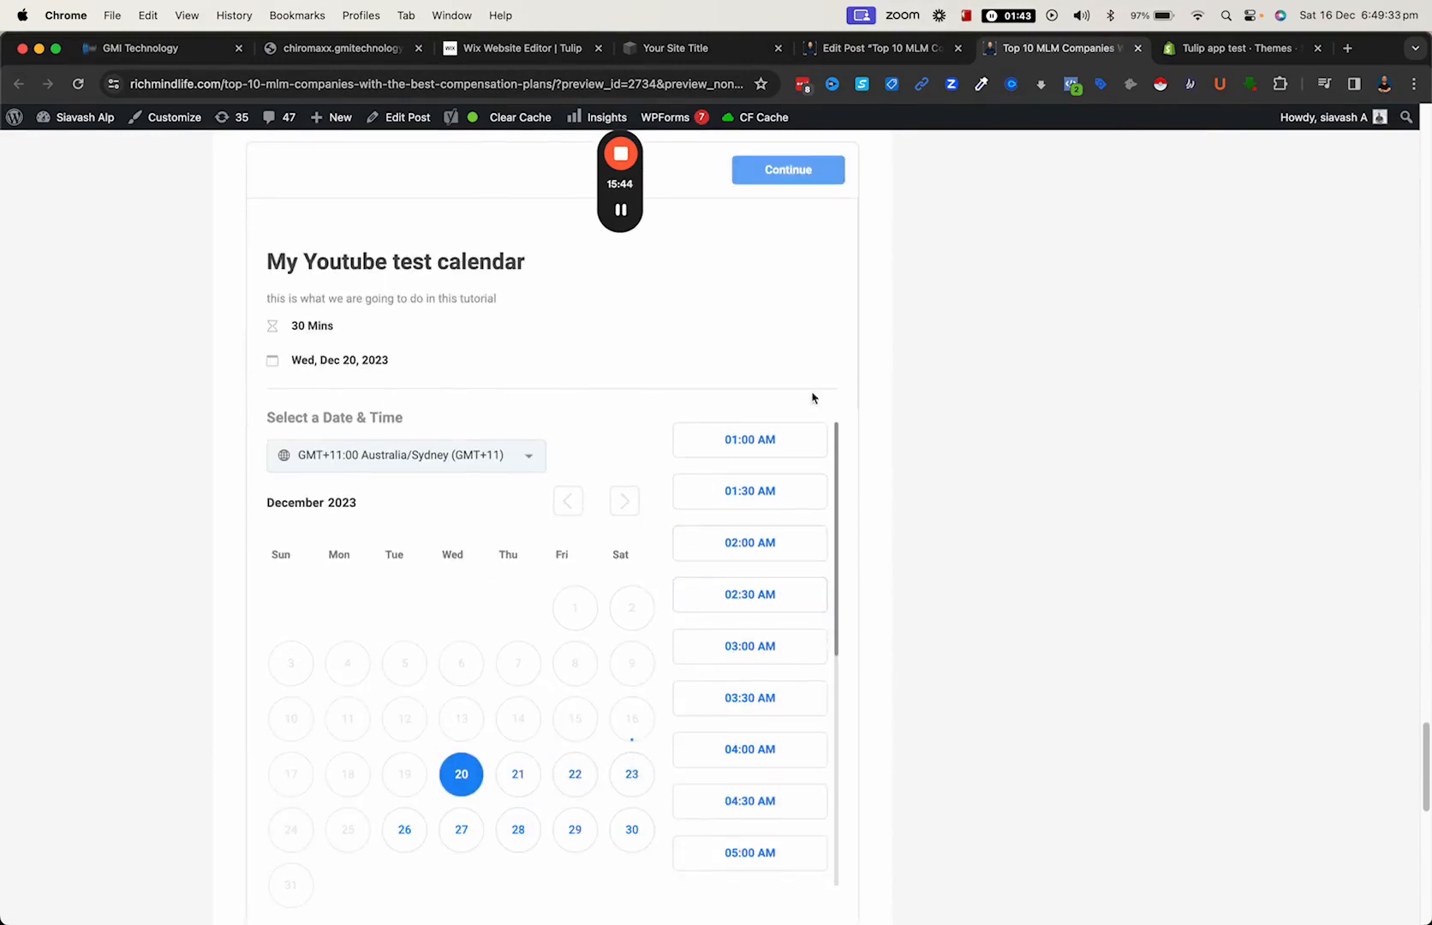
scroll(634, 464, "up", 4)
scroll(494, 677, "down", 5)
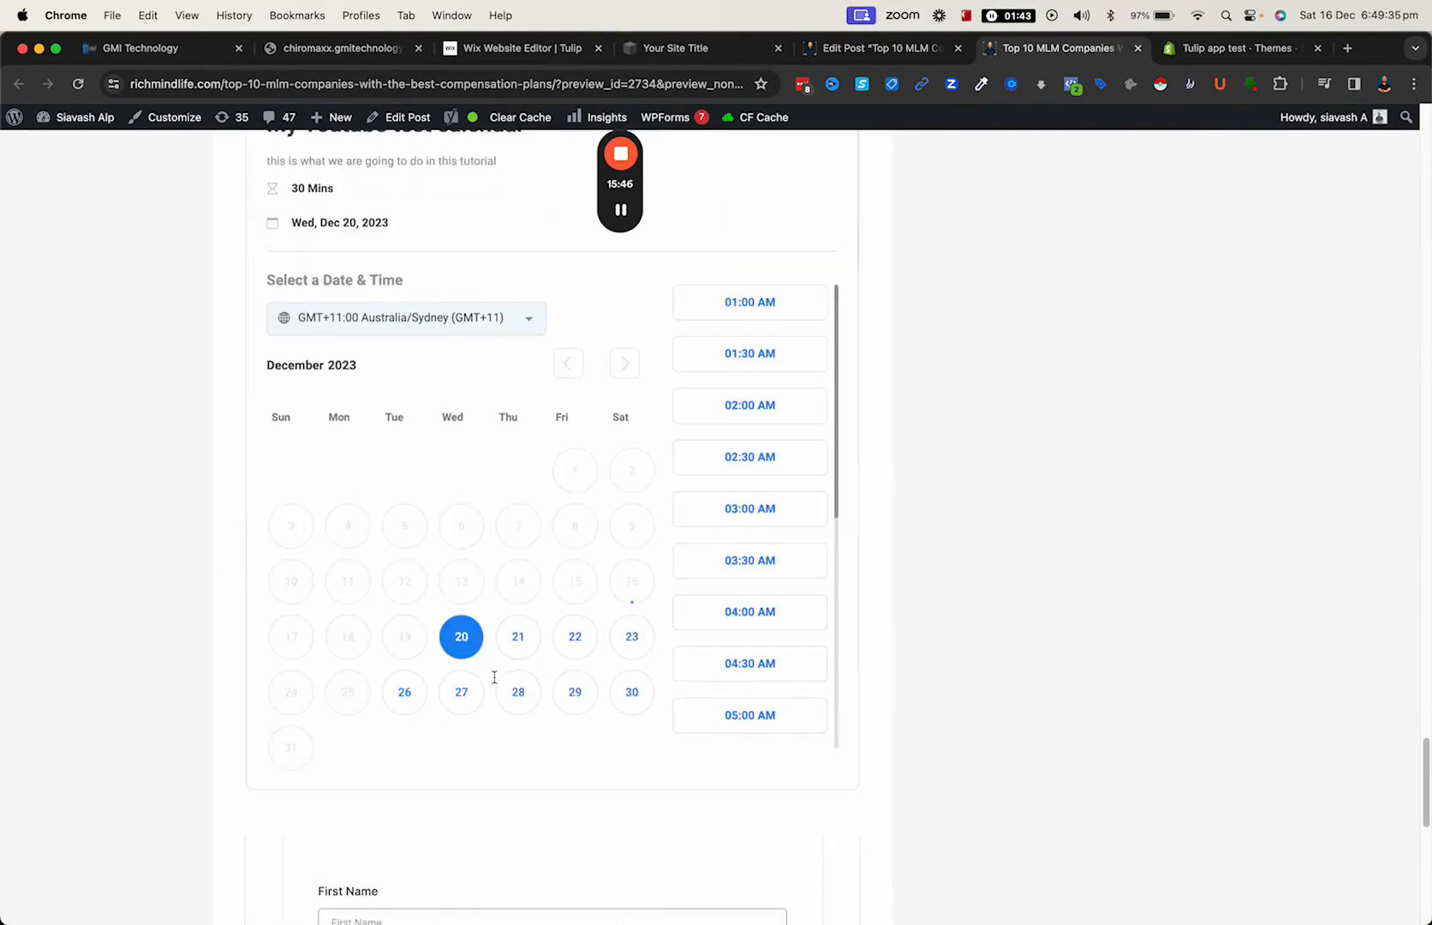
- Switch to the Shopify admin and open the current Dawn theme for customization
left_click(1199, 49)
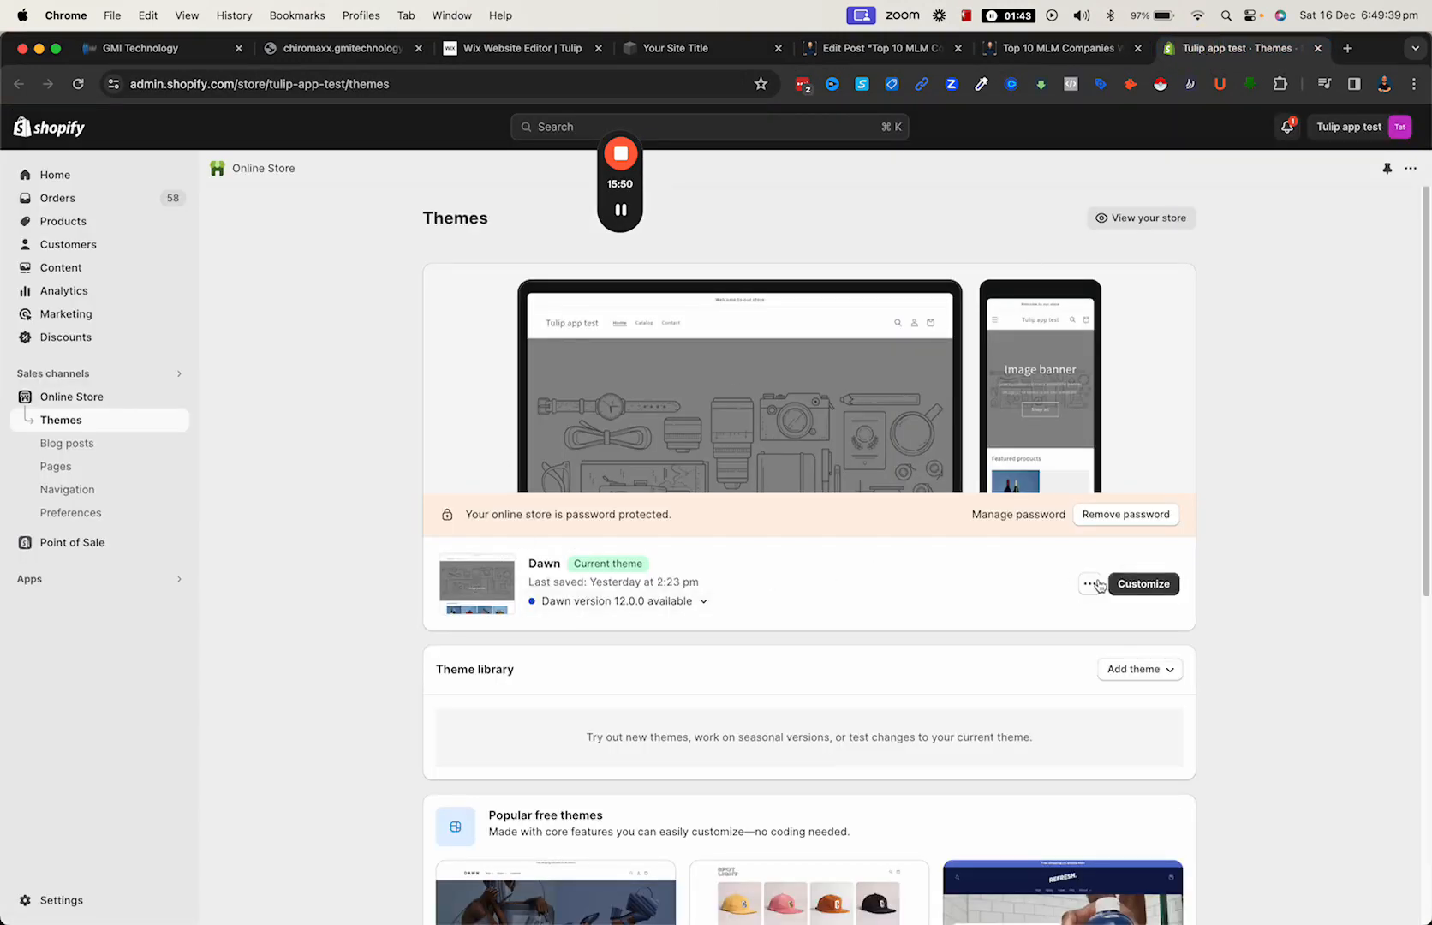
left_click(1090, 584)
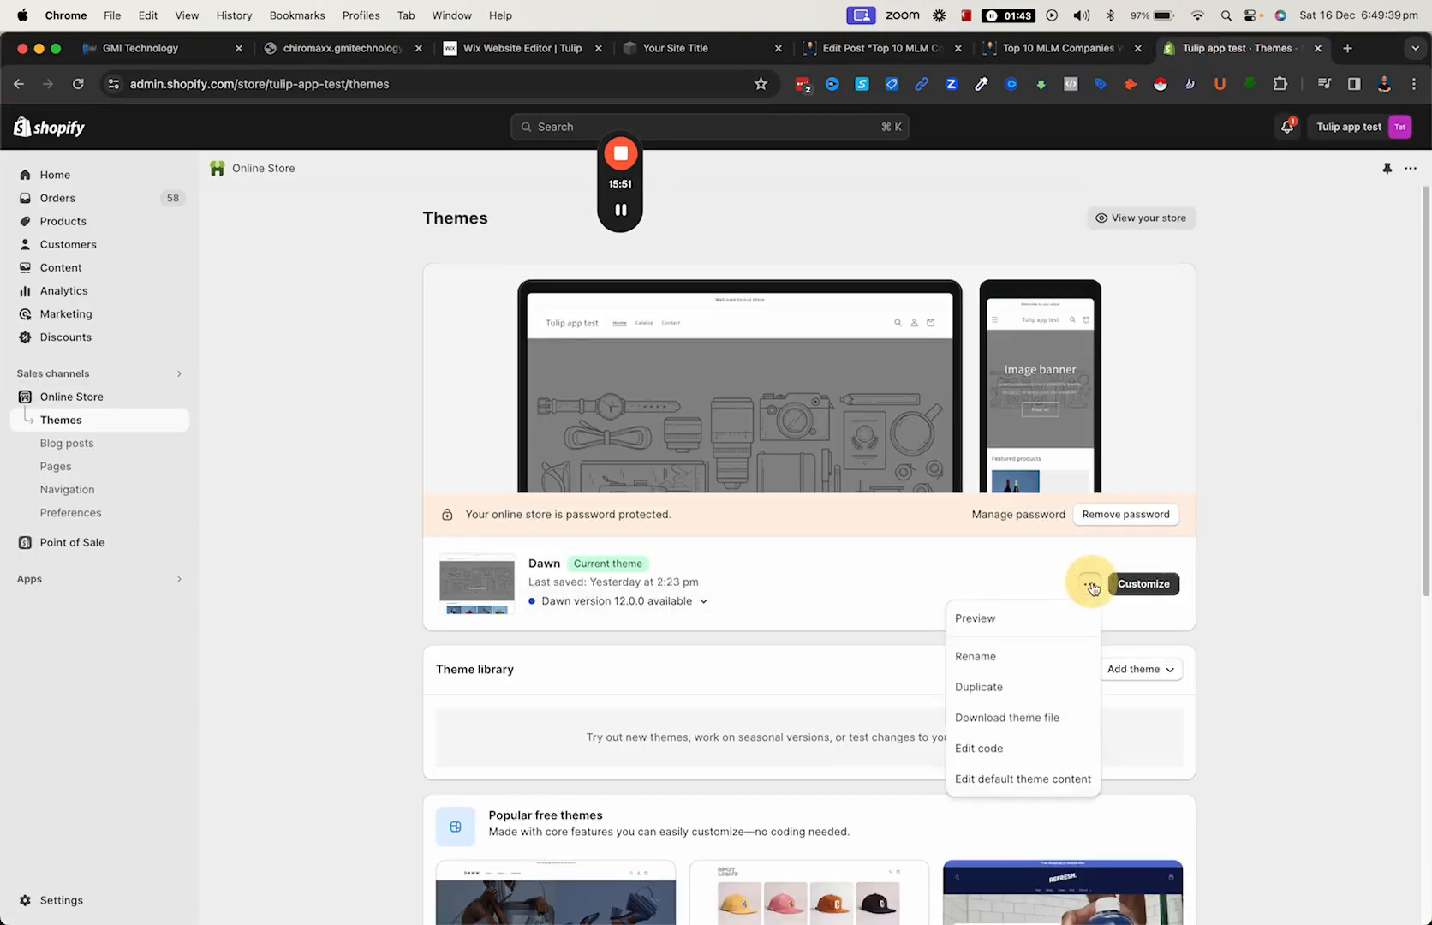
left_click(741, 593)
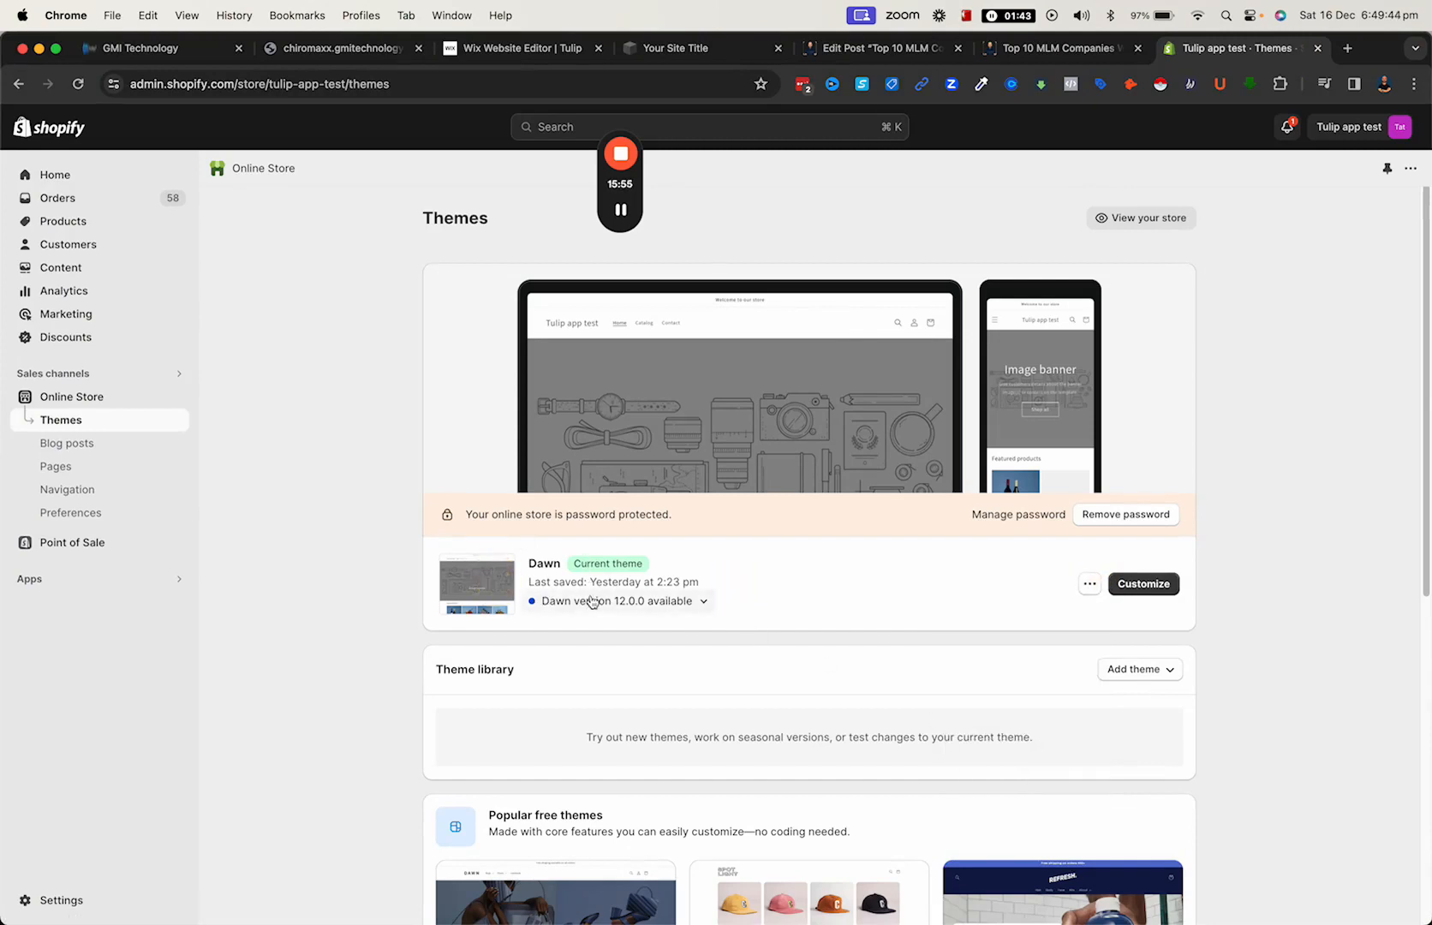
left_click(1135, 583)
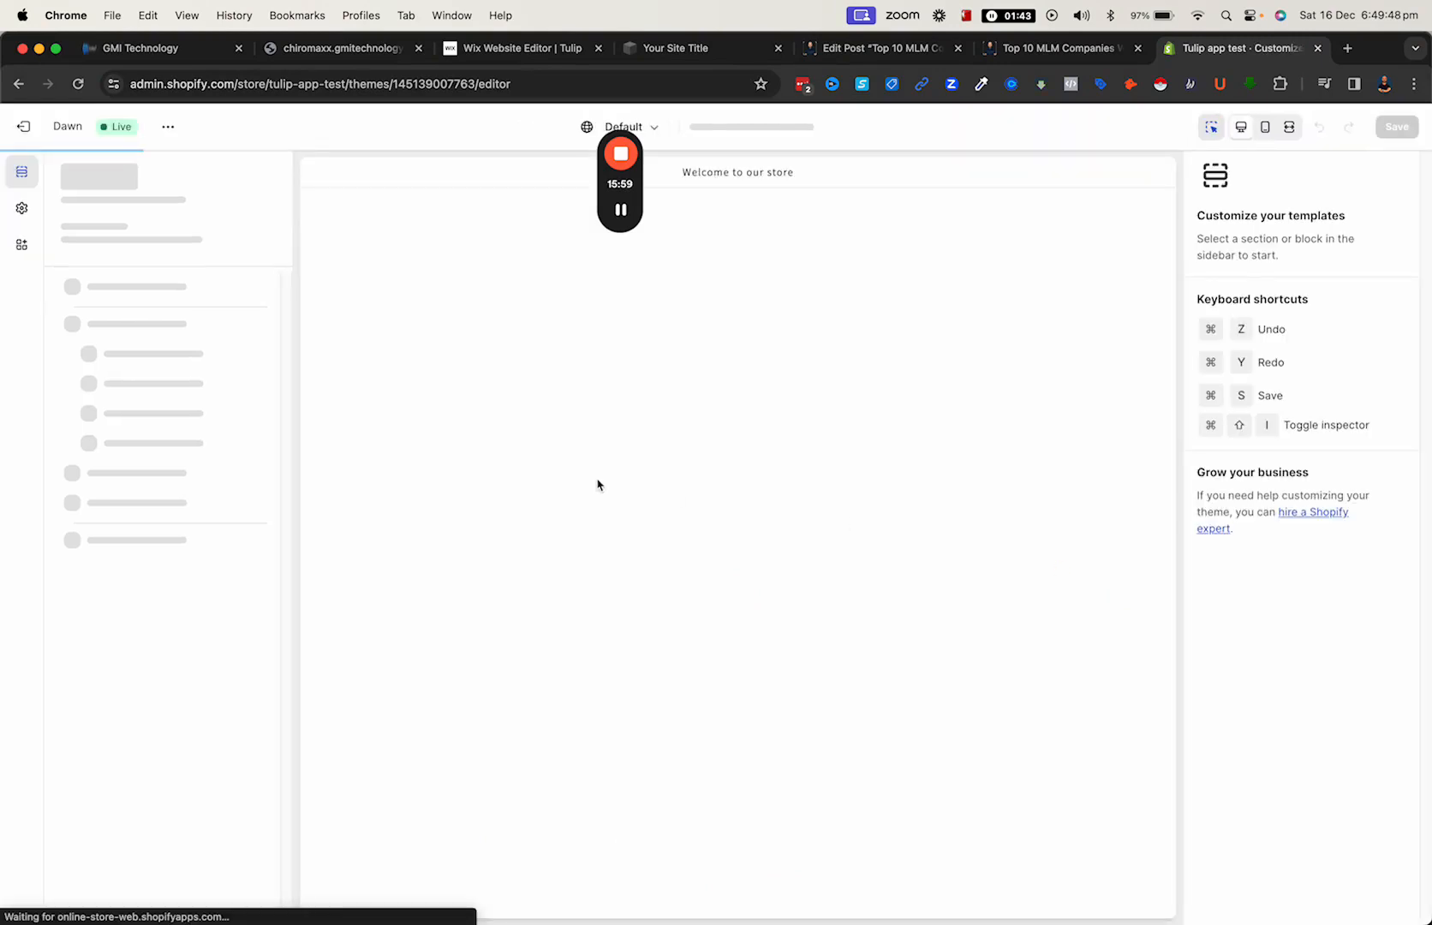
- Delete the Custom Liquid section containing the embedded name and email form from the home page
scroll(594, 483, "down", 10)
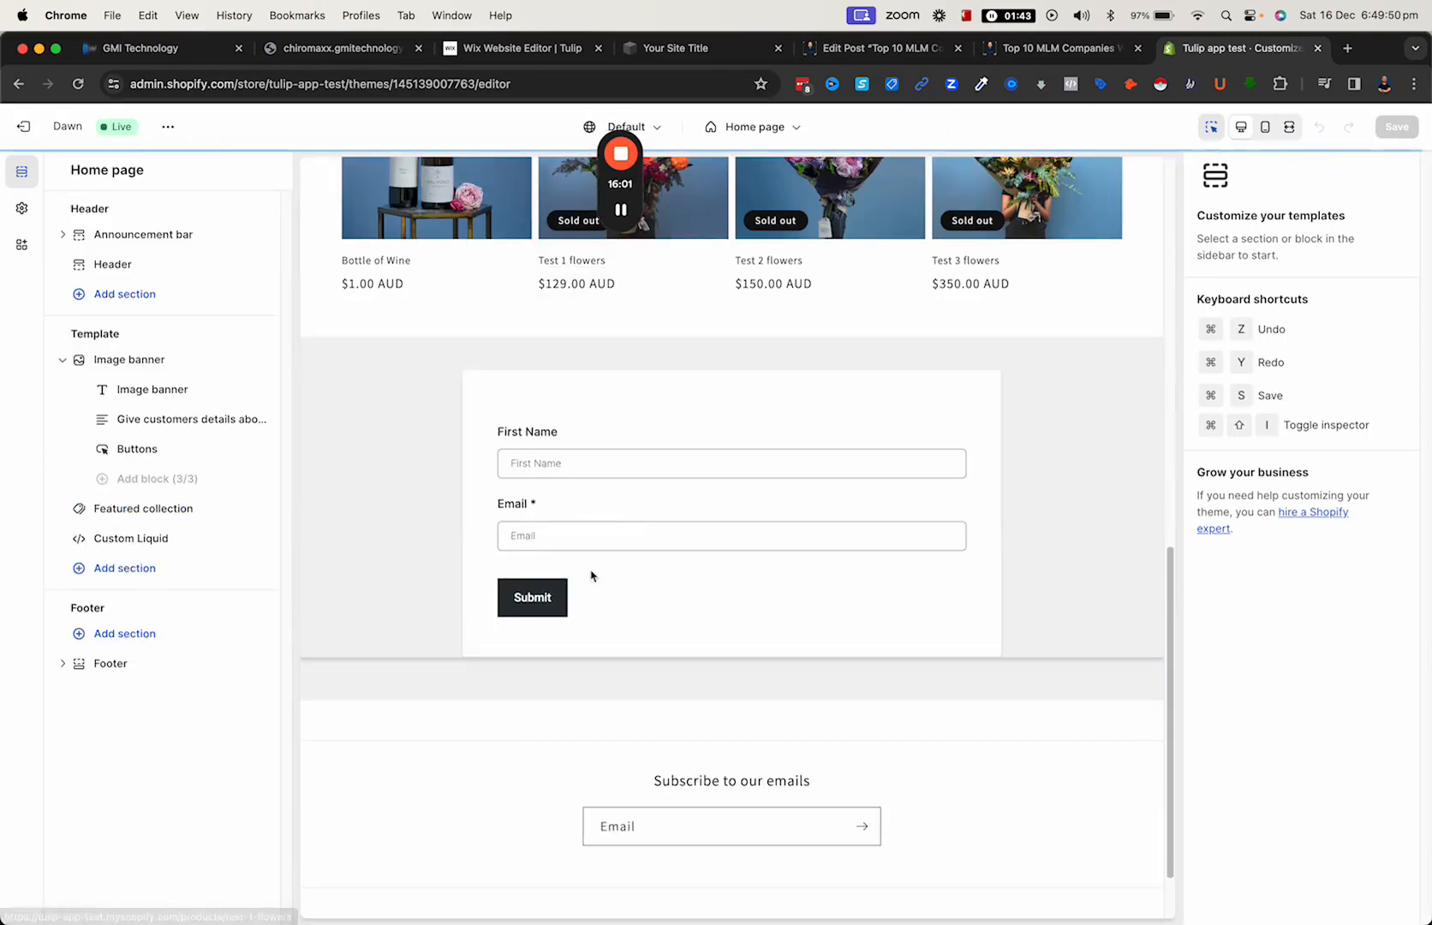
left_click(609, 385)
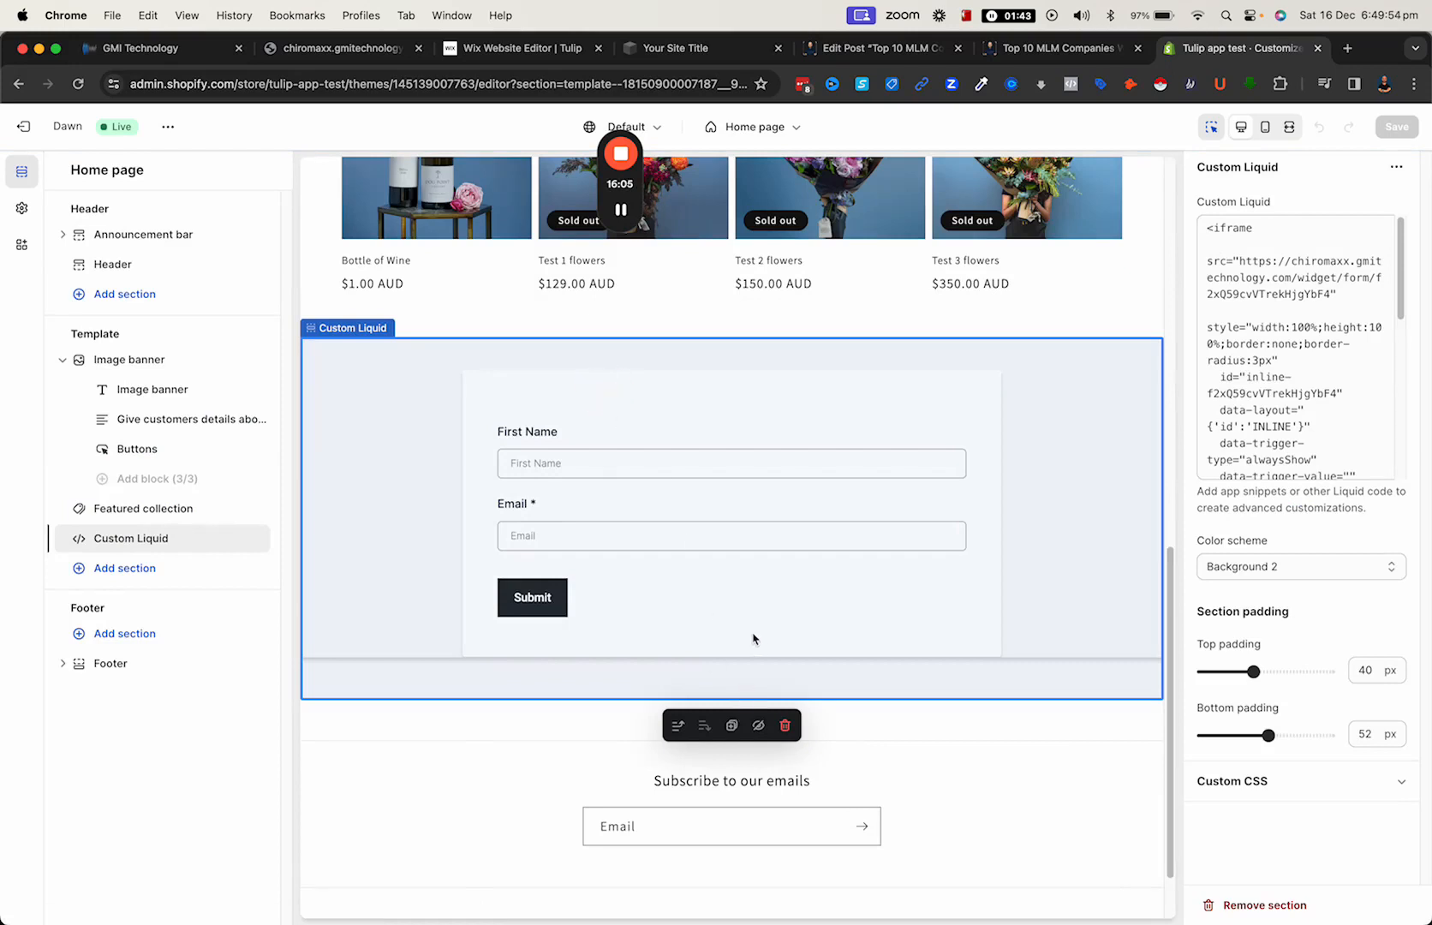
left_click(310, 330)
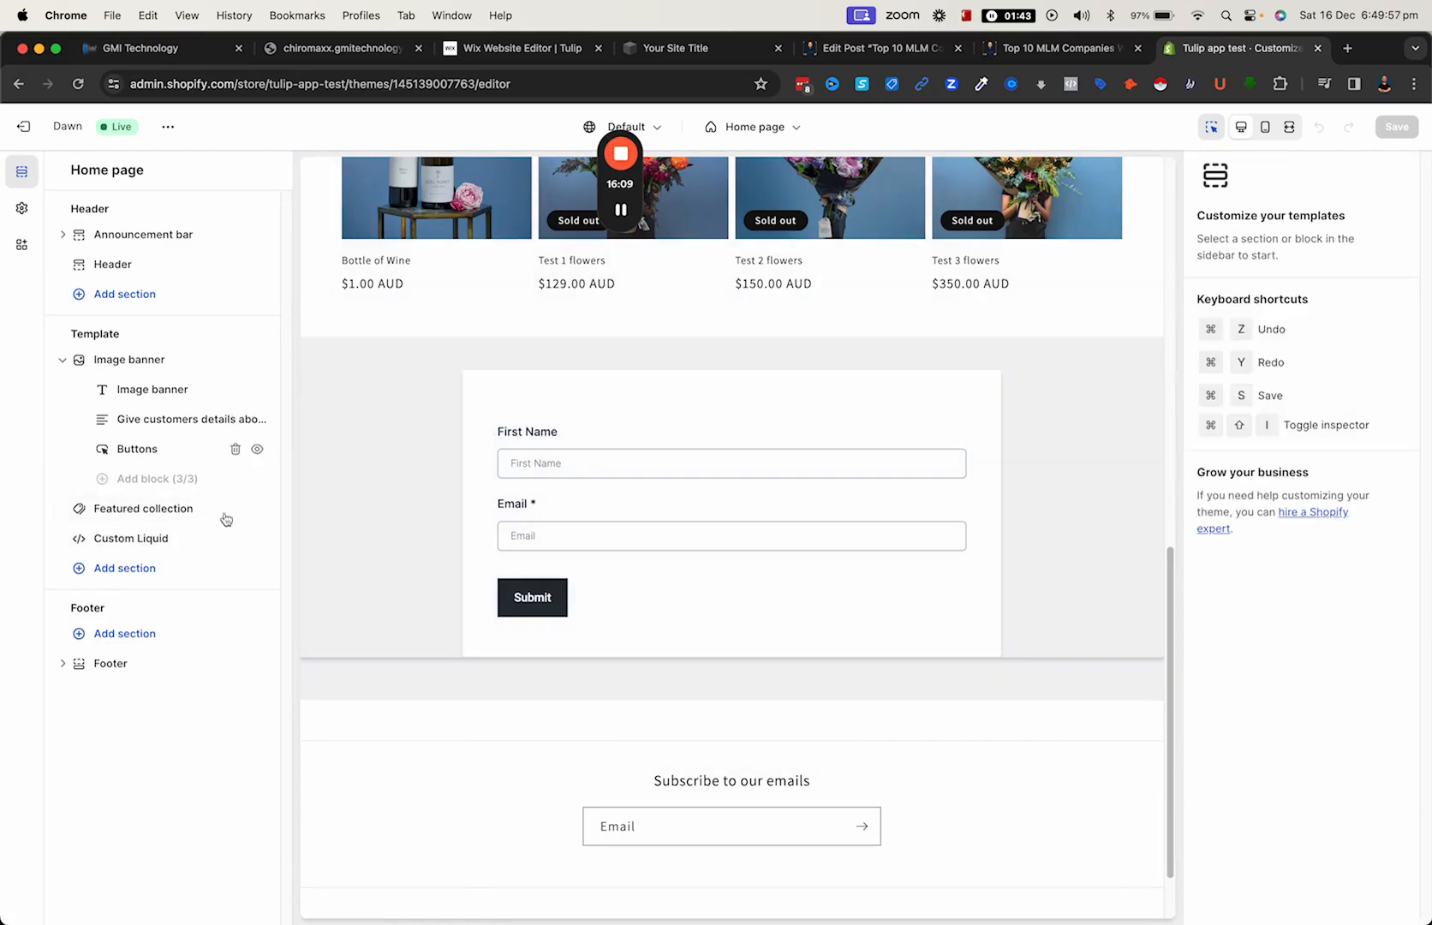
left_click(460, 421)
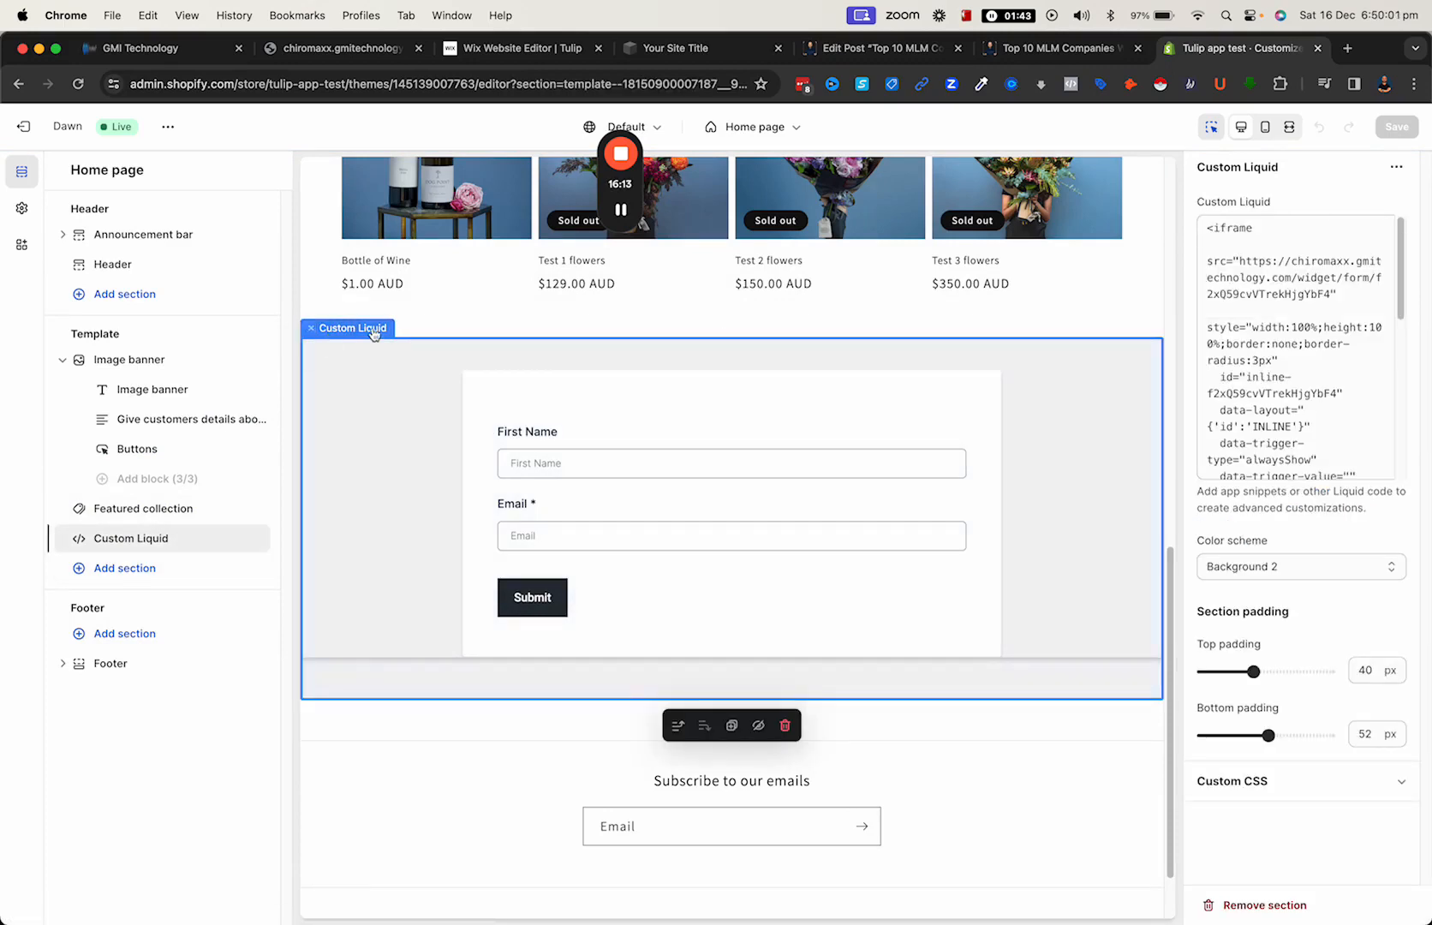
left_click(785, 725)
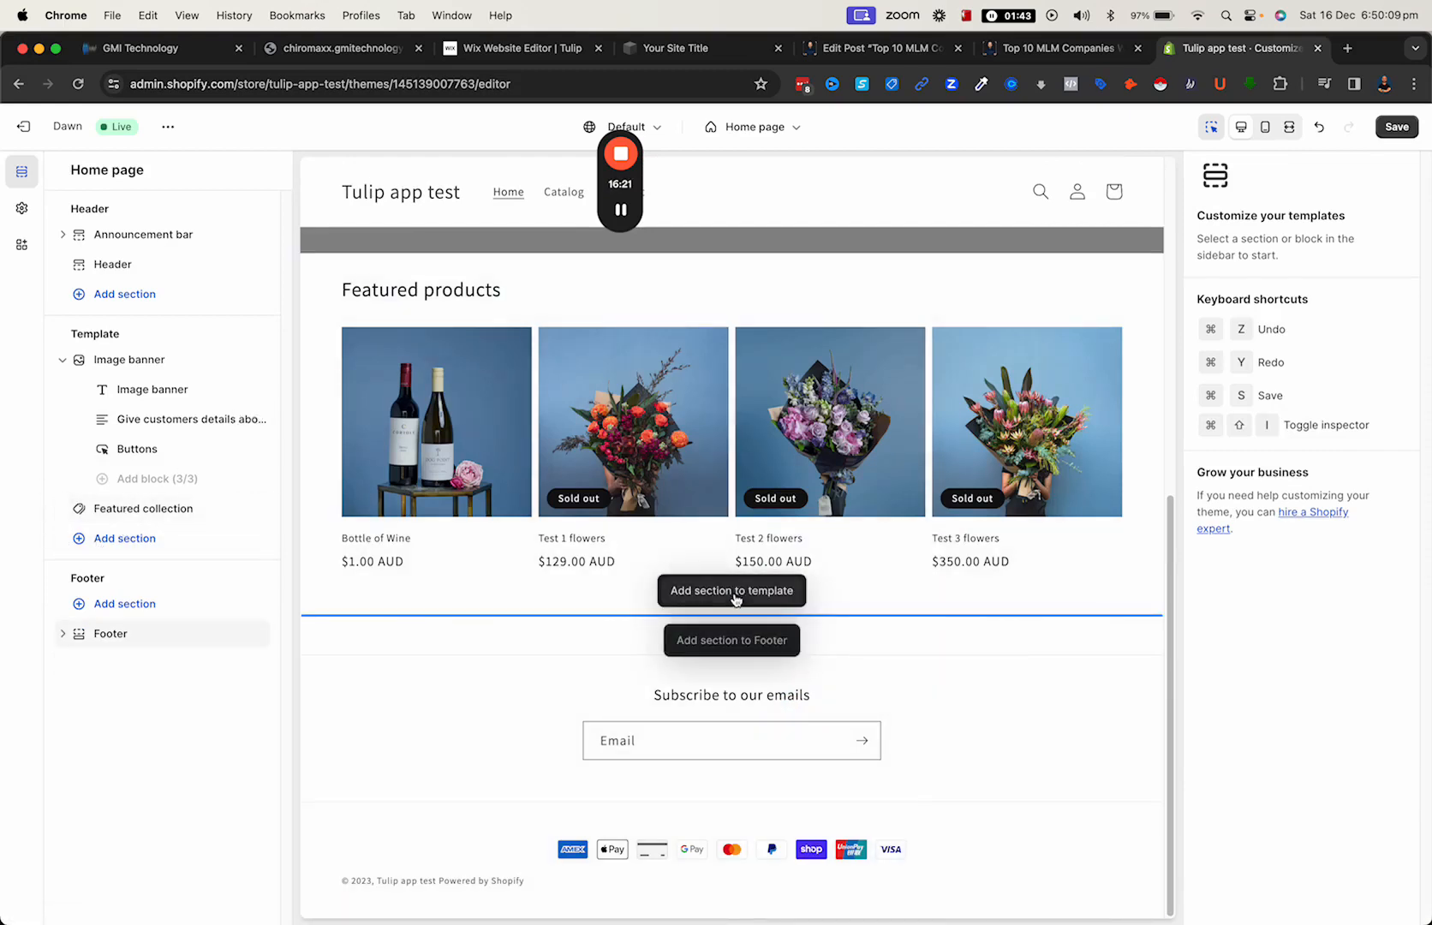
- Add a Custom Liquid section between the image banner and the featured products and paste the calendar embed code into it
left_click(737, 253)
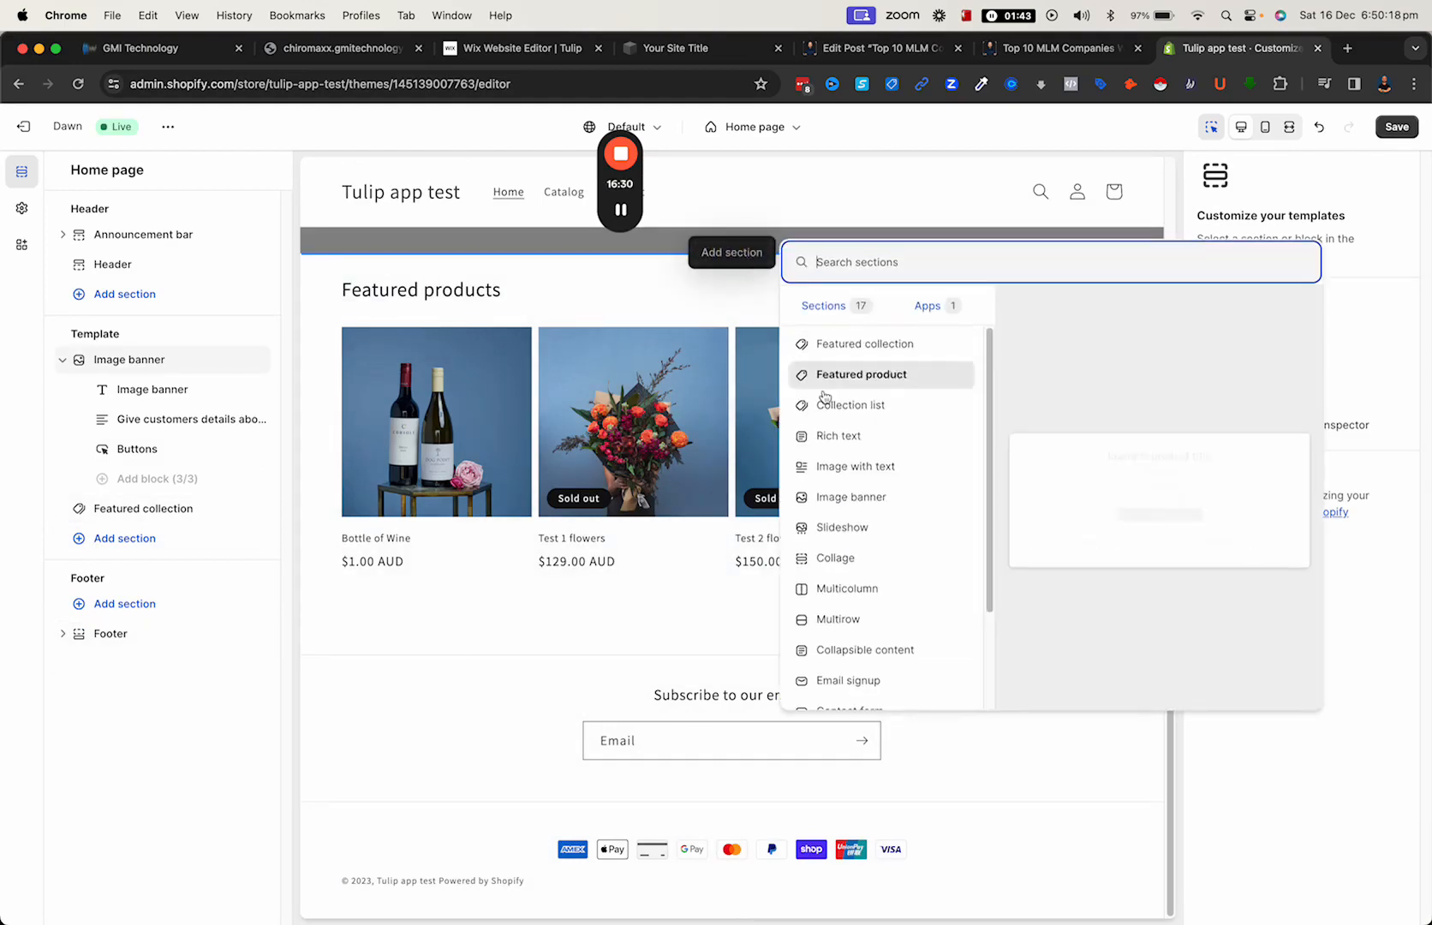
scroll(866, 480, "down", 3)
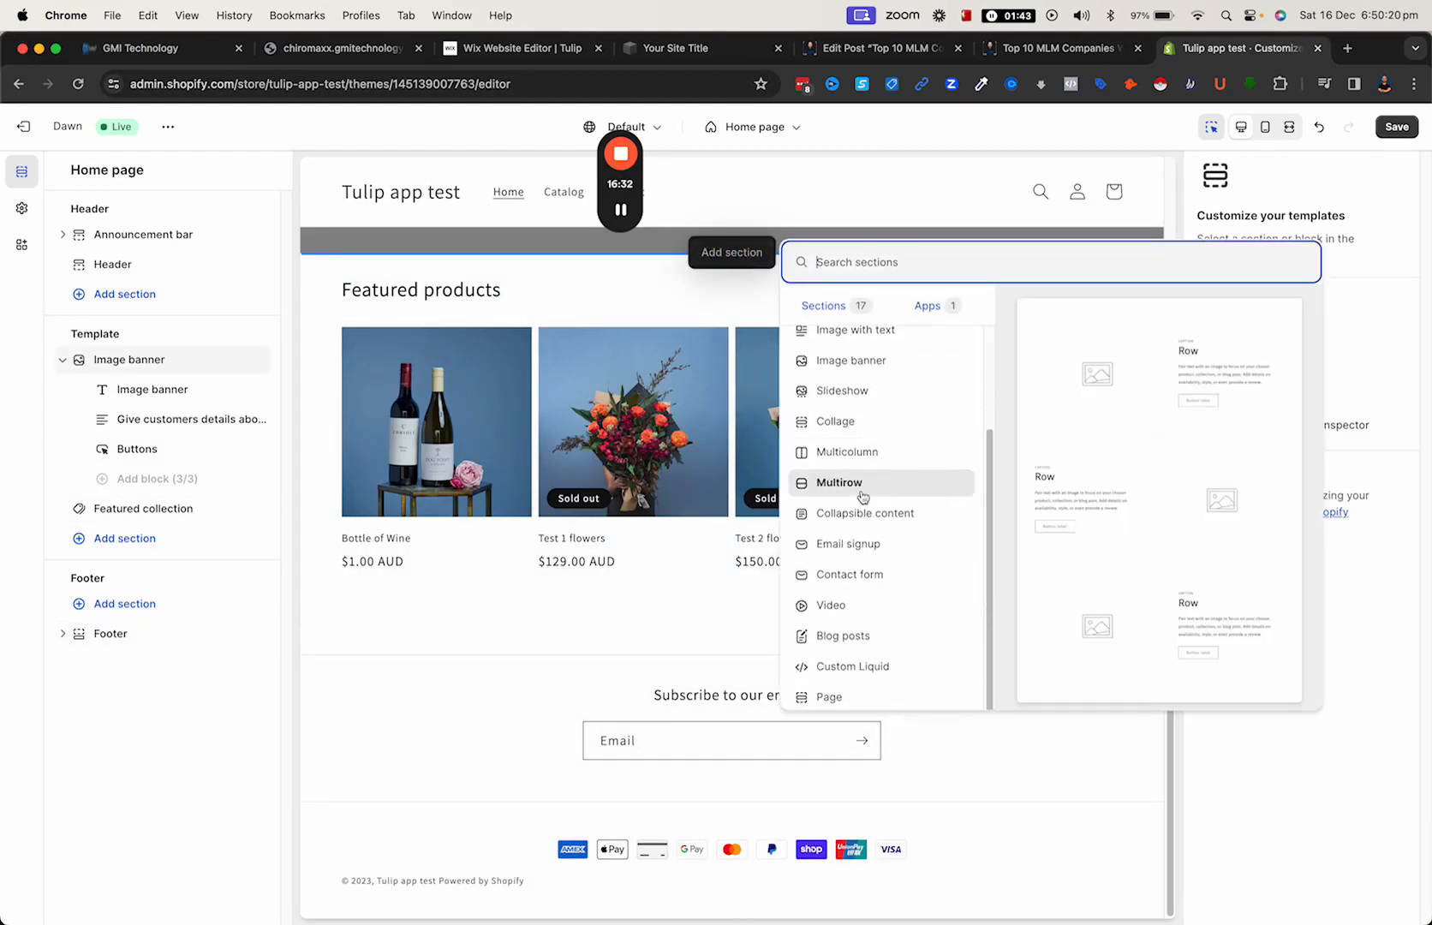
left_click(849, 673)
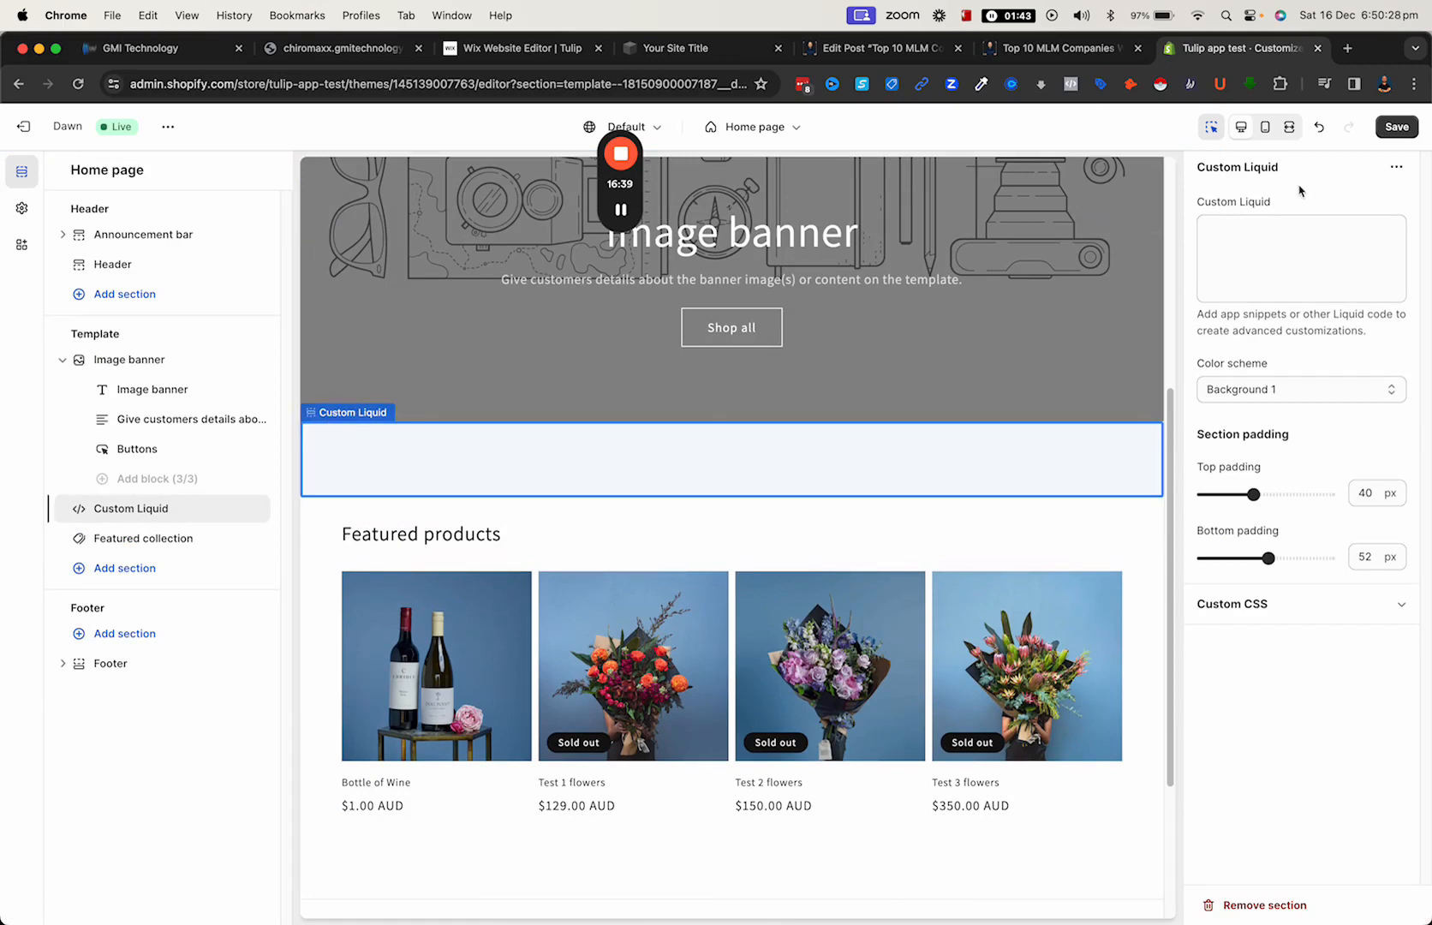
left_click(1286, 246)
right_click(1249, 248)
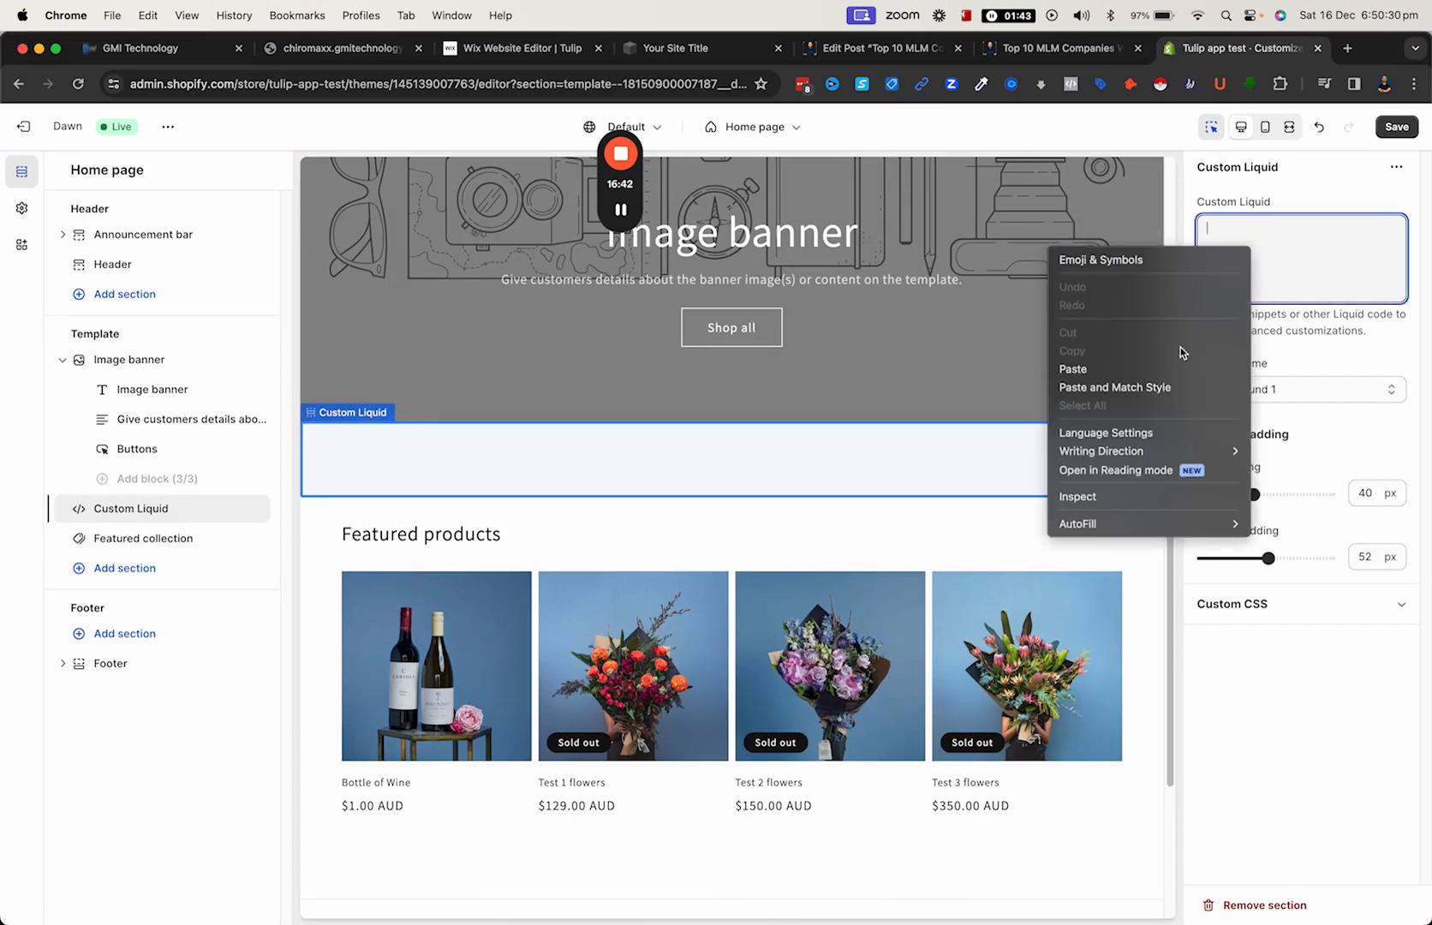
left_click(1150, 367)
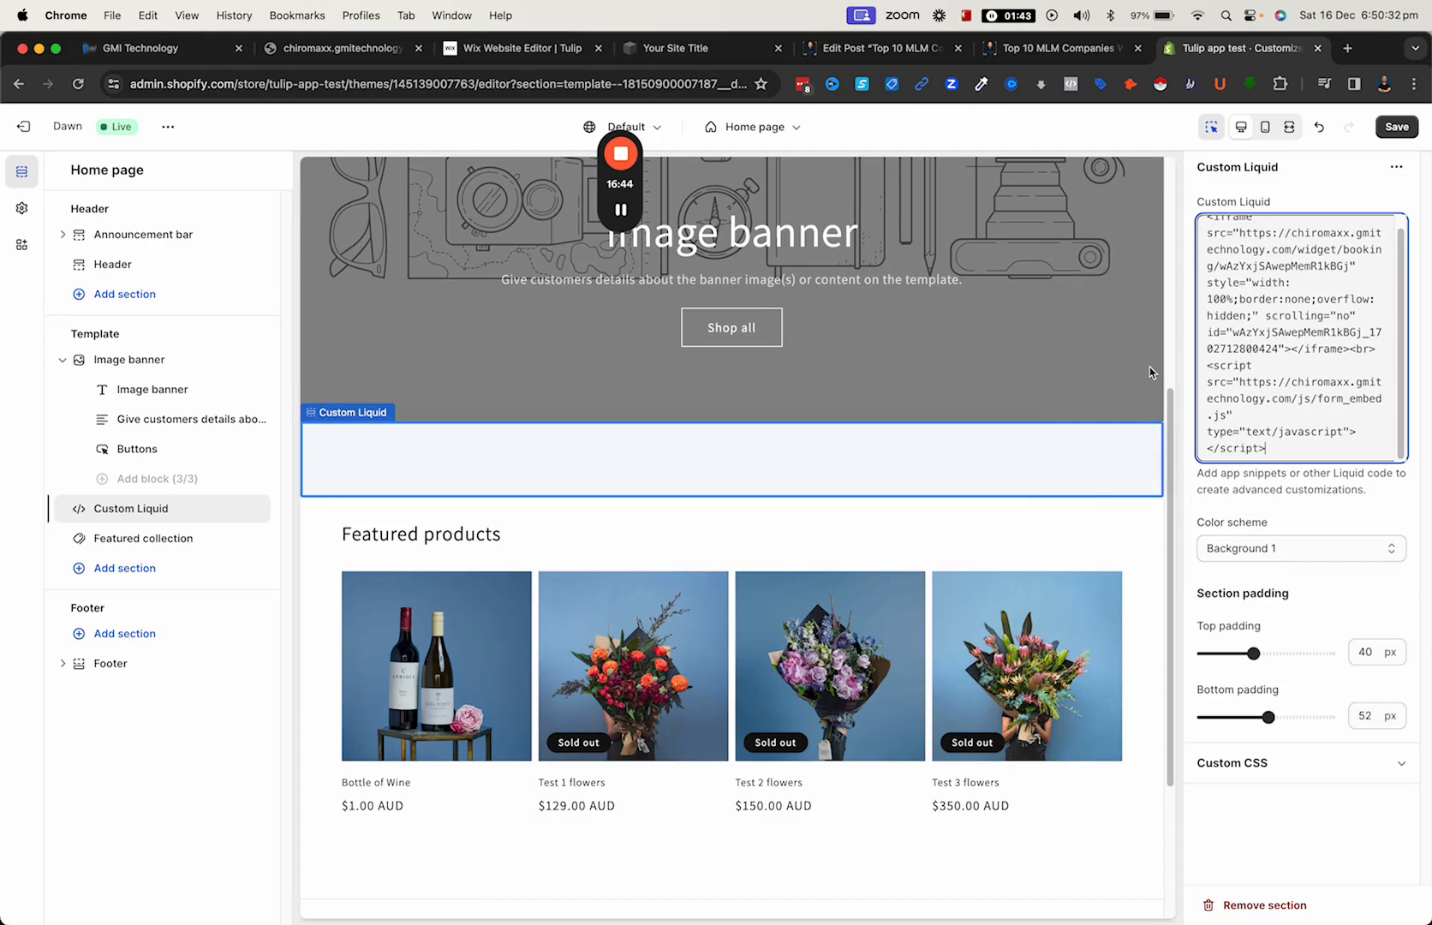
- Apply the calendar code, set the Featured products heading size to Large, and save the theme changes
left_click(1294, 517)
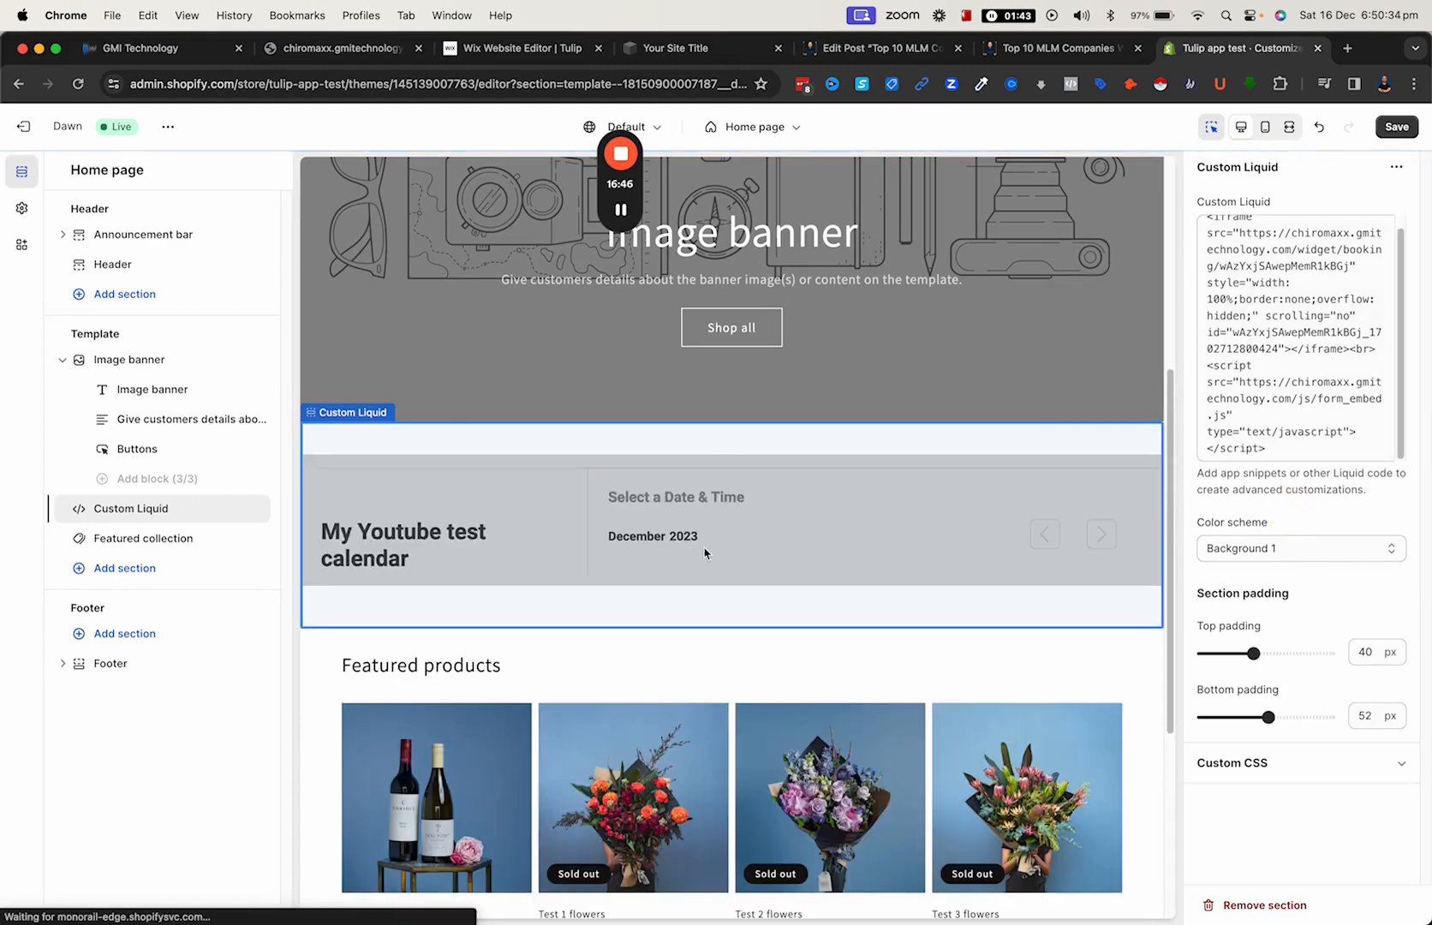
left_click(723, 641)
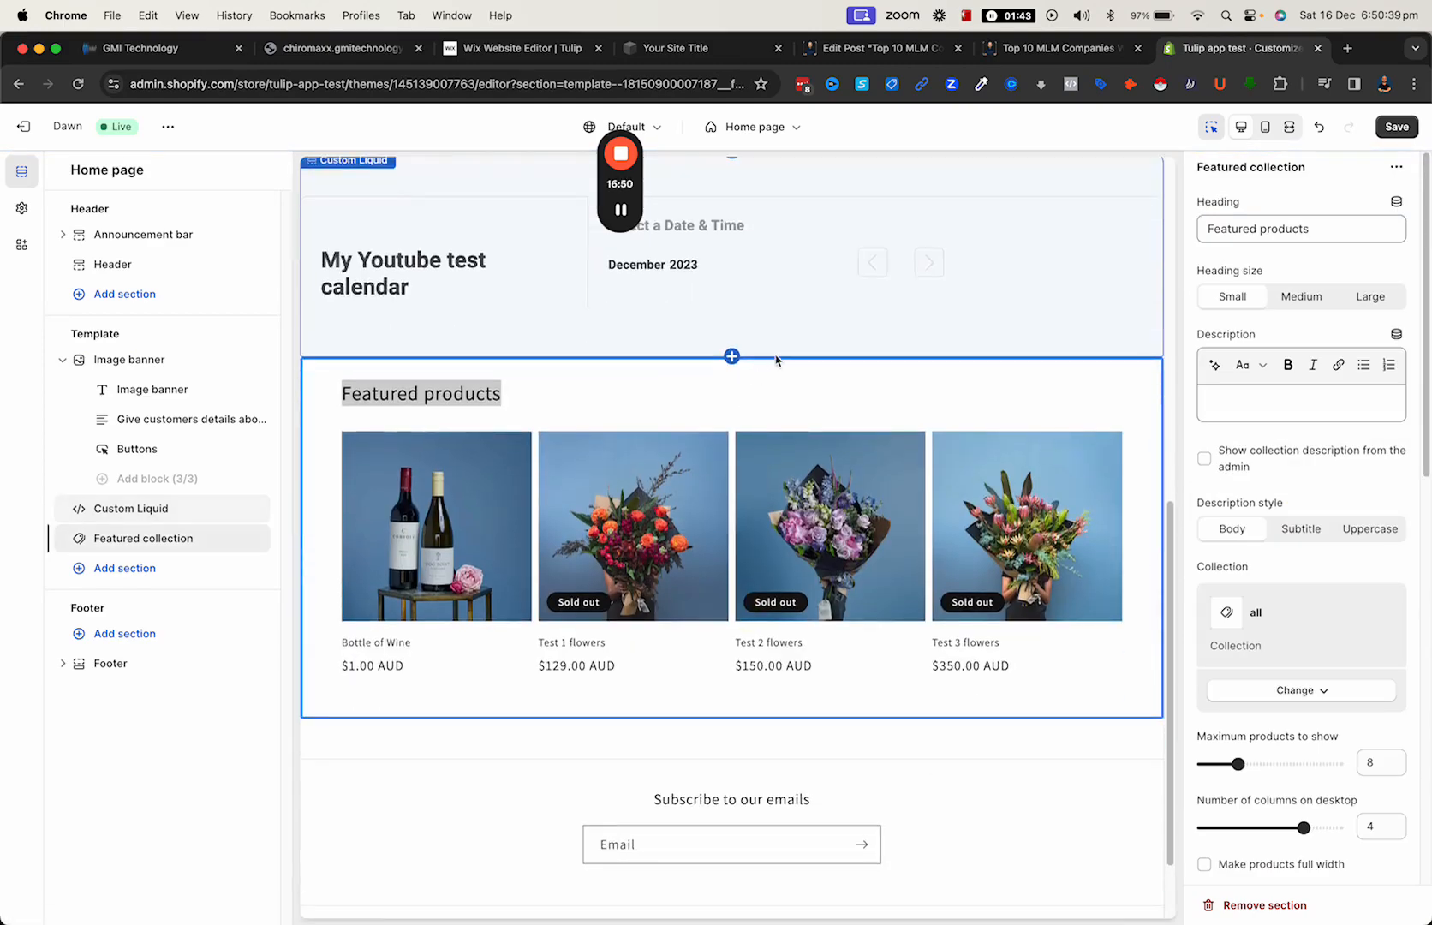
left_click(1366, 298)
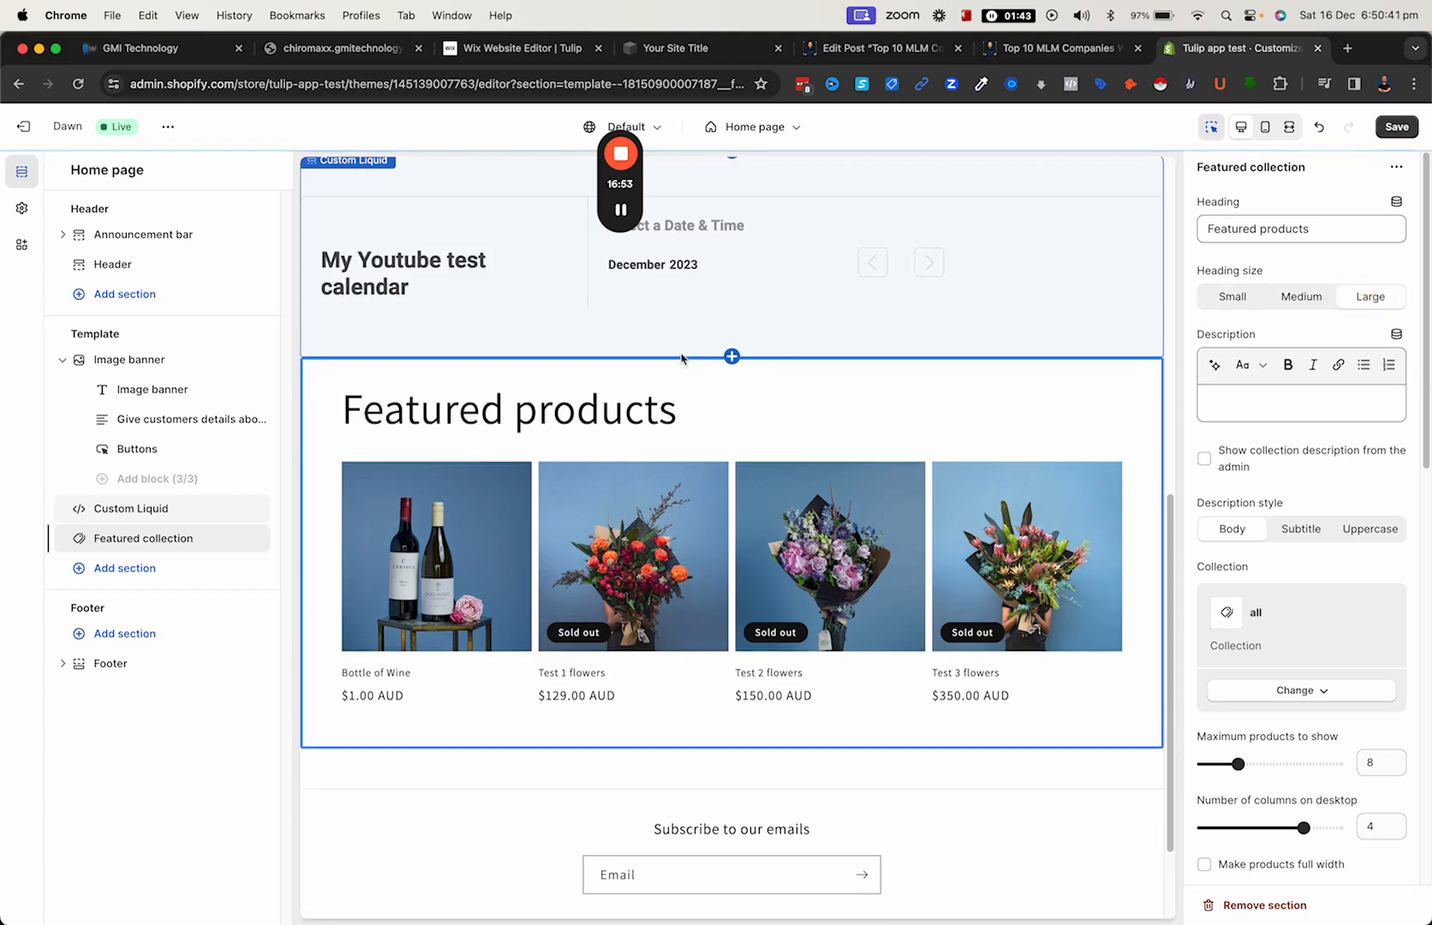
left_click(1390, 127)
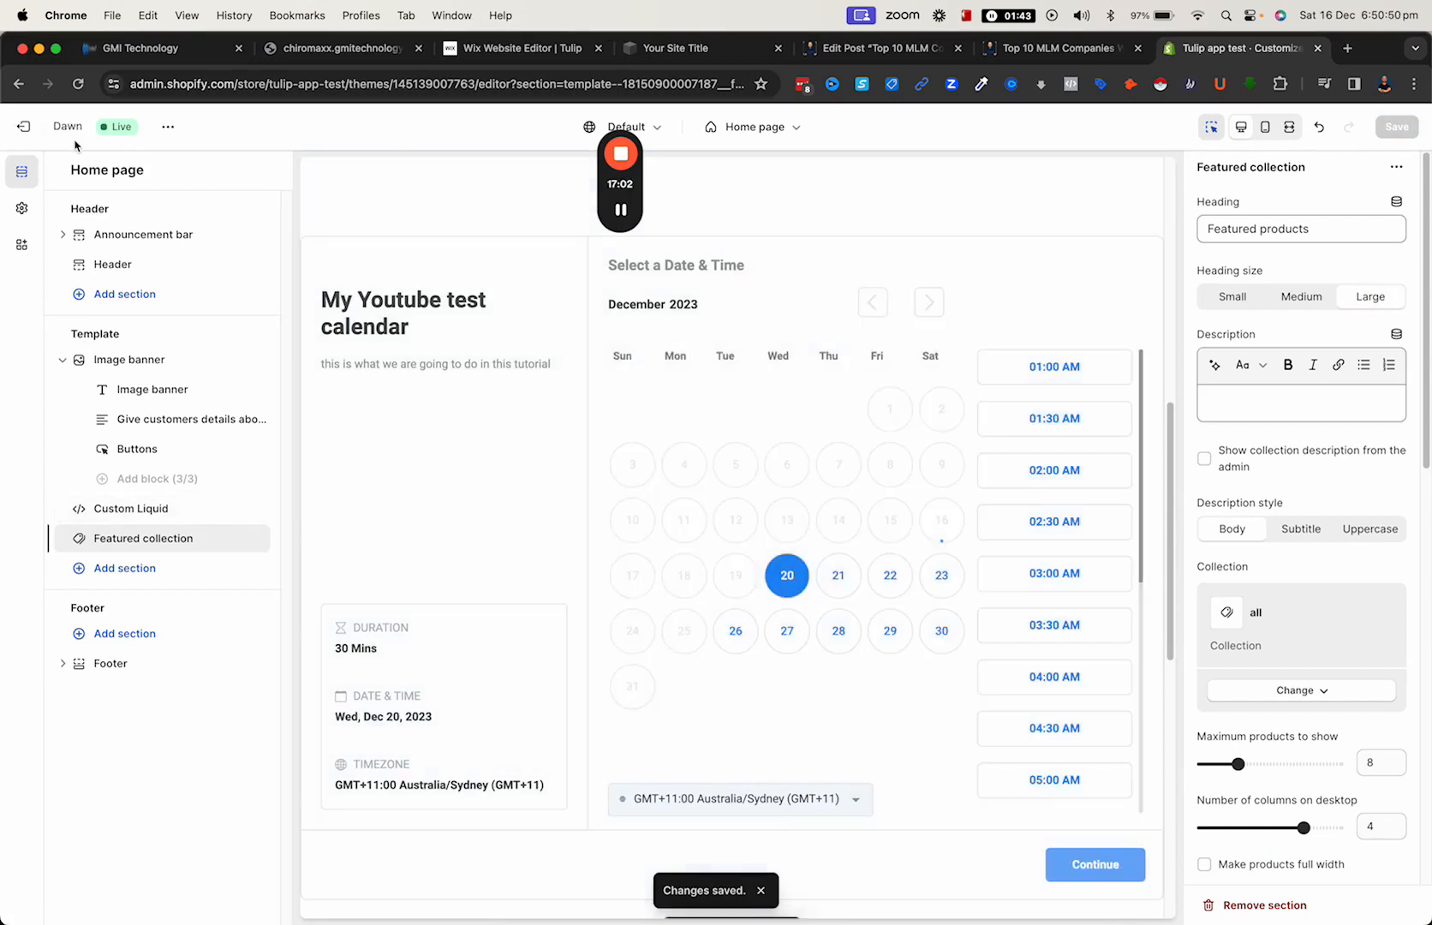
- Leave the theme editor, preview the Dawn theme, and examine the booking calendar below the image banner
left_click(42, 131)
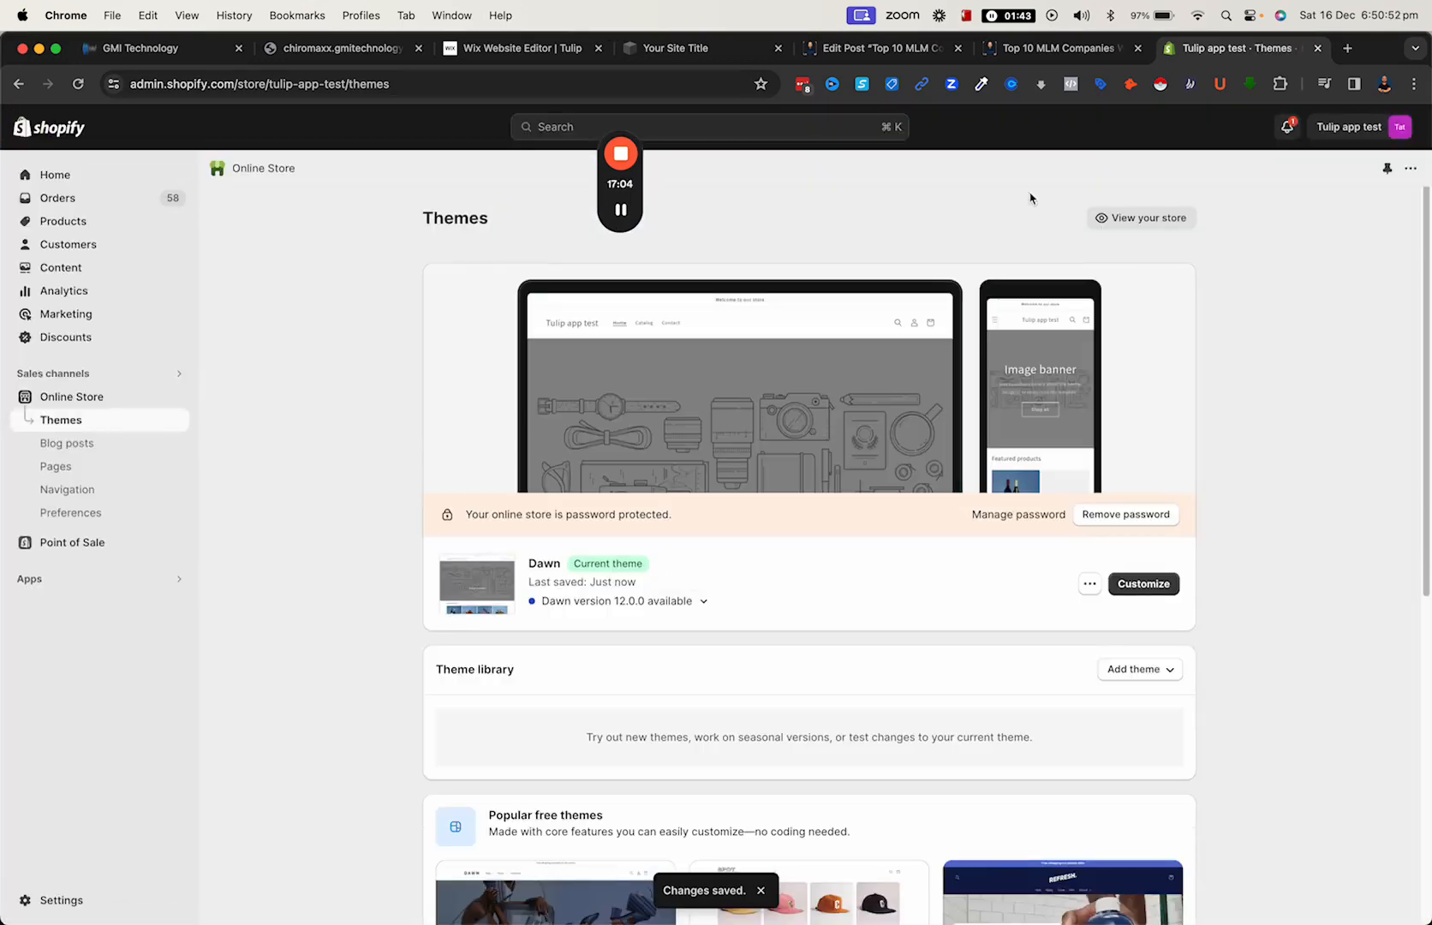
left_click(1091, 589)
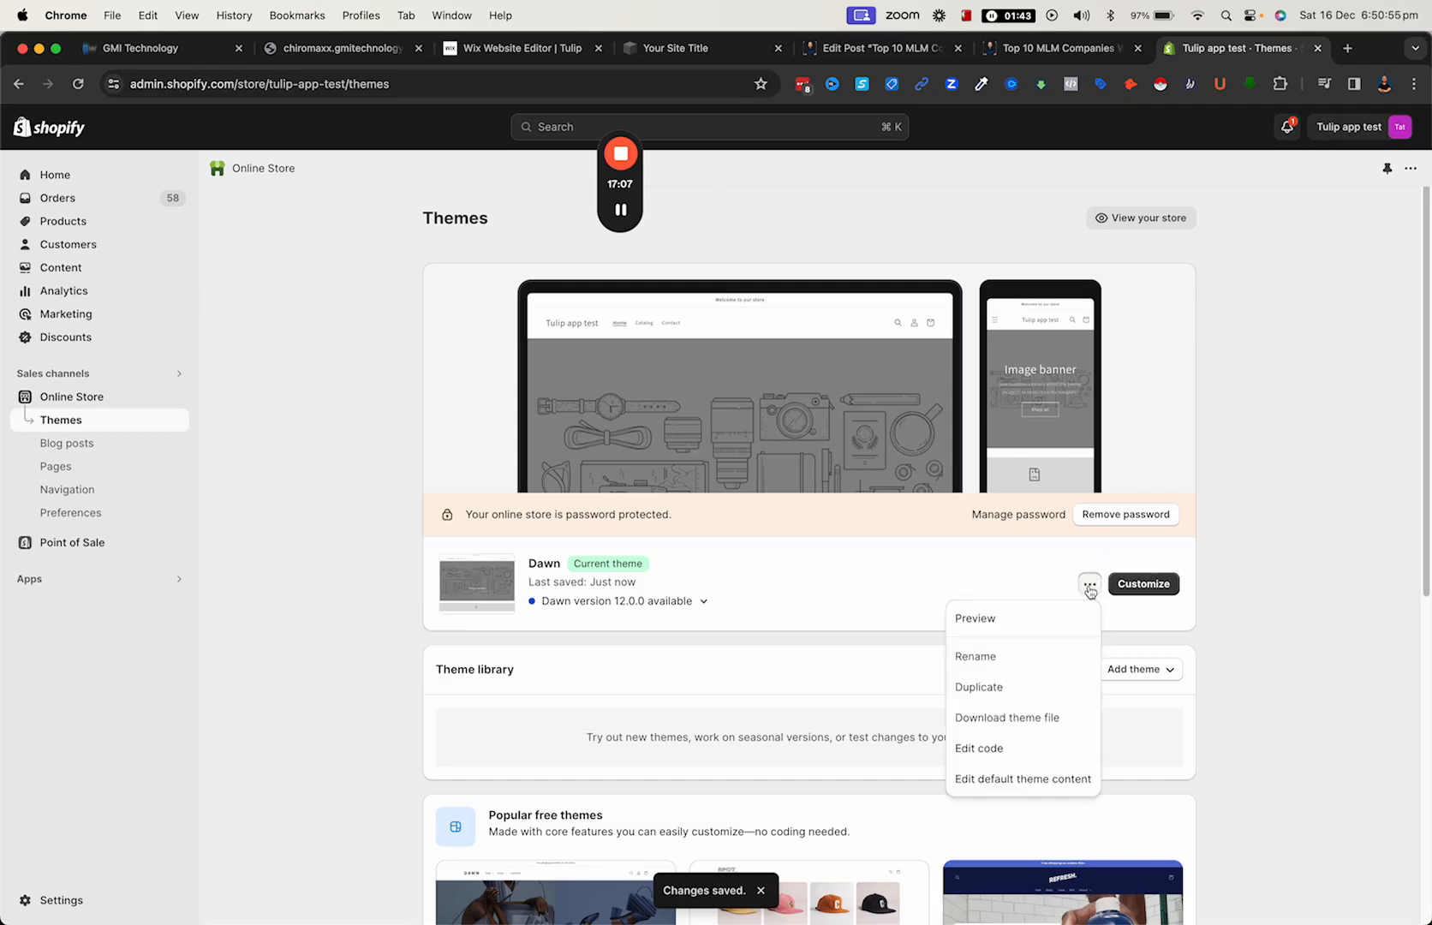
left_click(1058, 618)
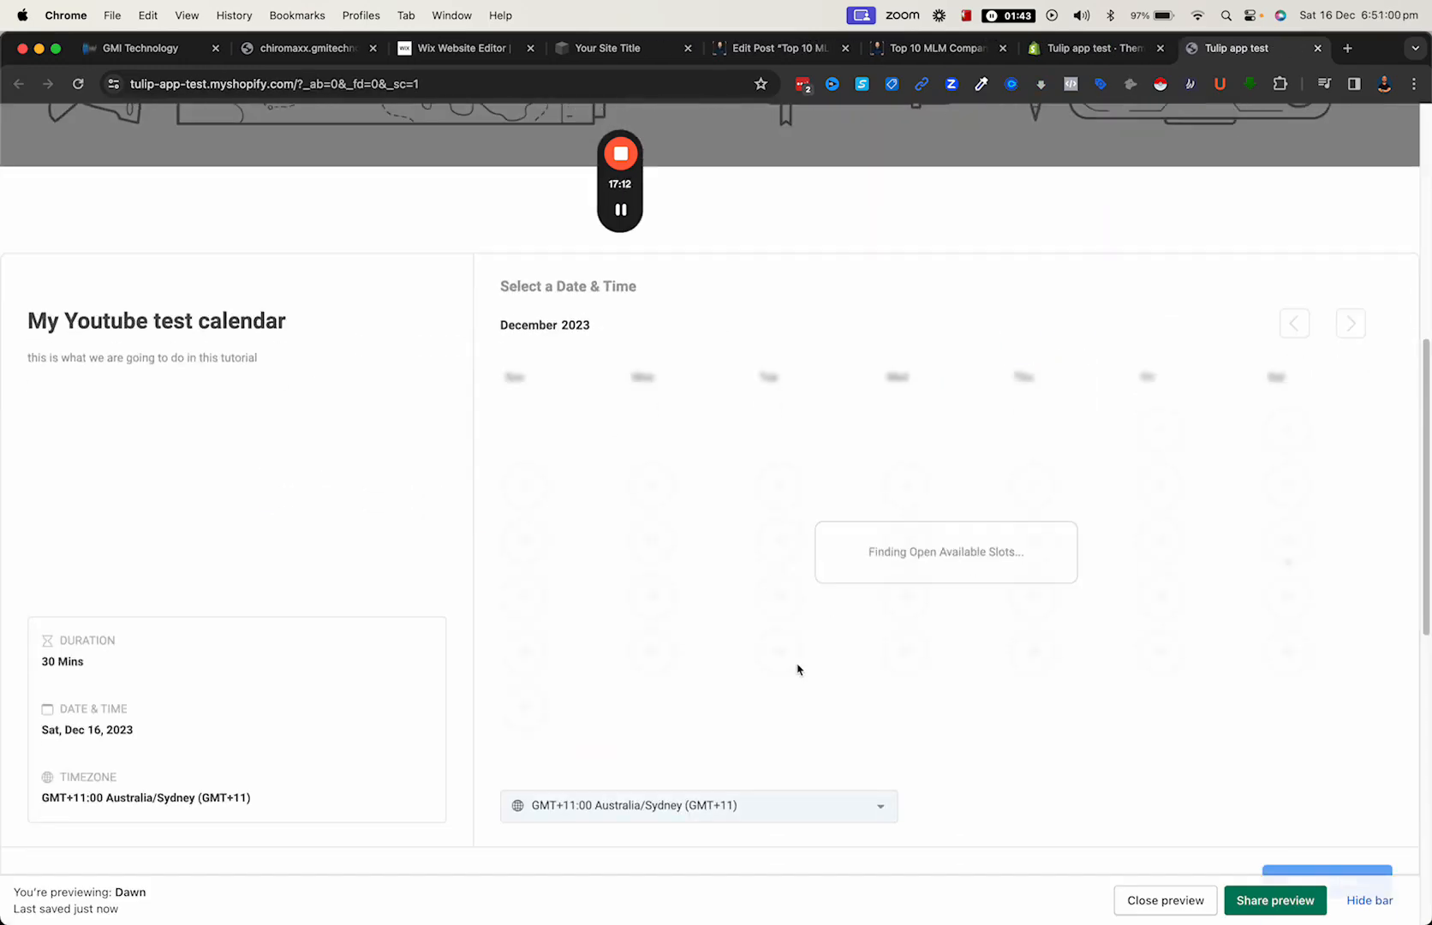
scroll(798, 669, "down", 4)
scroll(638, 347, "up", 5)
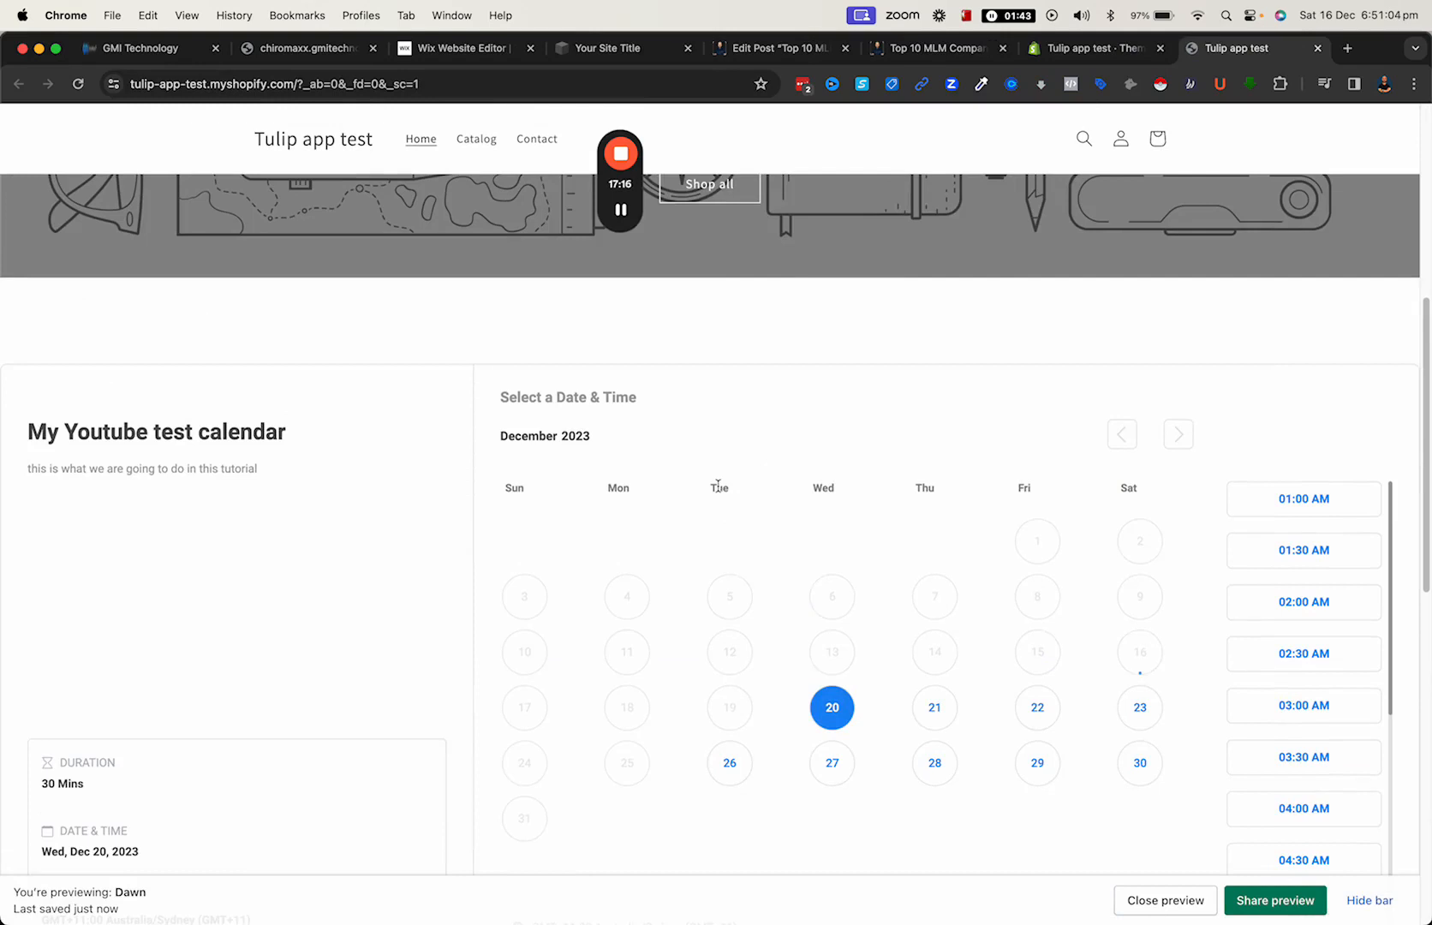
- Switch to GMI Technology, close the embed code dialog, and open the Home page of the Agency - 200020 website for editing
left_click(185, 48)
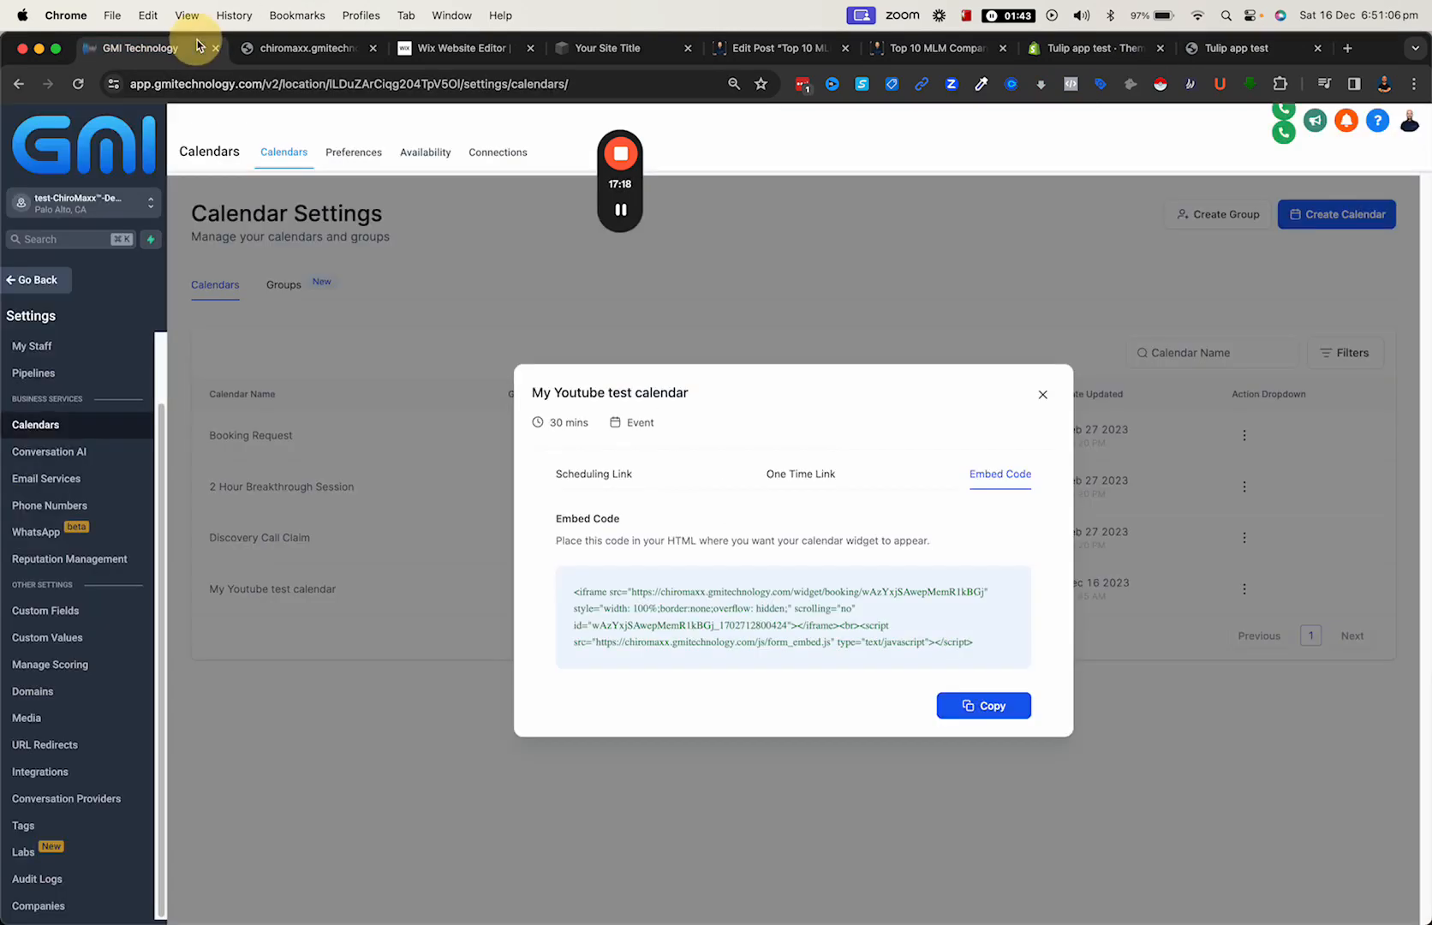
left_click(1042, 394)
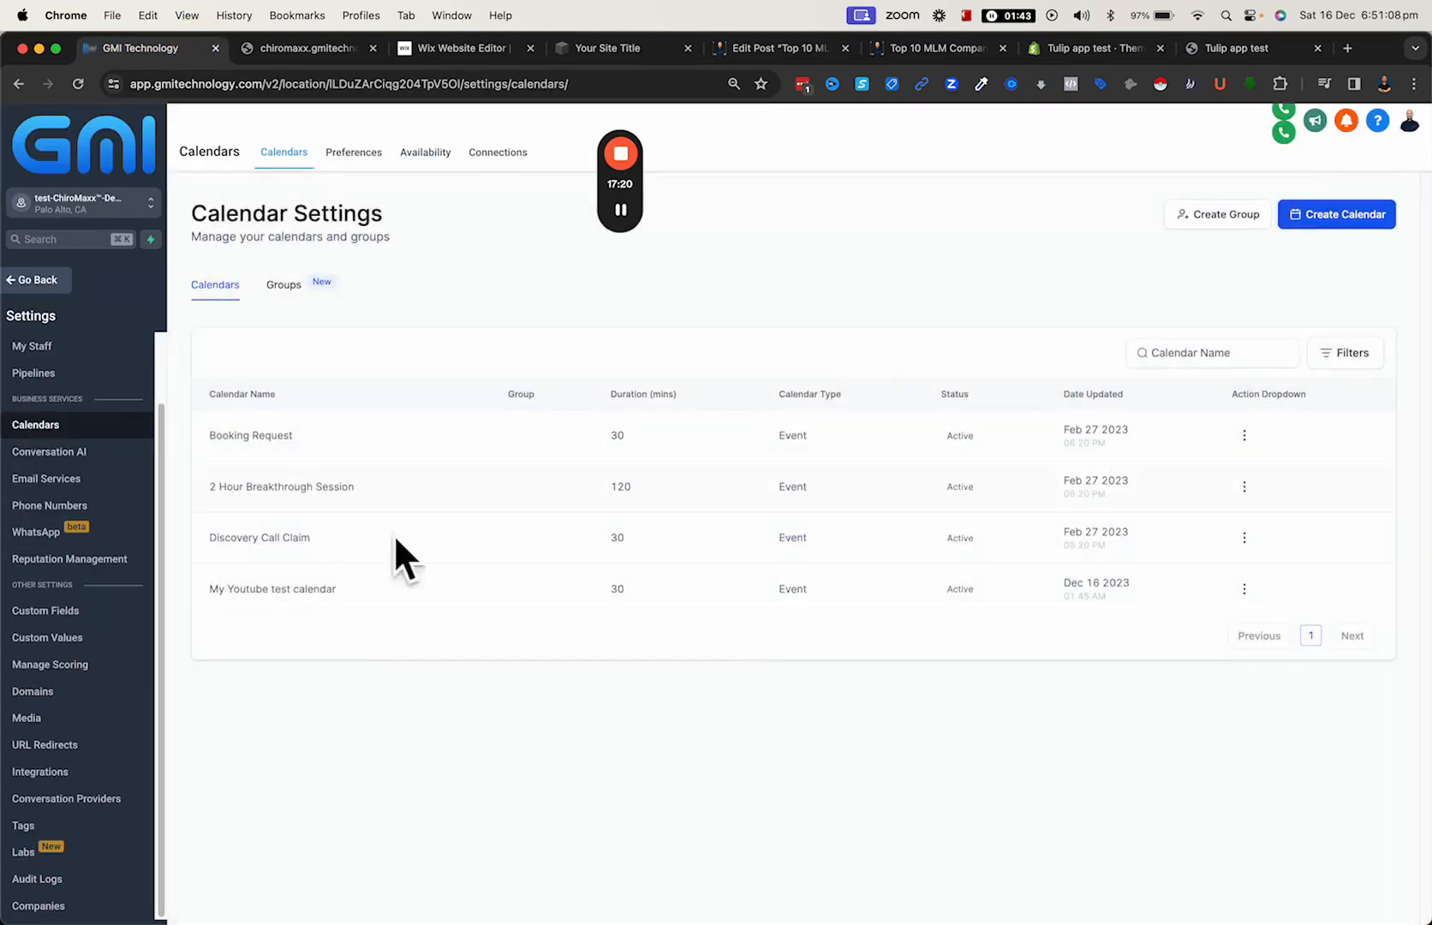
left_click(61, 287)
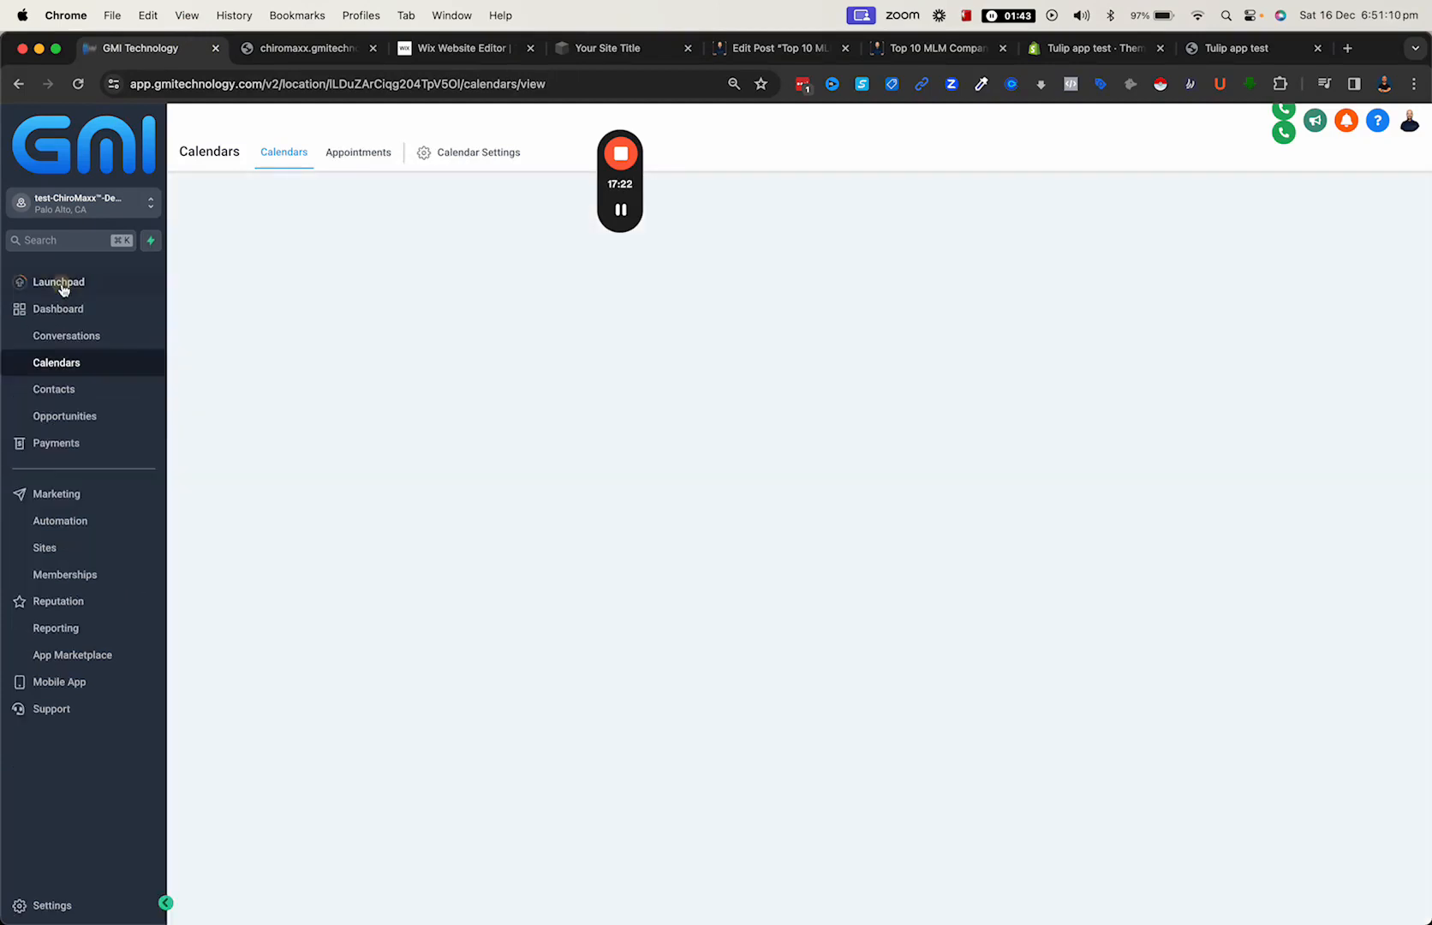
left_click(65, 546)
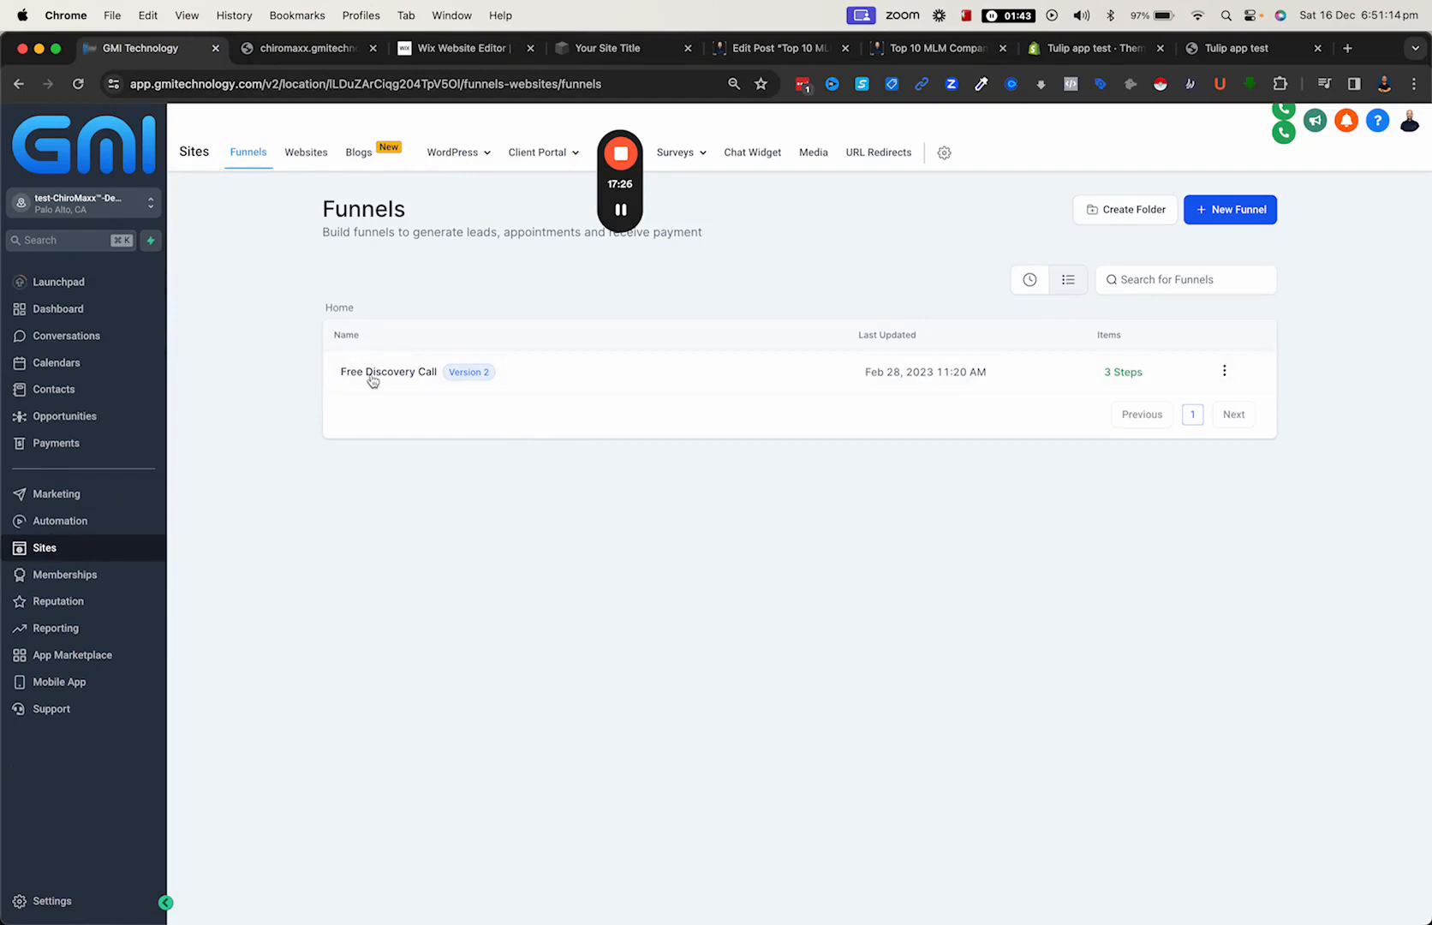
left_click(292, 160)
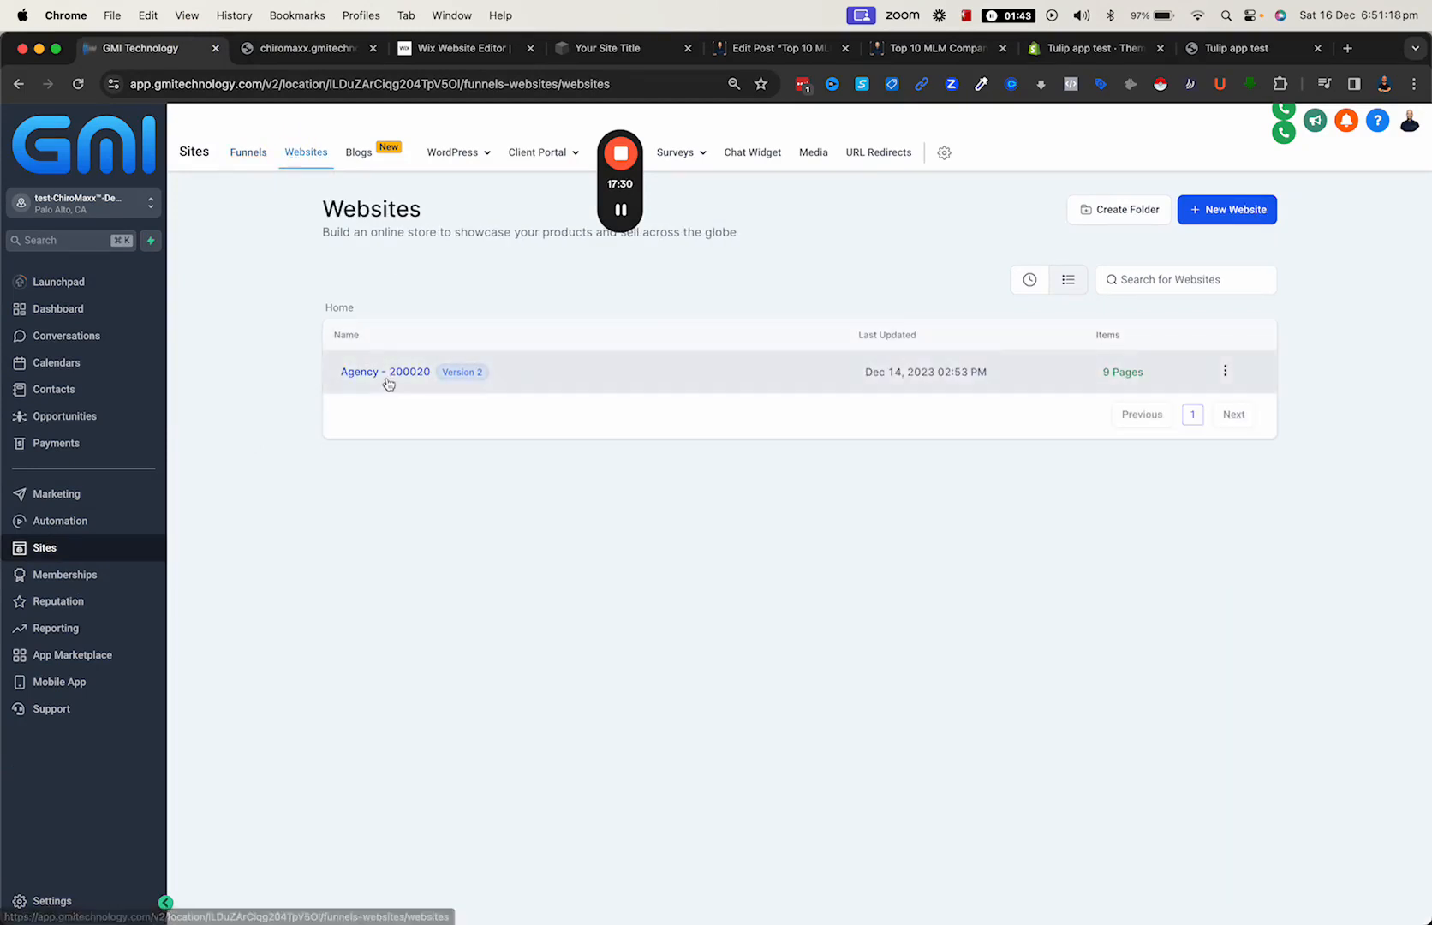
left_click(387, 382)
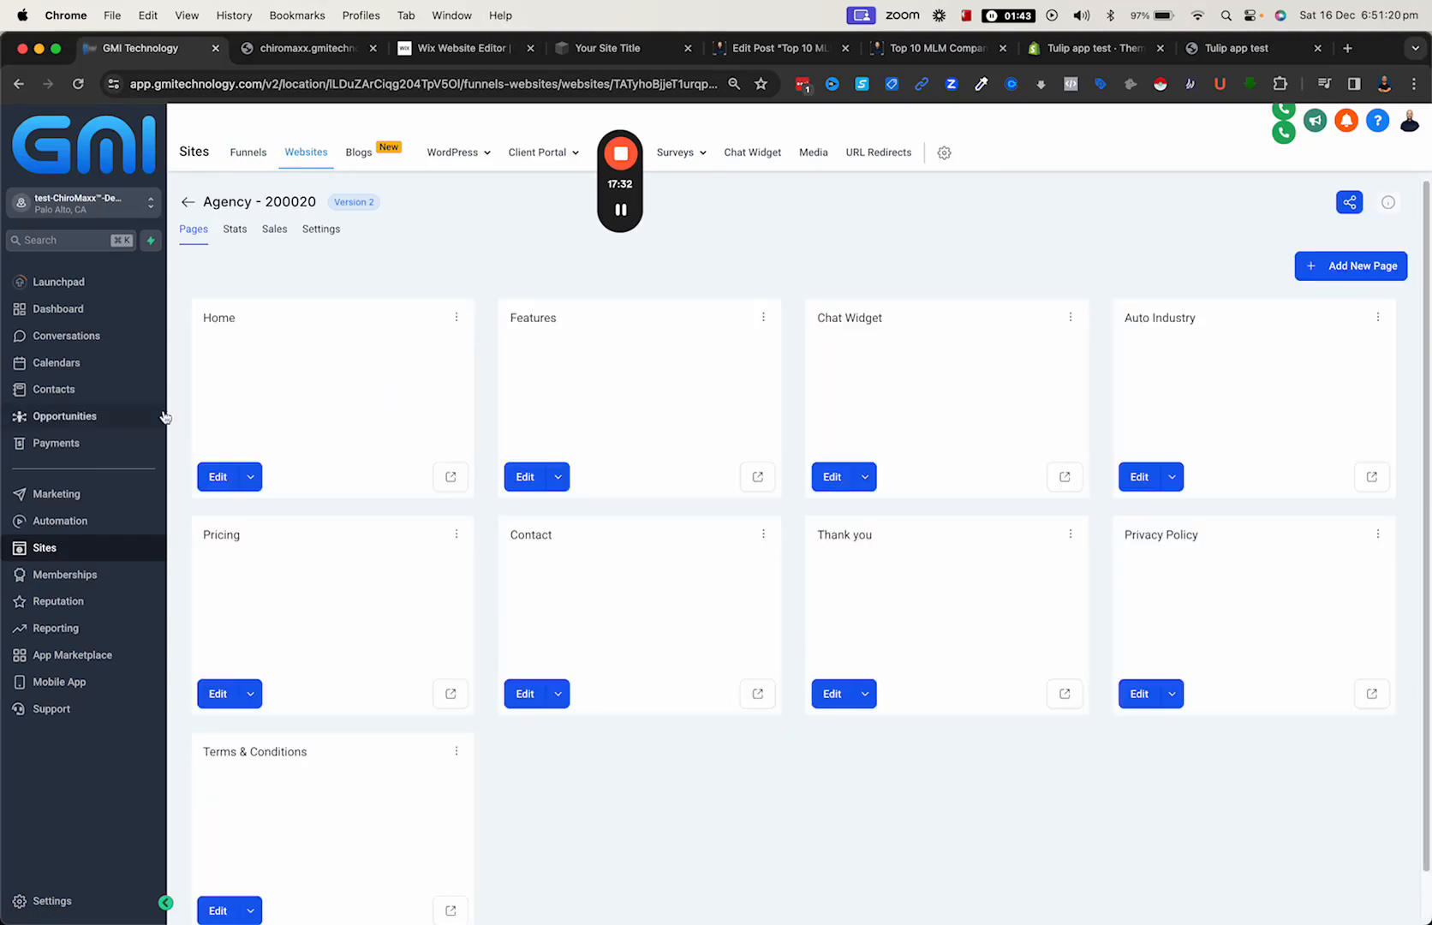
left_click(206, 478)
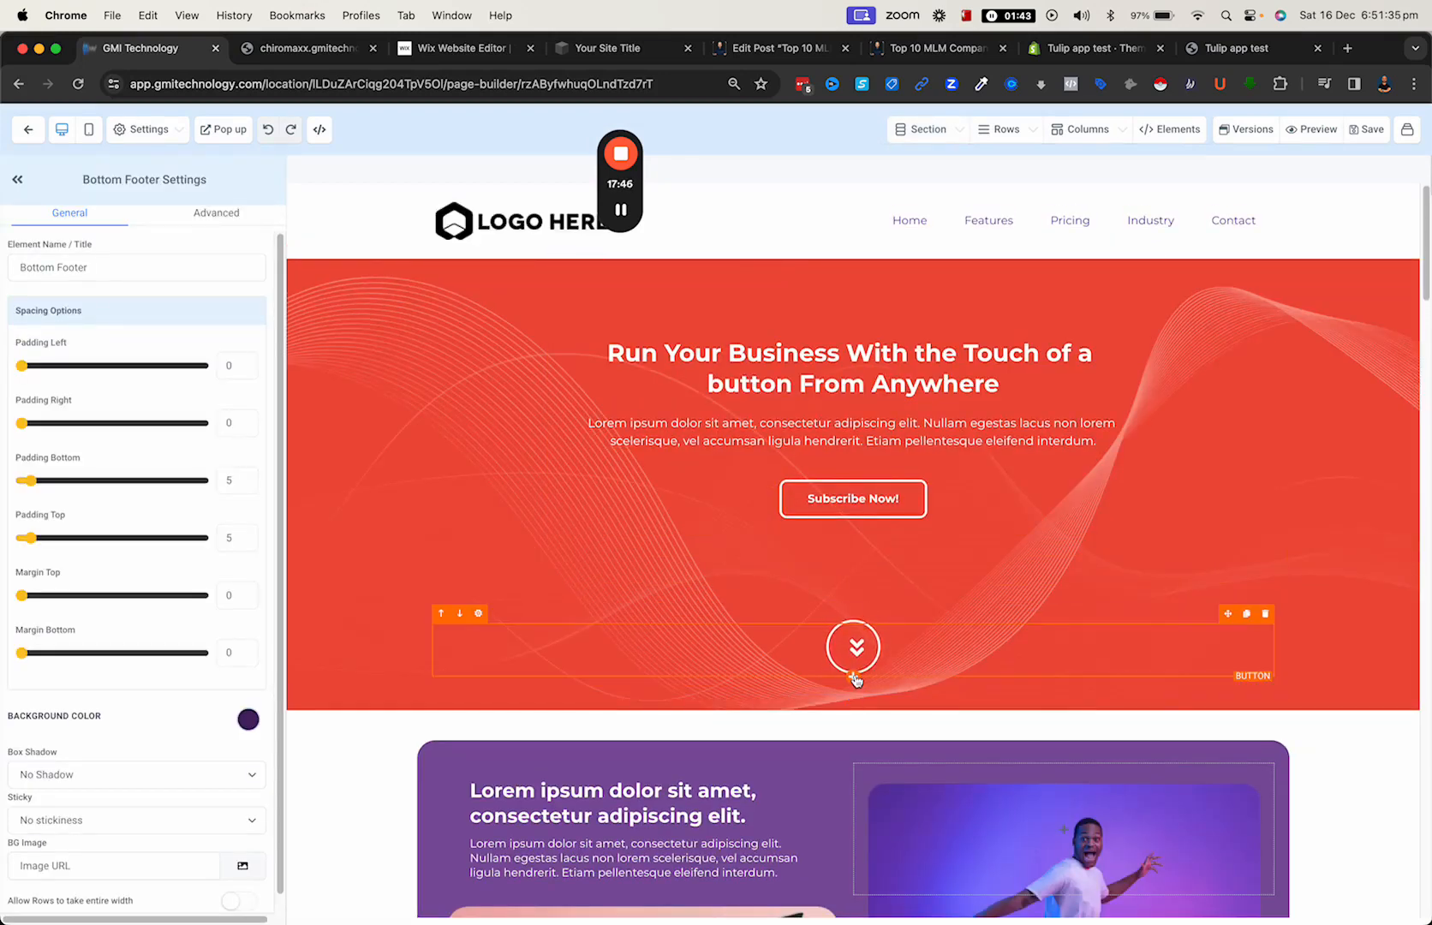
- Add a Calendar element below the double-arrow button in the red hero section and assign it "My Youtube test calendar"
left_click(854, 677)
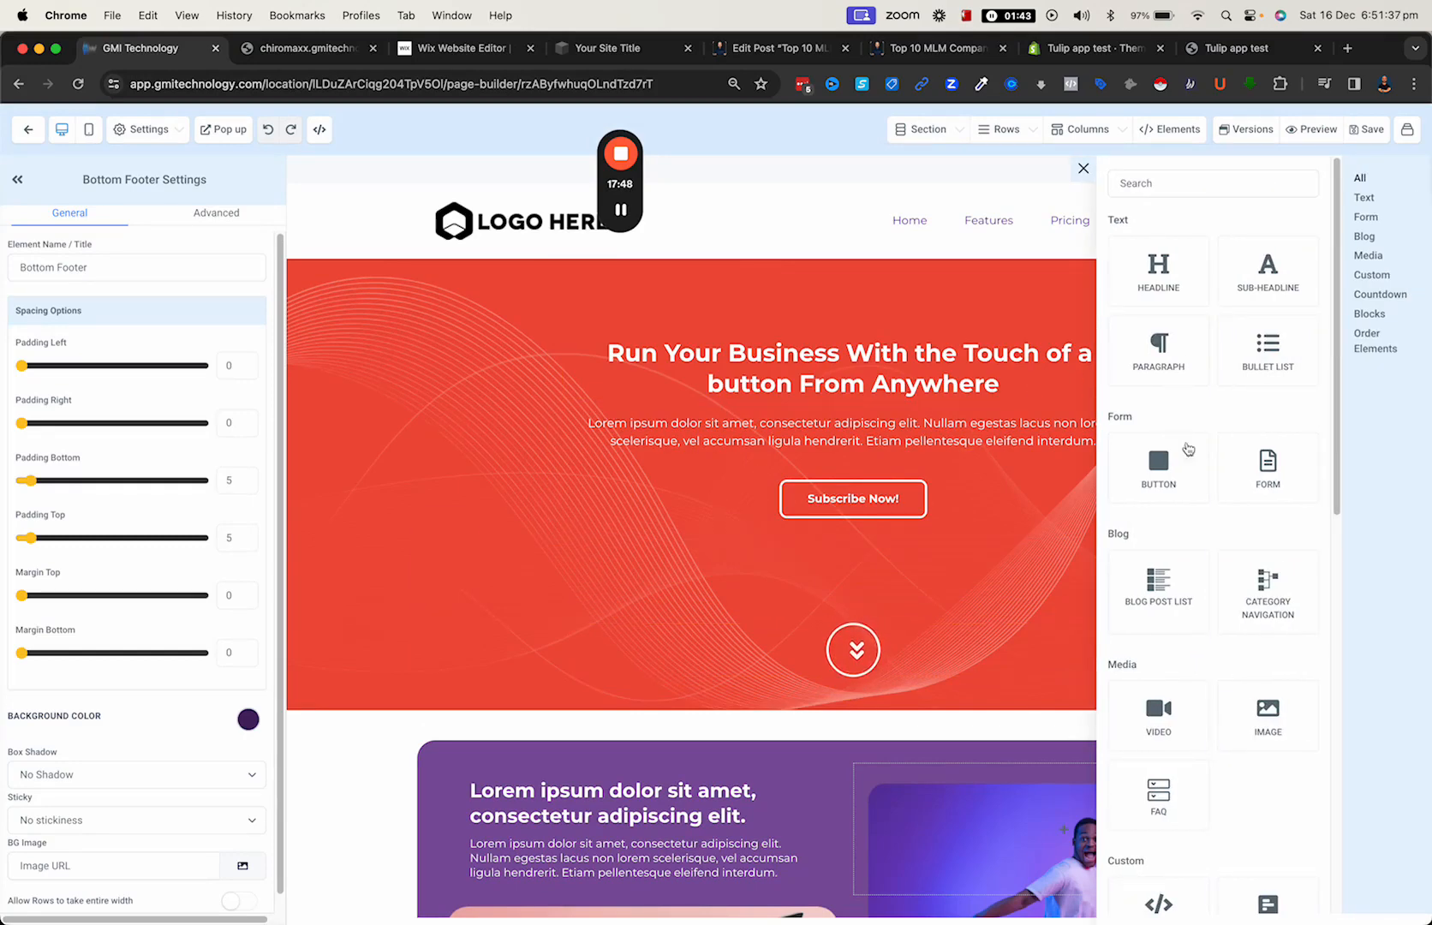
scroll(1191, 462, "down", 5)
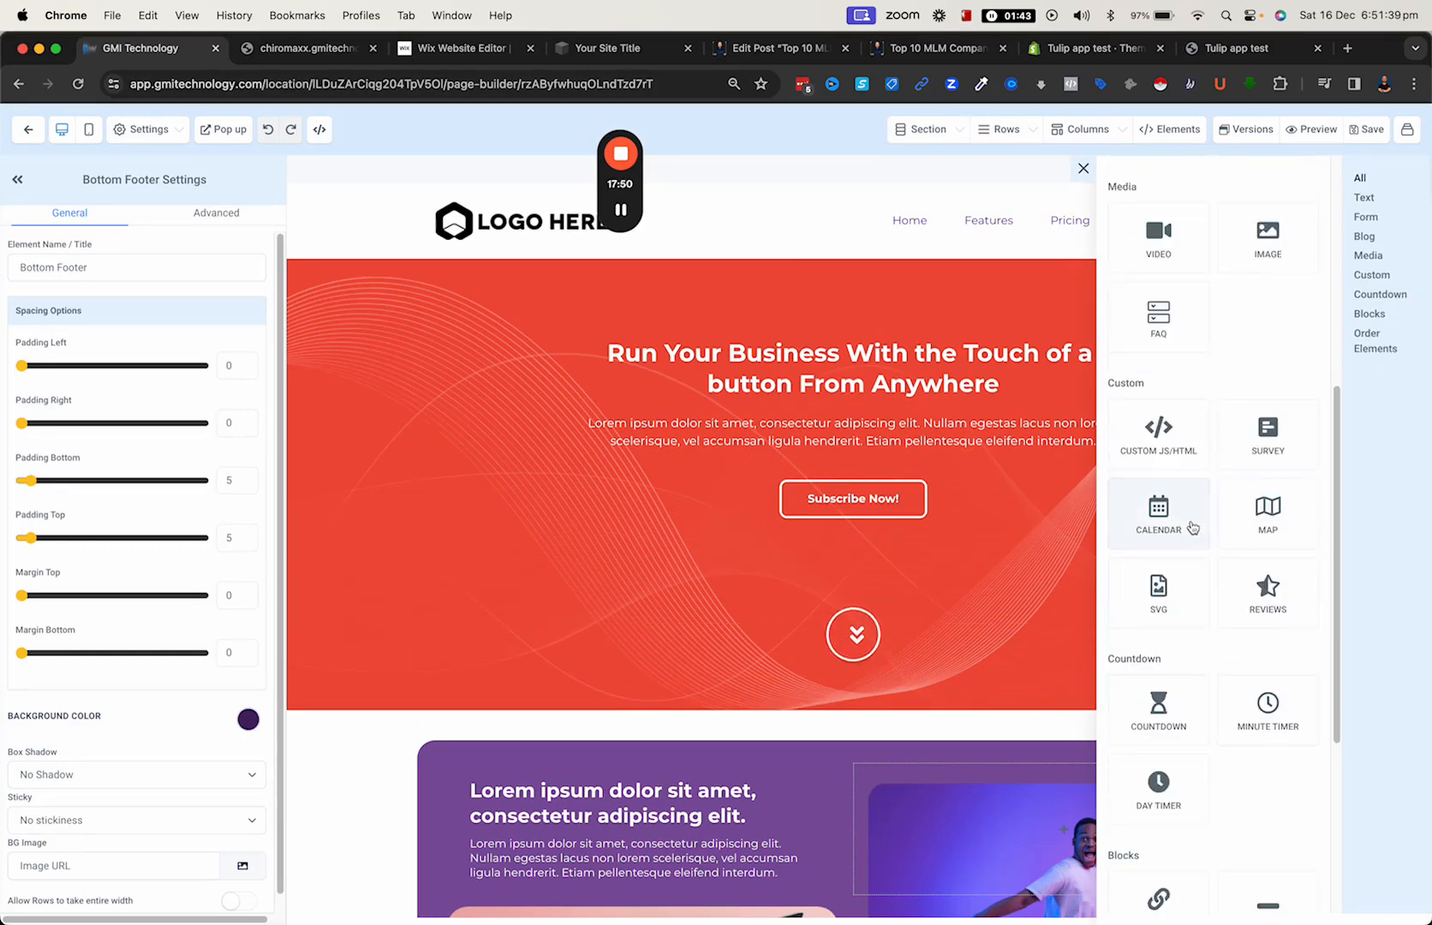
left_click(1187, 524)
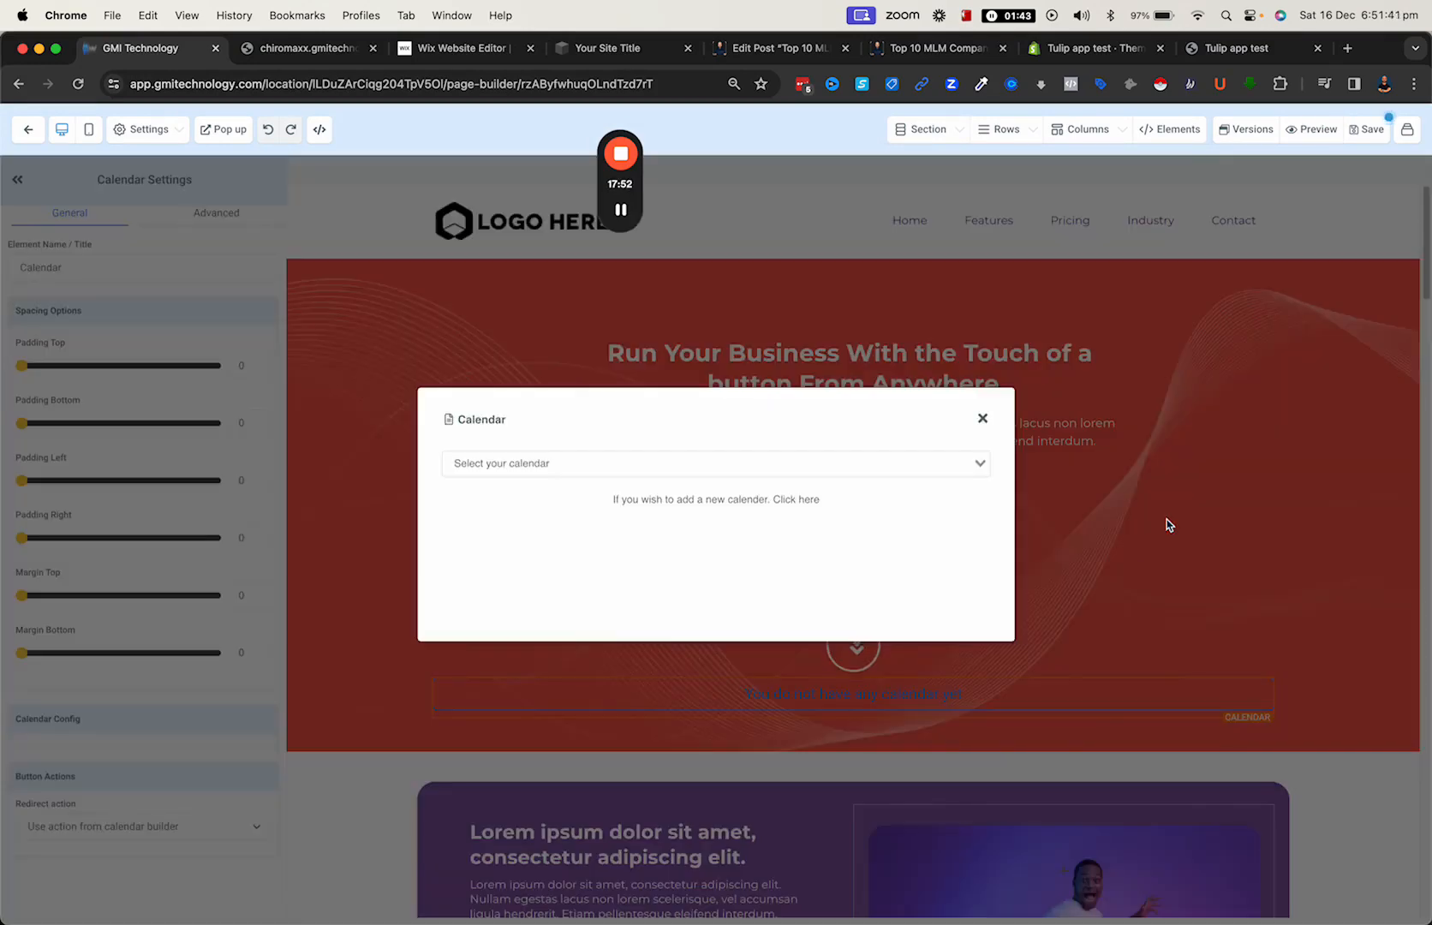
left_click(561, 467)
left_click(498, 550)
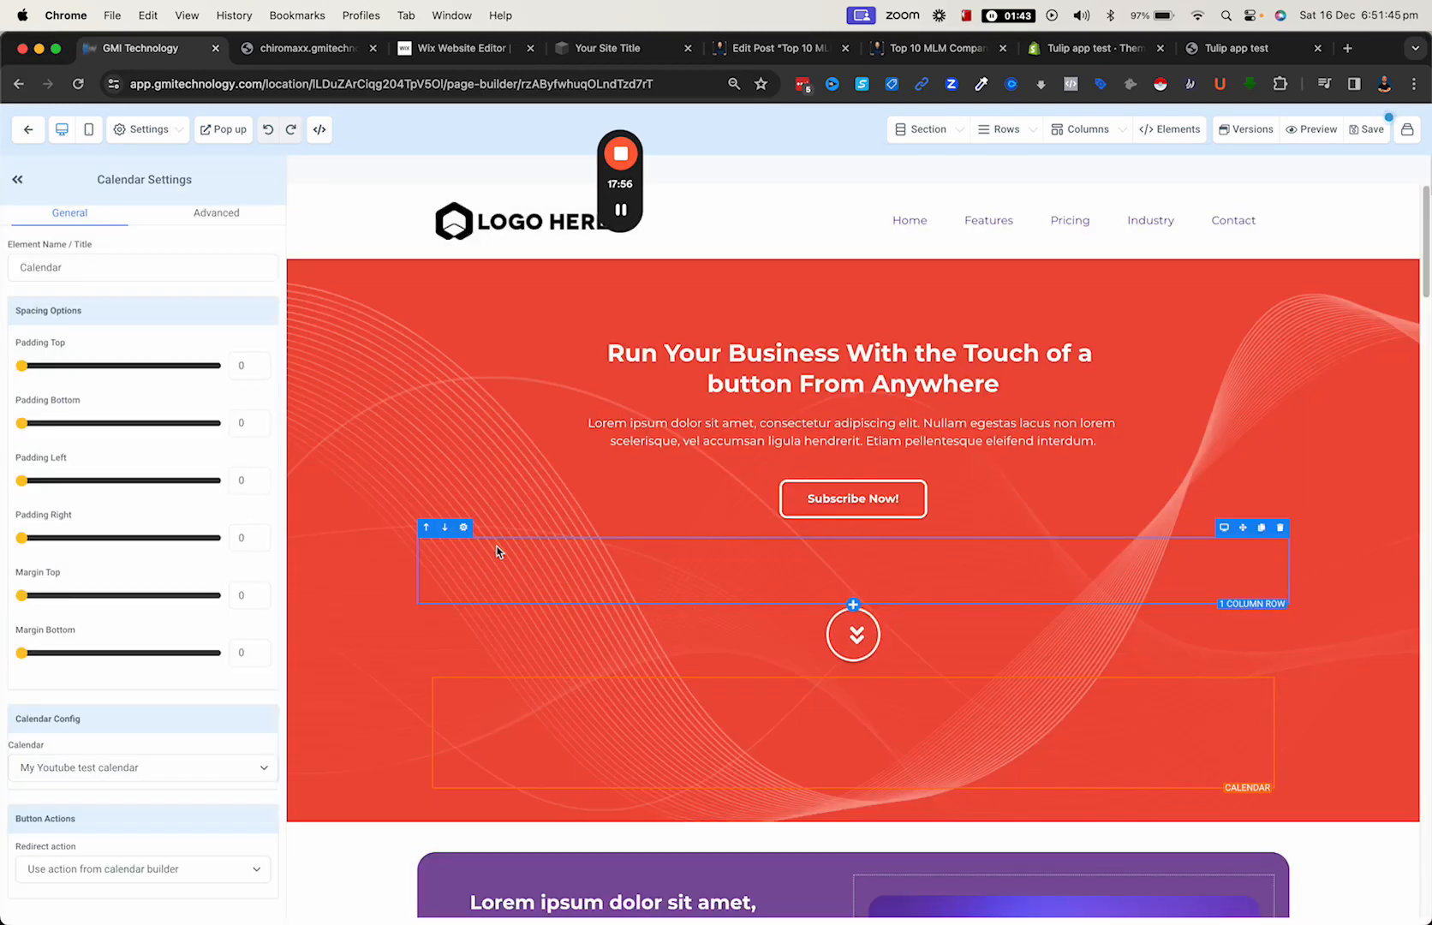
scroll(696, 573, "down", 5)
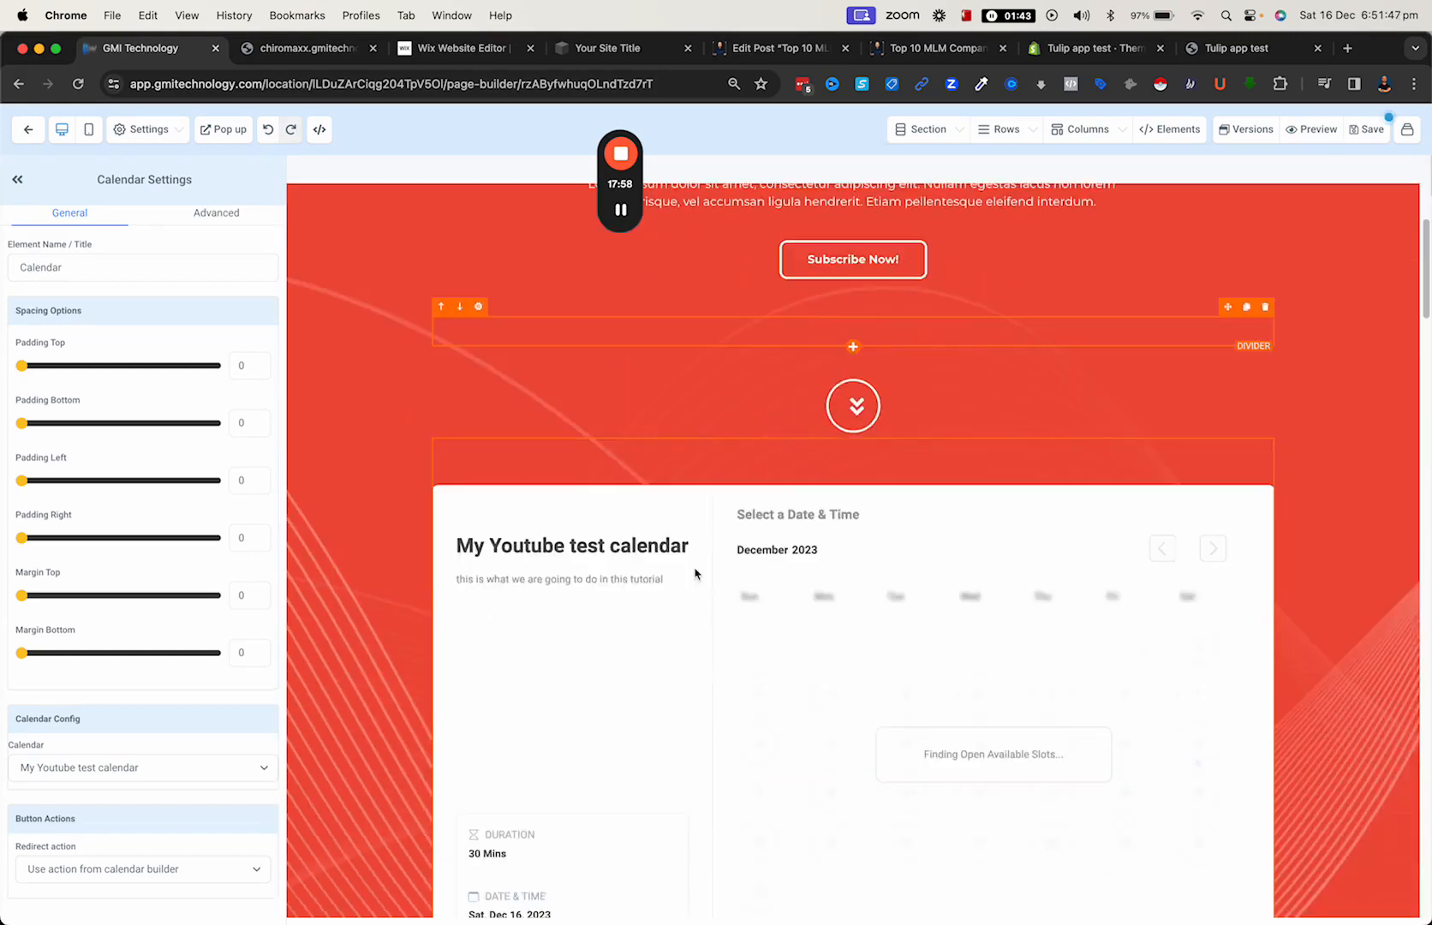
scroll(885, 531, "down", 3)
scroll(885, 531, "up", 3)
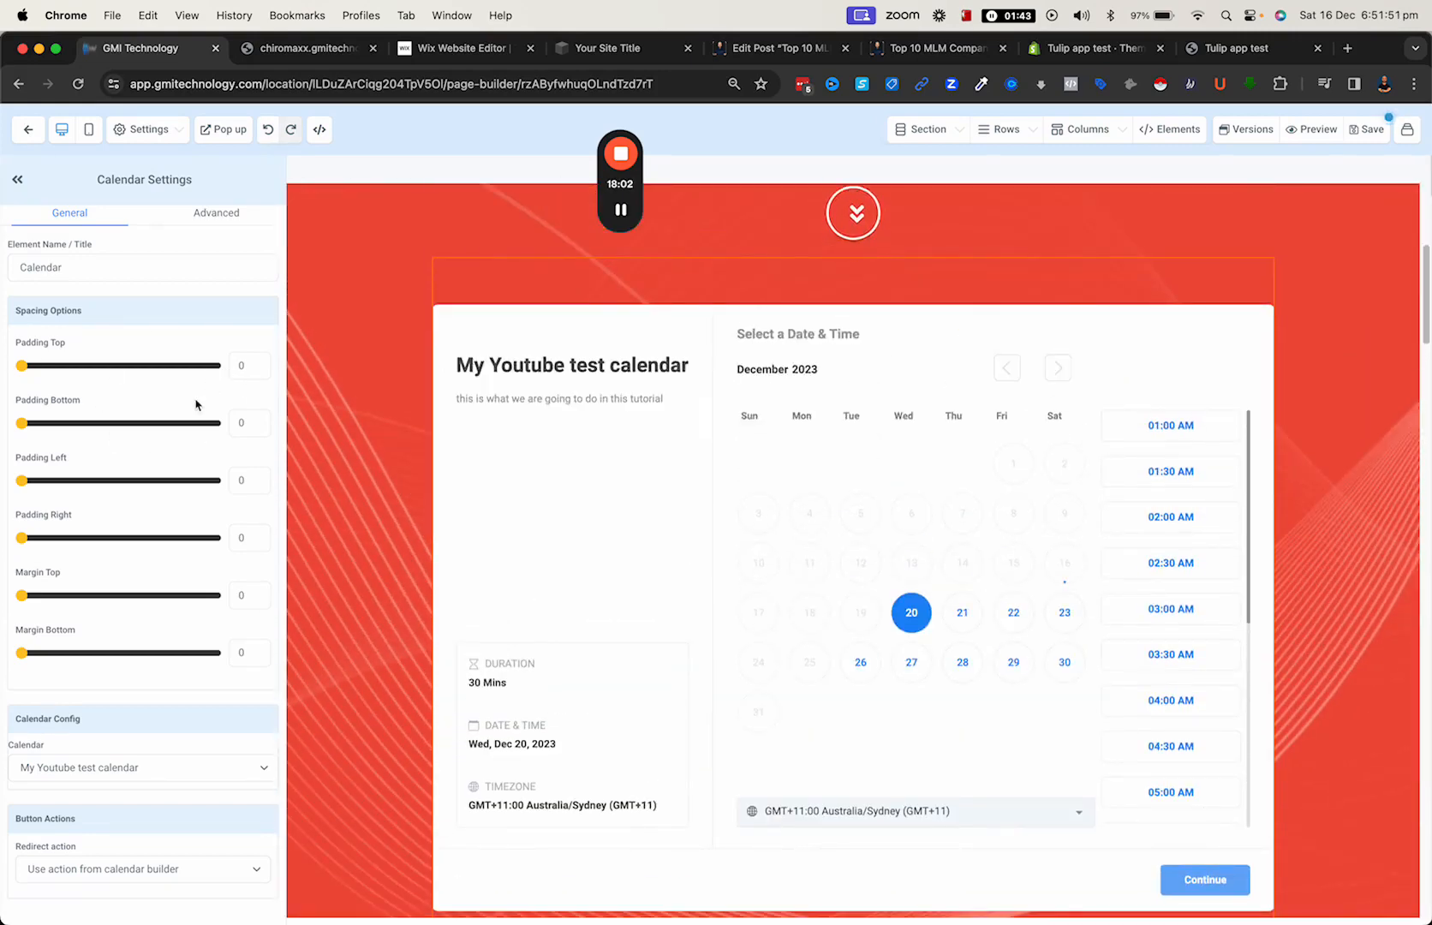
- Try Go to website URL as the calendar's redirect action and return it to Use action from calendar builder
left_click_drag(29, 821, 85, 854)
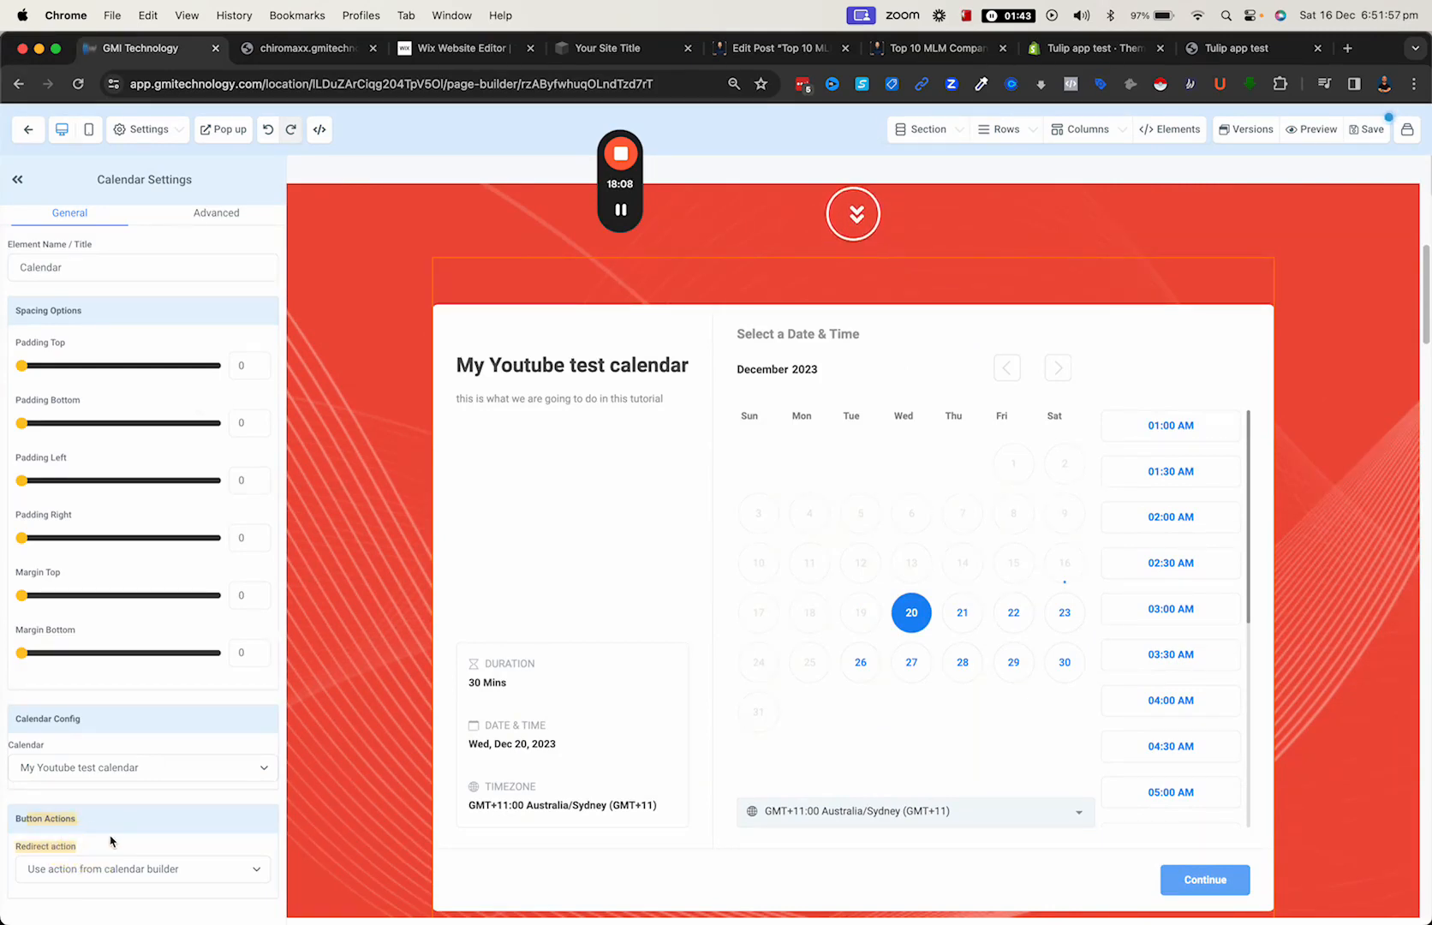
left_click(215, 870)
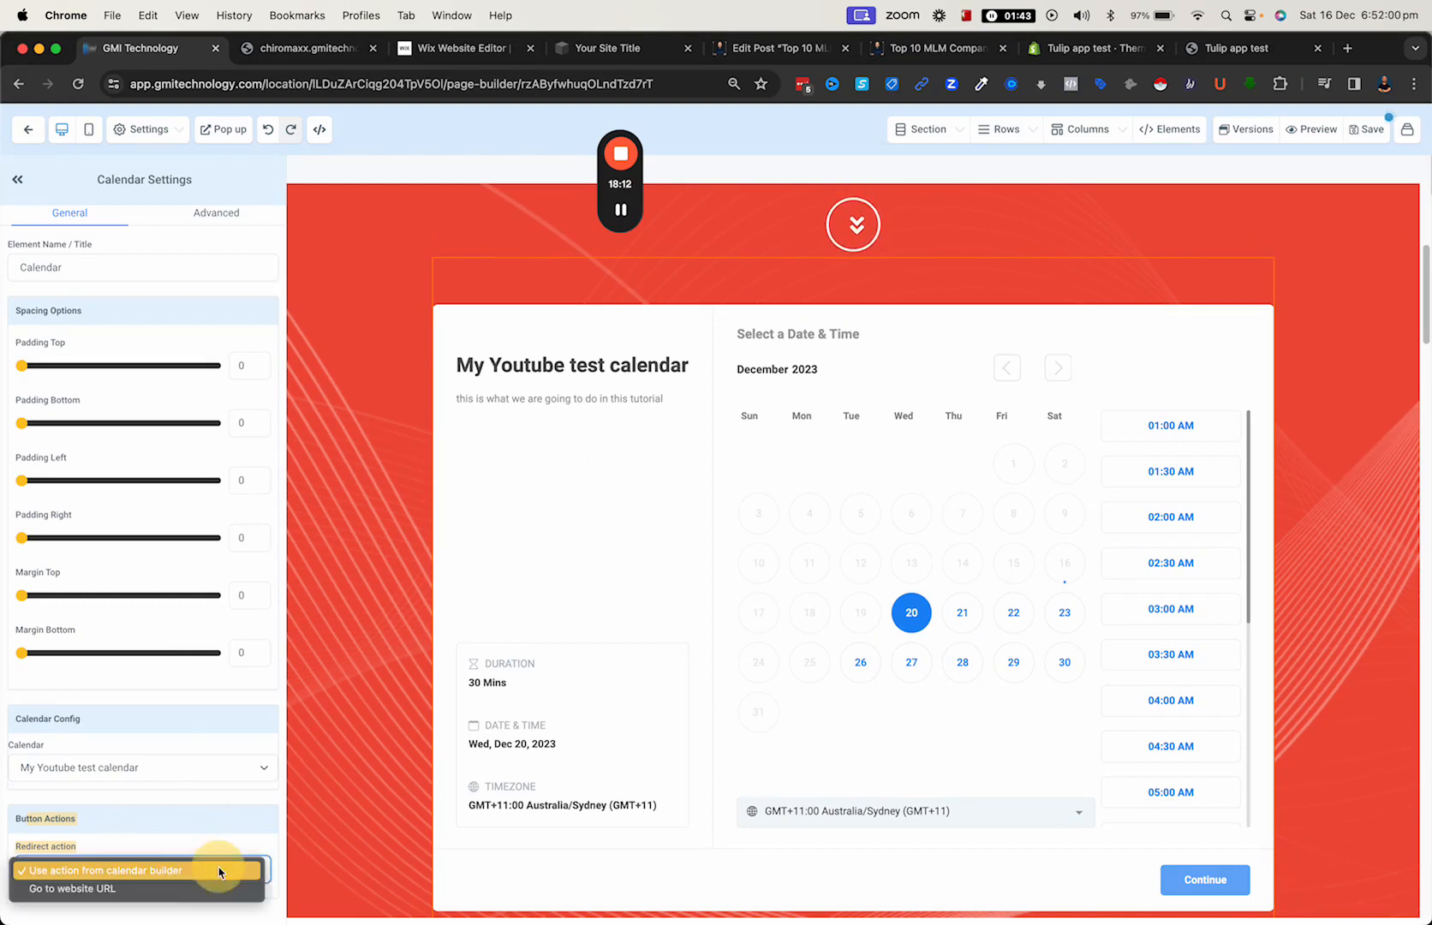
left_click(108, 889)
scroll(122, 818, "down", 2)
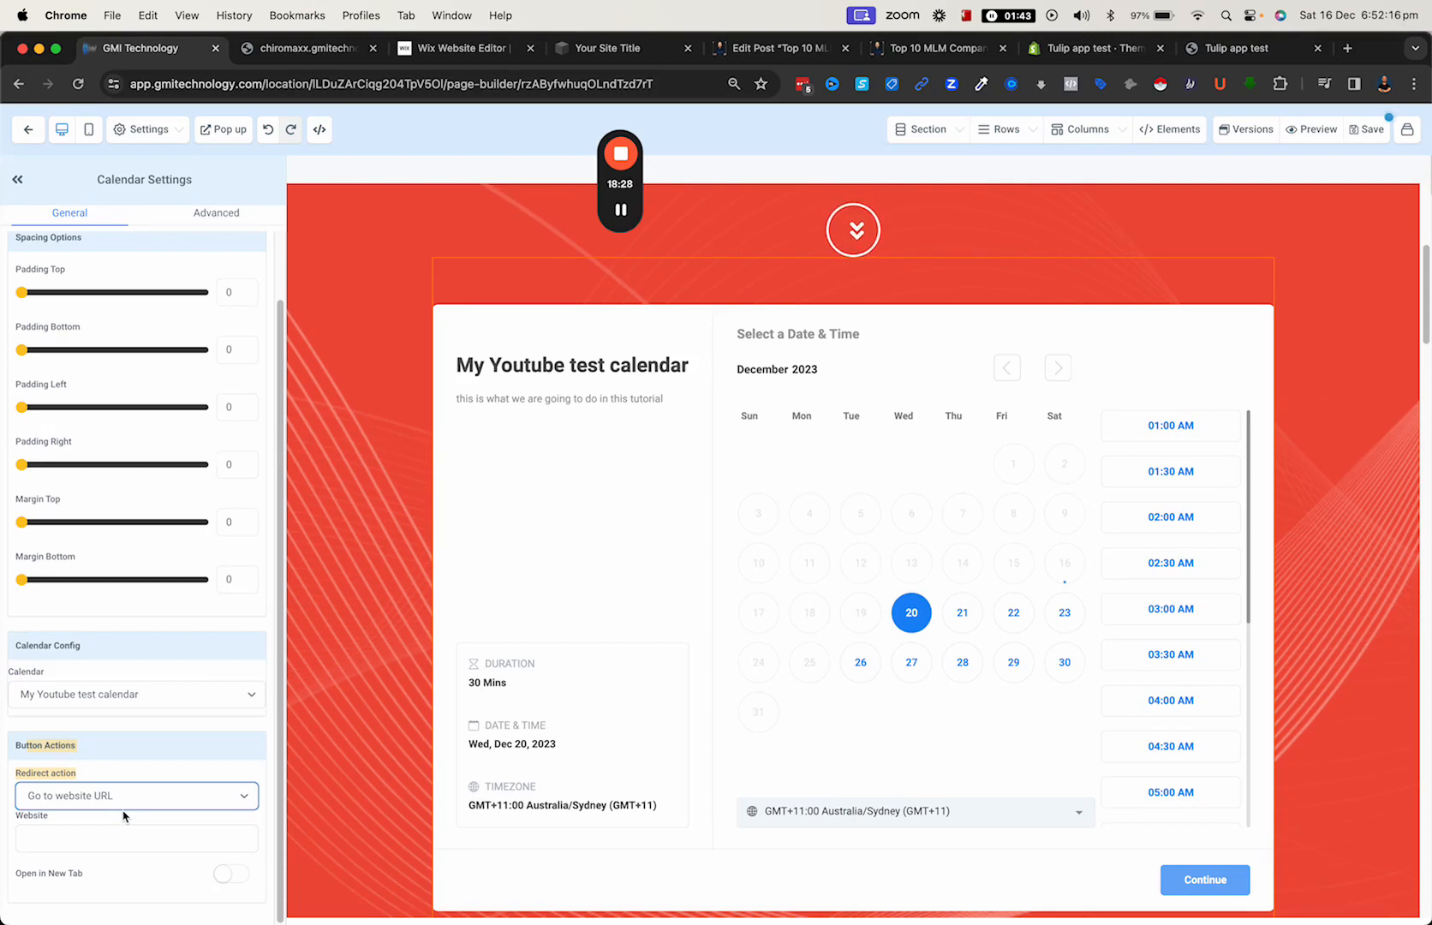
left_click(194, 795)
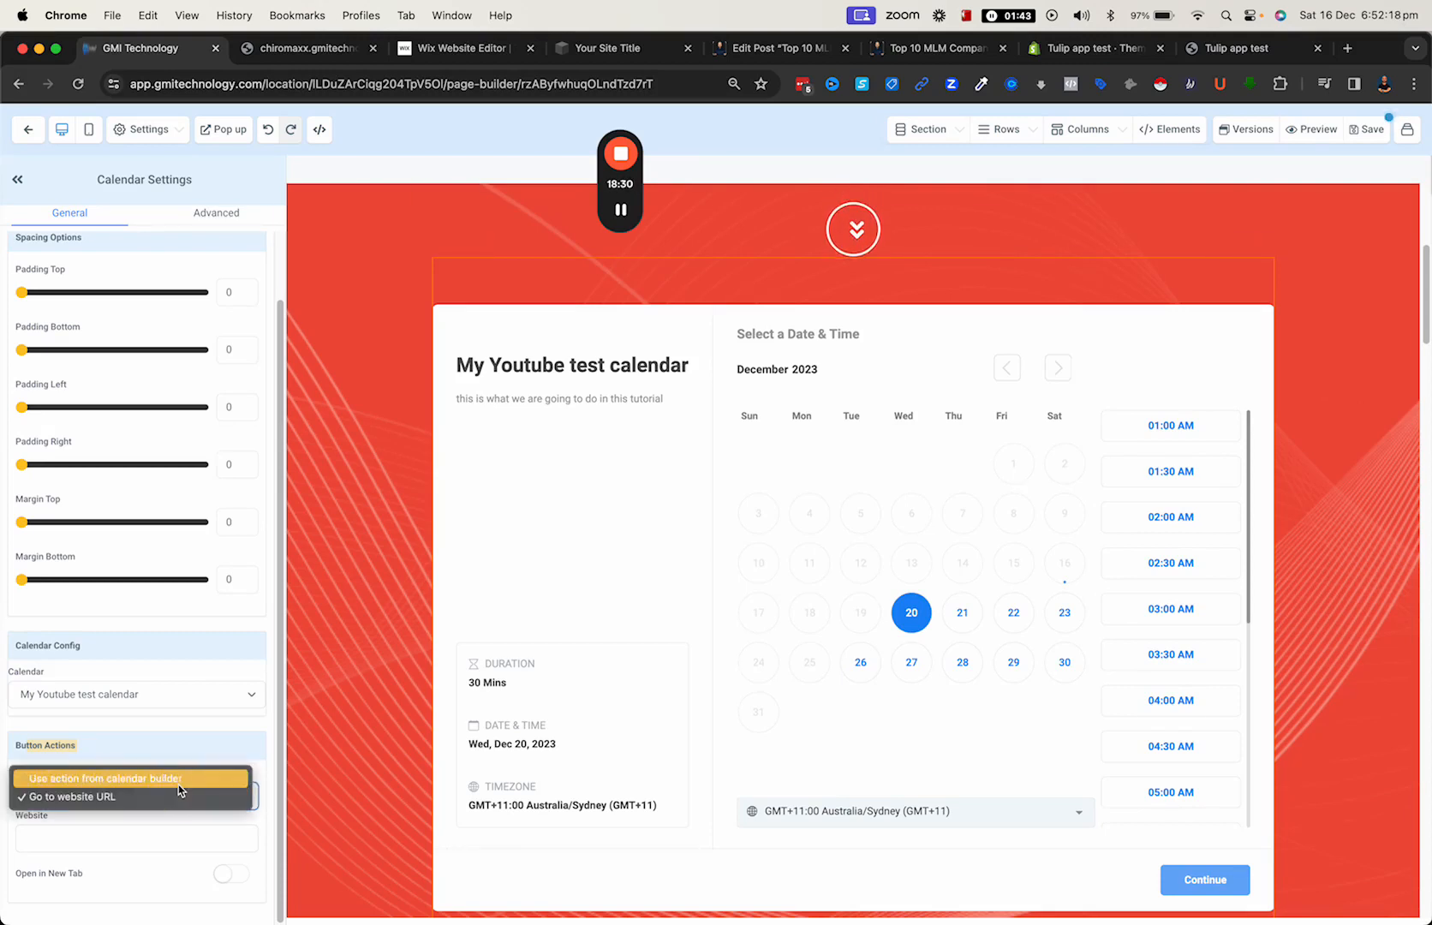
left_click(182, 775)
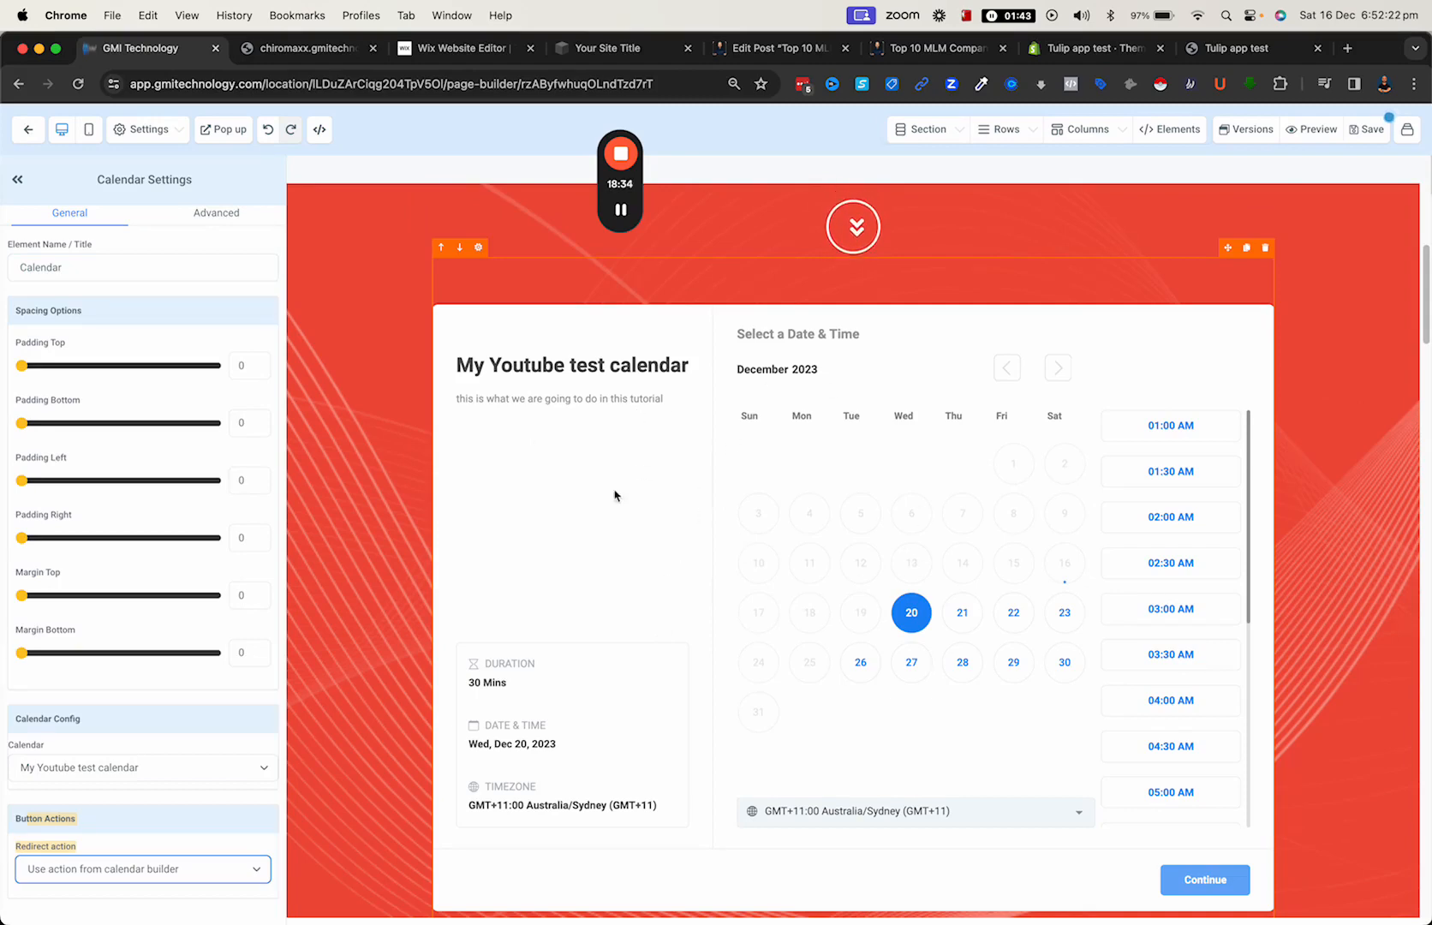
left_click(632, 562)
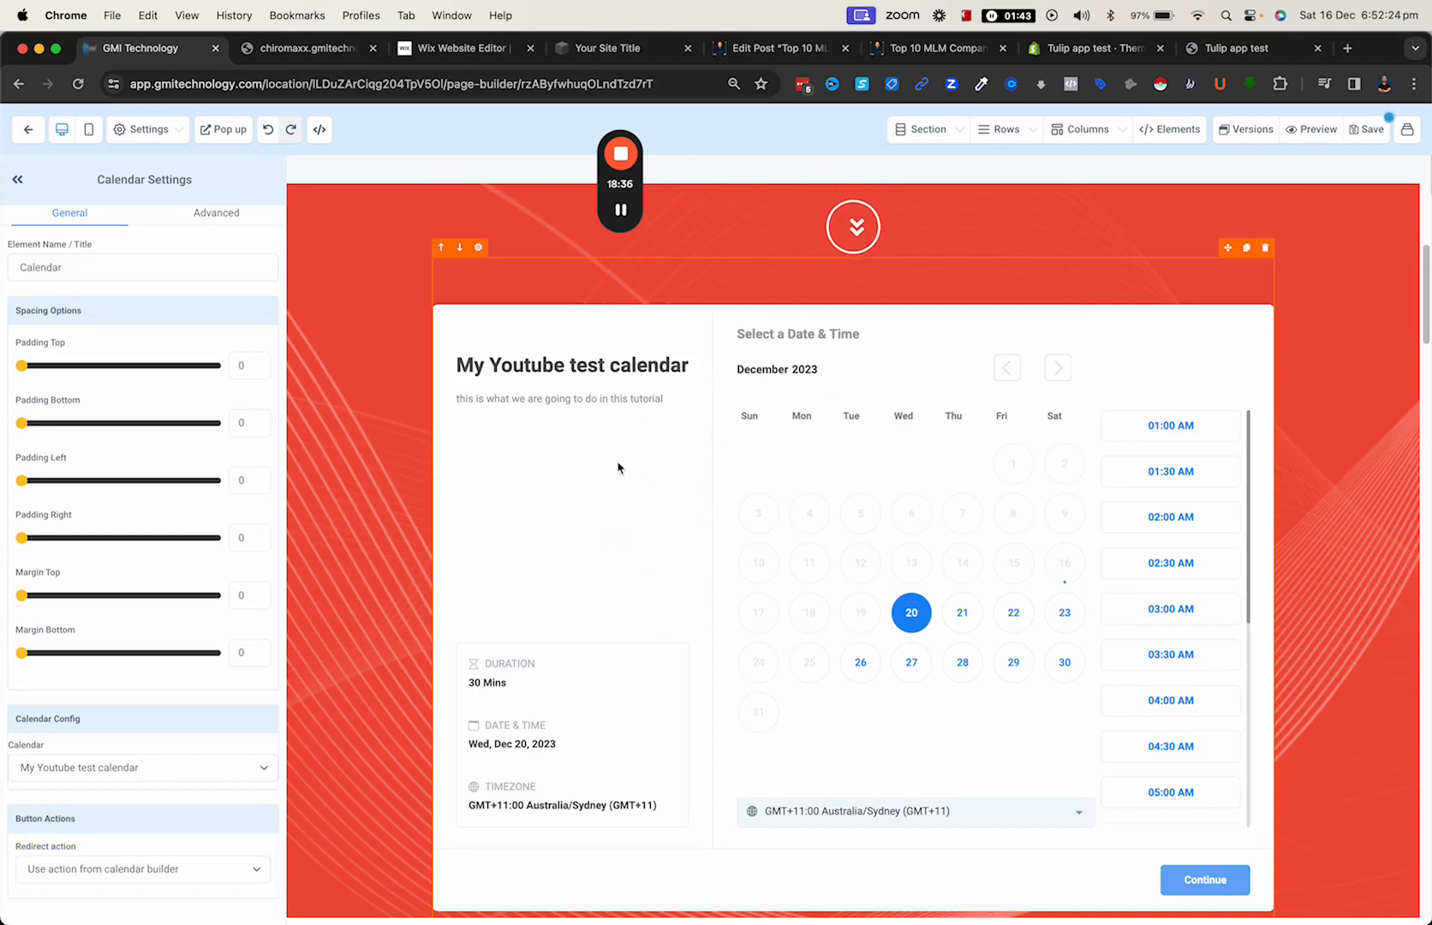
scroll(649, 489, "up", 2)
scroll(648, 491, "down", 3)
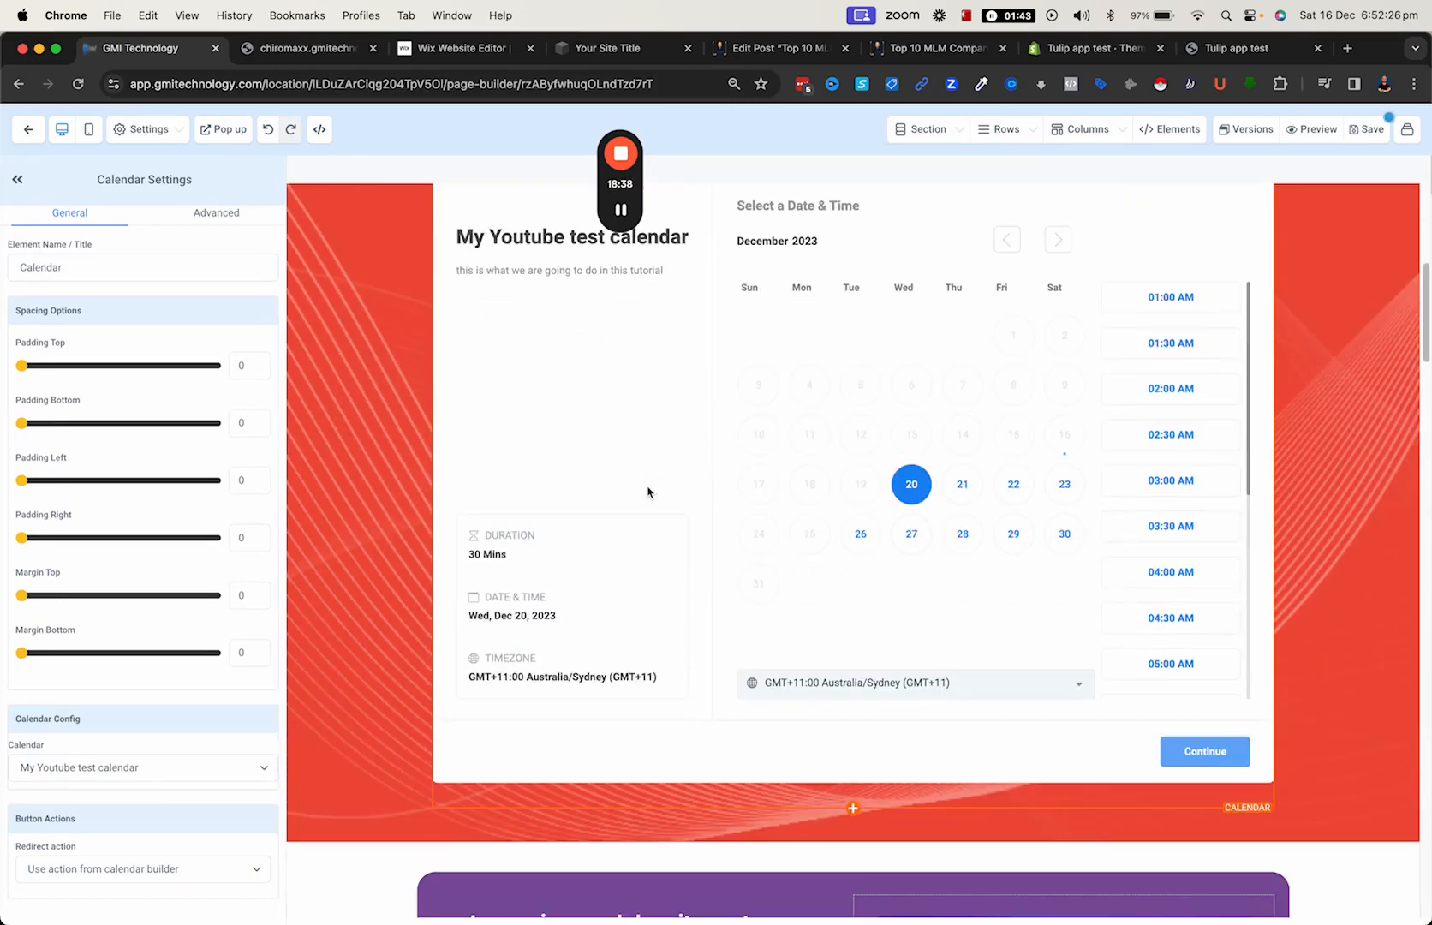
scroll(649, 491, "up", 2)
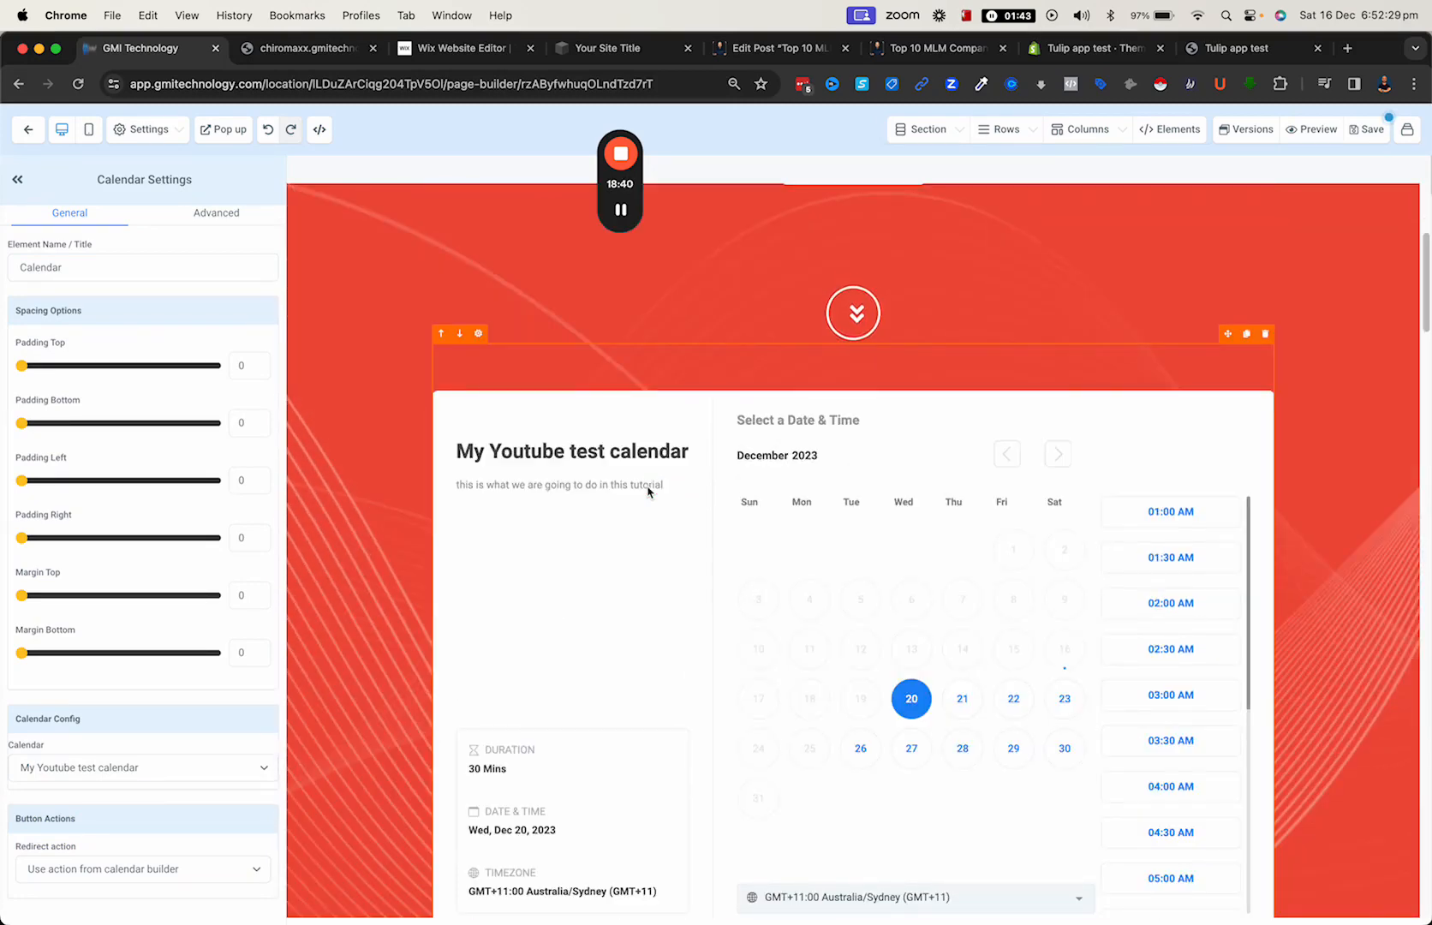